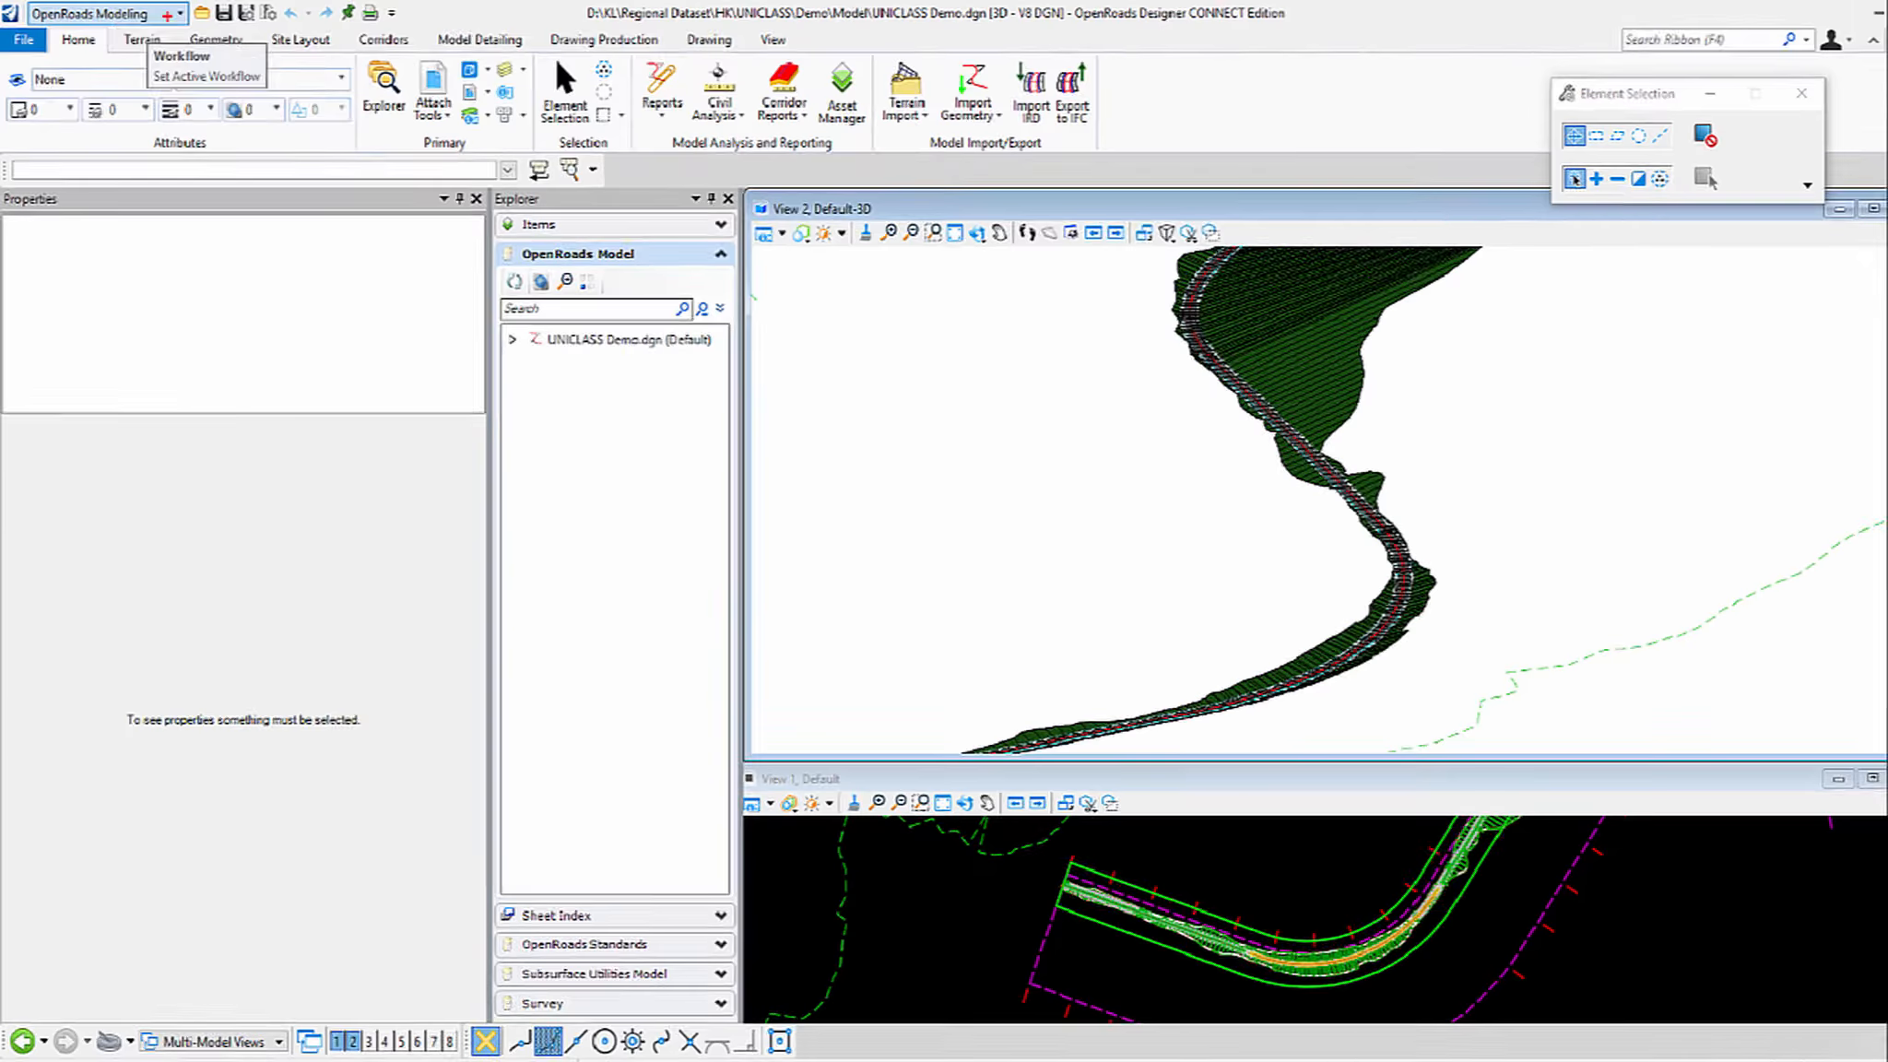
# Switch to the Drawing workflow and display the tools for attaching reference data and item types.
pyautogui.click(317, 39)
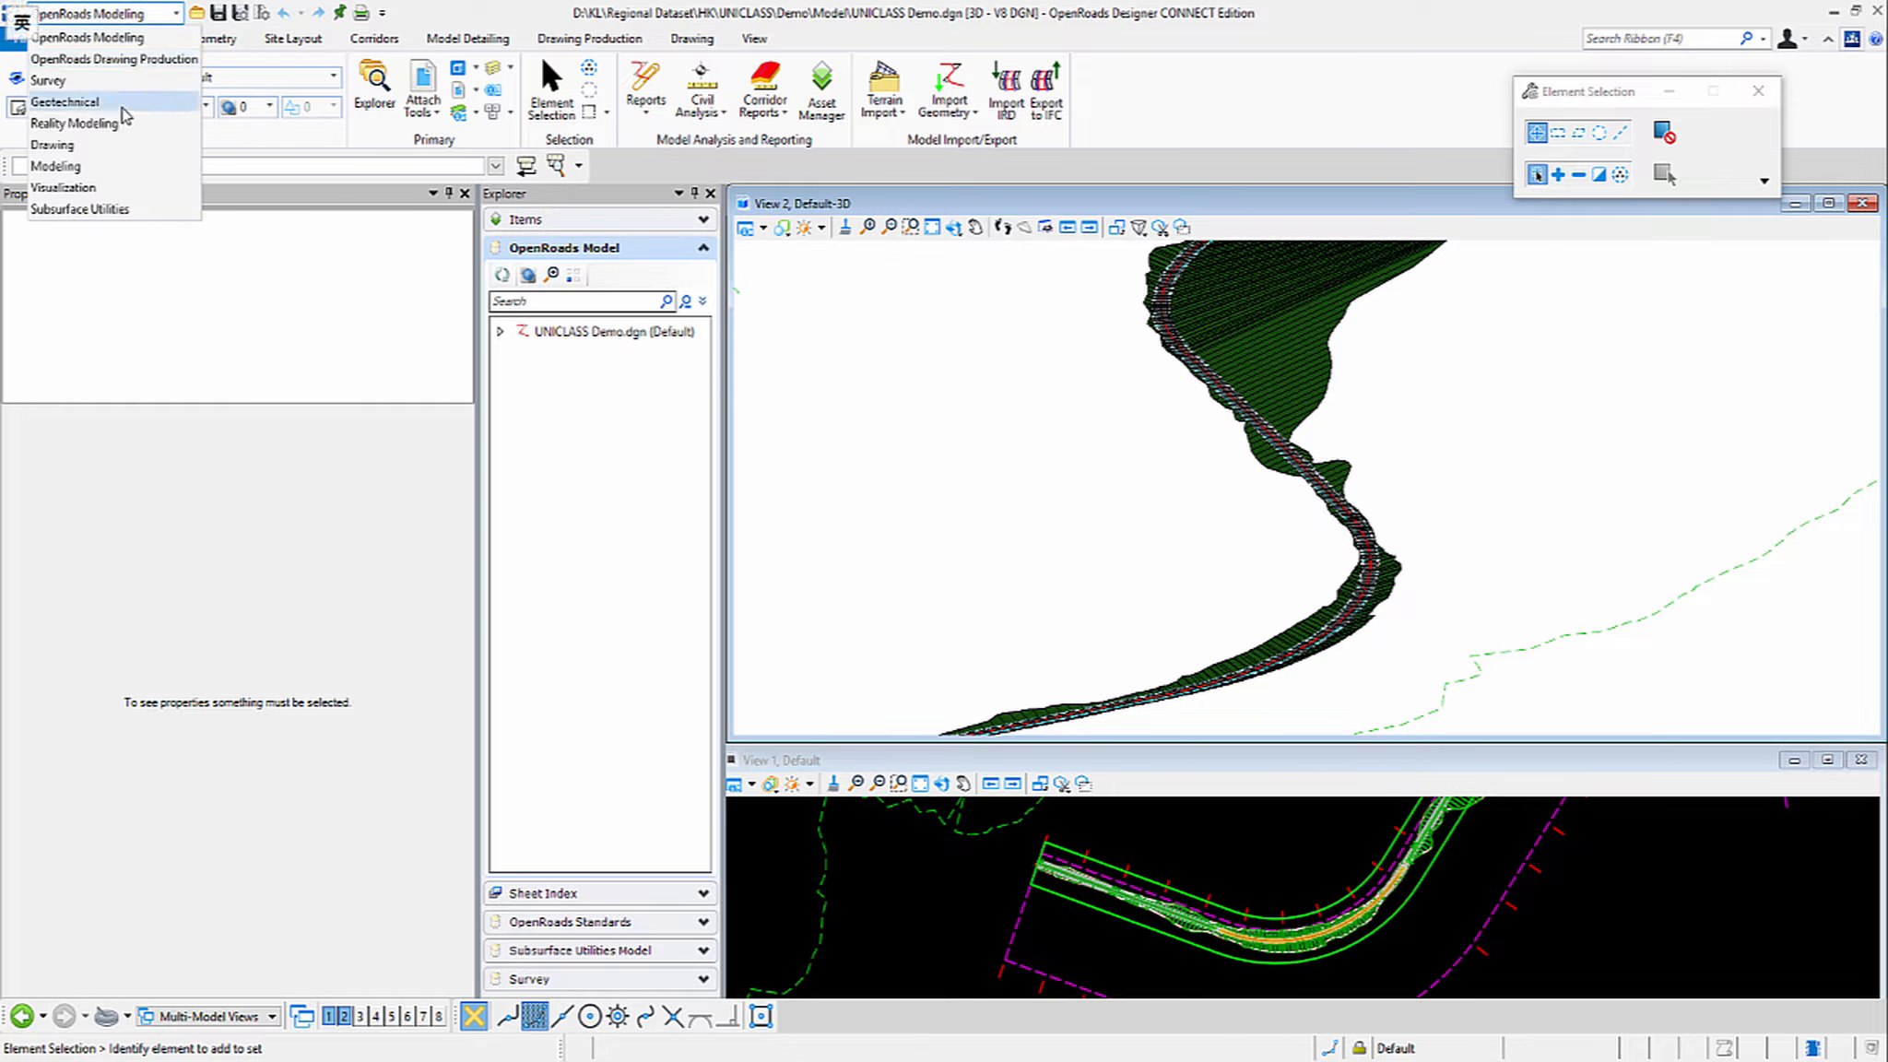
pyautogui.click(121, 147)
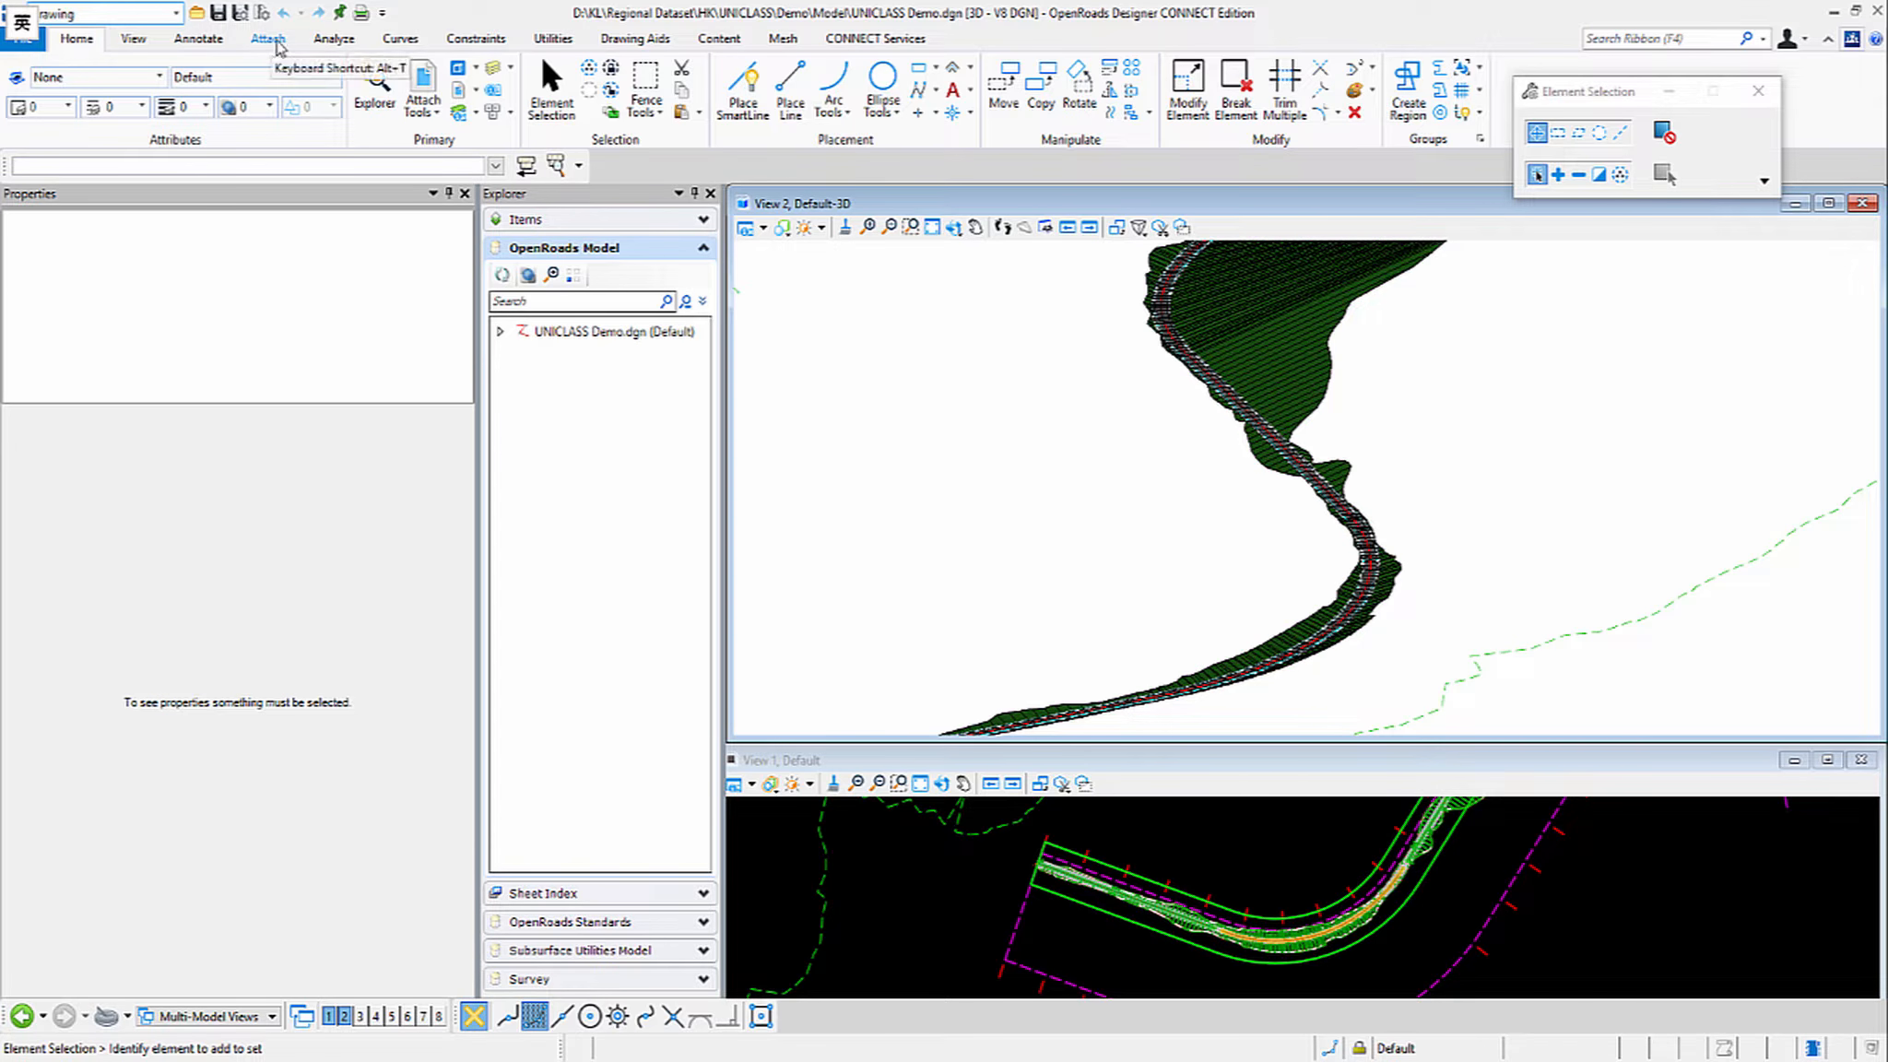
pyautogui.click(269, 42)
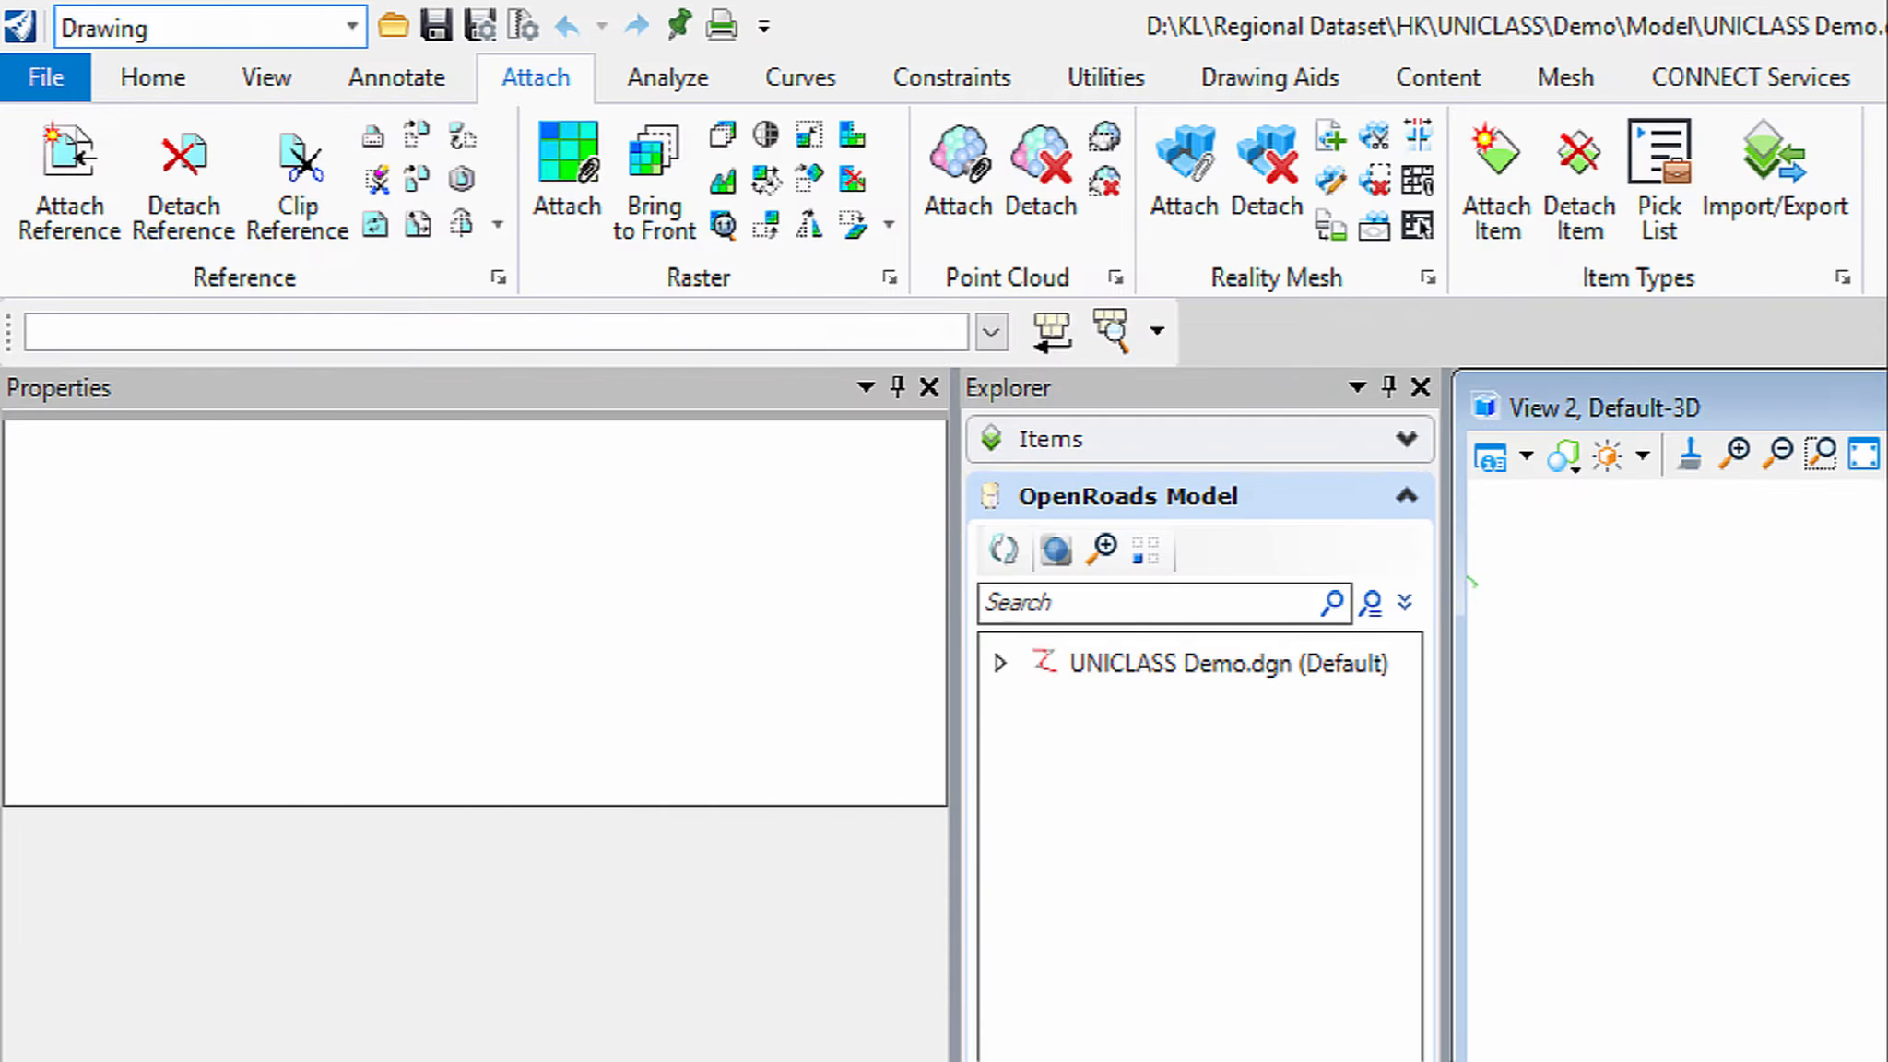
pyautogui.moveTo(40, 53); pyautogui.dragTo(153, 41)
pyautogui.moveTo(485, 106); pyautogui.dragTo(566, 92)
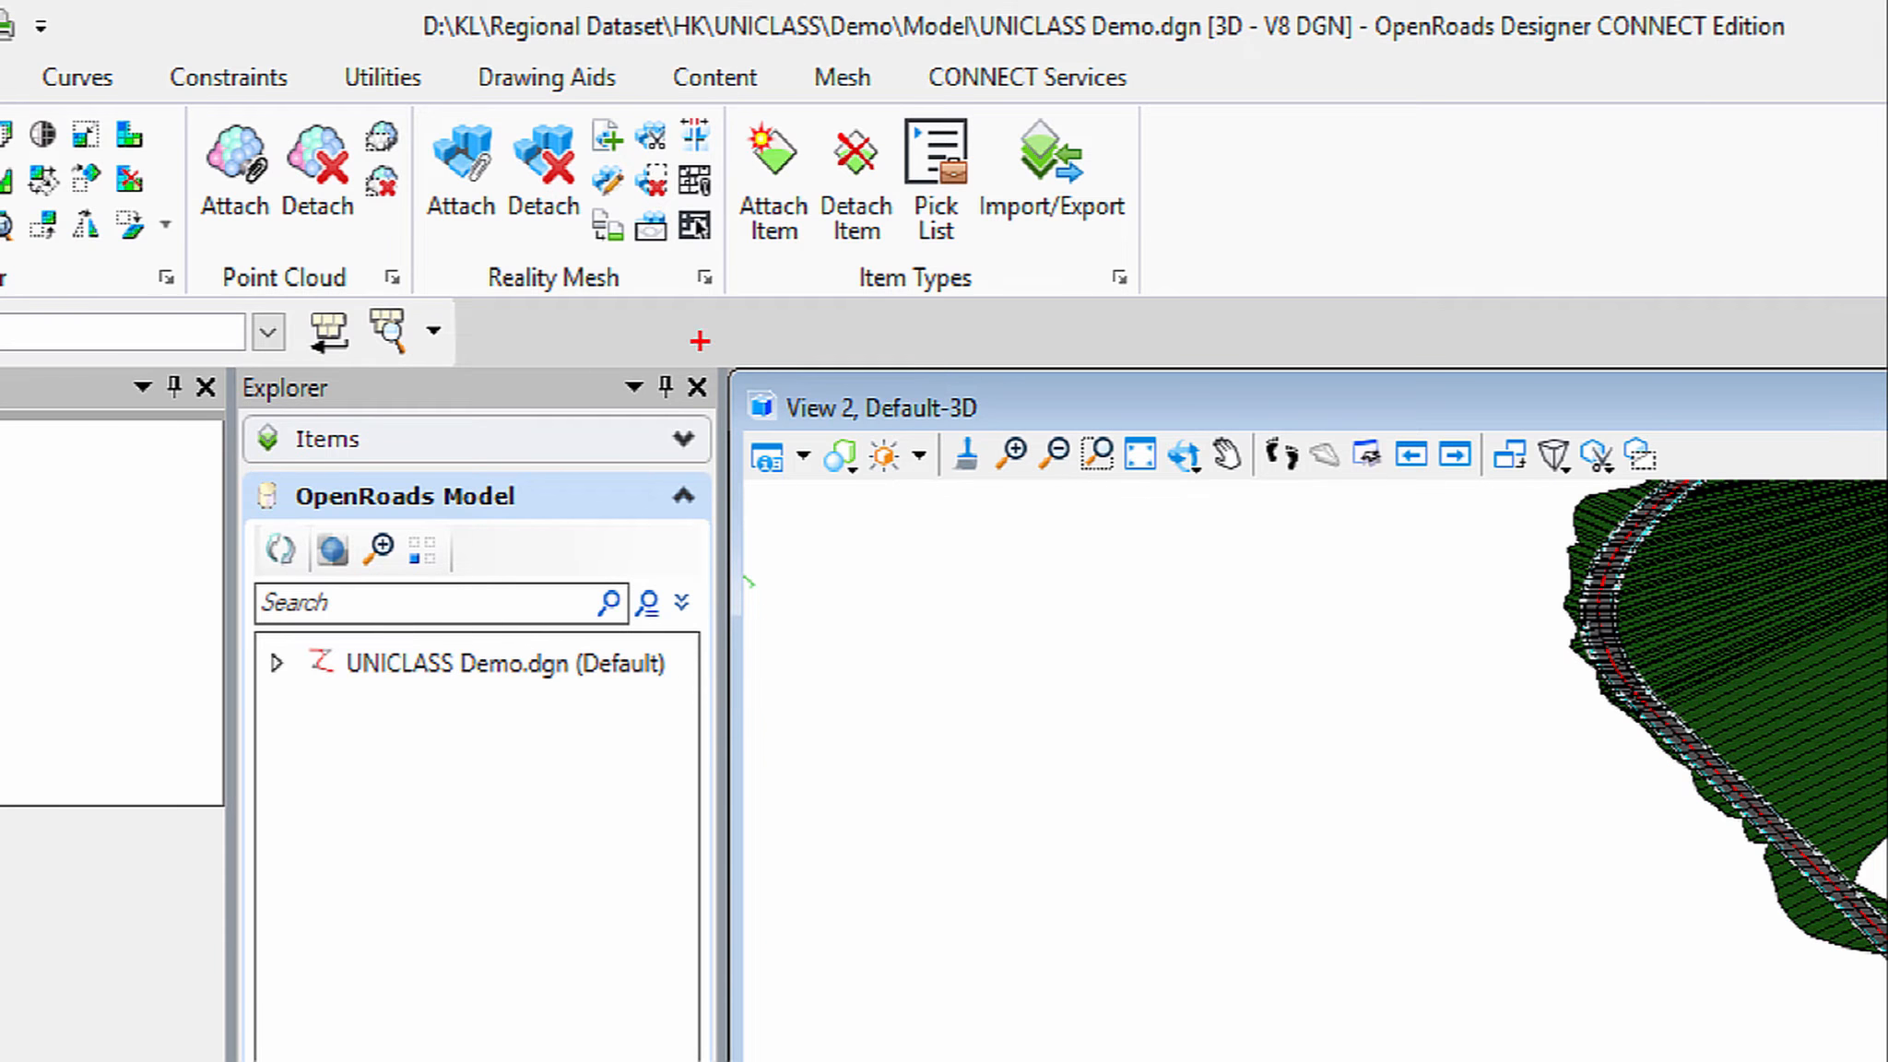
pyautogui.moveTo(729, 341)
pyautogui.mouseDown()
pyautogui.moveTo(1019, 14)
pyautogui.moveTo(256, 433)
pyautogui.moveTo(244, 307)
pyautogui.mouseUp()
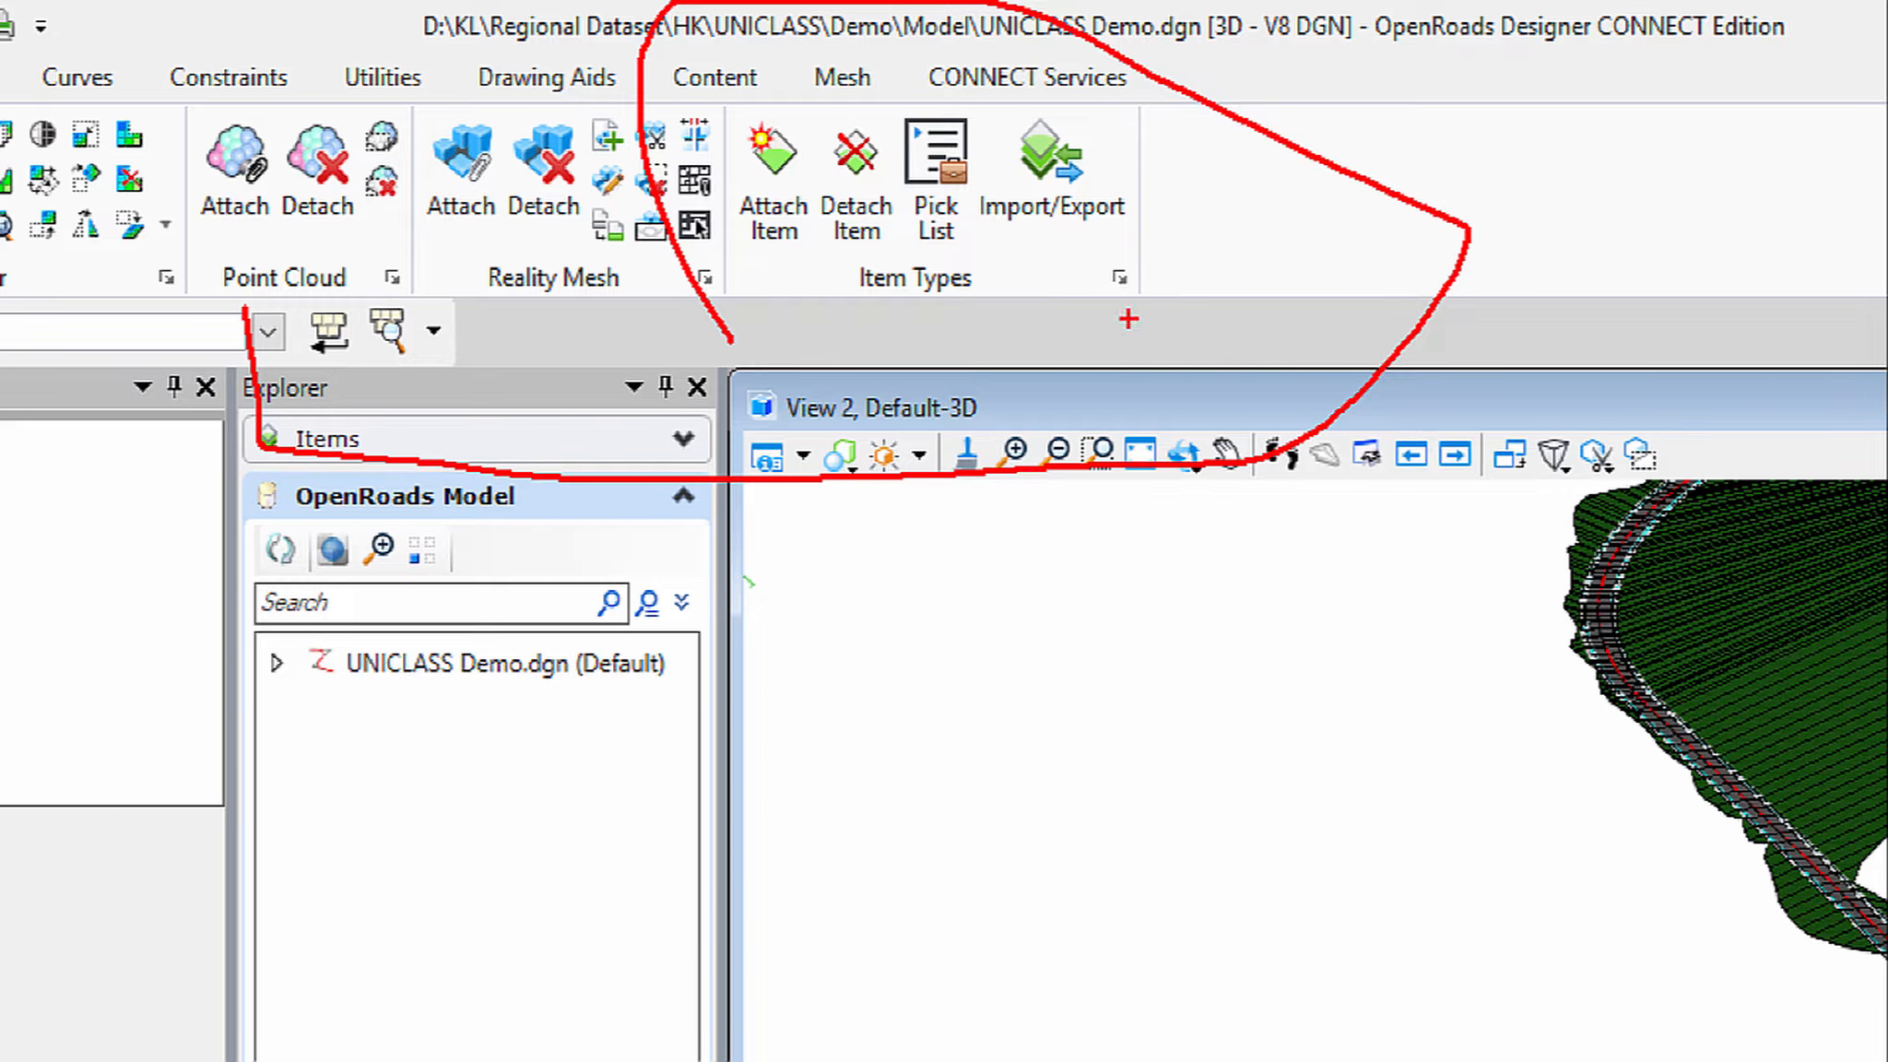
pyautogui.moveTo(1104, 307)
pyautogui.mouseDown()
pyautogui.moveTo(1095, 255)
pyautogui.moveTo(1164, 293)
pyautogui.moveTo(1108, 307)
pyautogui.mouseUp()
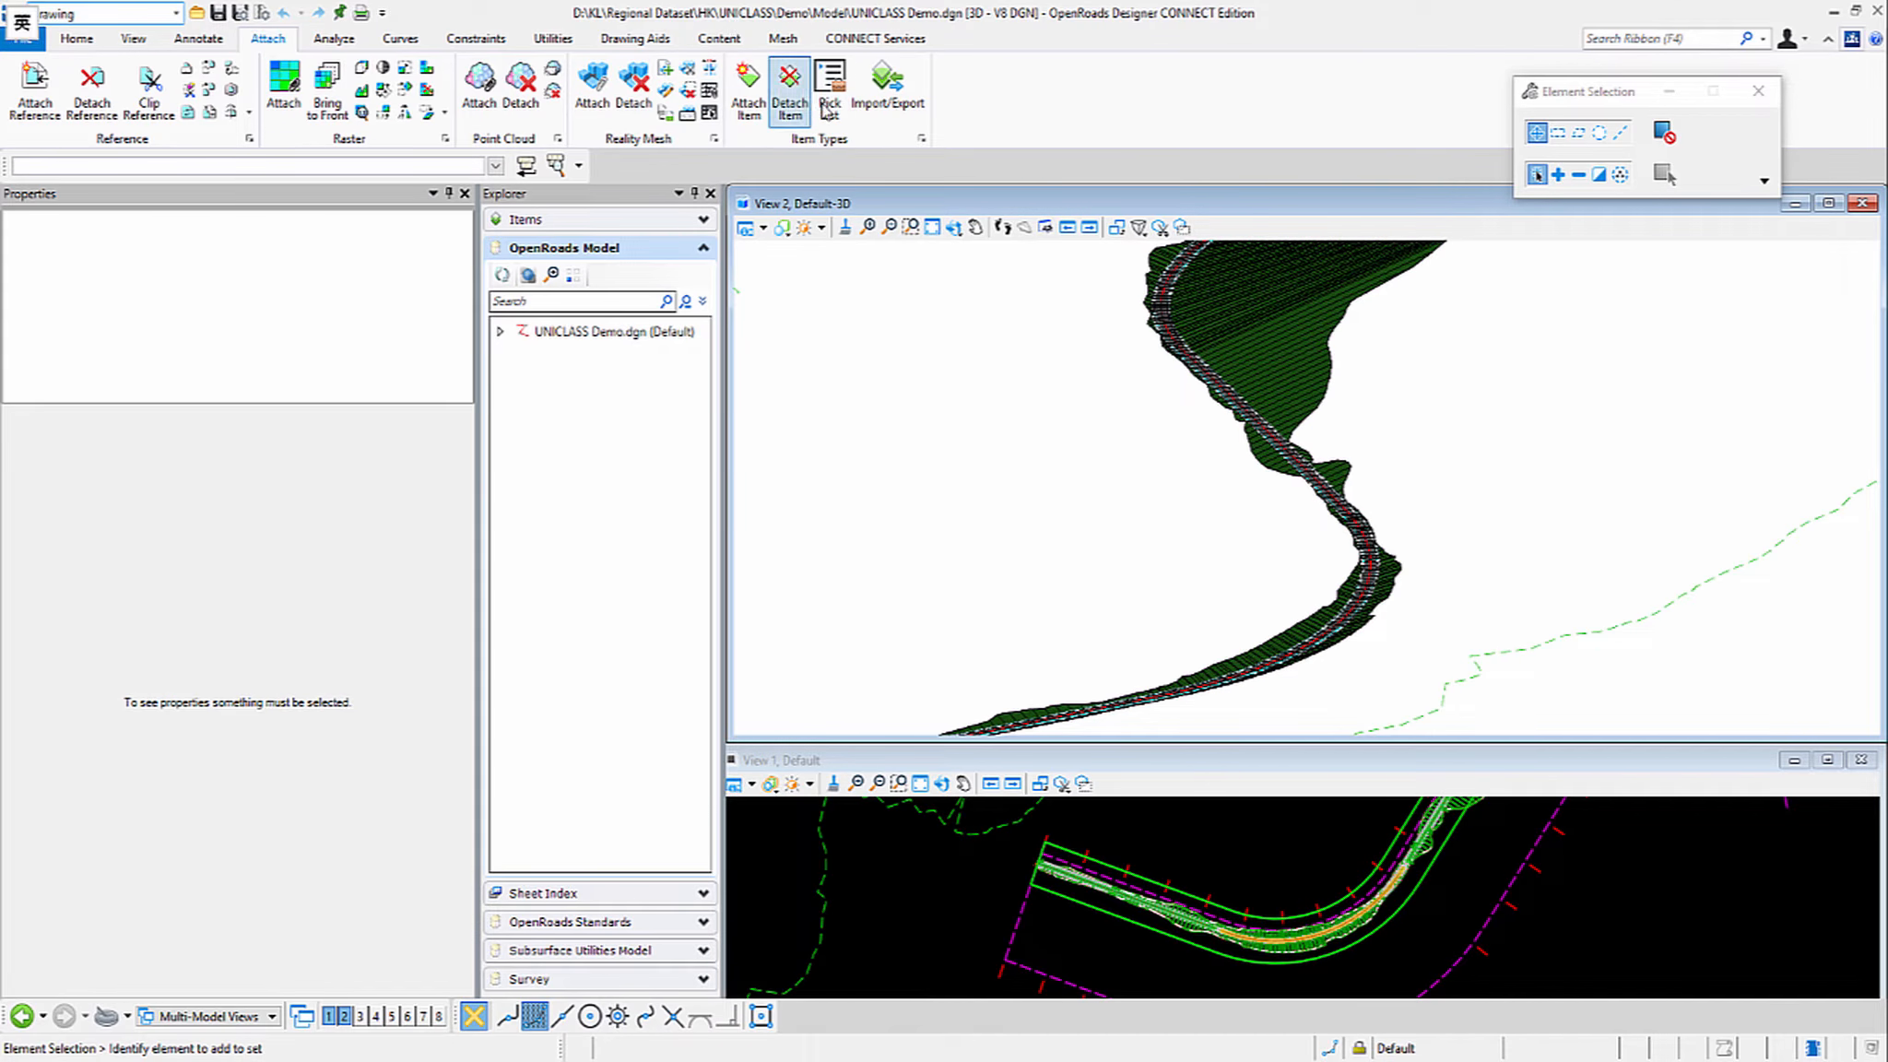
# Open the item type definitions and look through the available UNICLASS libraries.
pyautogui.click(921, 138)
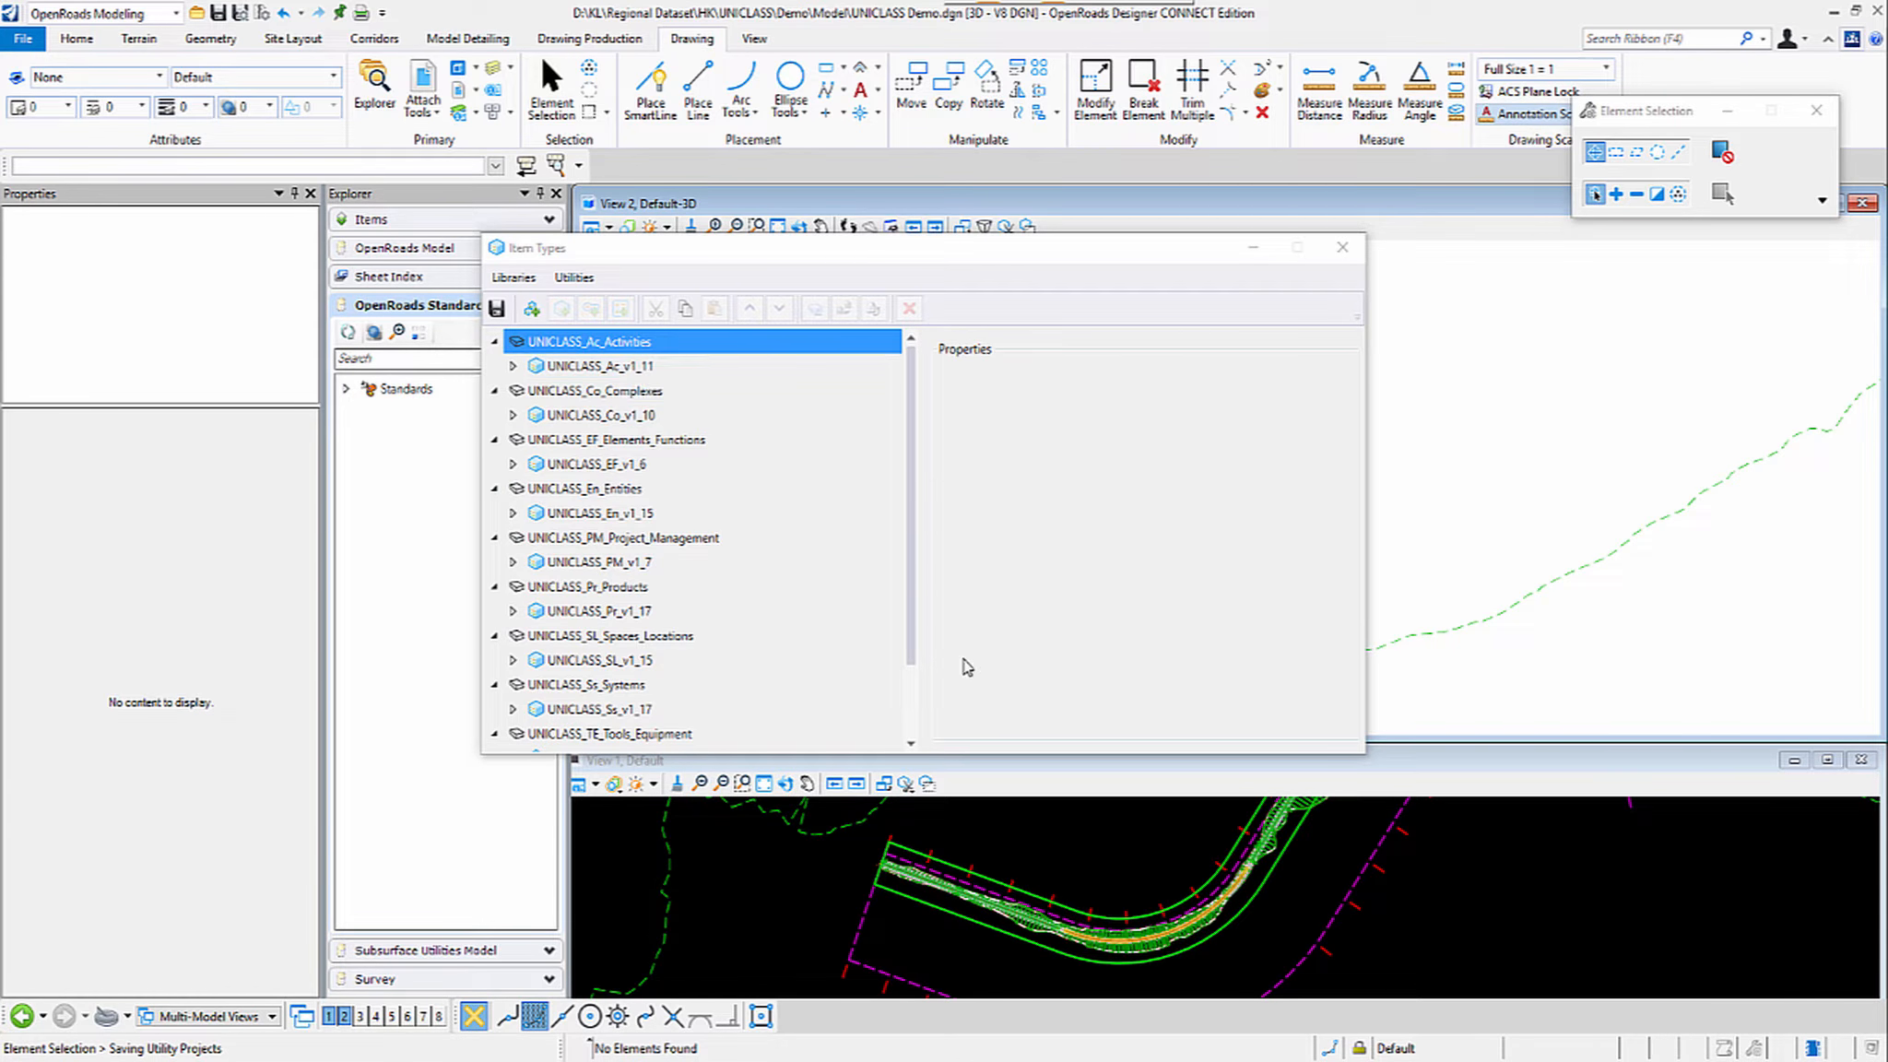
pyautogui.moveTo(911, 496); pyautogui.dragTo(921, 455)
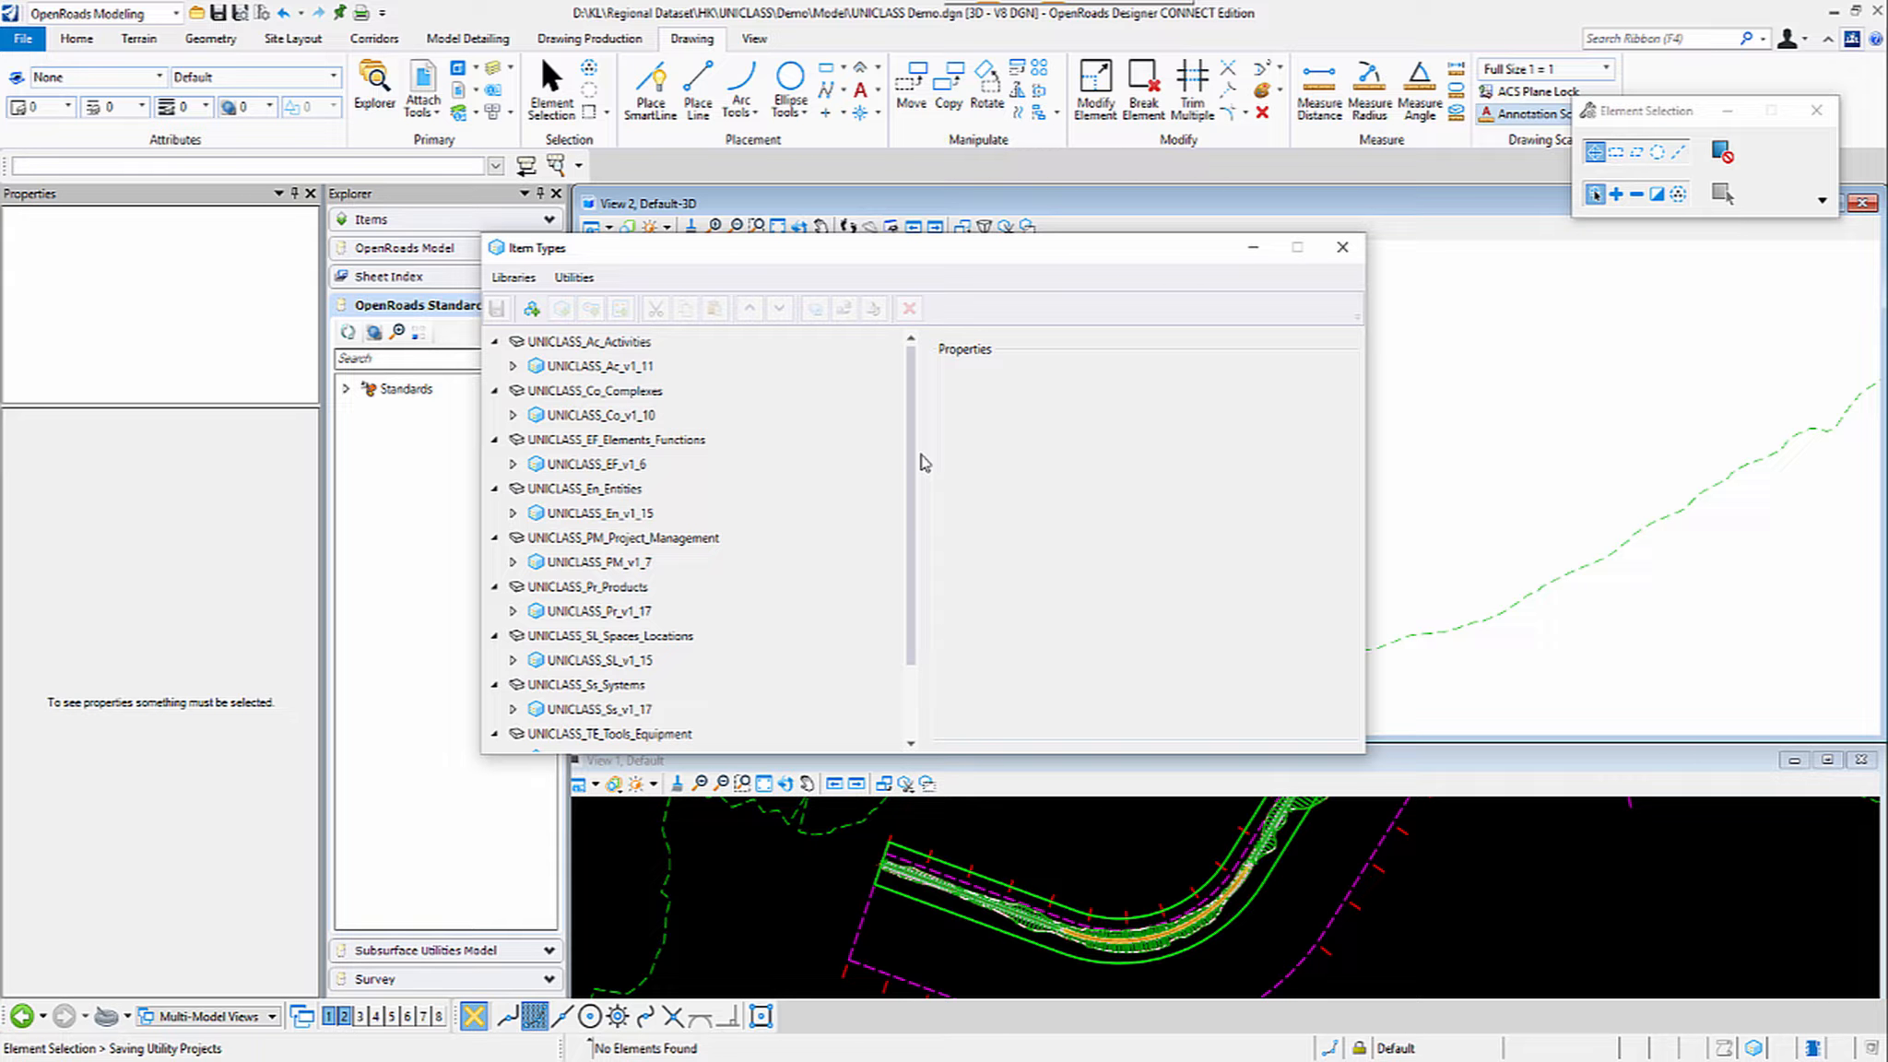
pyautogui.moveTo(912, 463); pyautogui.dragTo(931, 419)
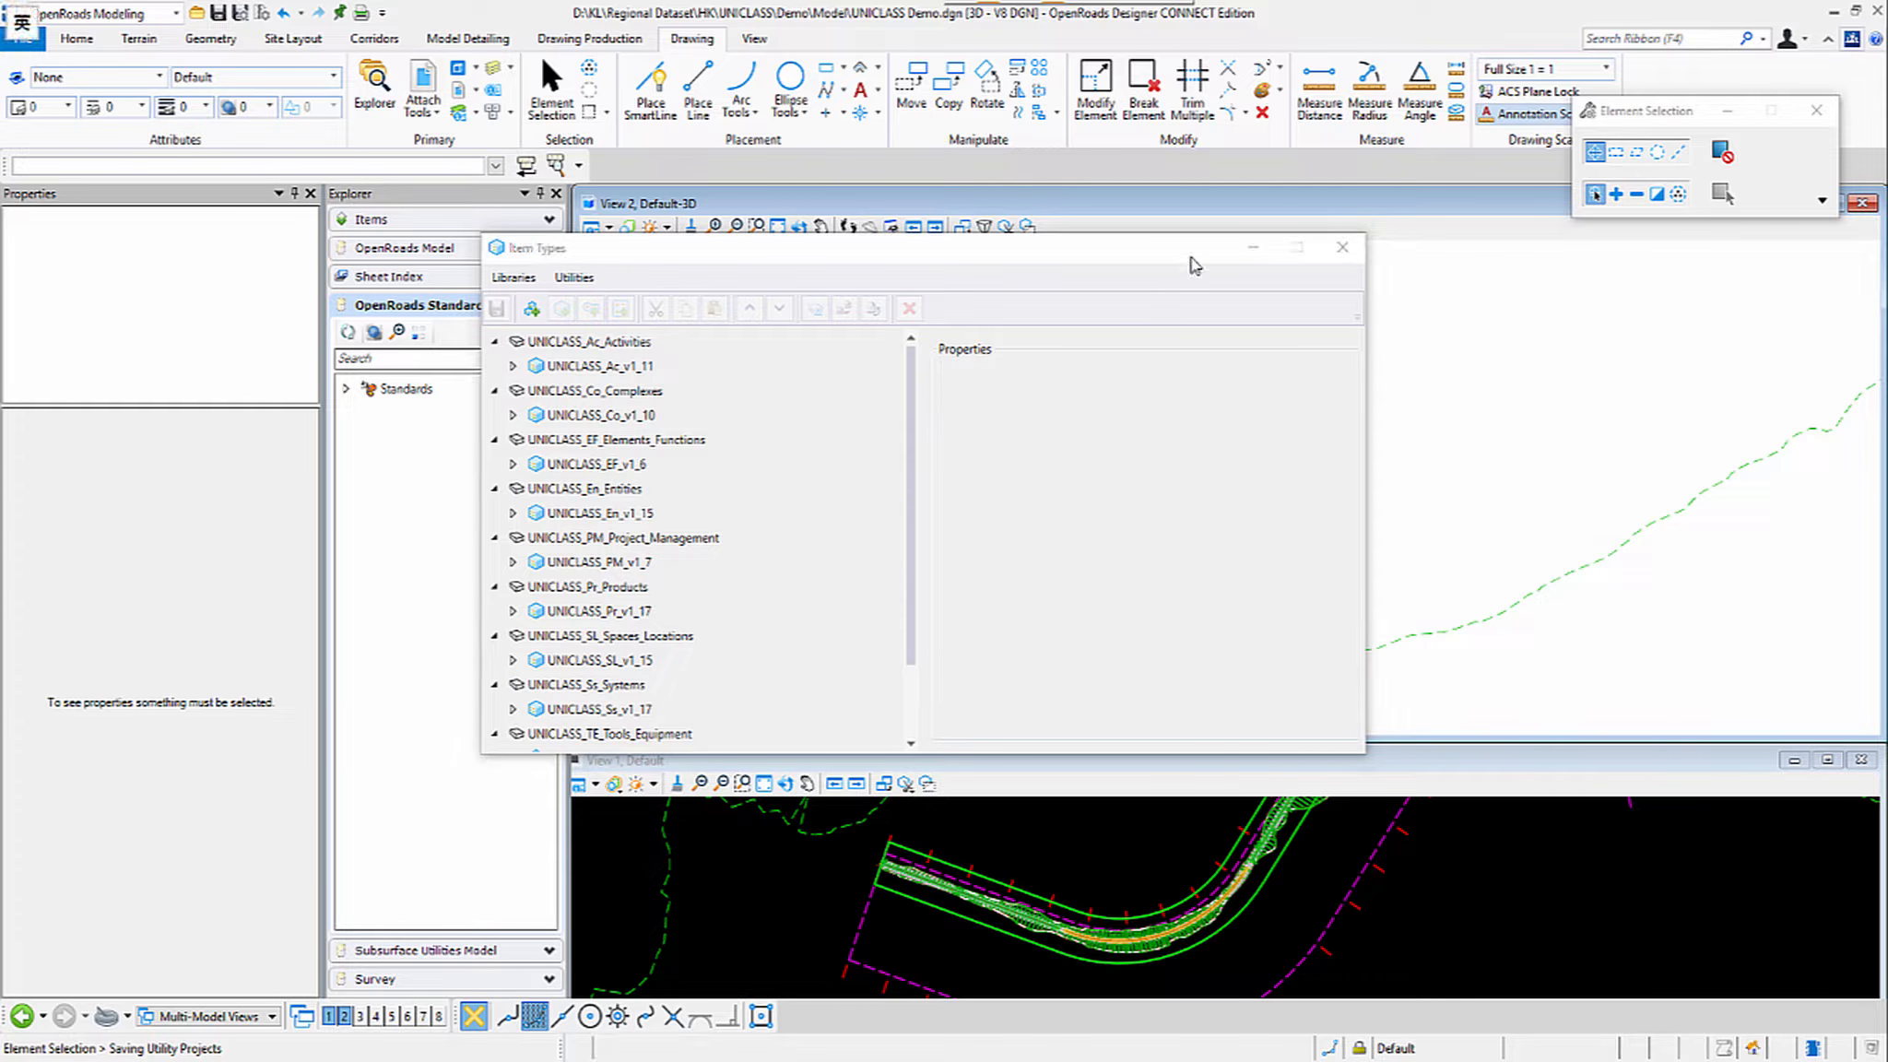
pyautogui.moveTo(1195, 265); pyautogui.dragTo(564, 328)
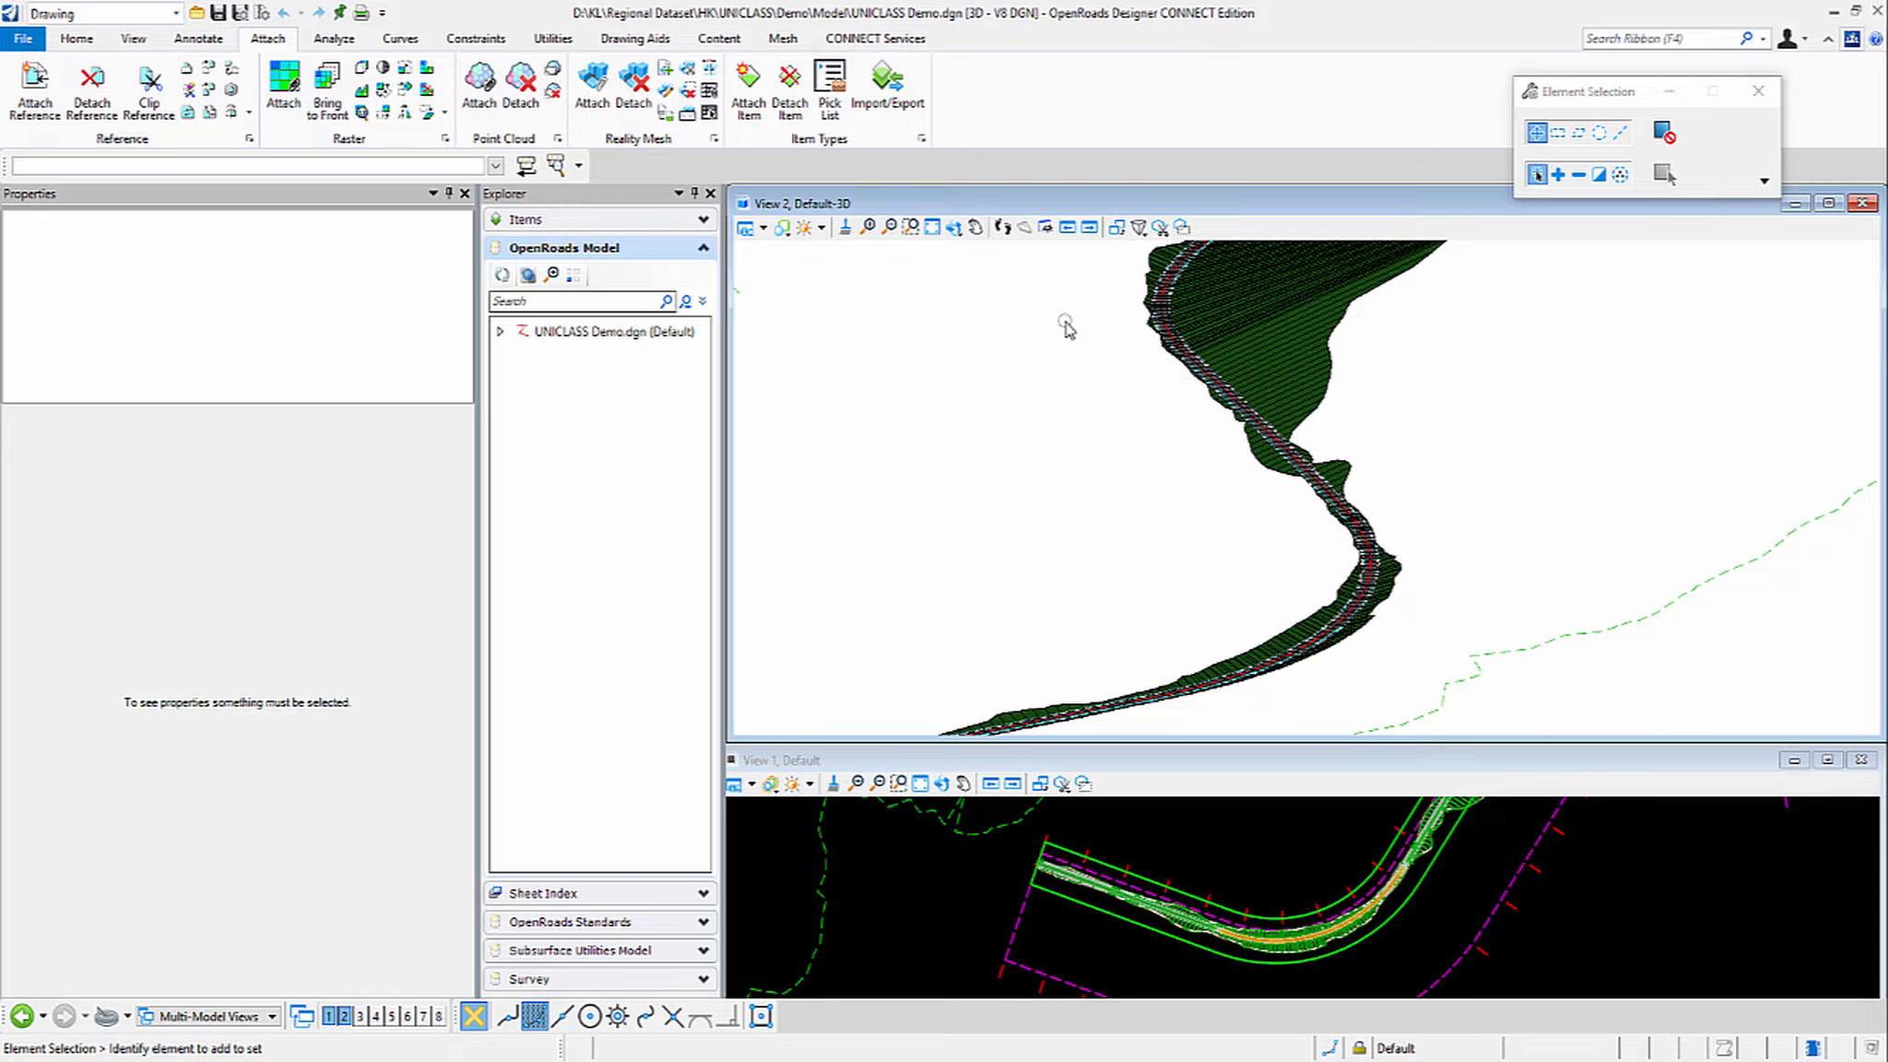
# Select the Cut and Cut1 slope meshes on both sides of the corridor in the 3D view and review their shared properties.
pyautogui.click(1160, 266)
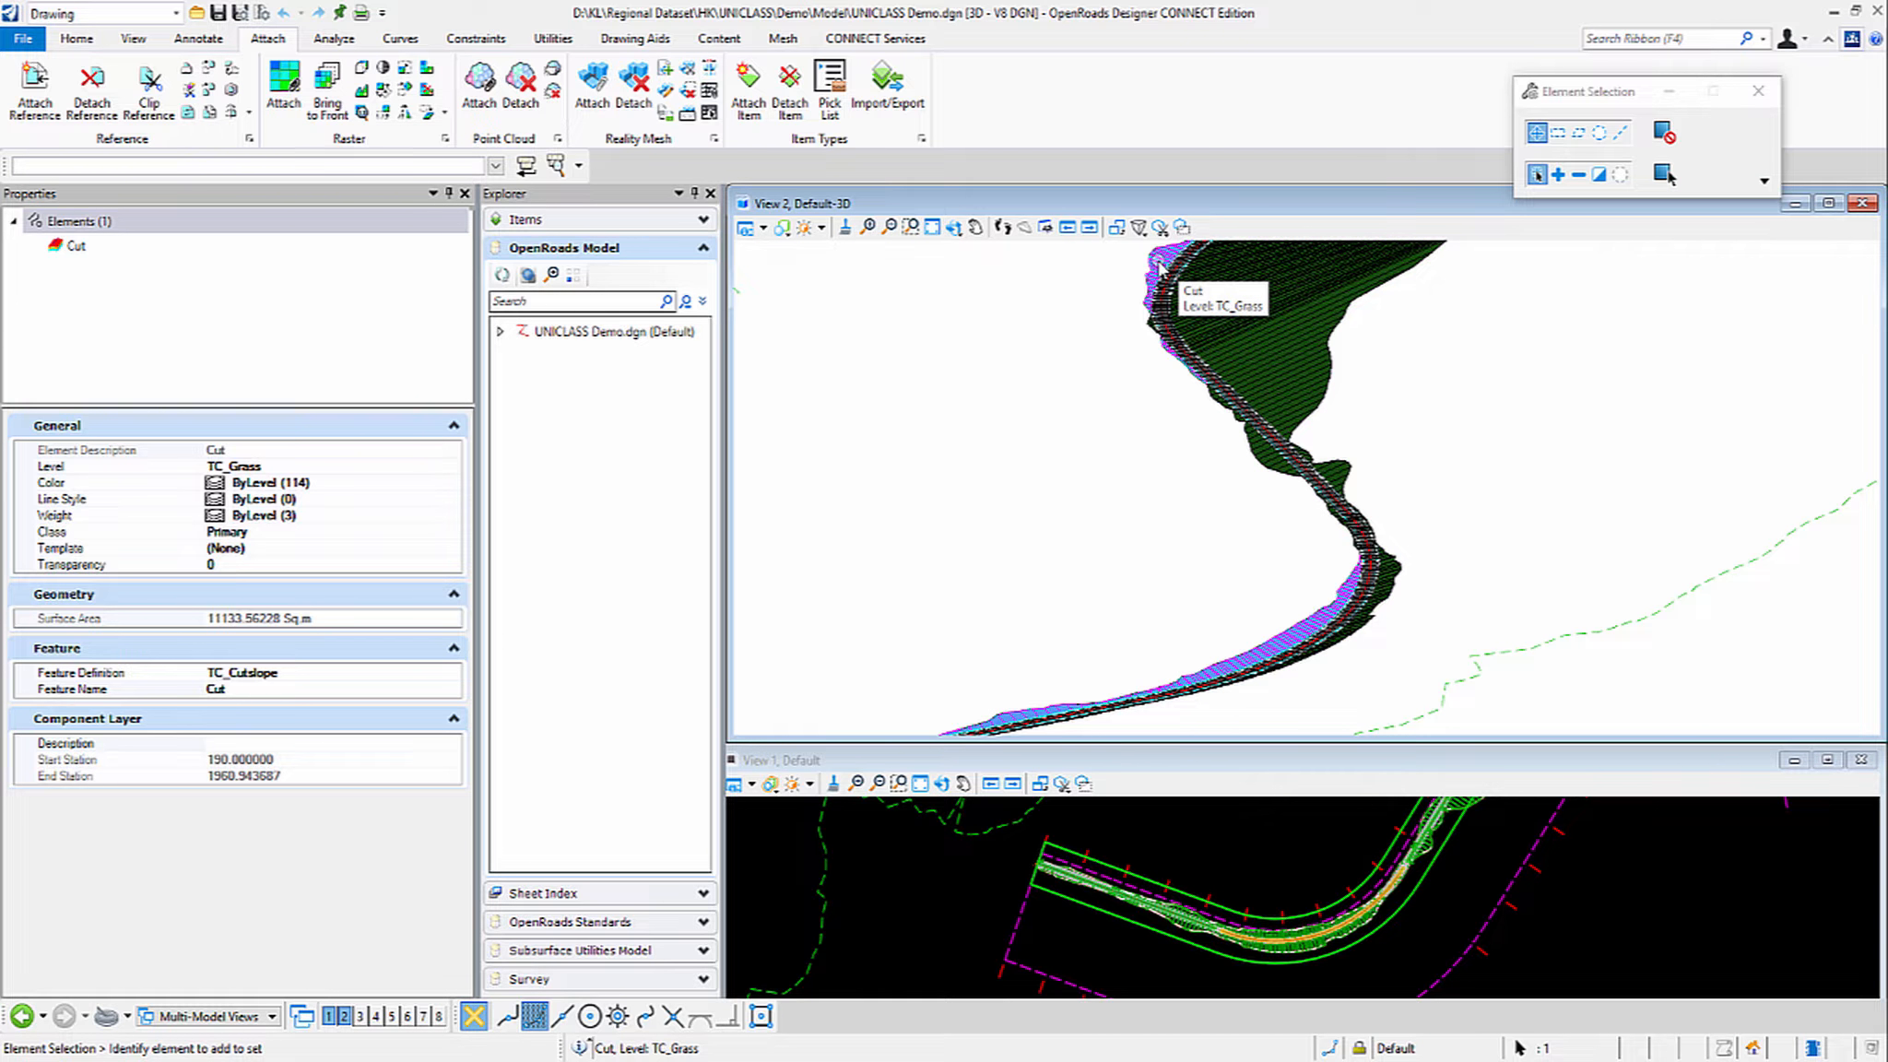
pyautogui.click(1303, 310)
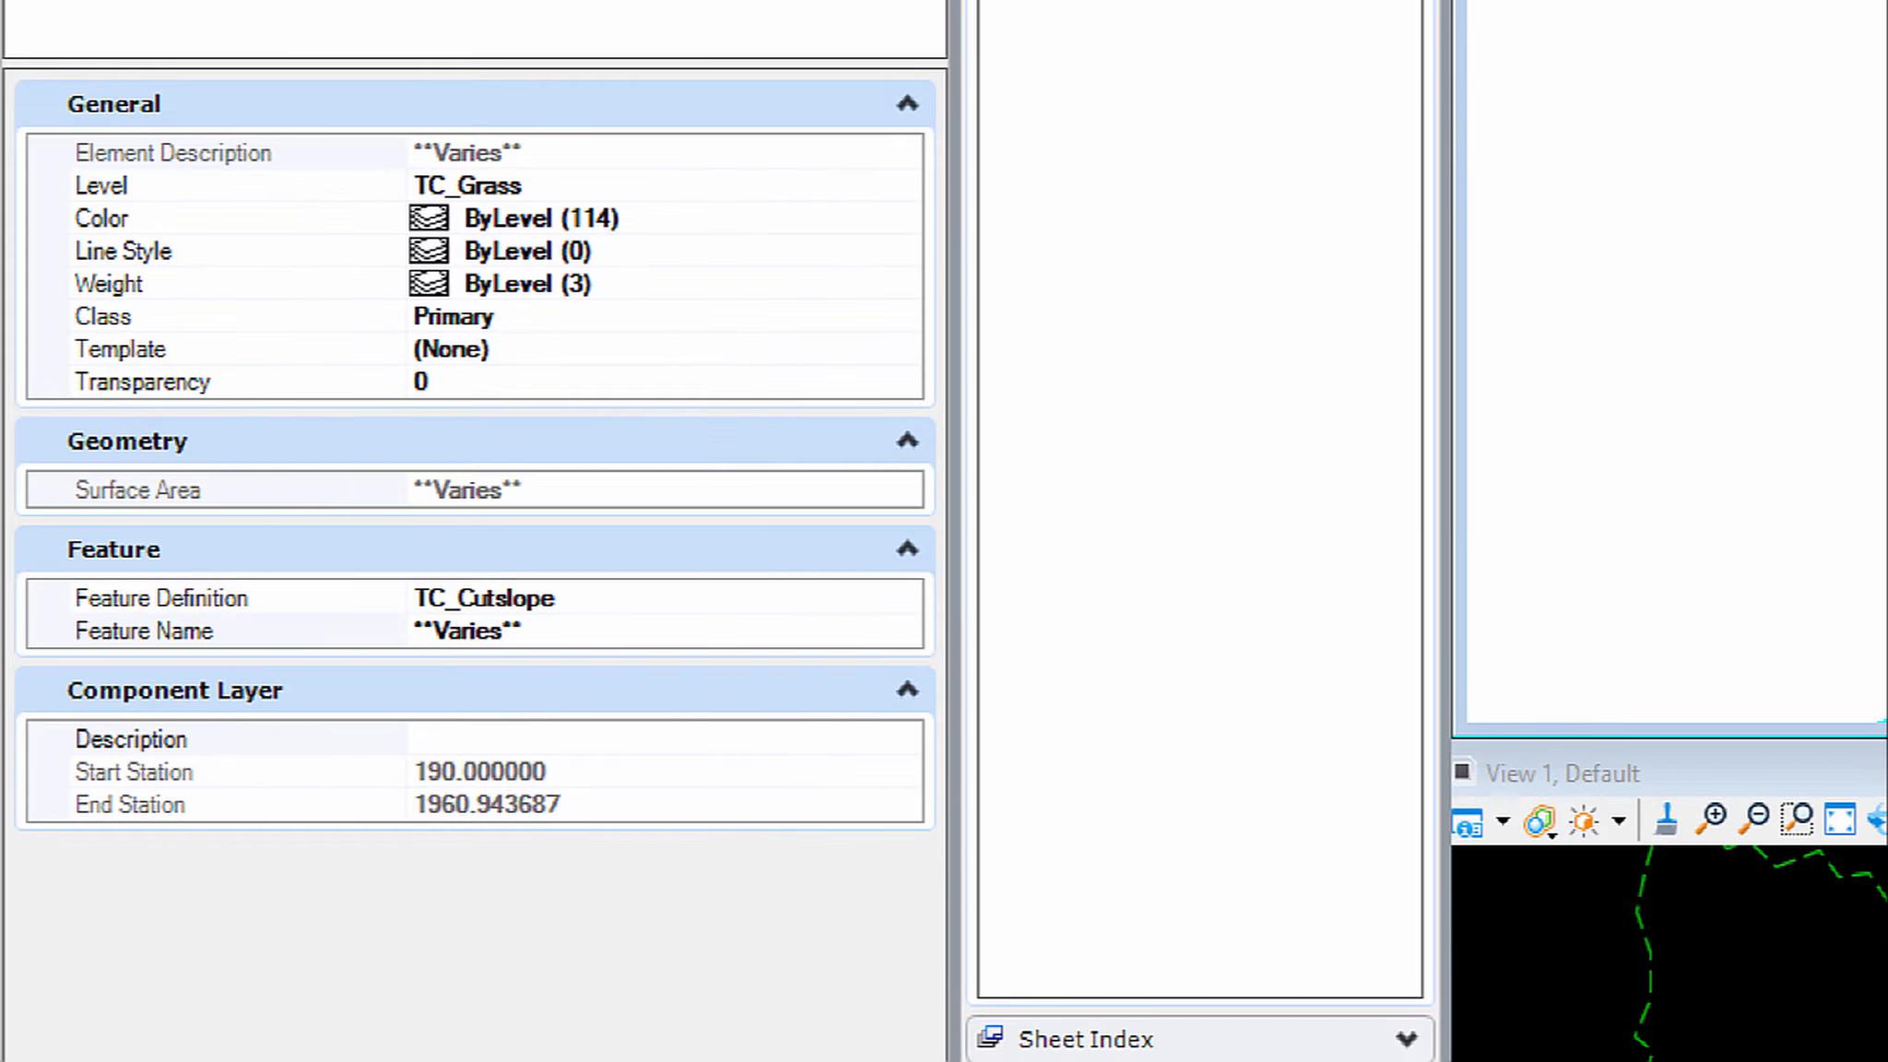
pyautogui.click(91, 749)
pyautogui.moveTo(101, 1011)
pyautogui.mouseDown()
pyautogui.moveTo(148, 1061)
pyautogui.moveTo(829, 887)
pyautogui.moveTo(543, 1060)
pyautogui.moveTo(160, 1056)
pyautogui.mouseUp()
pyautogui.press('Escape')
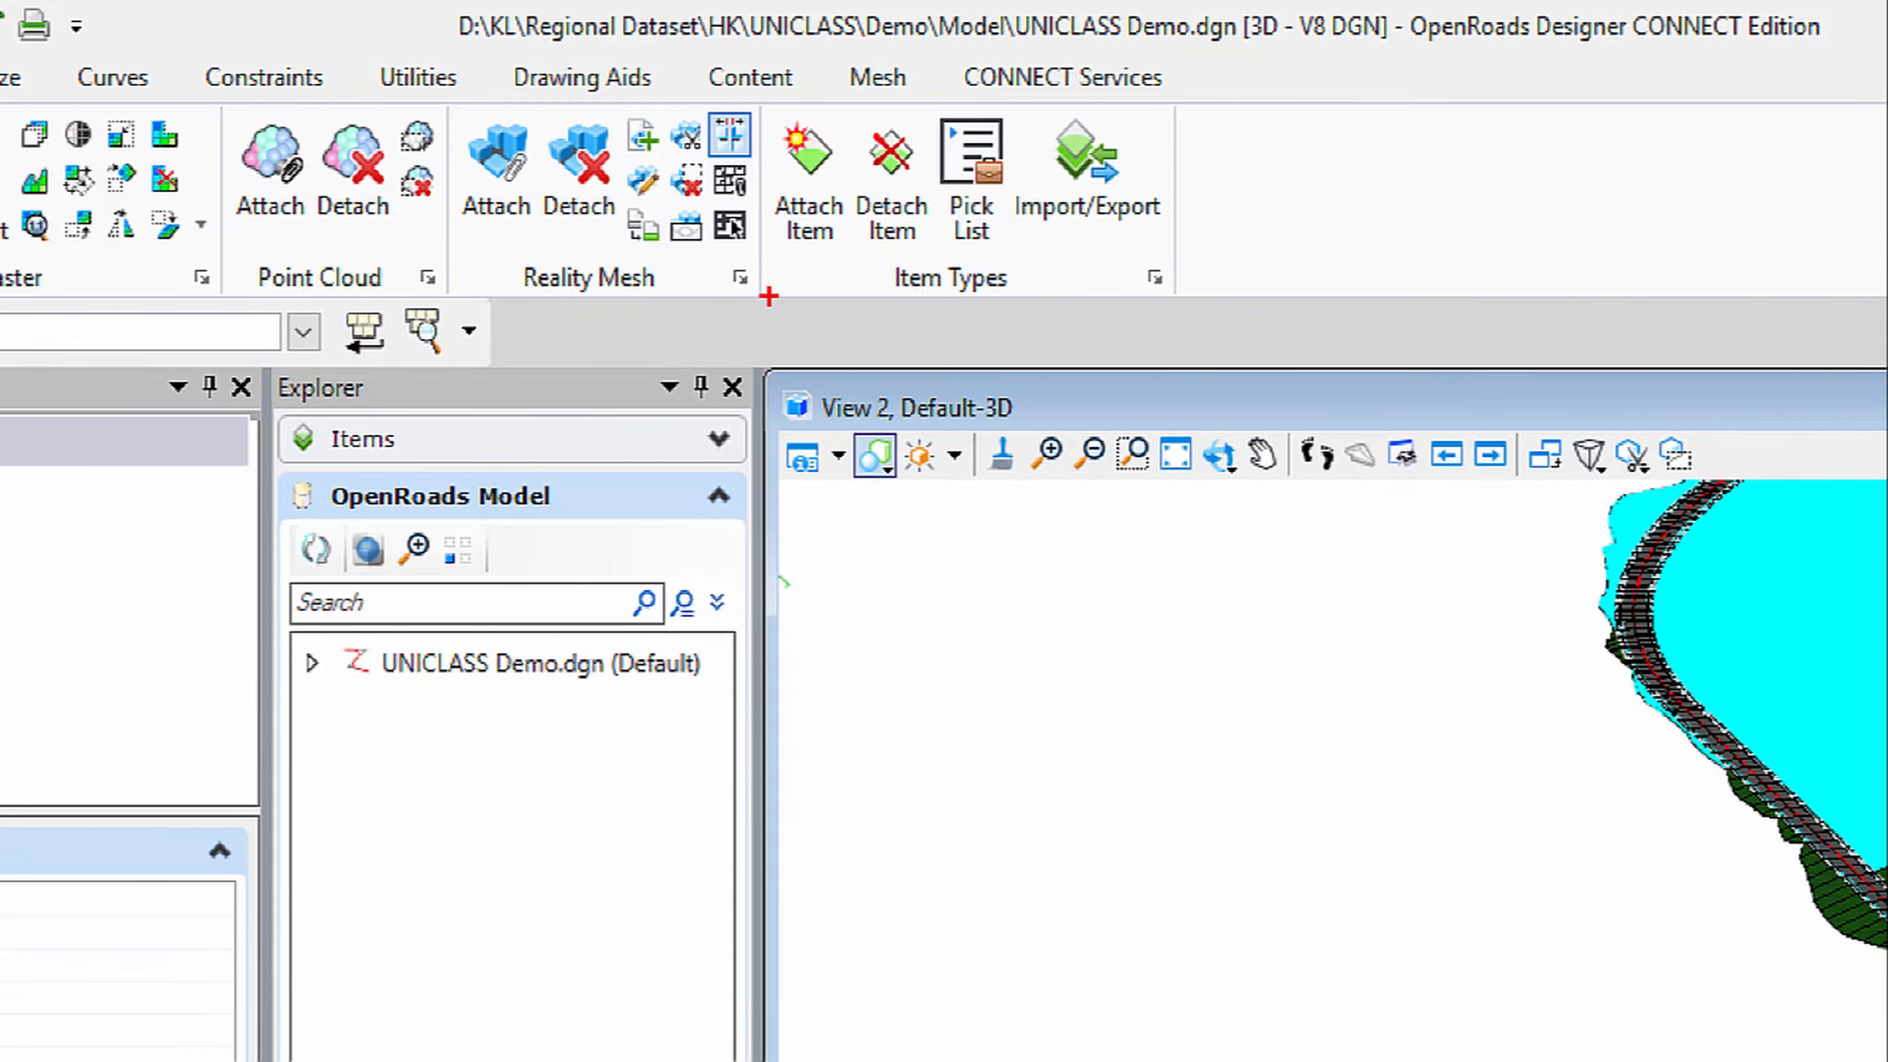
# Start attaching an item to the selected cut slopes, using item type UNICLASS_Ss_v1_17 from the UNICLASS_Ss_Systems library.
pyautogui.moveTo(761, 272); pyautogui.dragTo(836, 270)
pyautogui.click(808, 166)
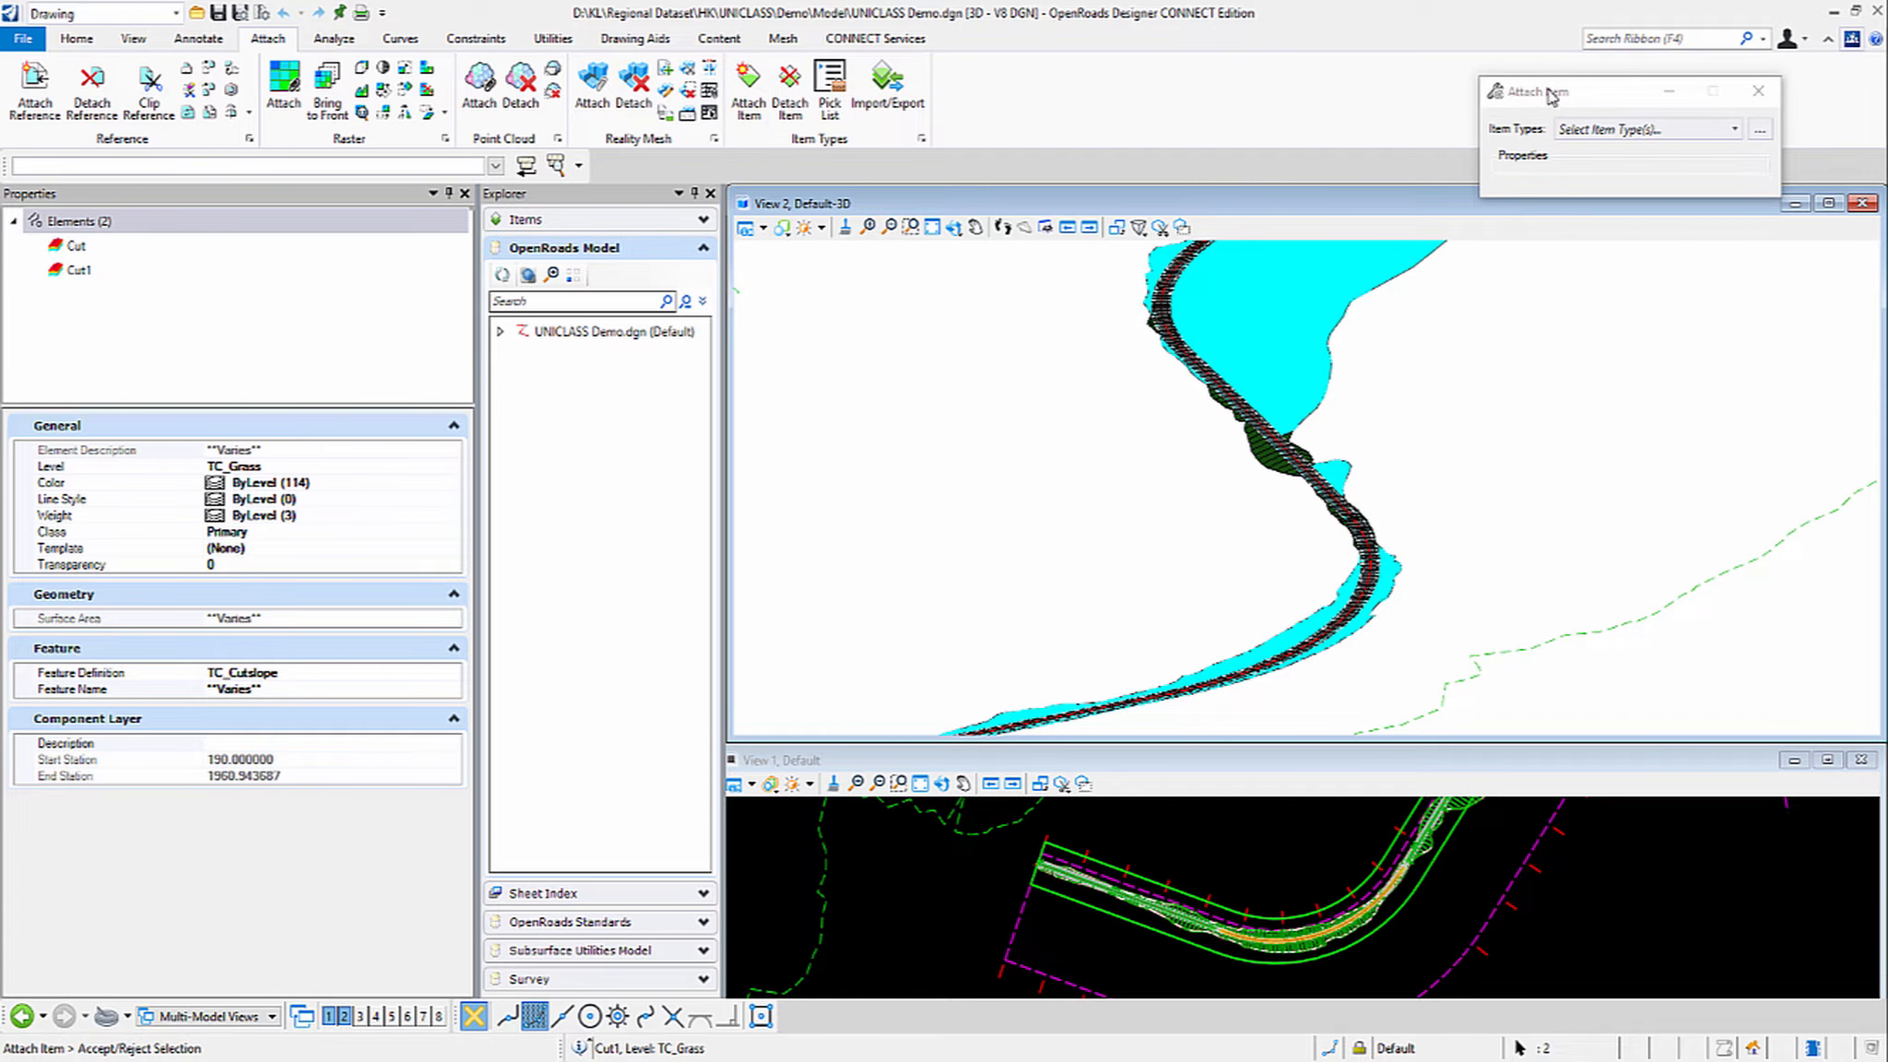
pyautogui.moveTo(1544, 88); pyautogui.dragTo(1455, 130)
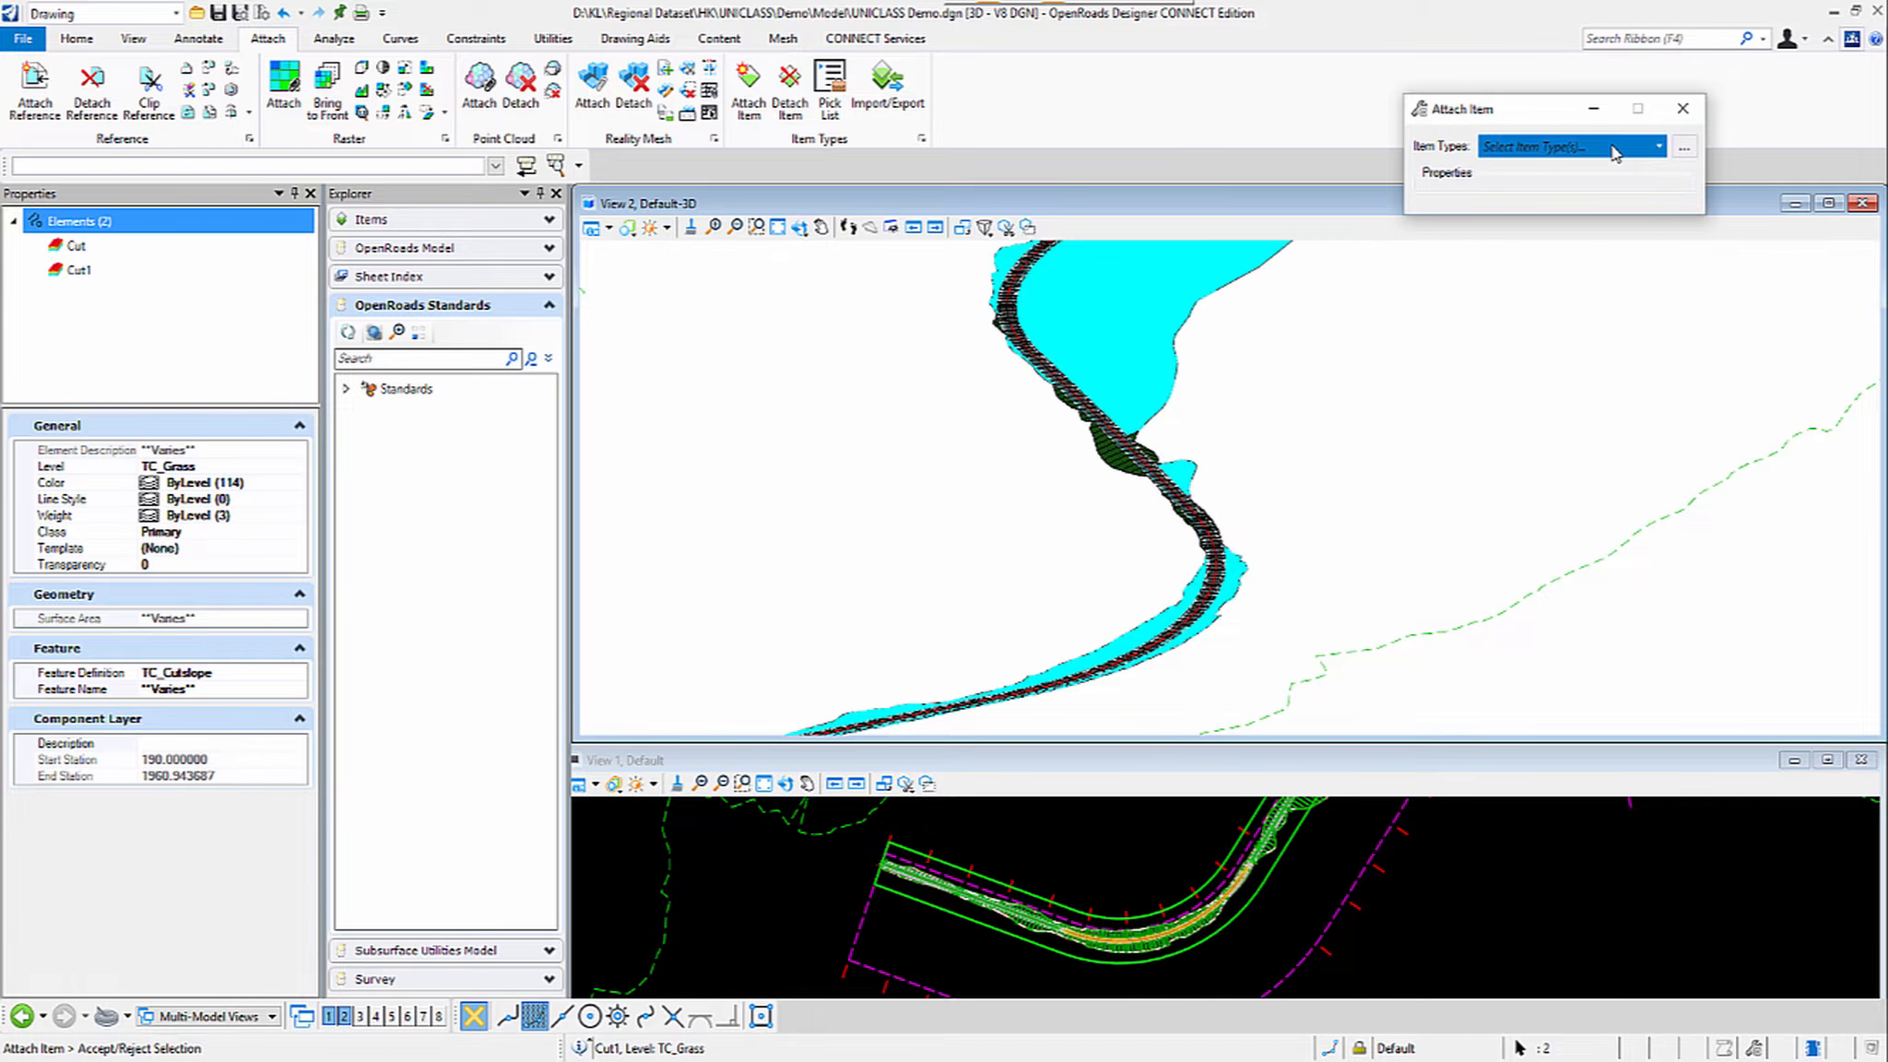
pyautogui.click(1613, 147)
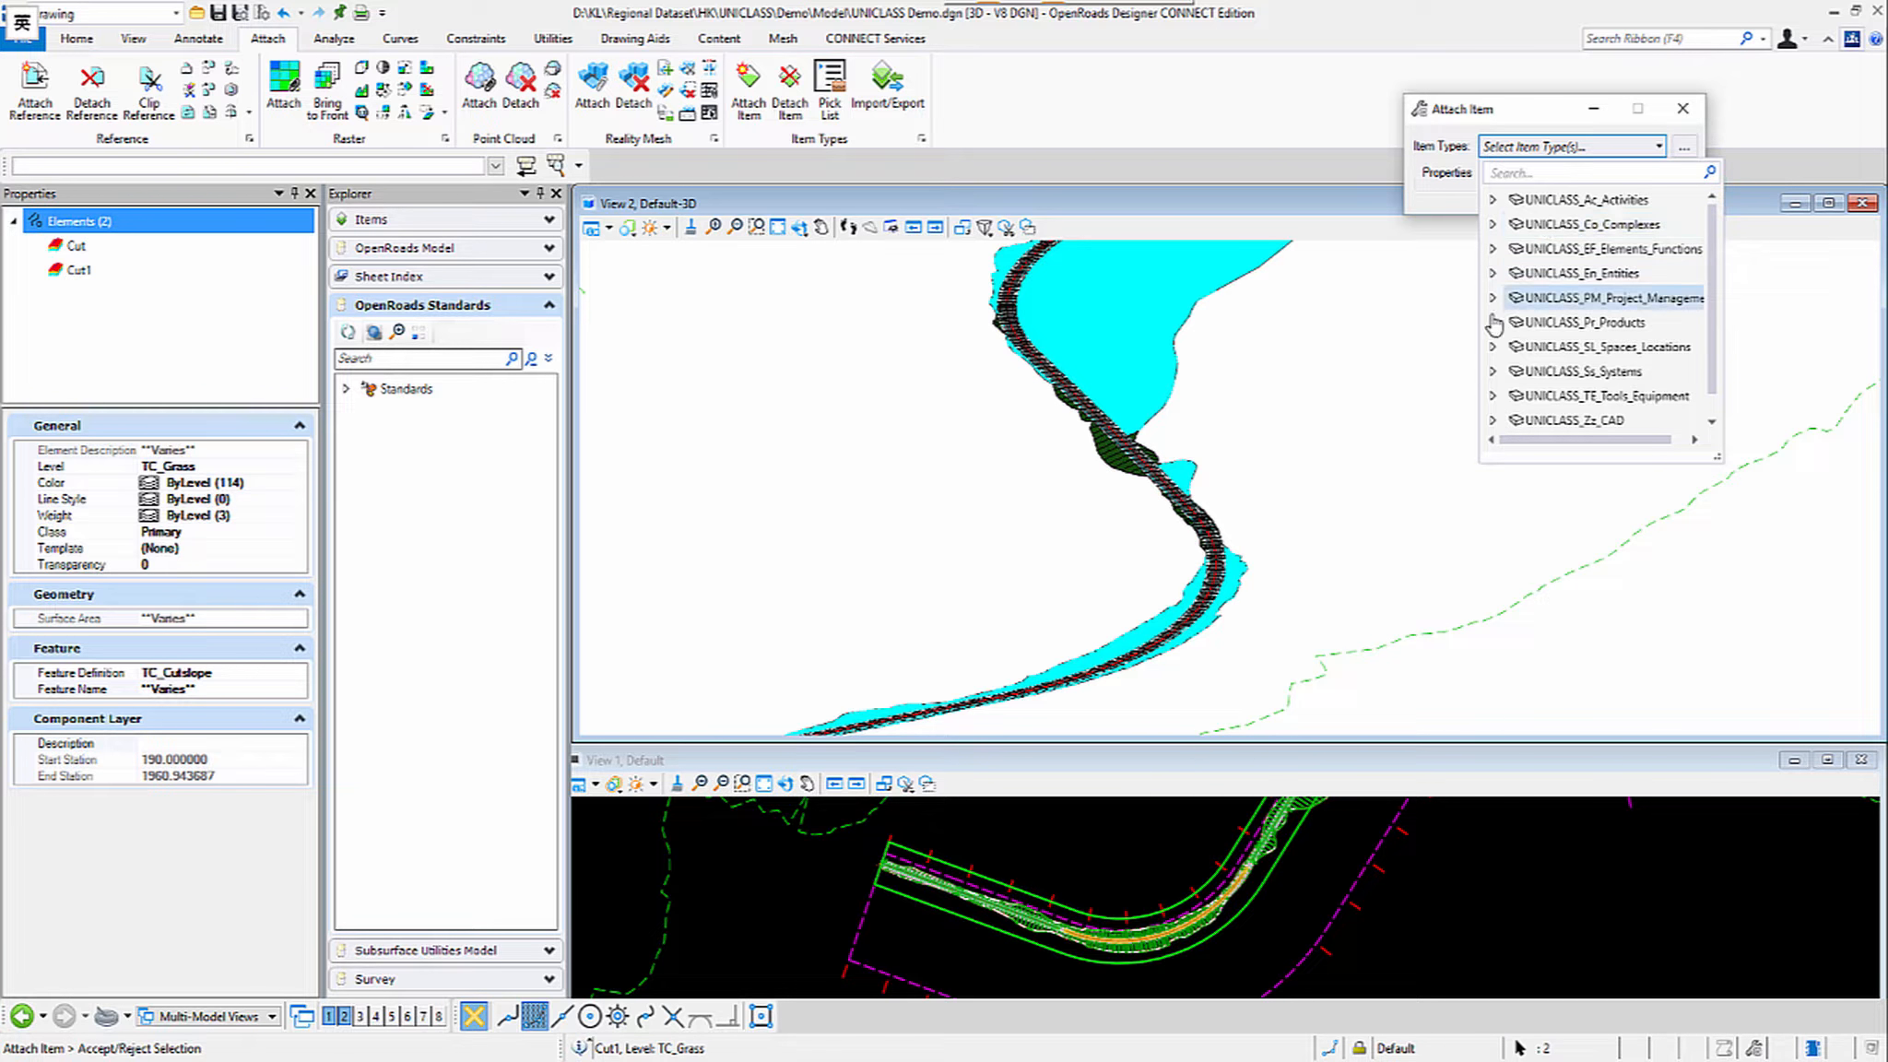
pyautogui.click(1493, 372)
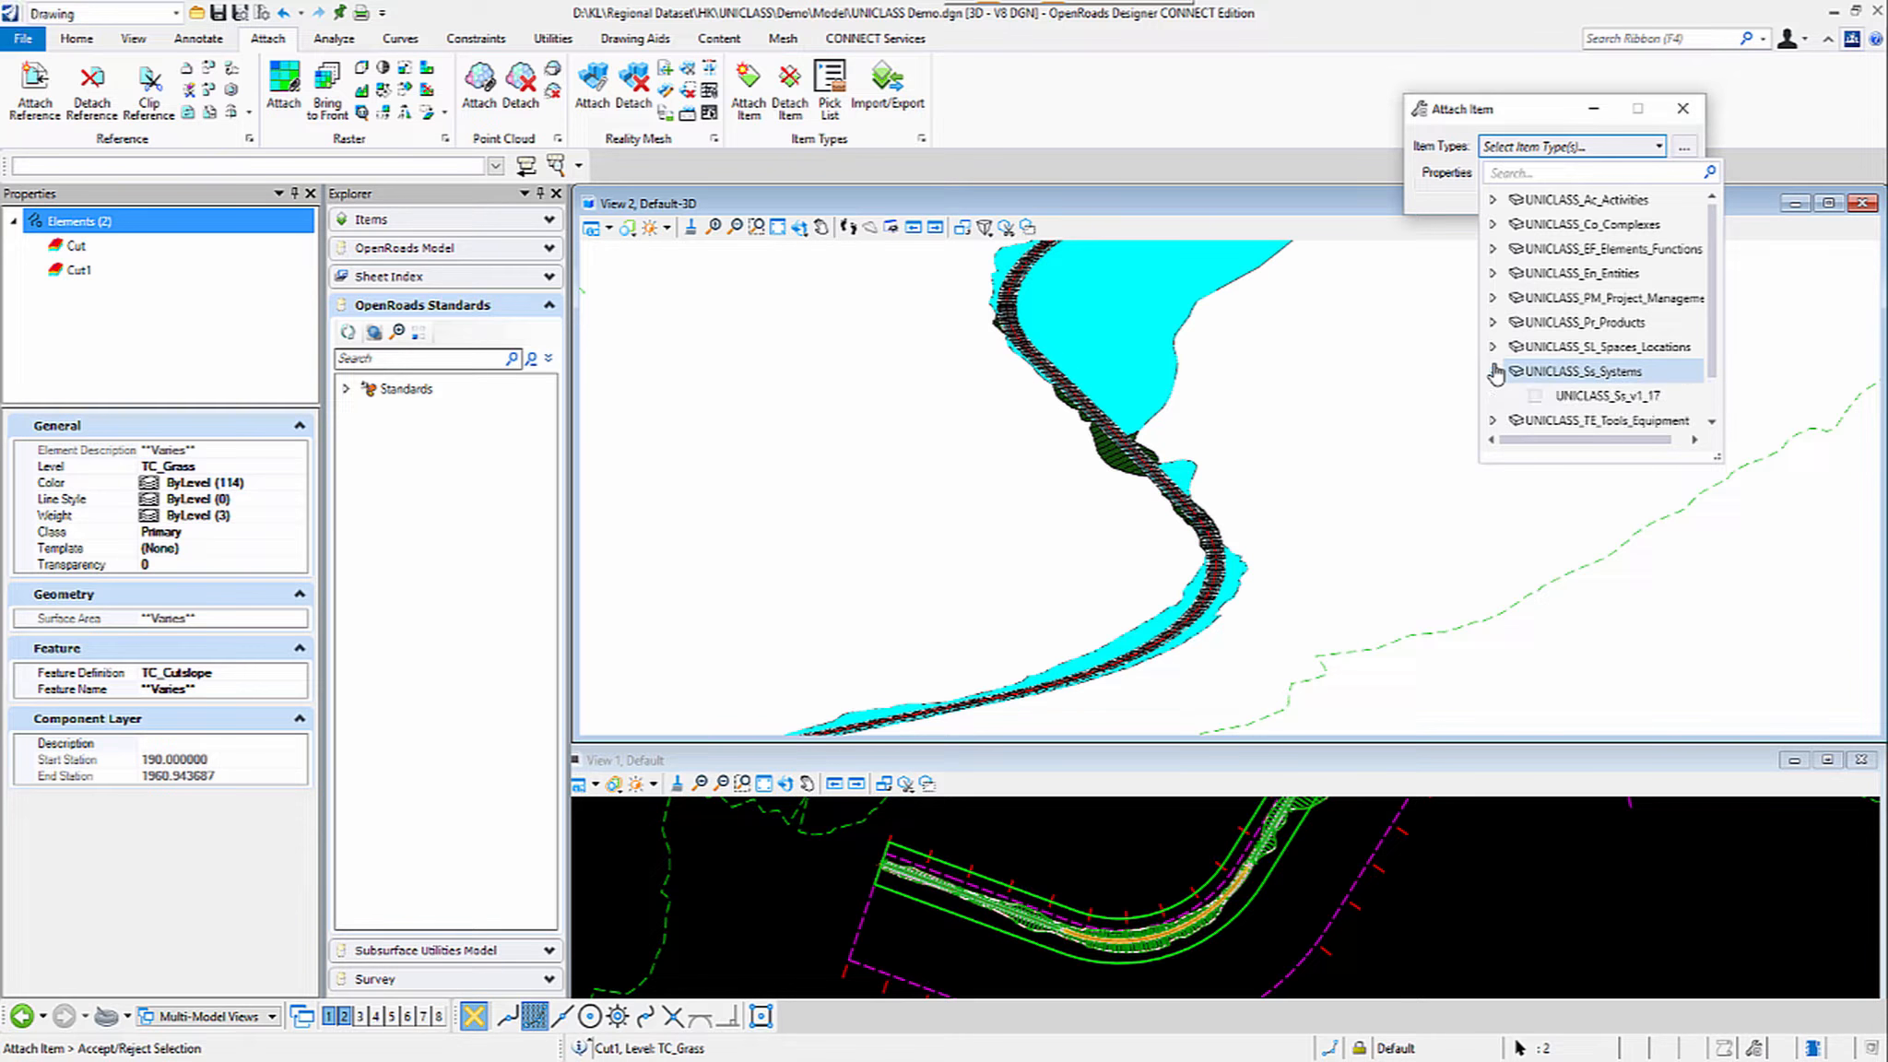
pyautogui.click(1535, 397)
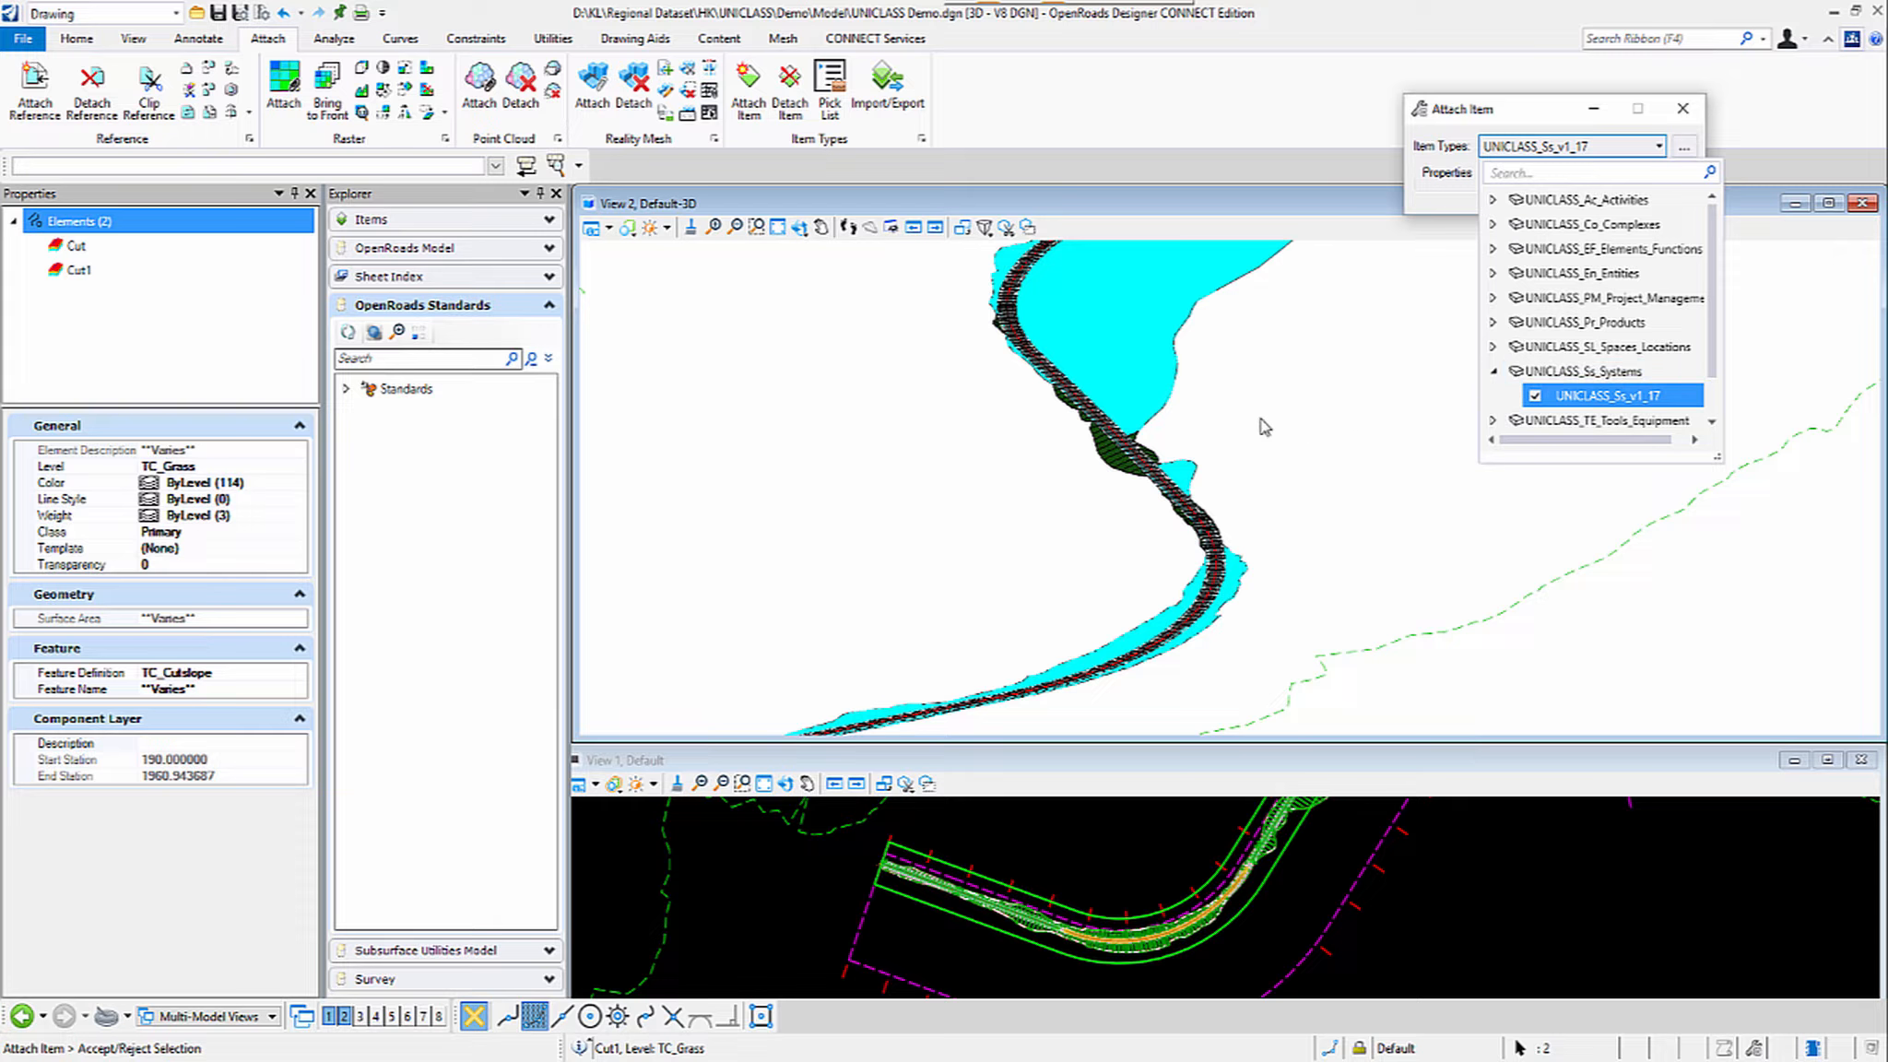
pyautogui.click(1444, 198)
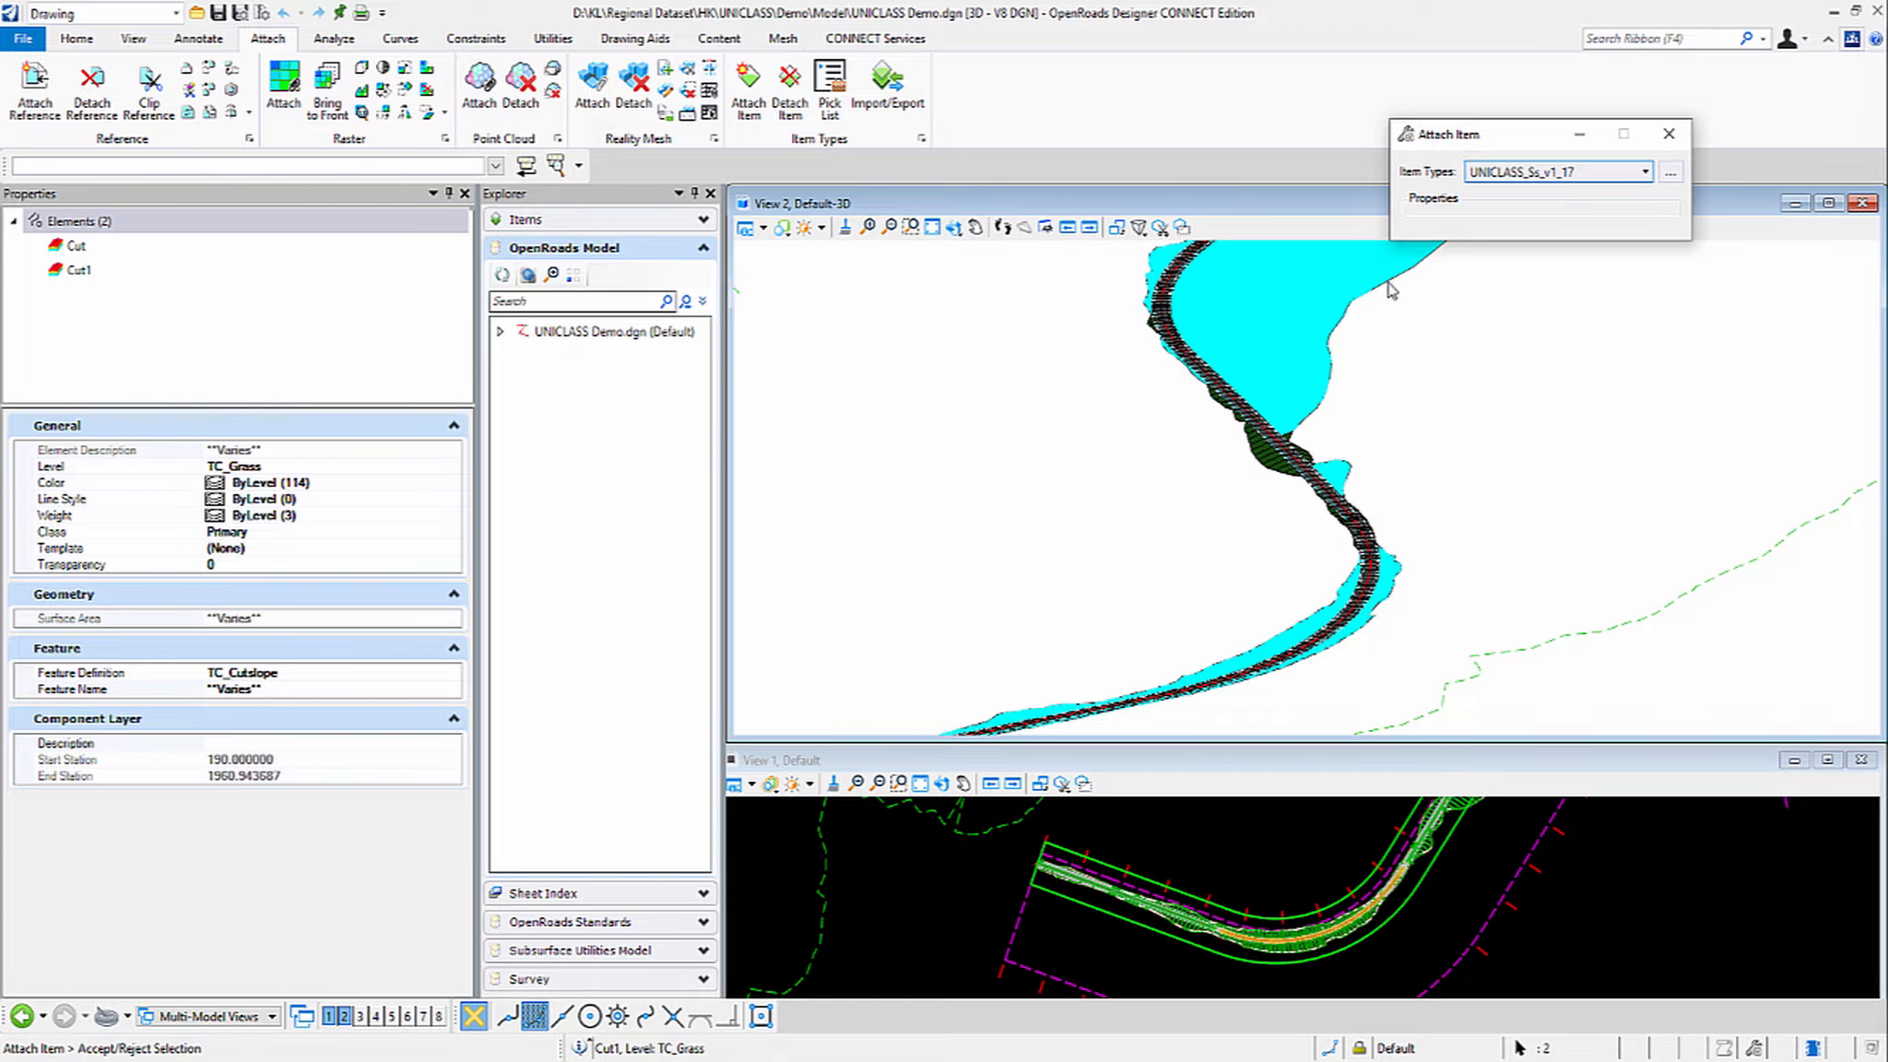
pyautogui.click(1528, 458)
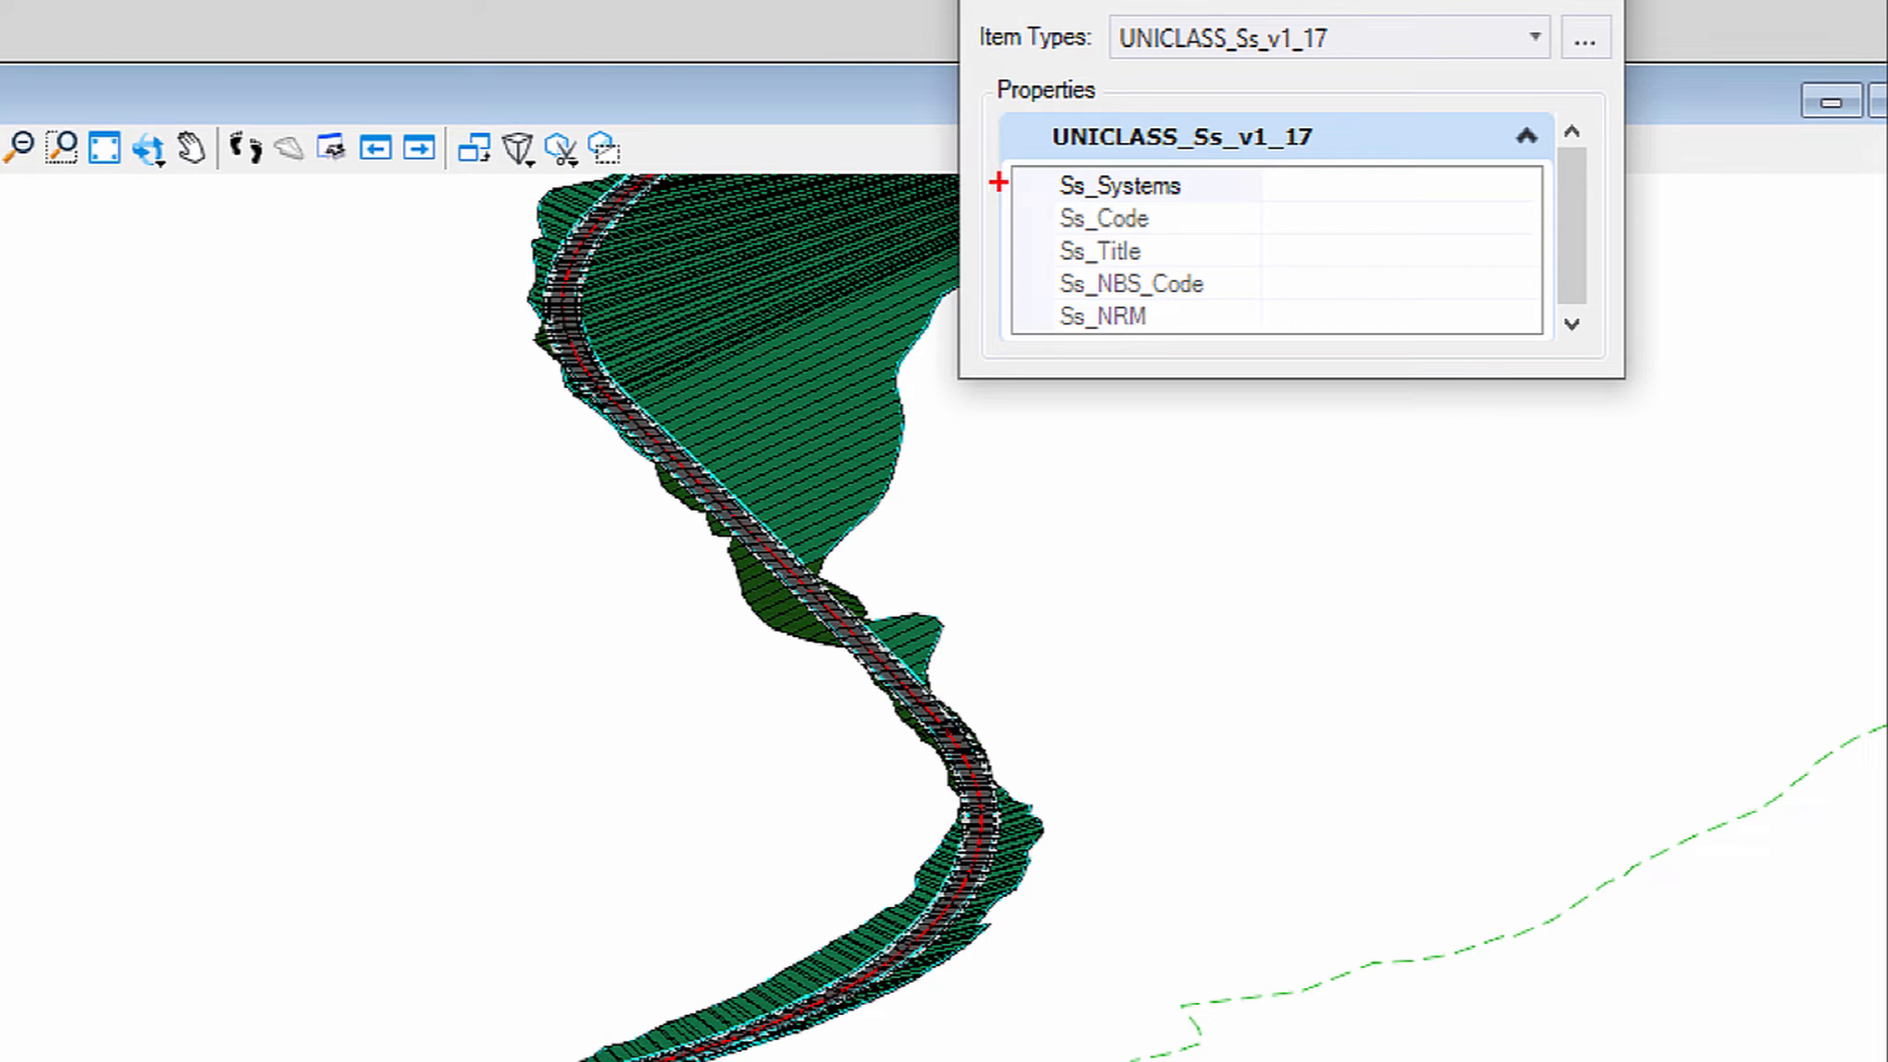
# Set Ss_Systems to Ss_15_10_30_25 - Earthworks excavating systems and attach the item to both selected cut slopes.
pyautogui.moveTo(994, 185); pyautogui.dragTo(1034, 185)
pyautogui.press('Escape')
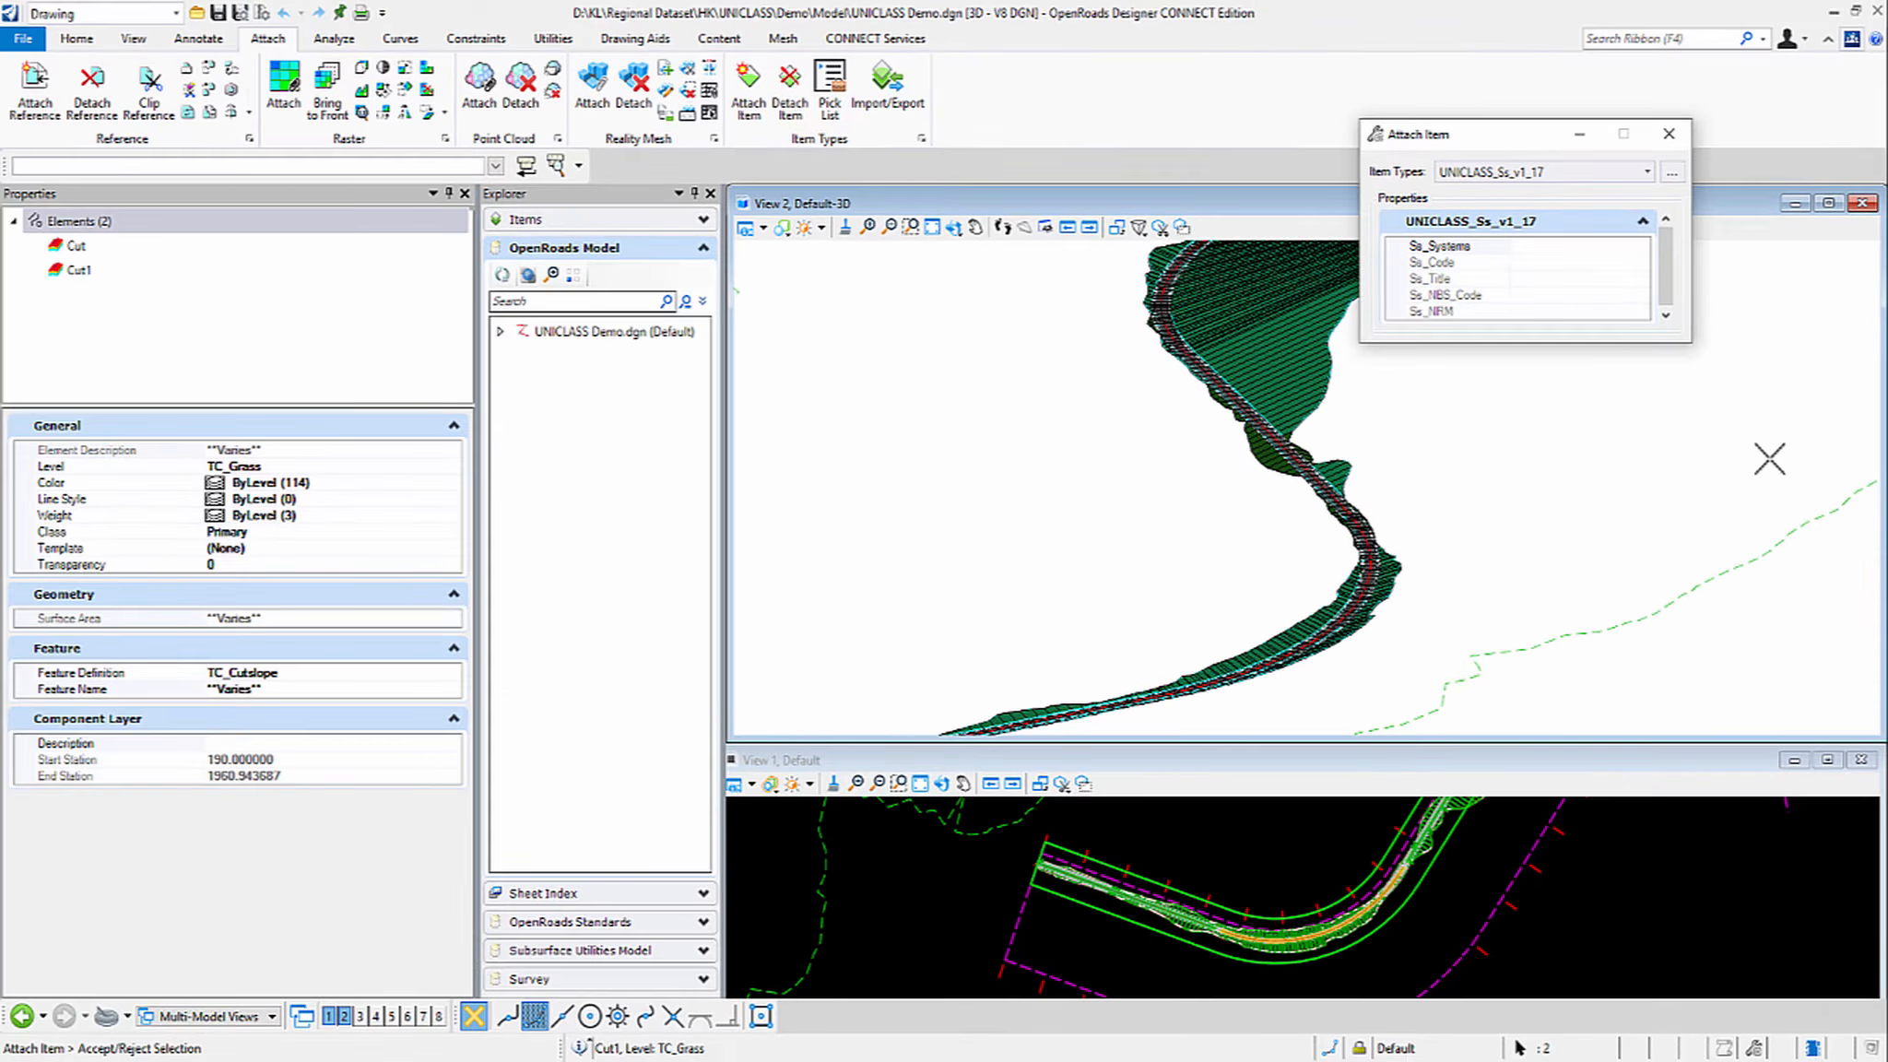
pyautogui.click(1641, 249)
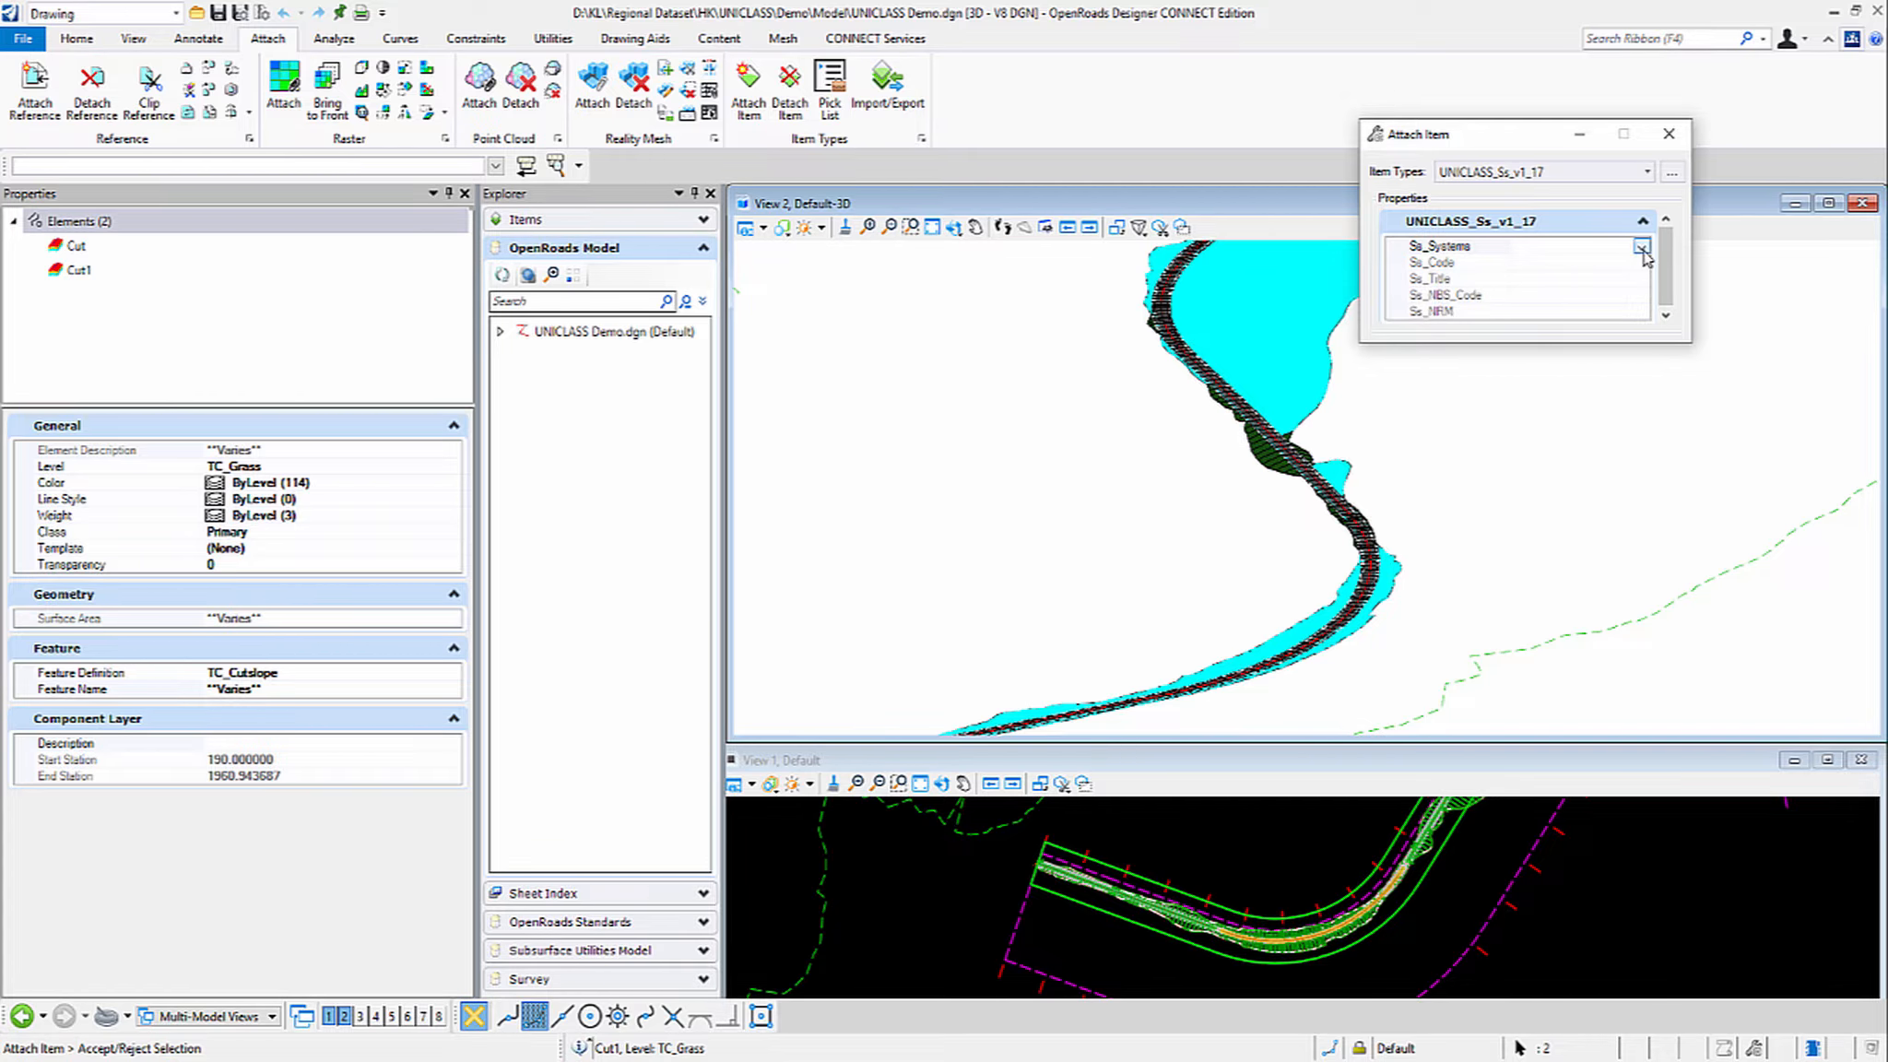
pyautogui.click(1642, 249)
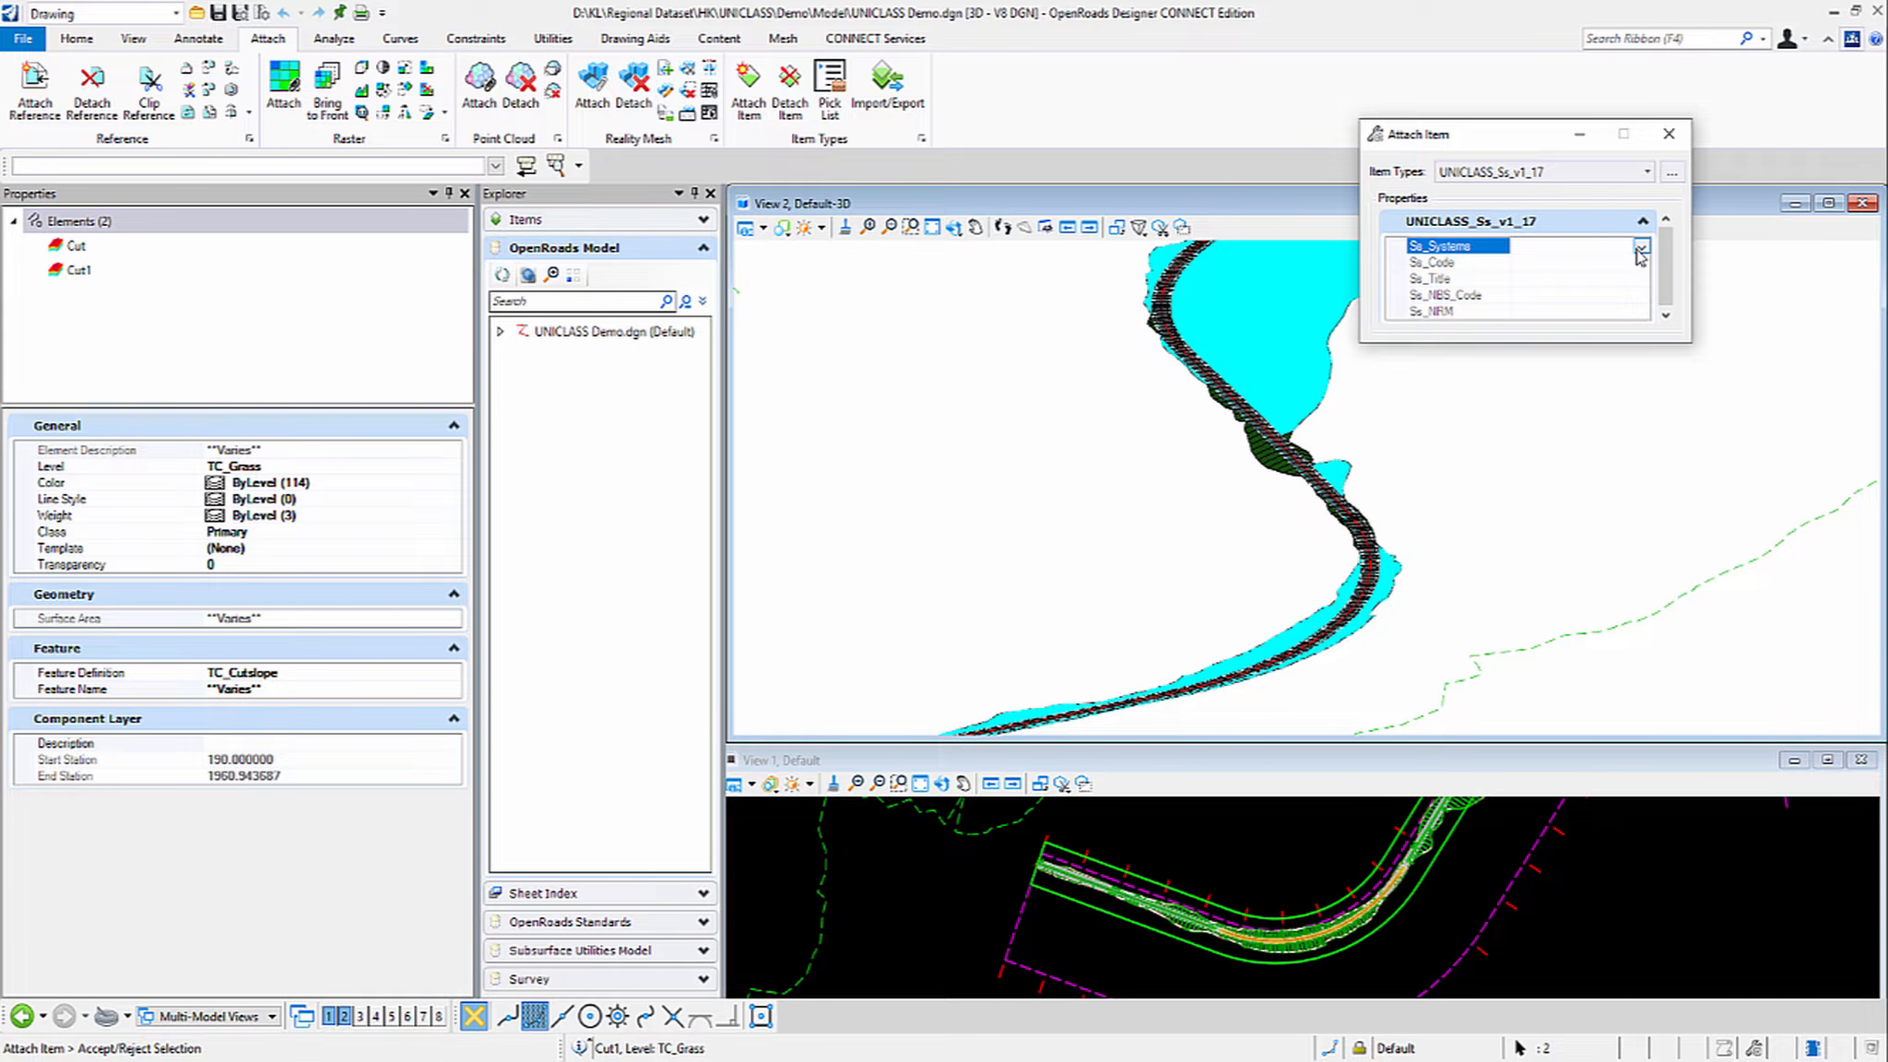
pyautogui.click(1641, 249)
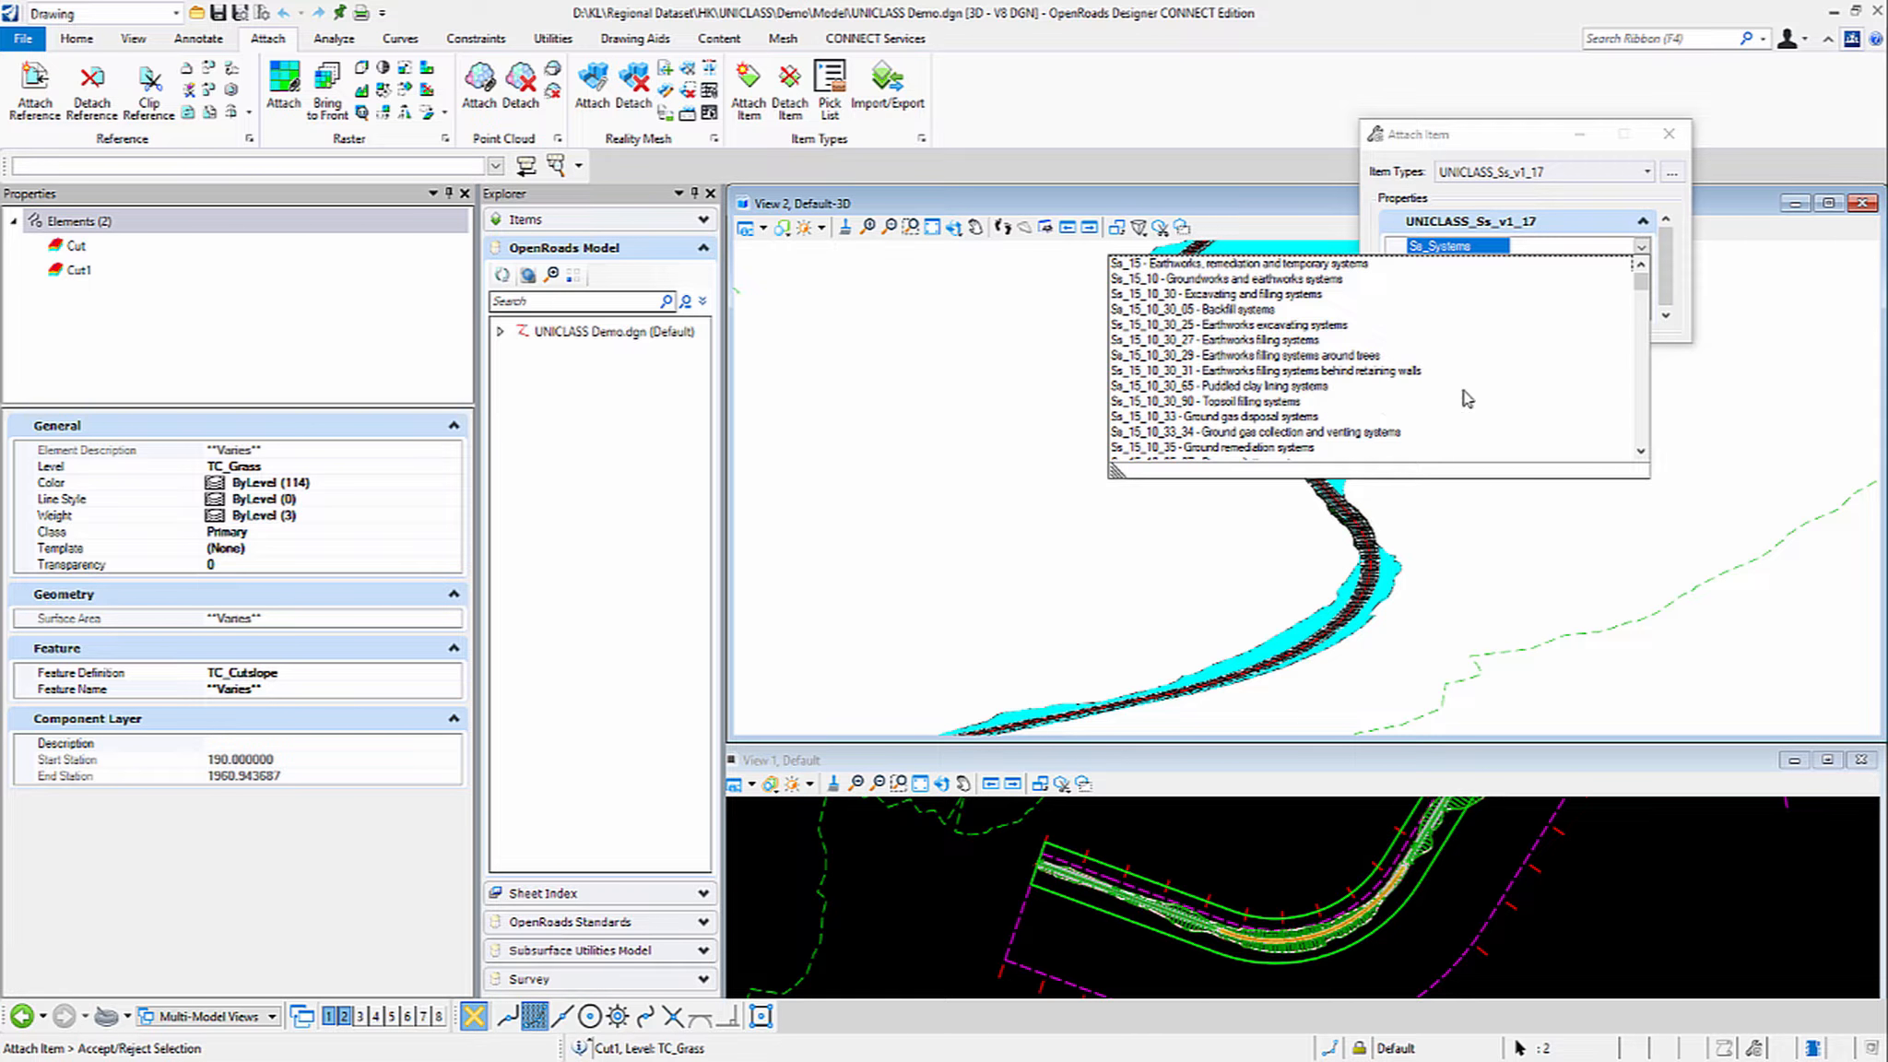
pyautogui.click(1583, 244)
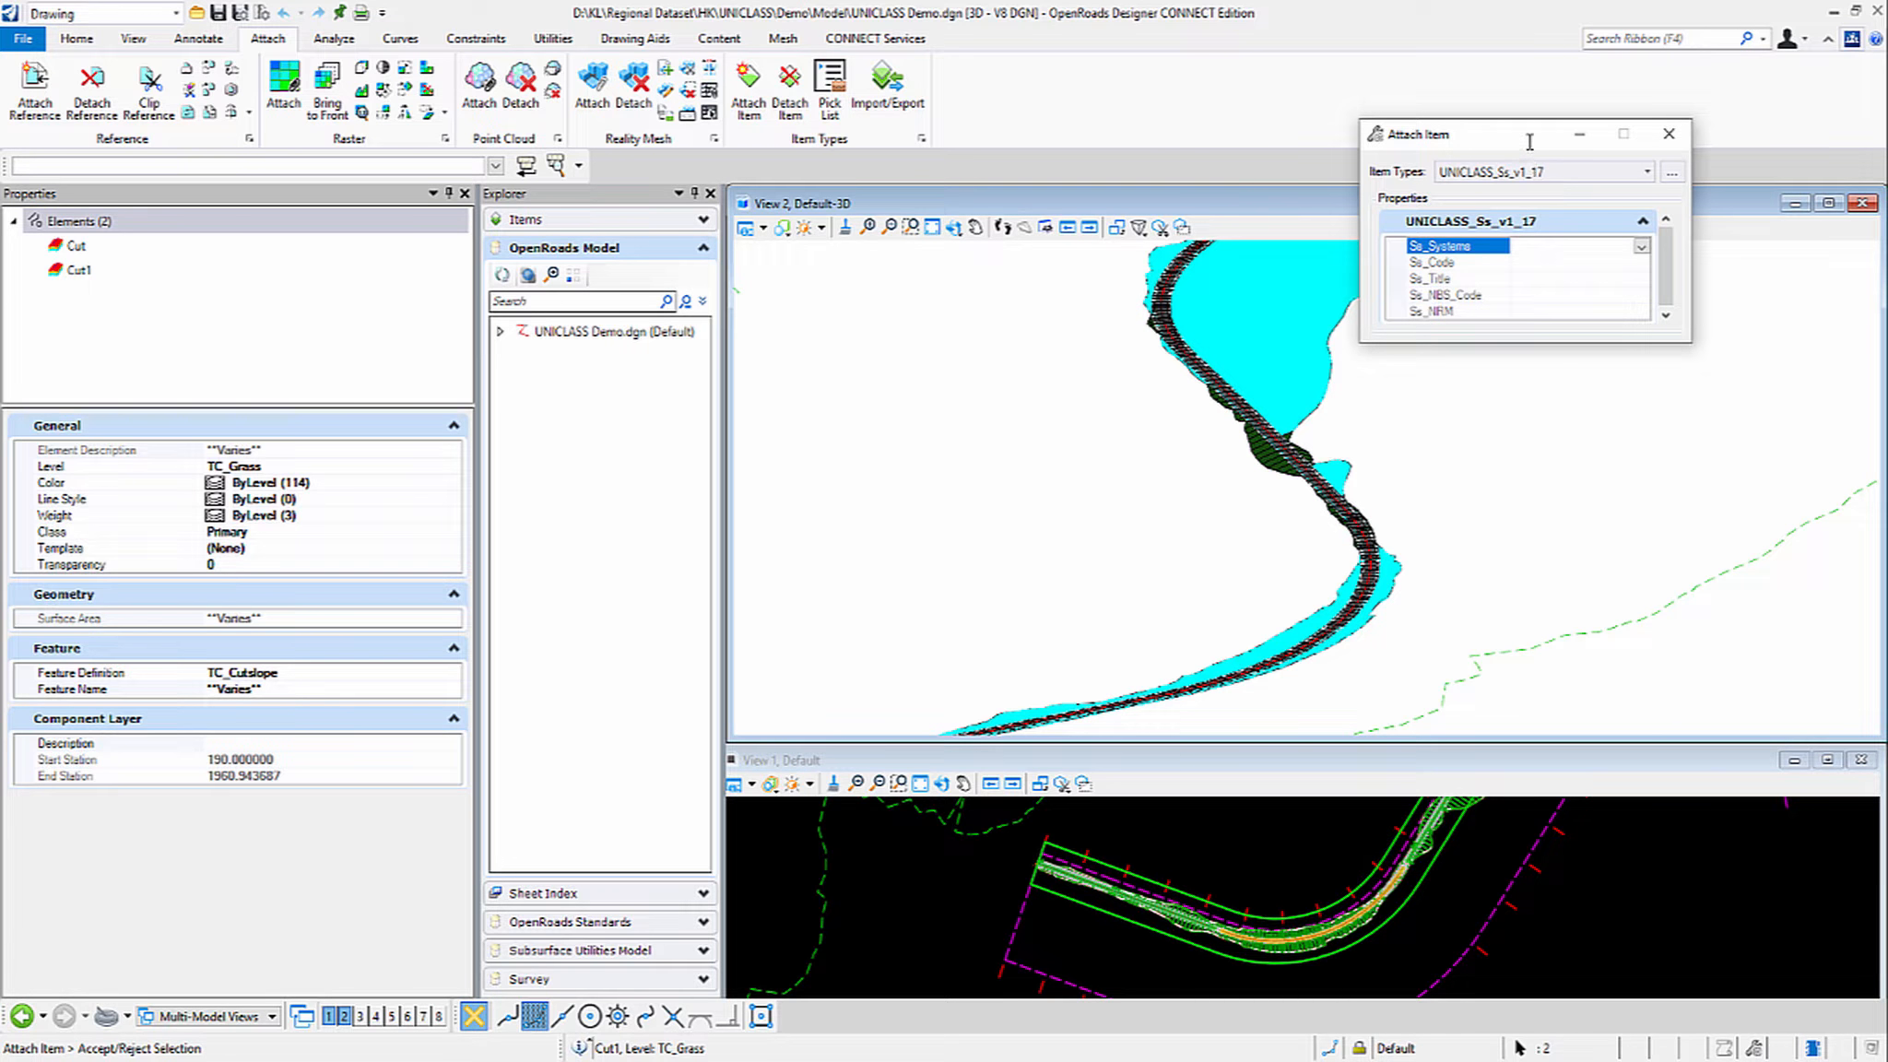
pyautogui.click(1539, 243)
pyautogui.hotkey('ctrl', 'v')
pyautogui.press('Return')
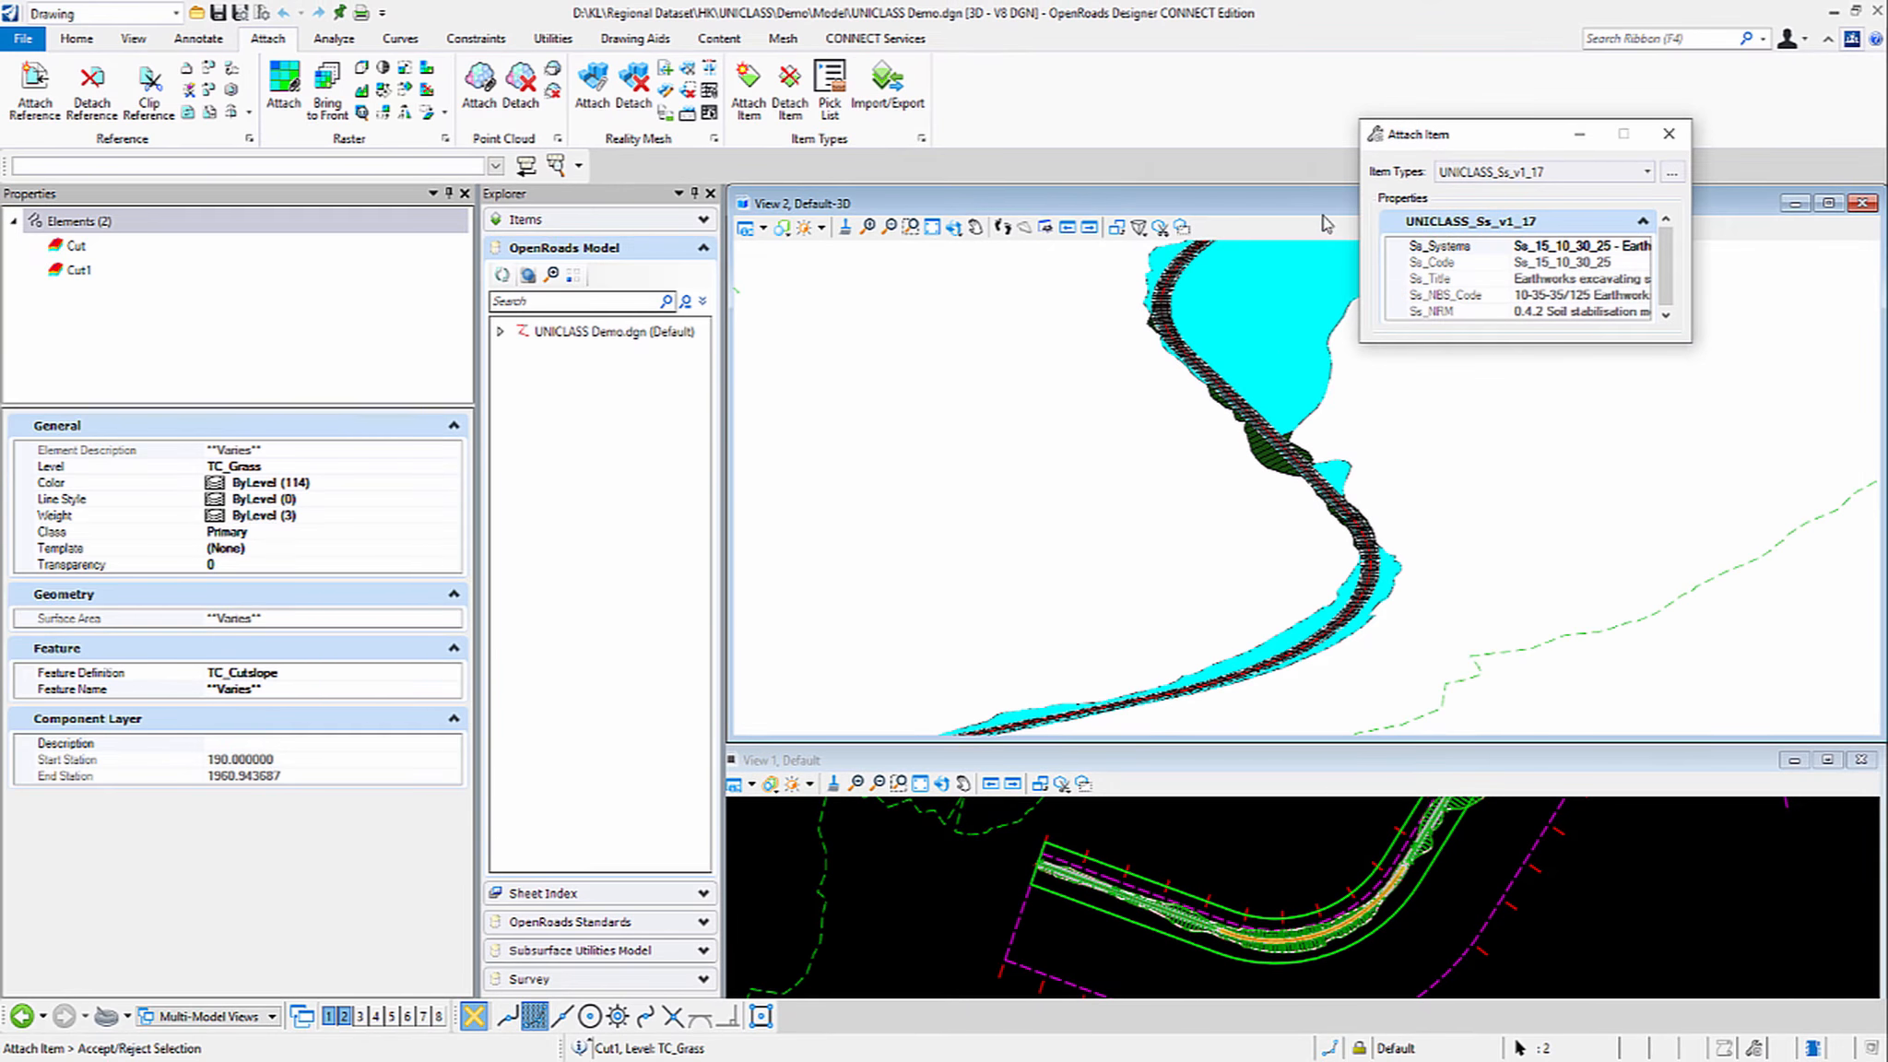
pyautogui.click(672, 708)
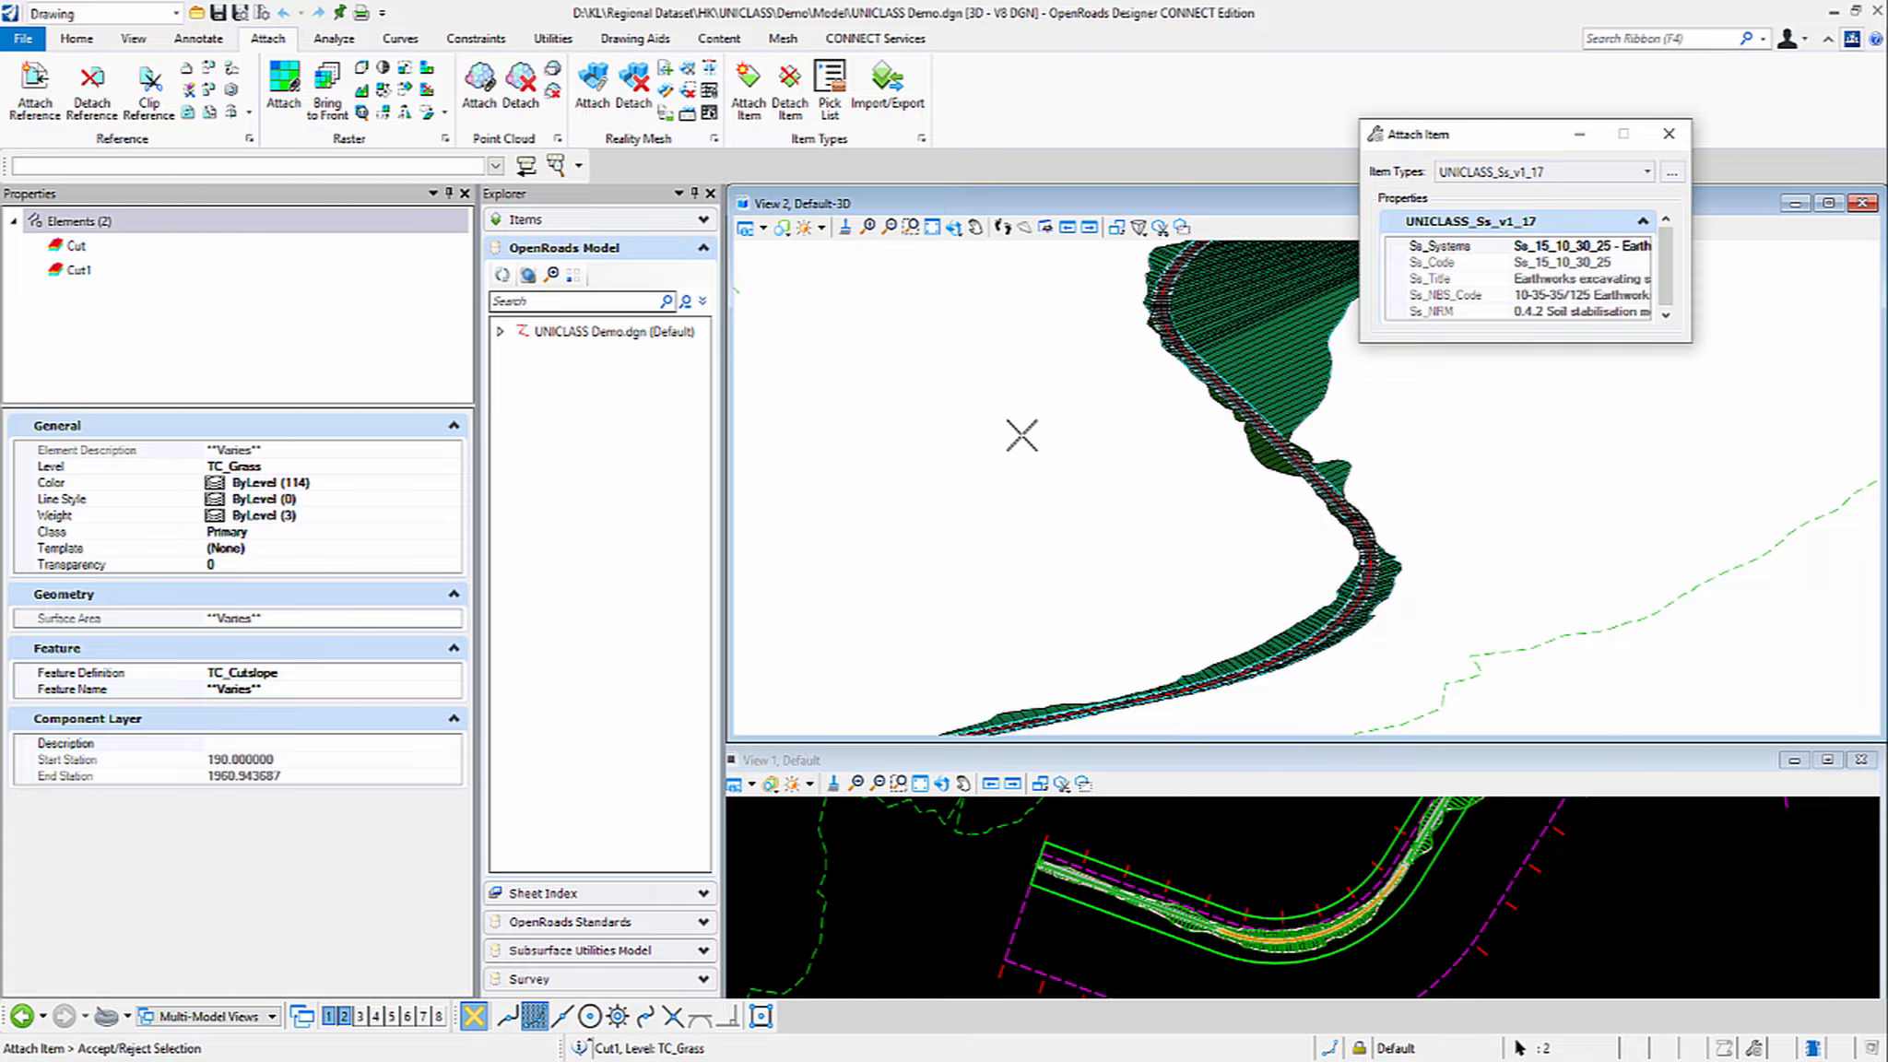
pyautogui.click(1022, 435)
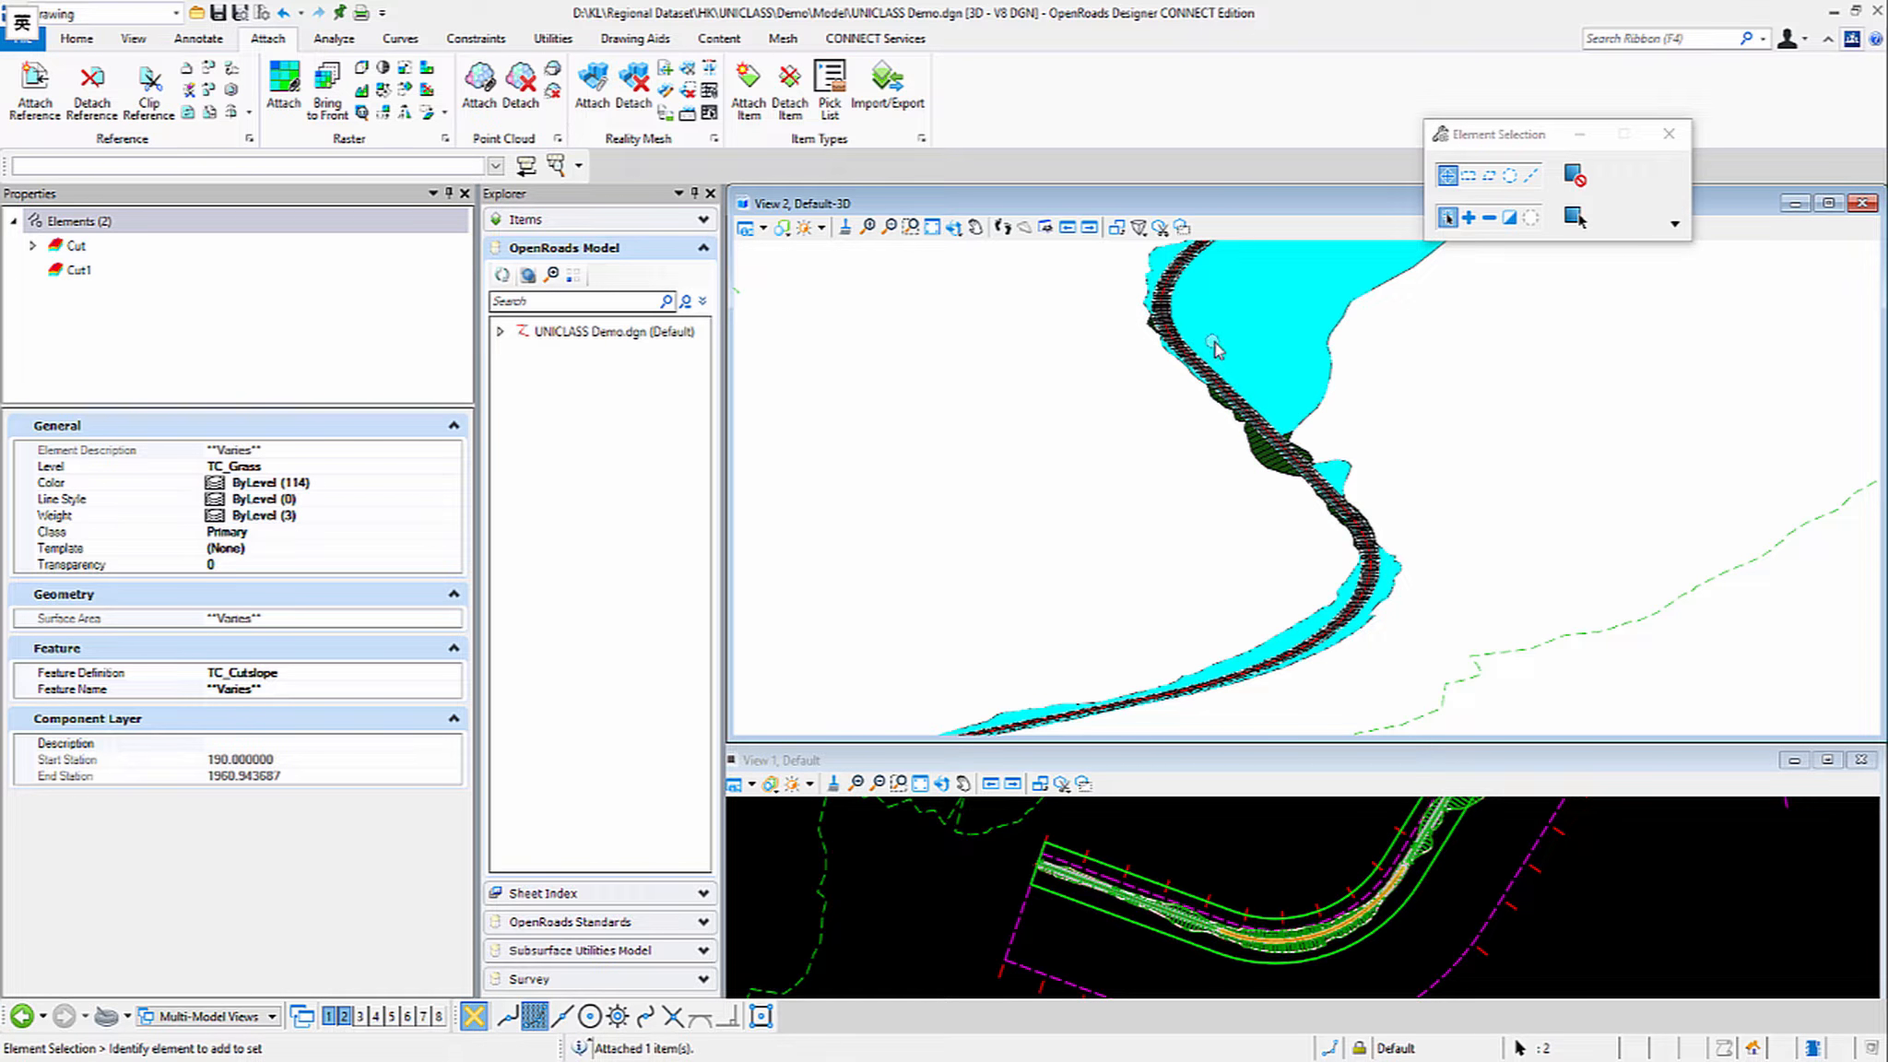
# Clear the selection, then select only the Cut slope and inspect its attached UNICLASS_Ss_v1_17 properties.
pyautogui.click(1144, 391)
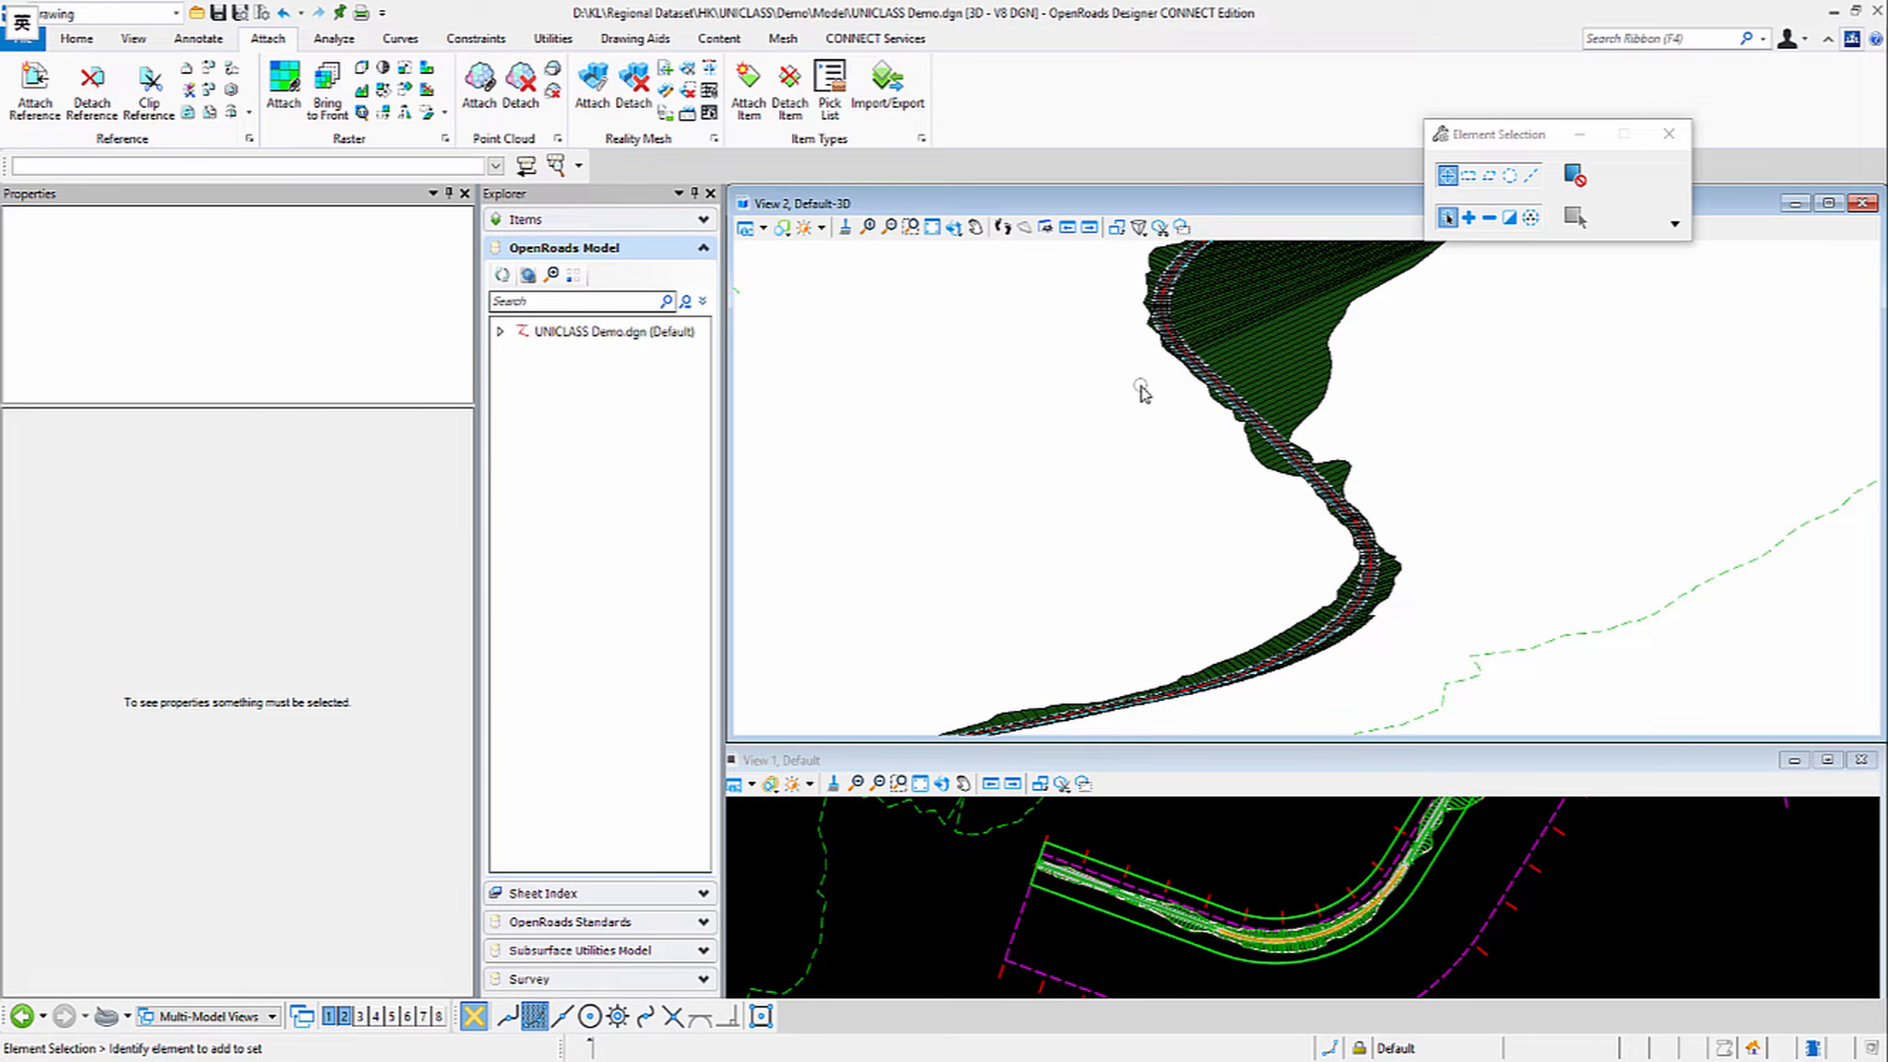
pyautogui.click(1141, 391)
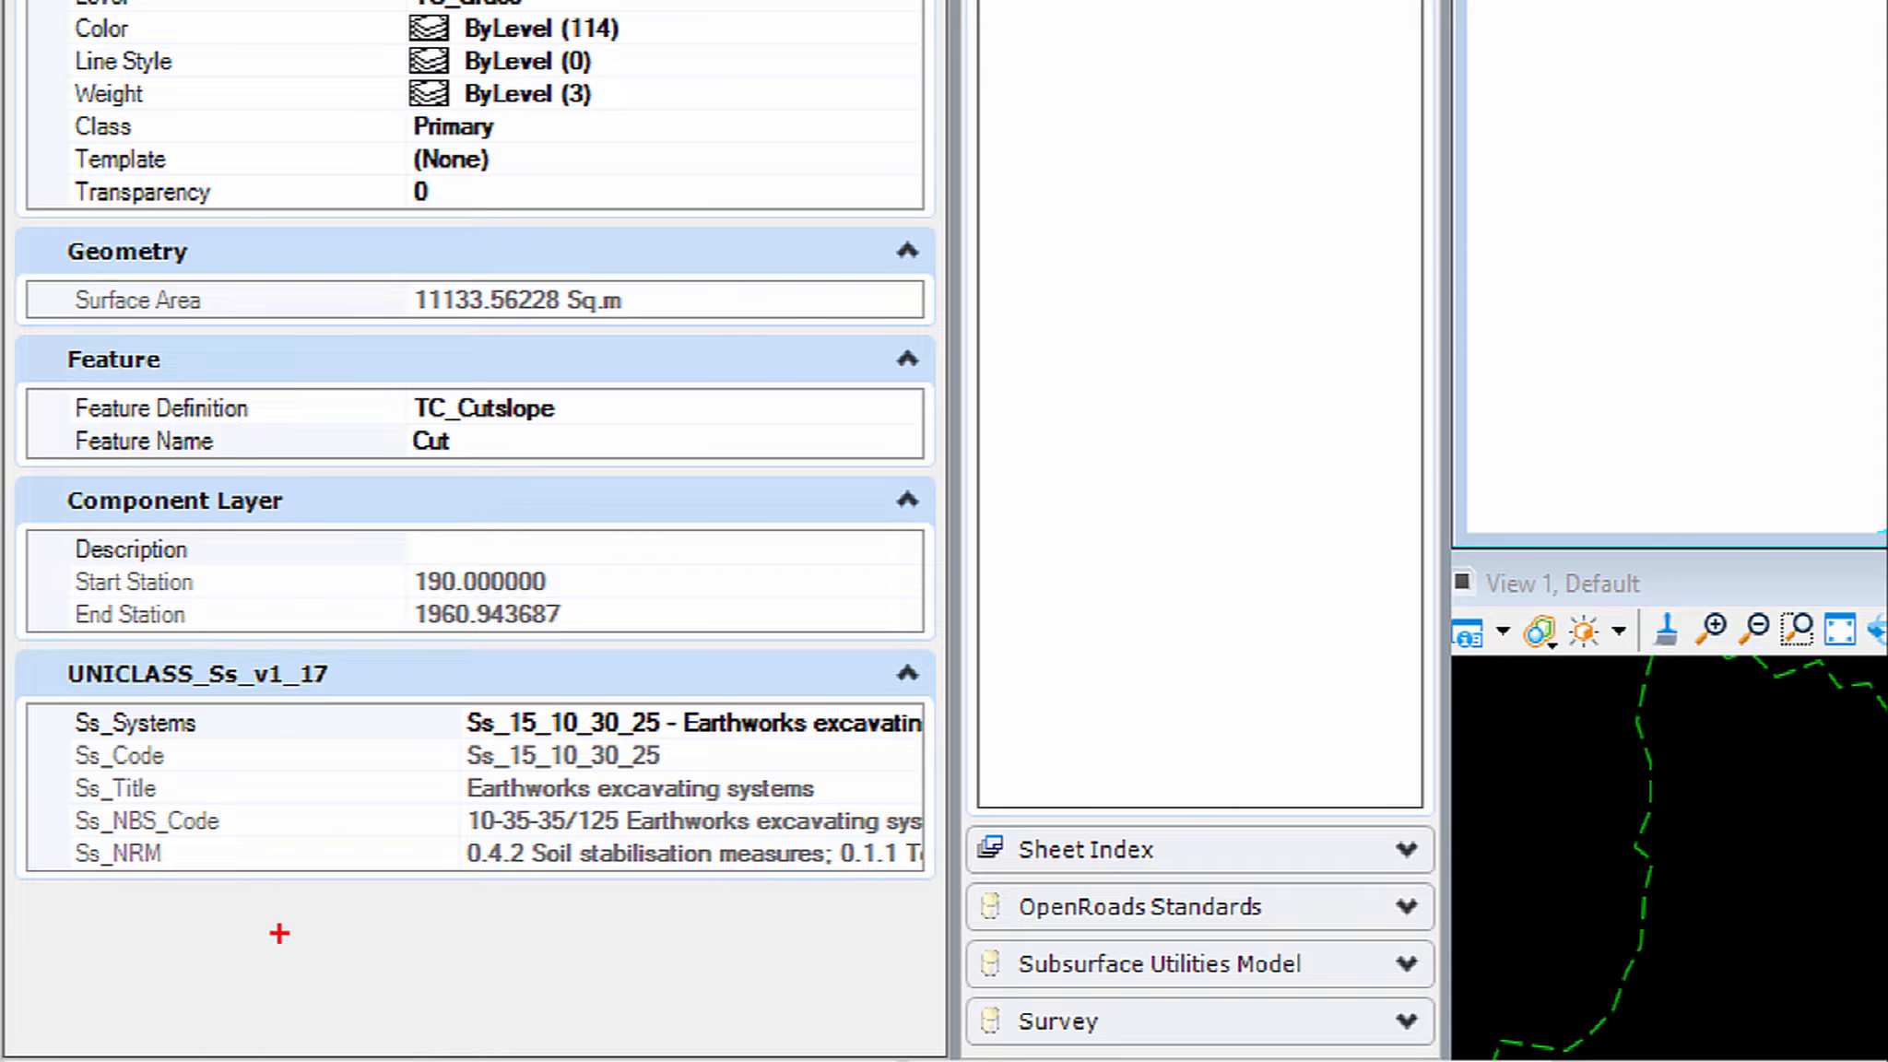
pyautogui.moveTo(273, 940)
pyautogui.mouseDown()
pyautogui.moveTo(1, 852)
pyautogui.moveTo(1032, 434)
pyautogui.moveTo(913, 889)
pyautogui.moveTo(229, 926)
pyautogui.mouseUp()
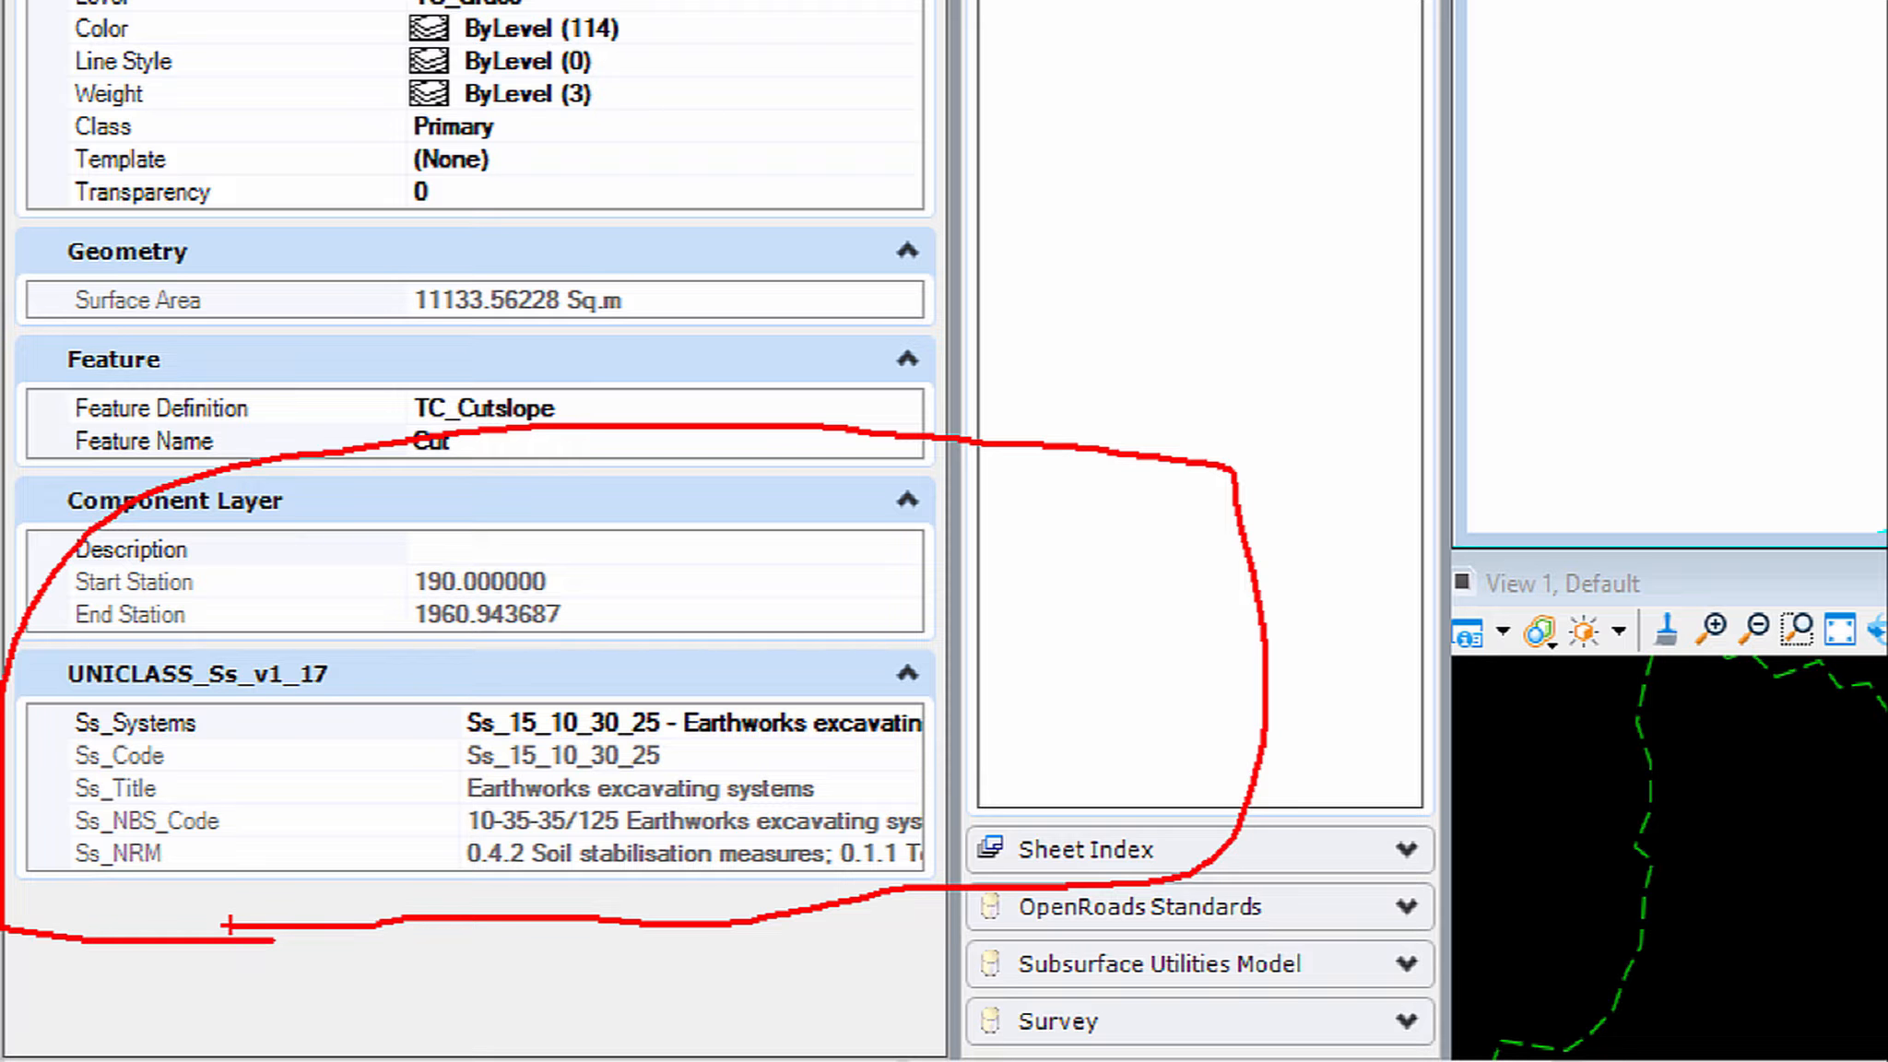
pyautogui.press('Escape')
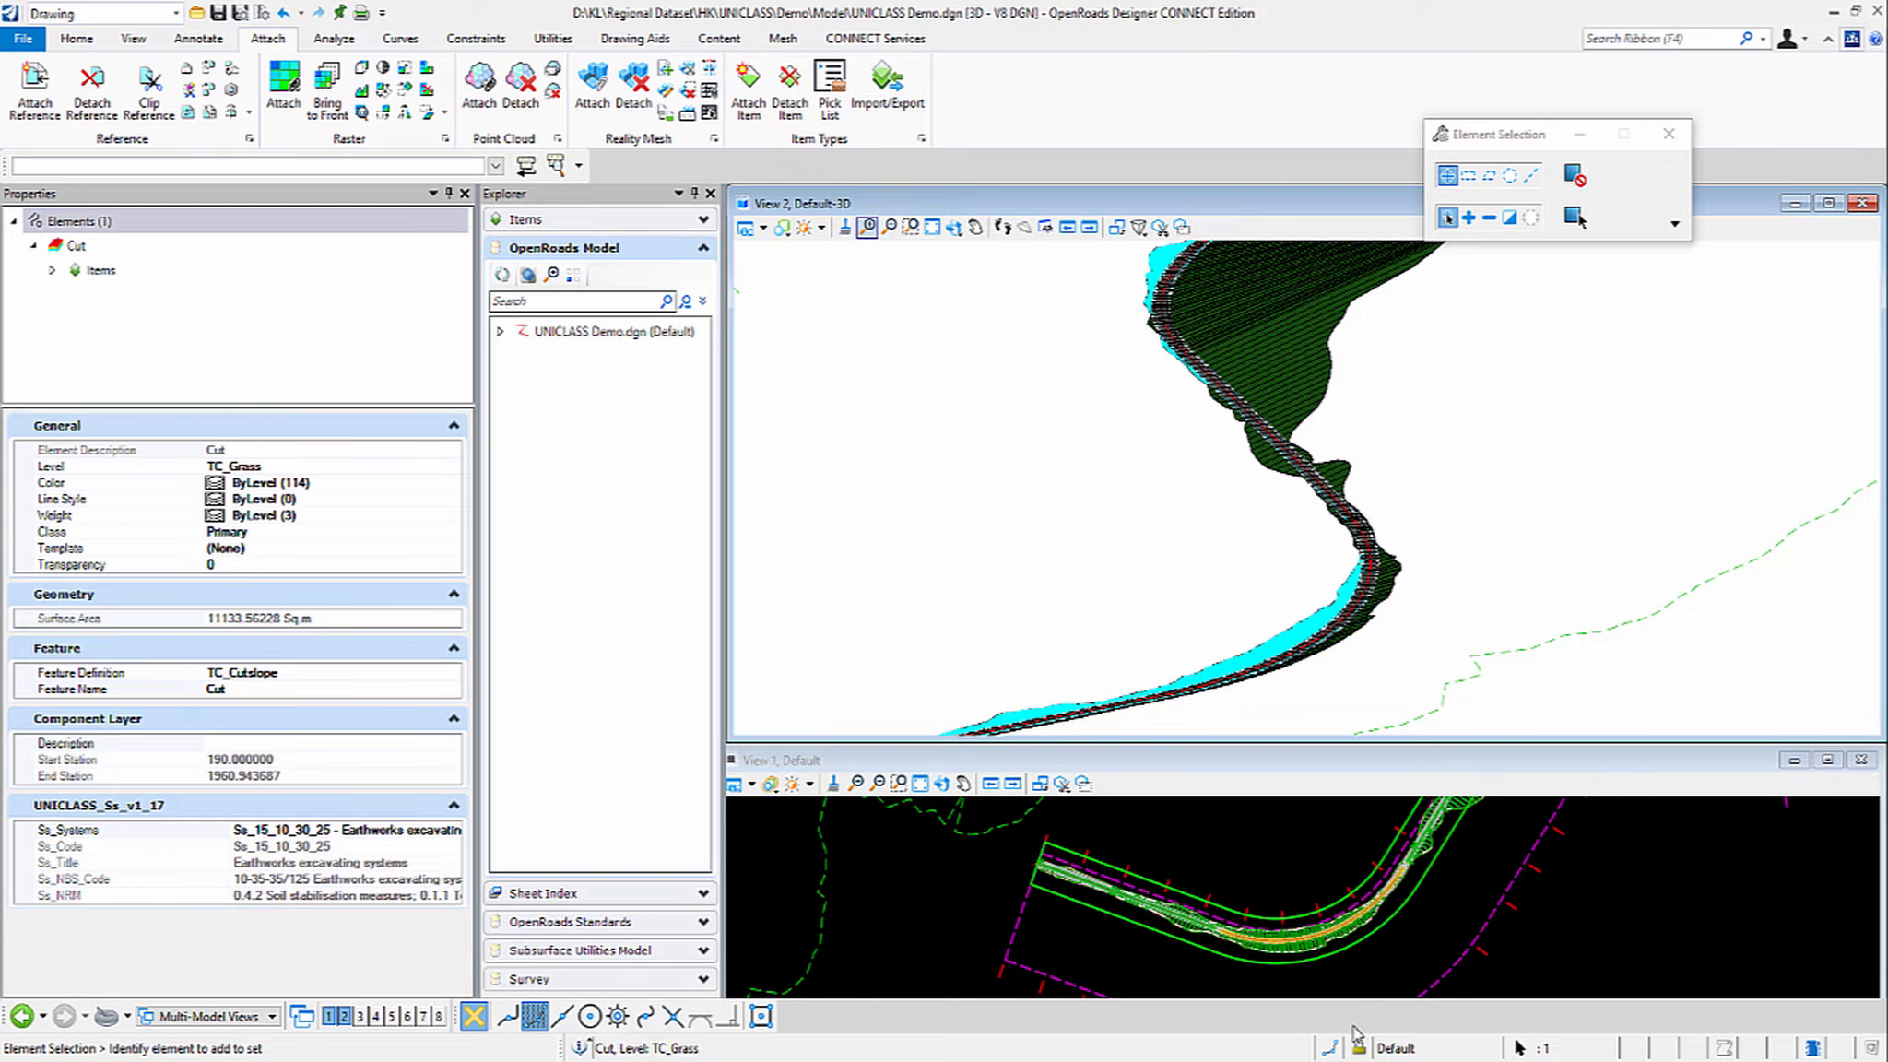
# Switch to the RD_Asset Management_UNICLASS workbook in Excel and examine the feature definition filter and properties on the Asphate_UNICLASS_Ss_v1_17 sheet.
pyautogui.click(1002, 227)
pyautogui.moveTo(1307, 1054)
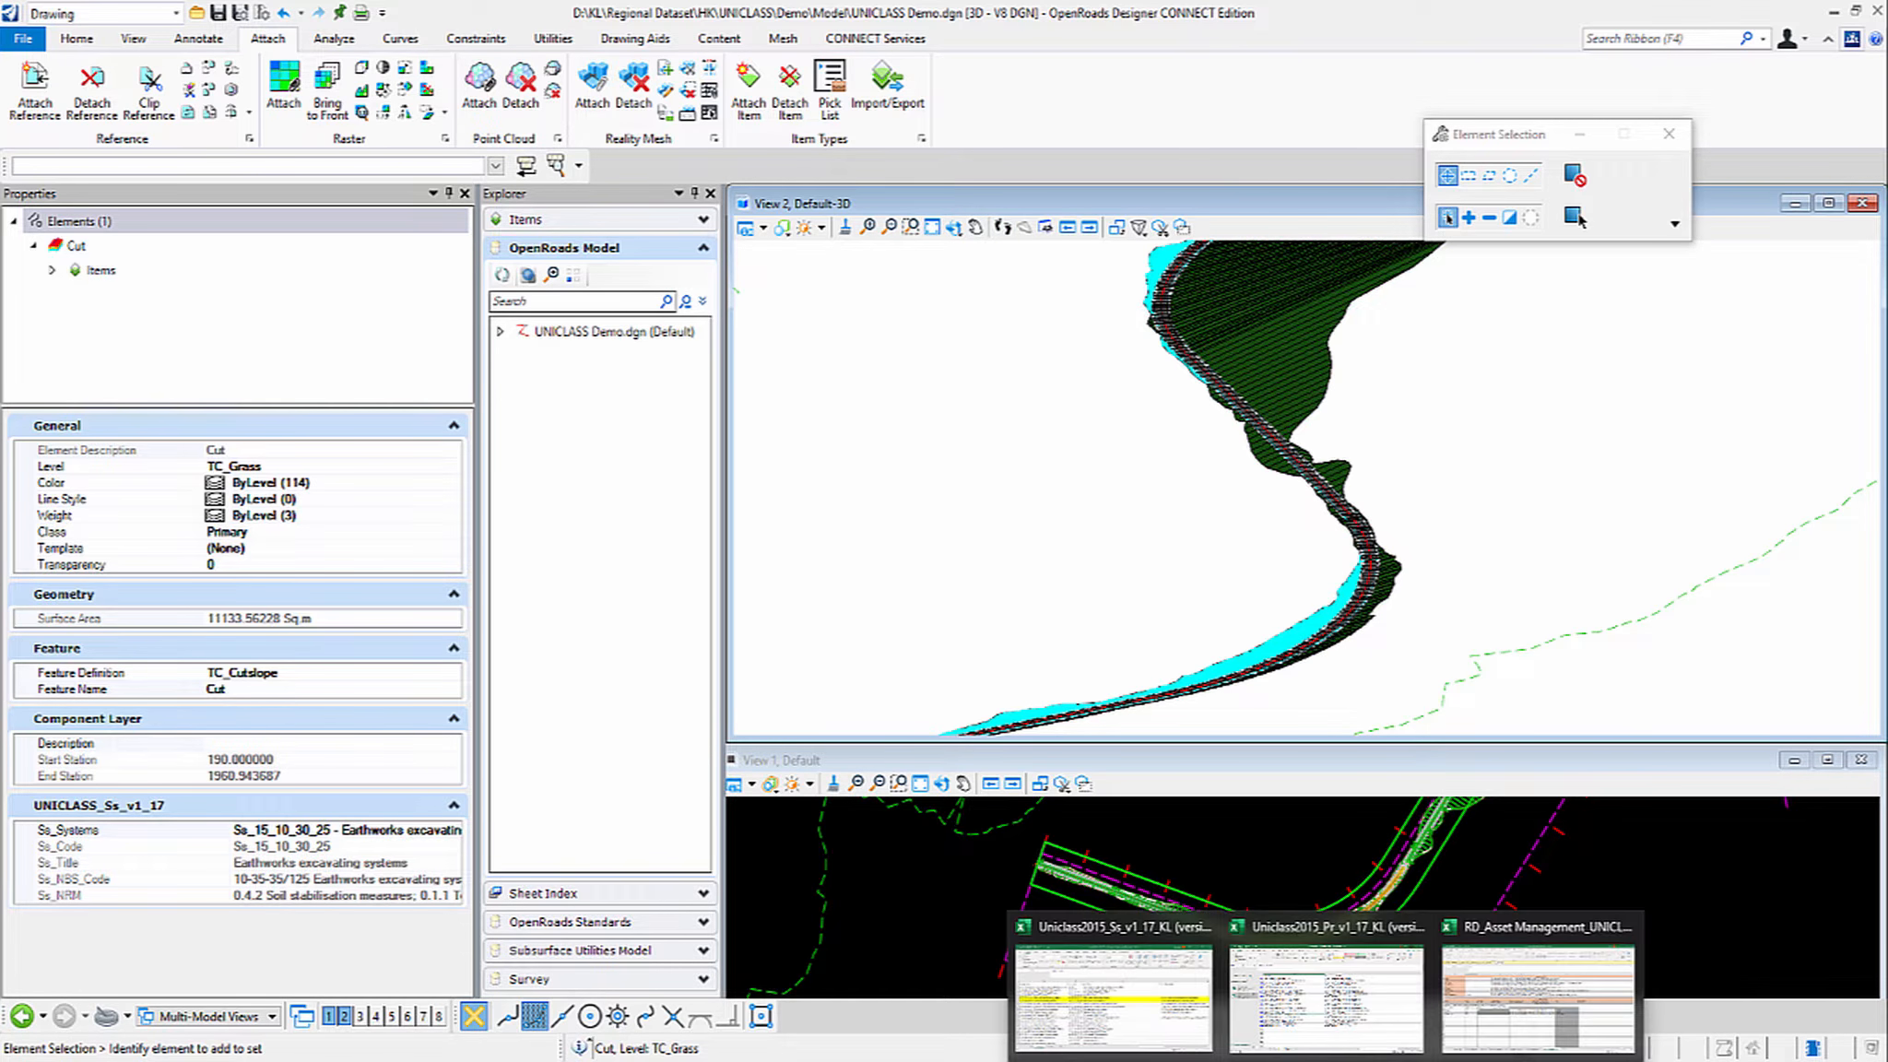
pyautogui.click(1521, 964)
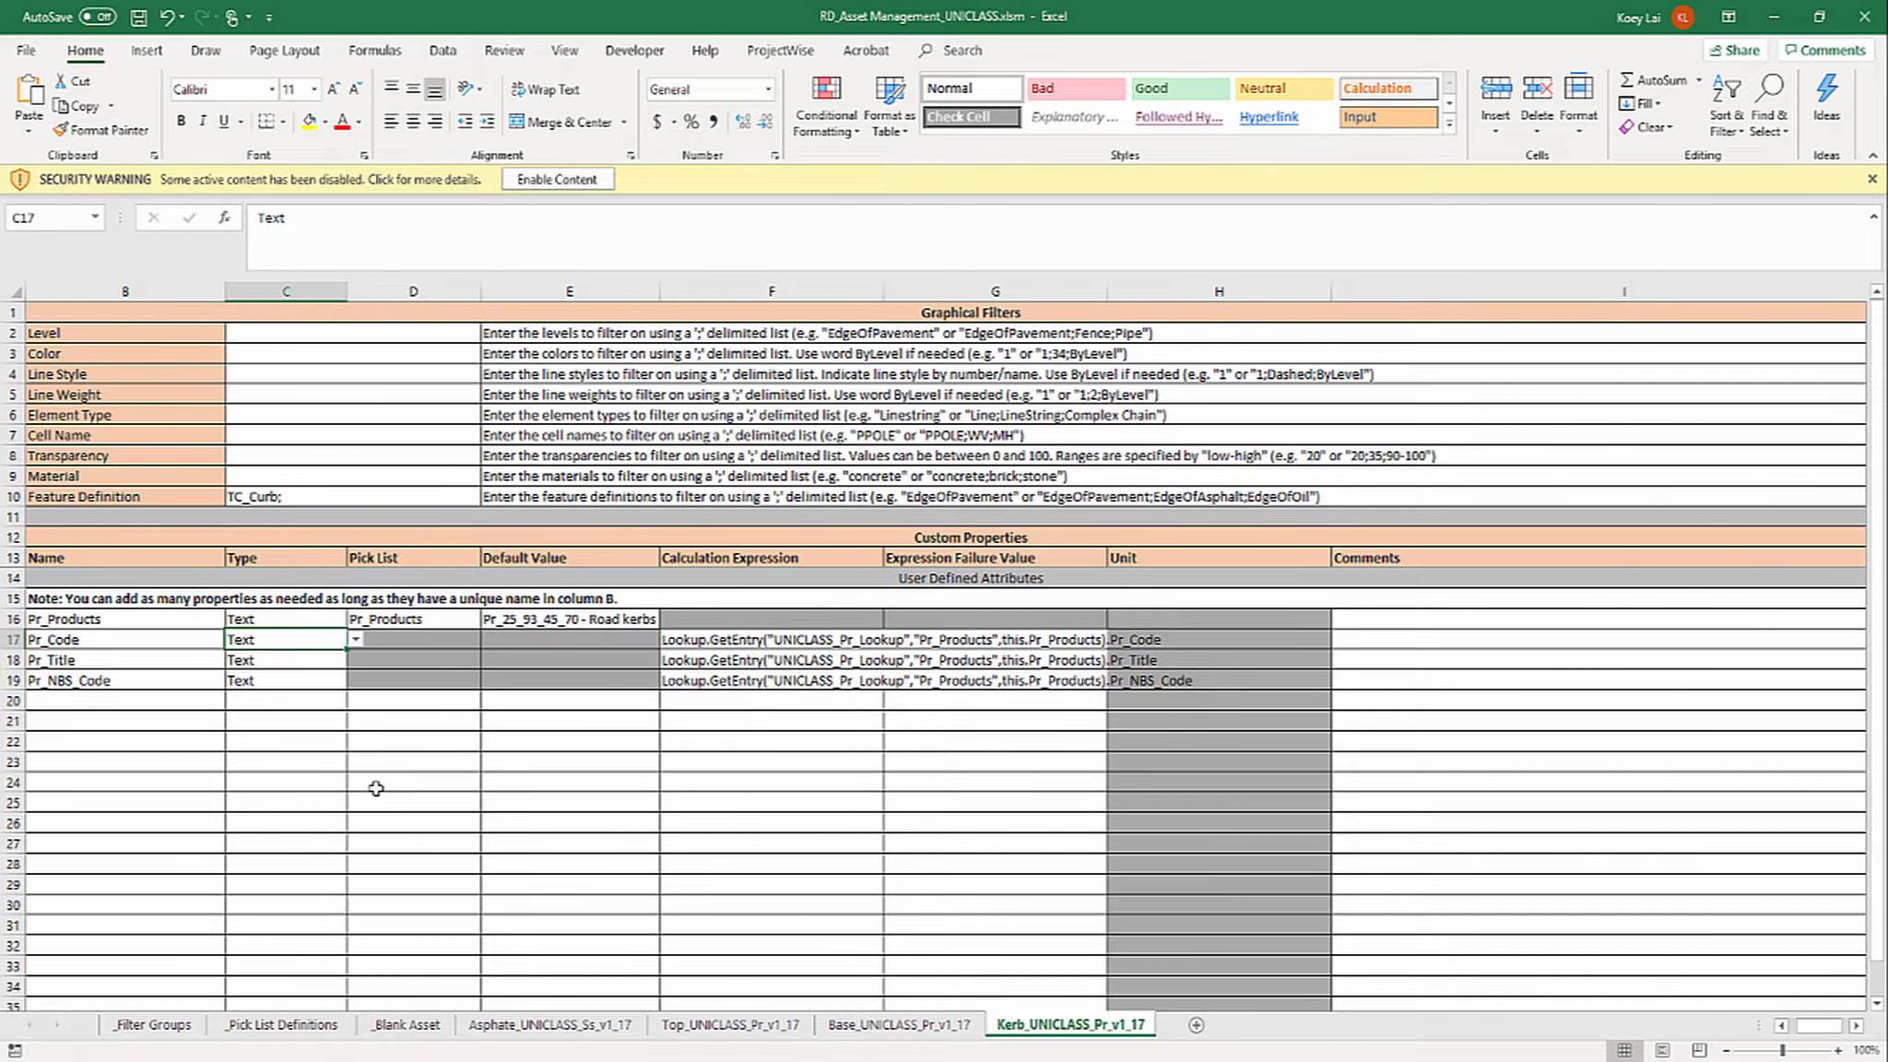
pyautogui.click(498, 1030)
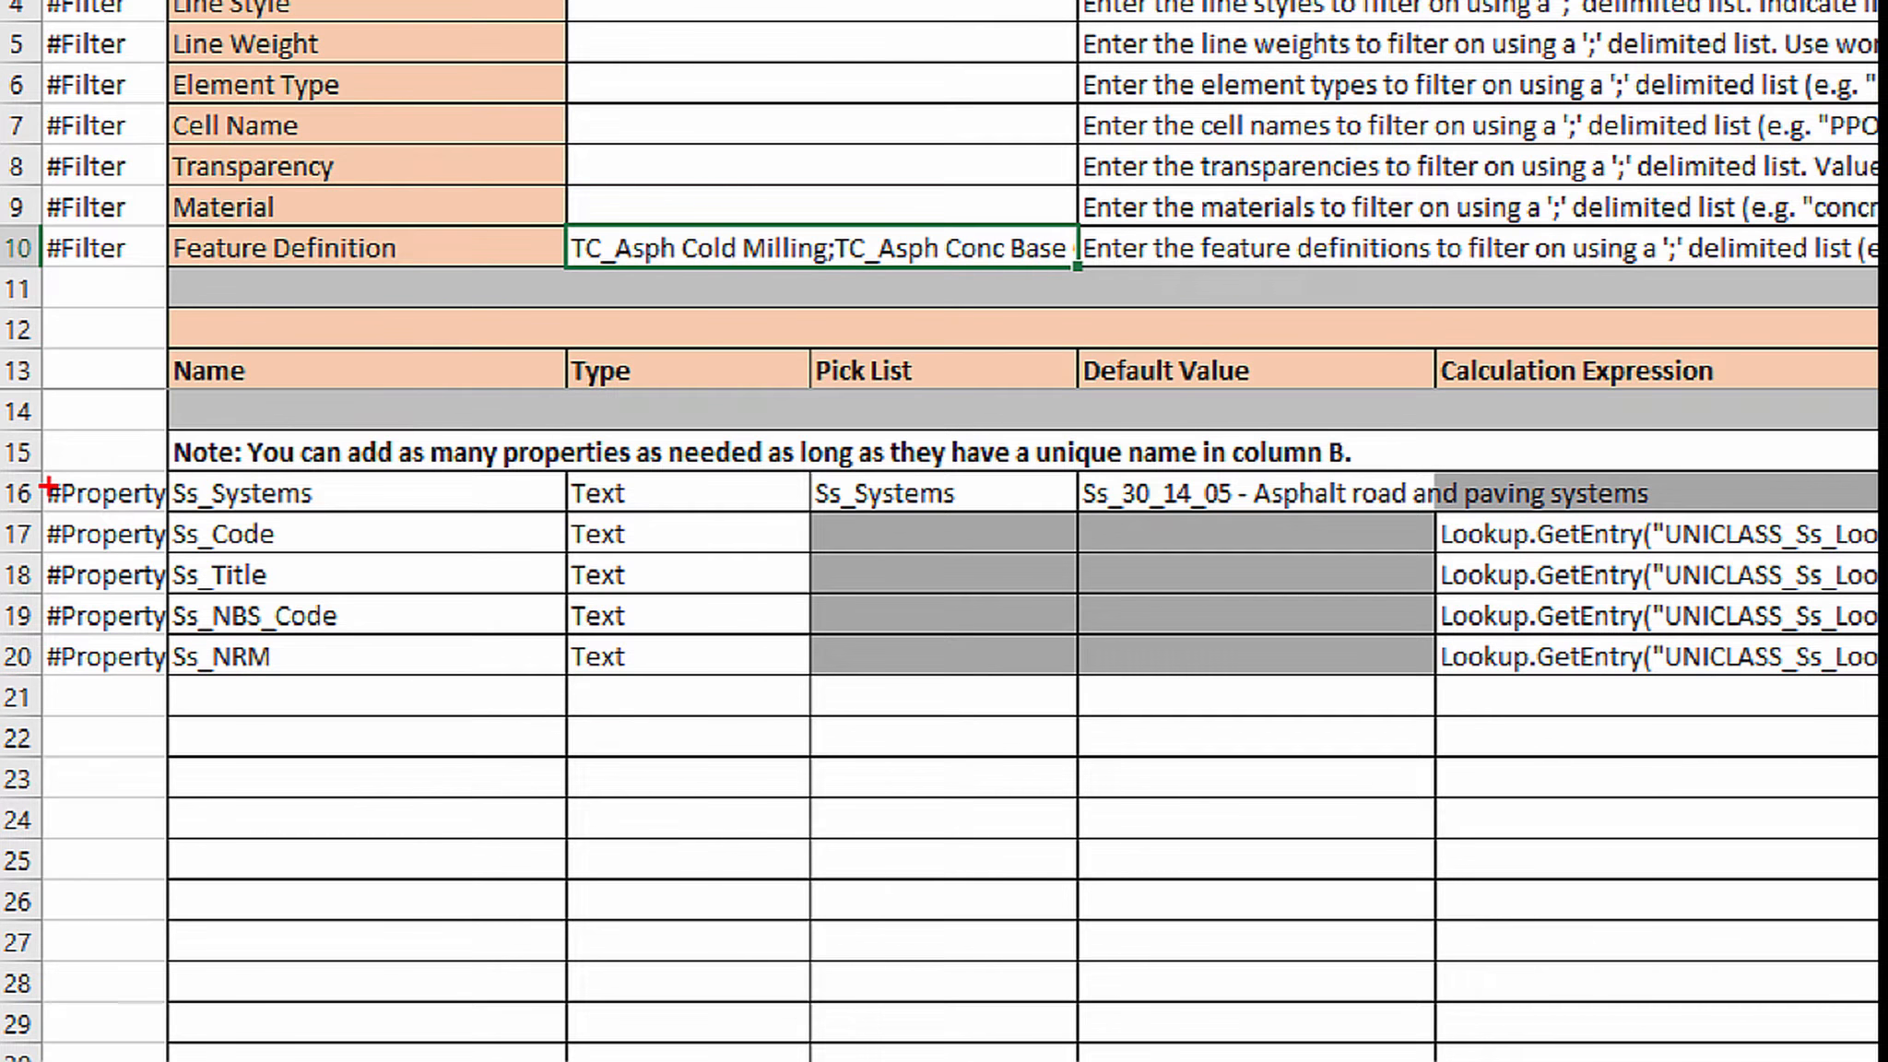
# Examine the property rows, Ss_Systems pick list and default value under Custom Properties on the Asphate_UNICLASS_Ss_v1_17 sheet.
pyautogui.moveTo(51, 498); pyautogui.dragTo(124, 495)
pyautogui.moveTo(92, 529)
pyautogui.mouseDown()
pyautogui.moveTo(166, 535)
pyautogui.moveTo(180, 555)
pyautogui.mouseUp()
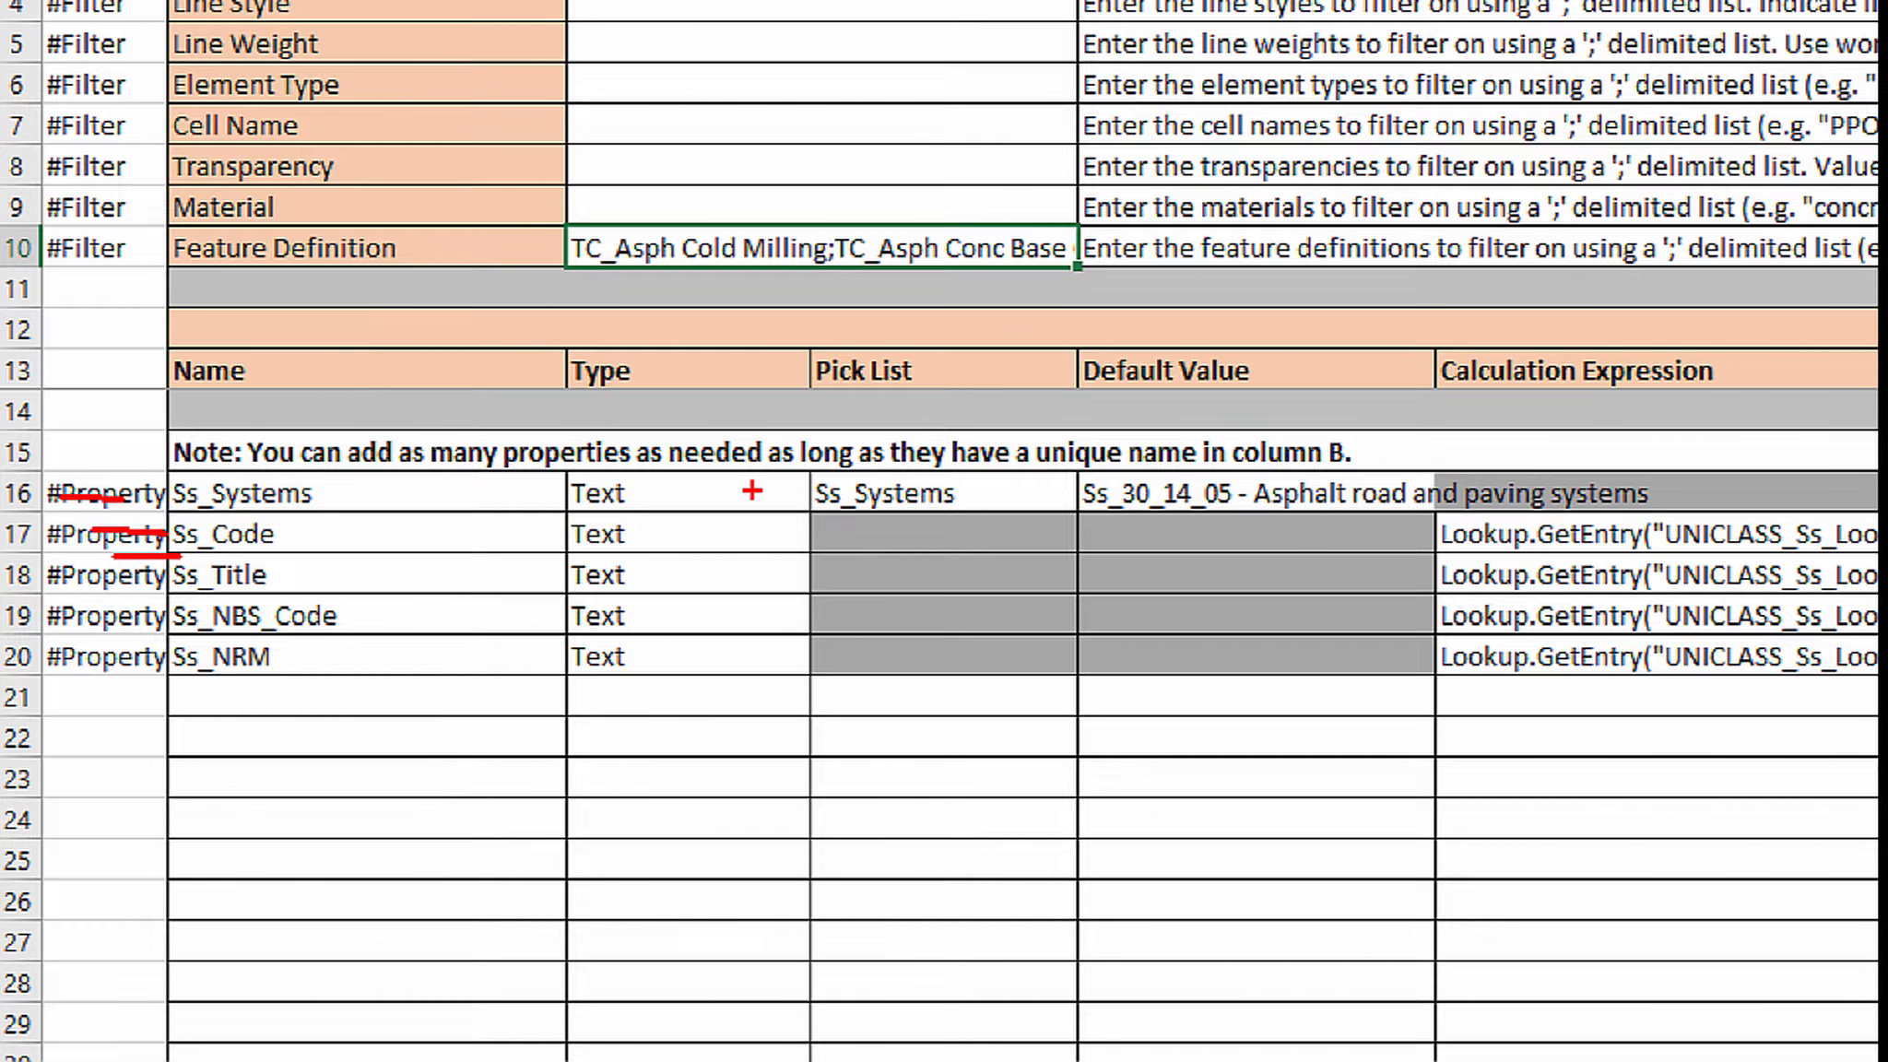
pyautogui.moveTo(750, 495); pyautogui.dragTo(800, 495)
pyautogui.moveTo(1045, 495); pyautogui.dragTo(1068, 495)
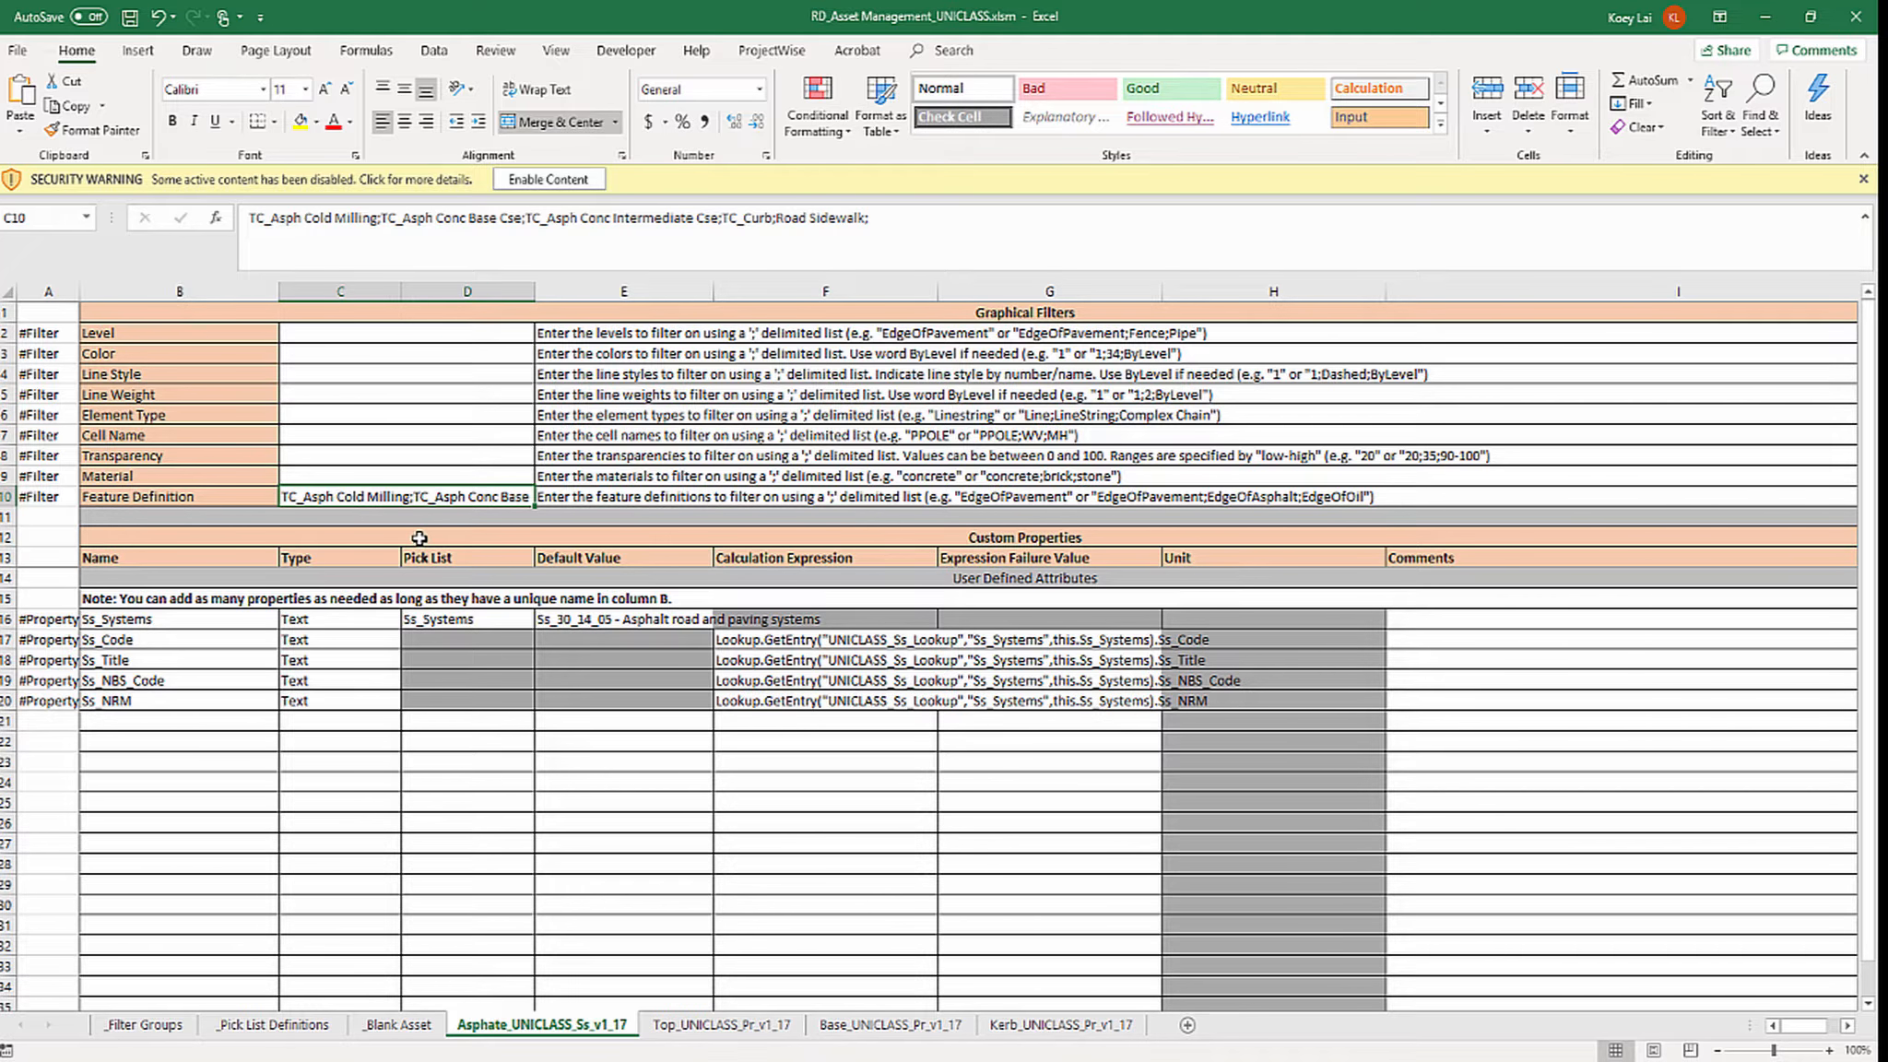
# Open the Kerb_UNICLASS_Pr_v1_17 sheet and examine its Feature Definition filter and the default value of Pr_Products.
pyautogui.click(1004, 1031)
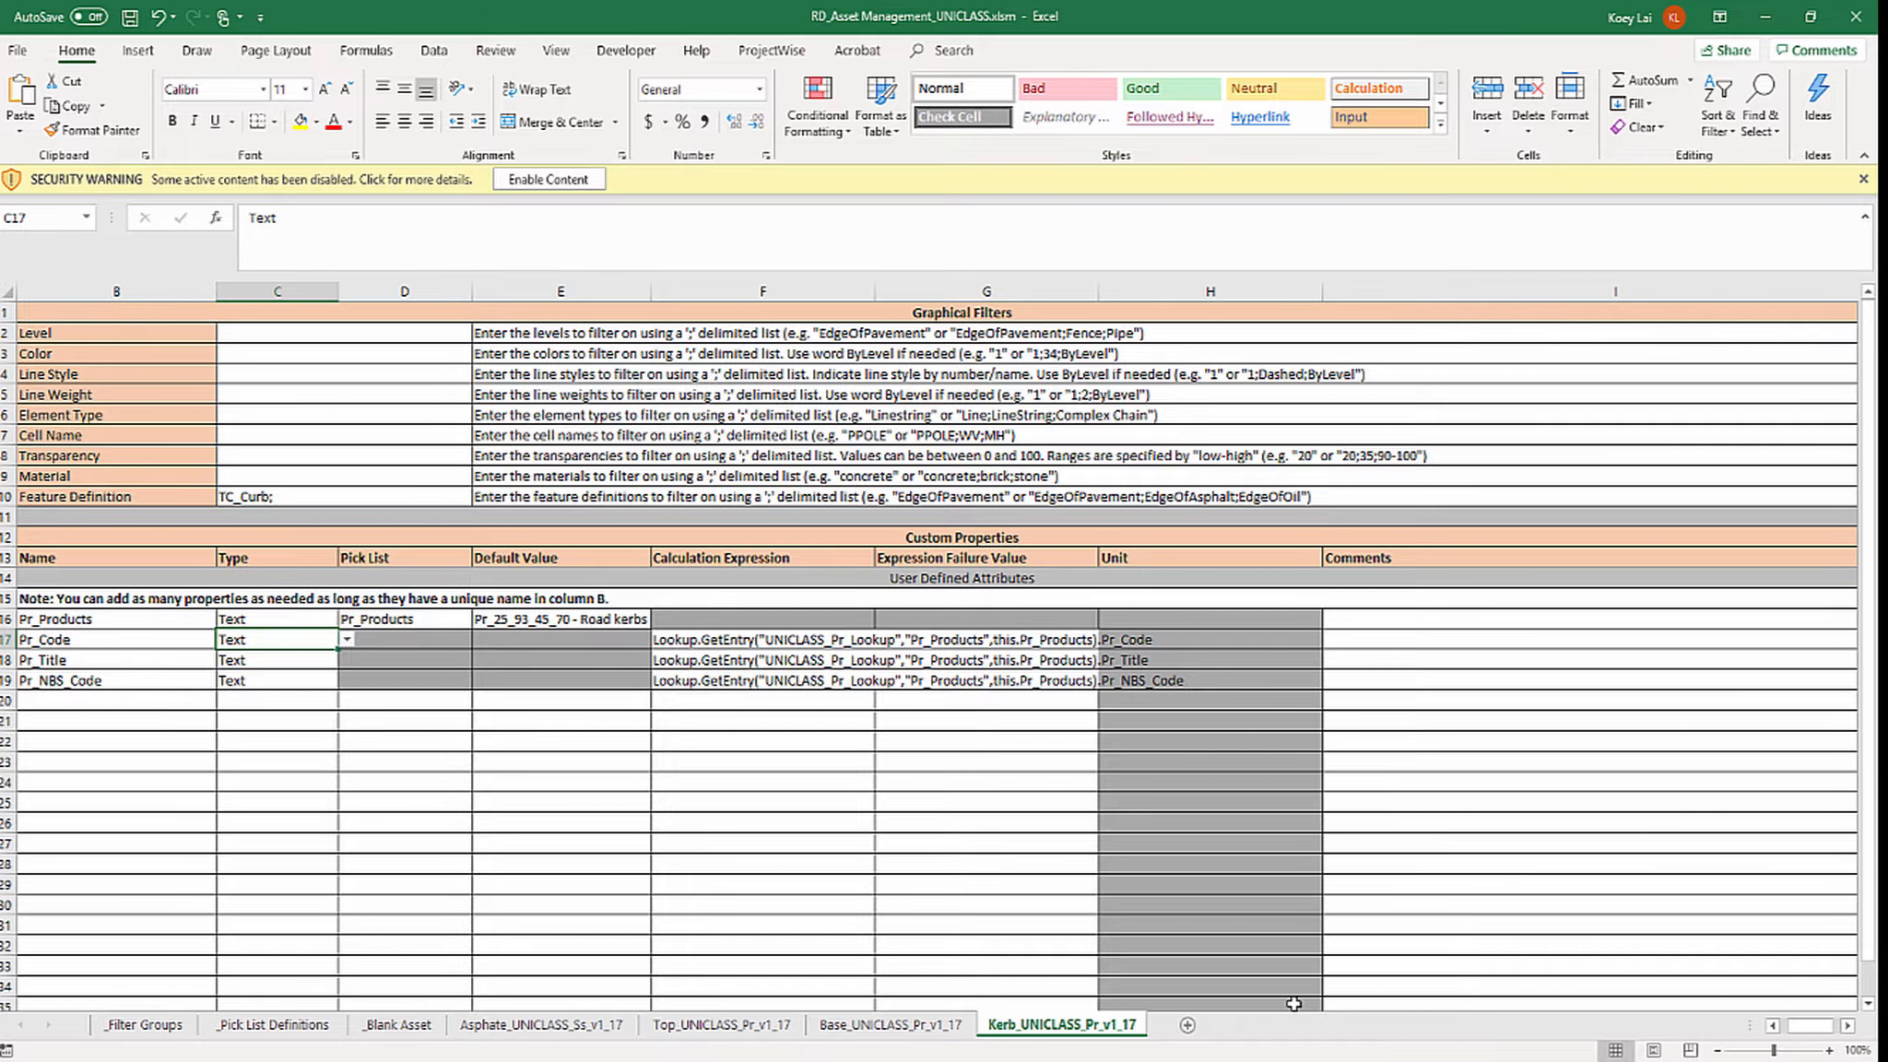
pyautogui.click(1773, 1025)
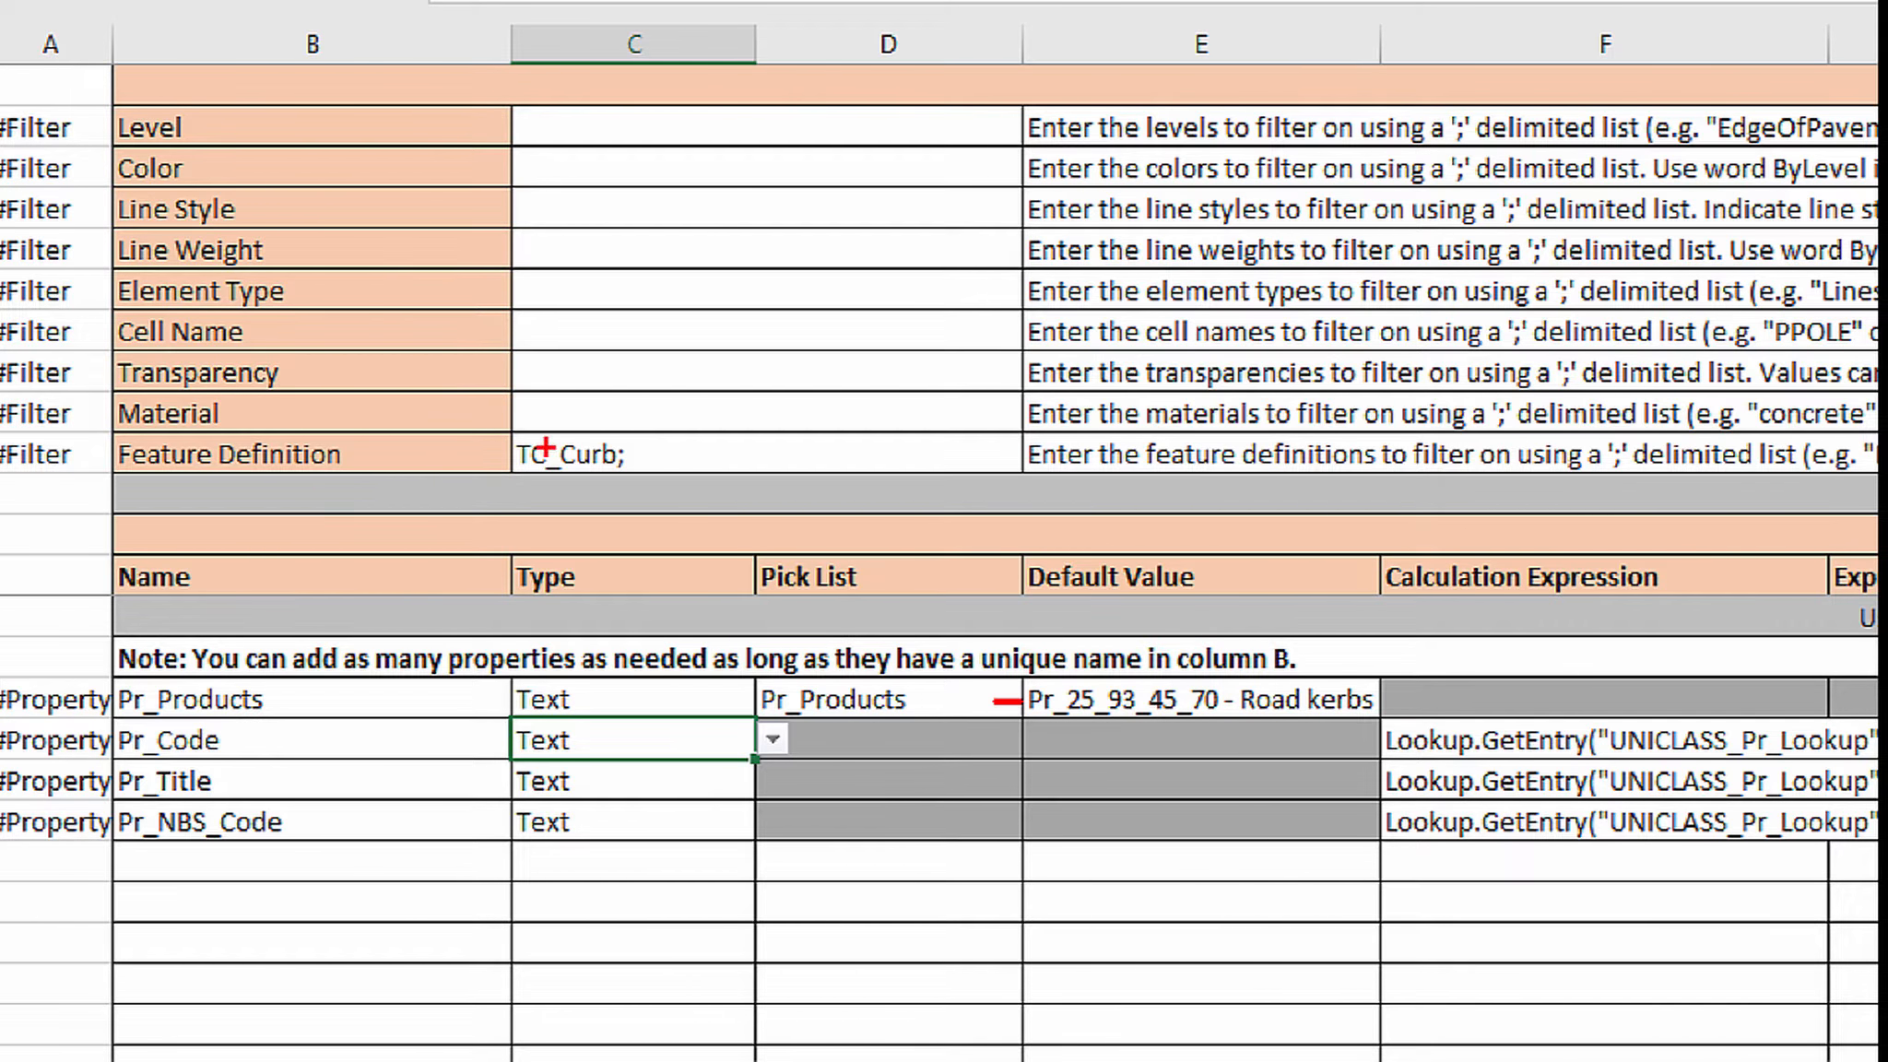
pyautogui.moveTo(514, 493)
pyautogui.mouseDown()
pyautogui.moveTo(518, 426)
pyautogui.moveTo(675, 437)
pyautogui.moveTo(607, 479)
pyautogui.moveTo(545, 480)
pyautogui.mouseUp()
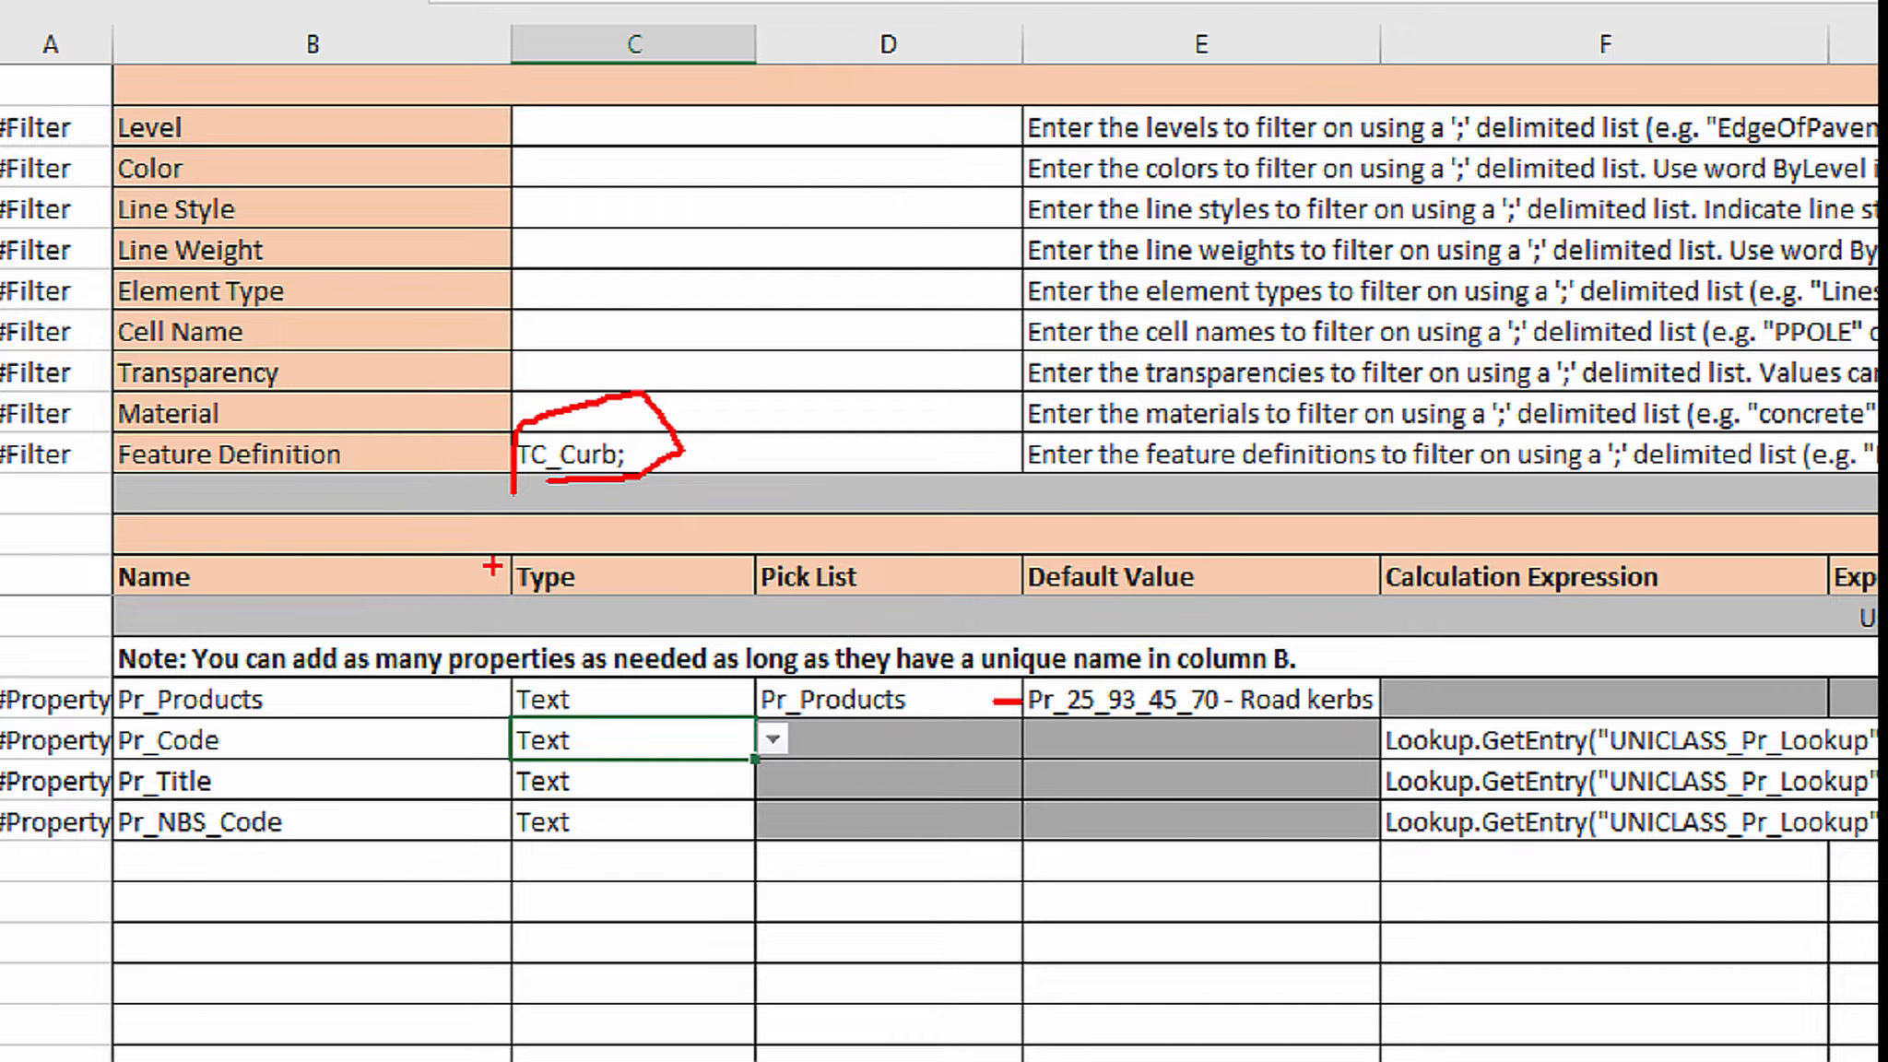
pyautogui.press('Escape')
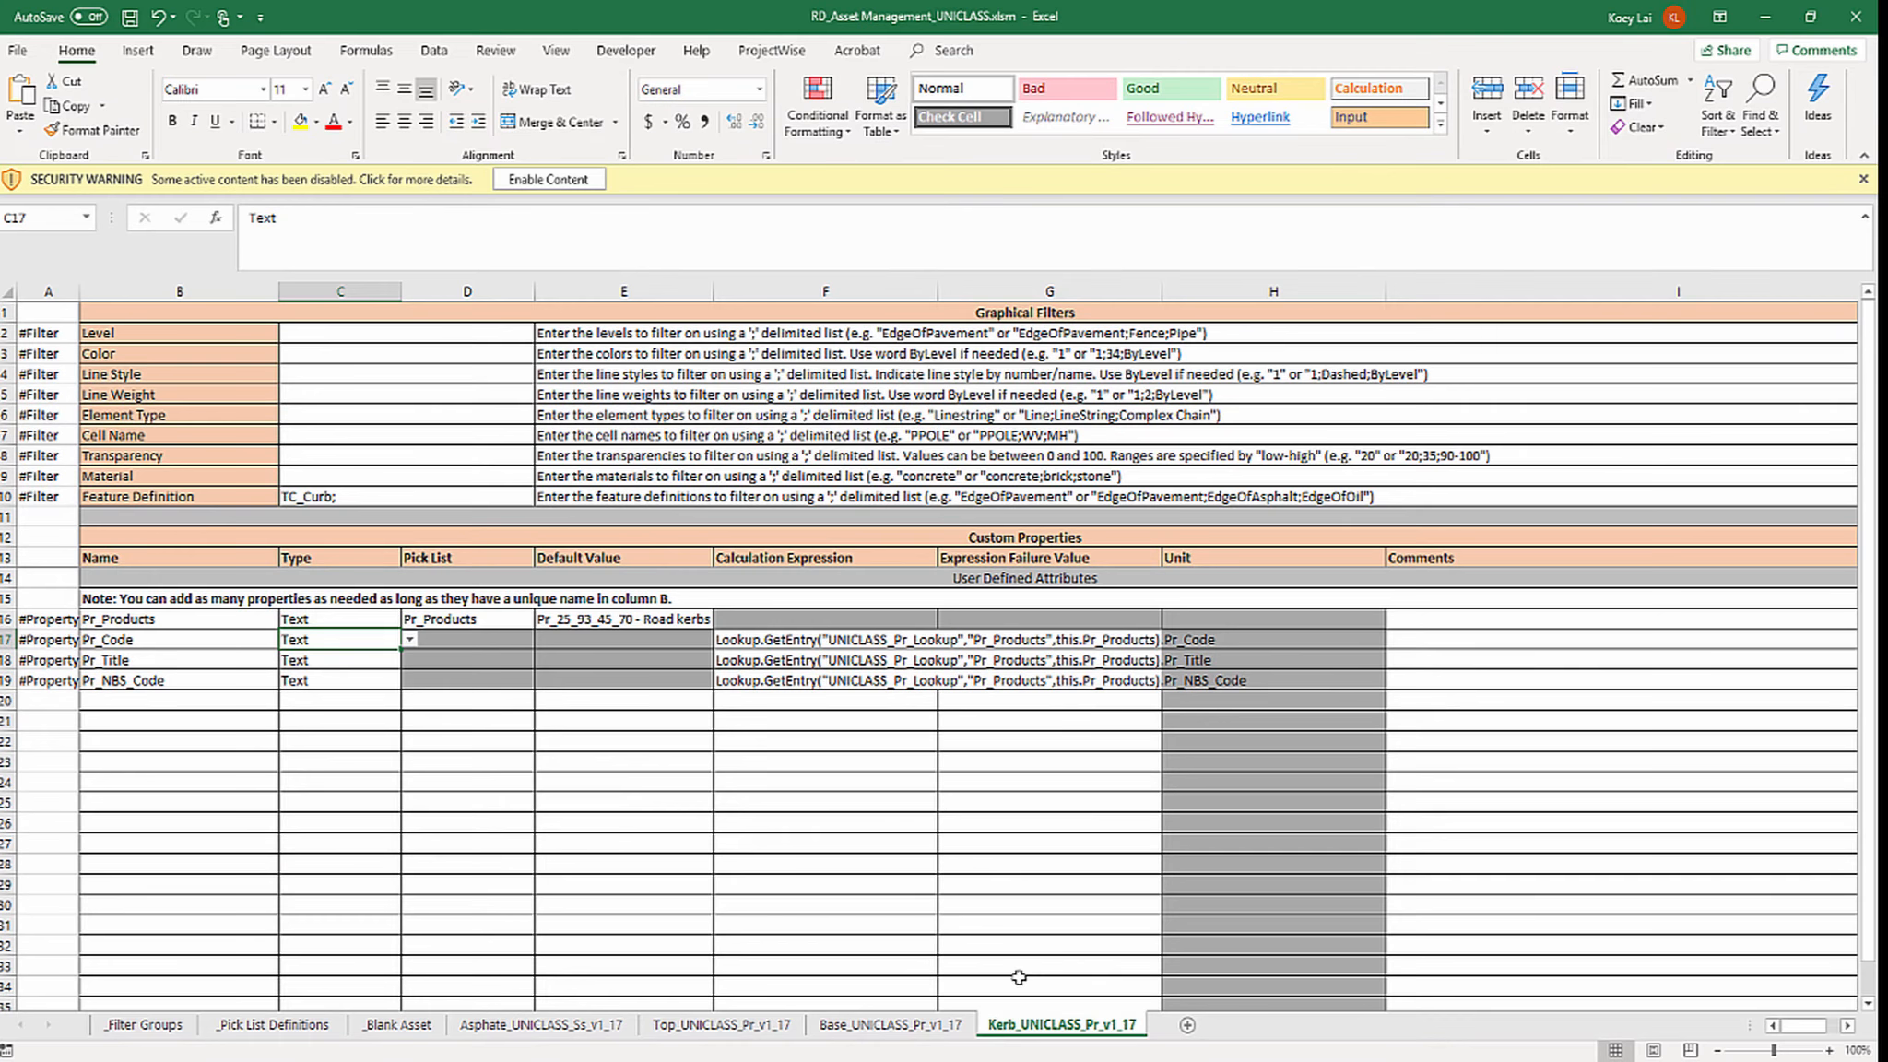
pyautogui.click(950, 961)
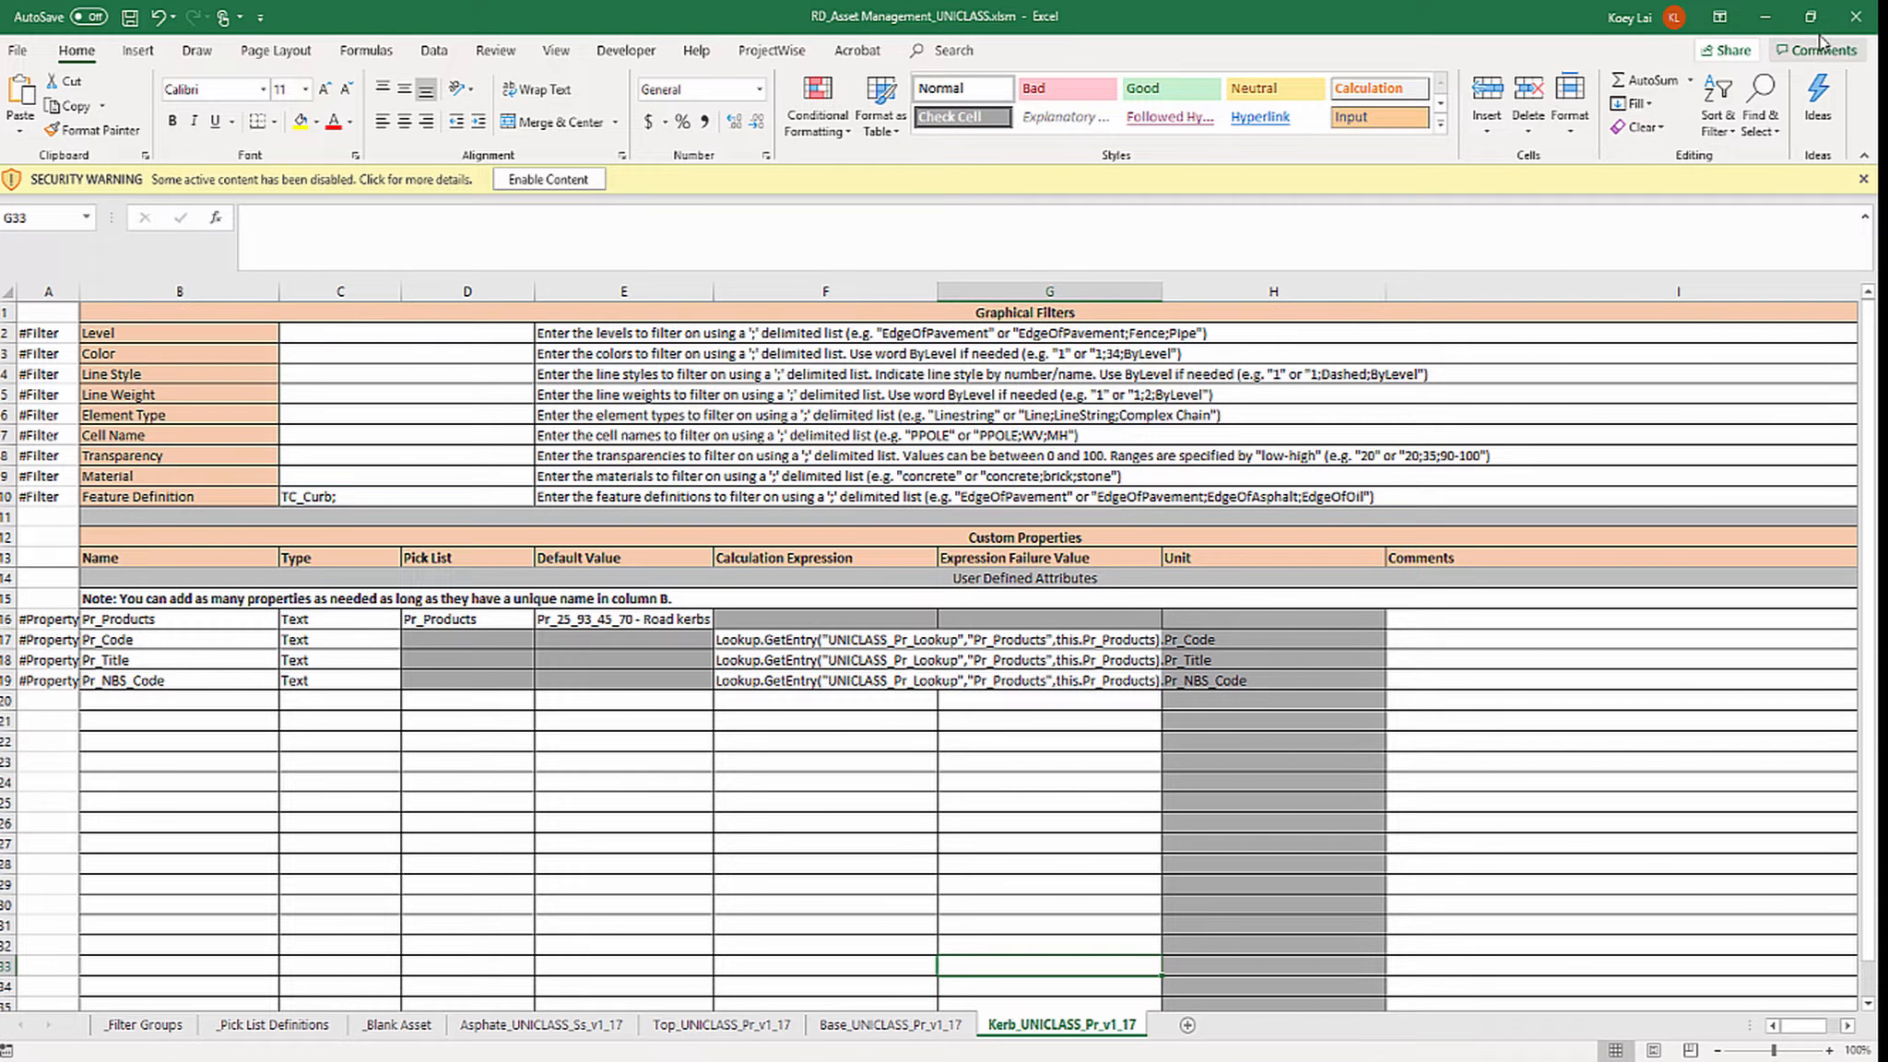
# Switch back to OpenRoads Designer, clear the cut slope selection and set the workflow to OpenRoads Modeling.
pyautogui.click(1842, 17)
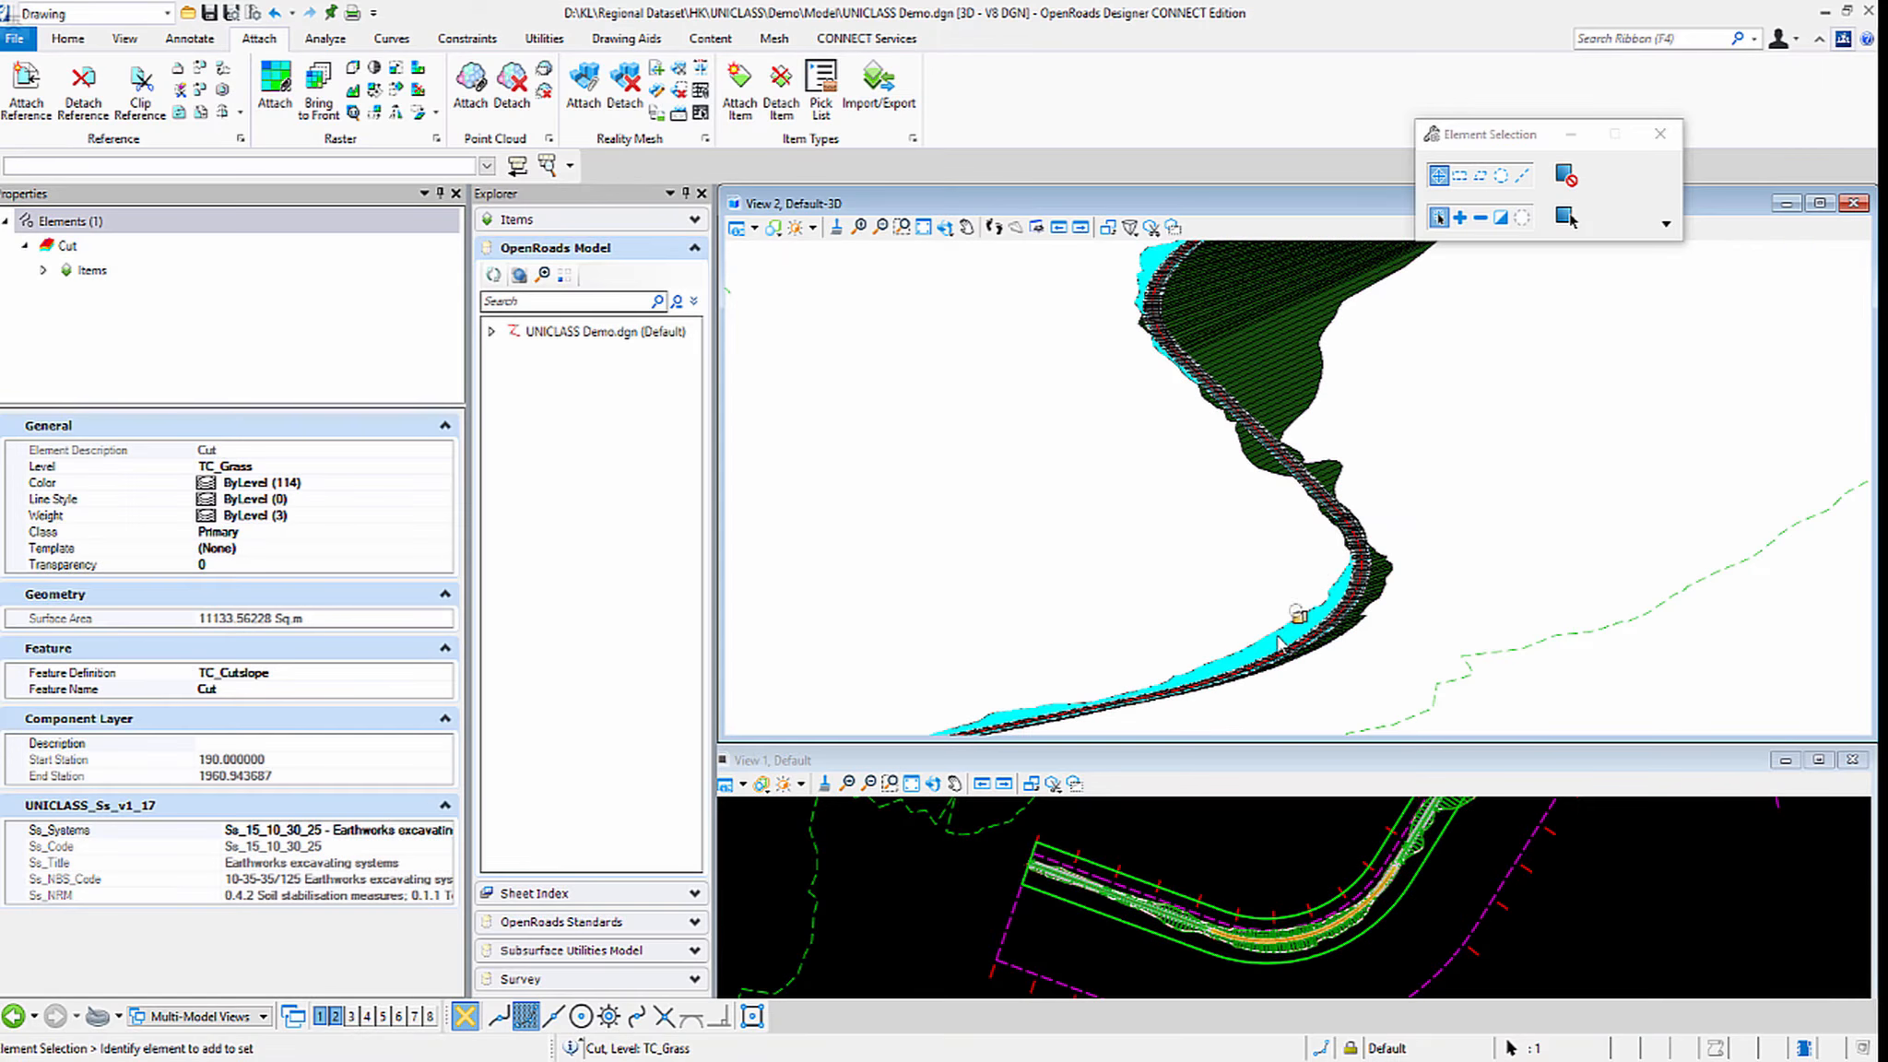
pyautogui.moveTo(1483, 146); pyautogui.dragTo(1556, 106)
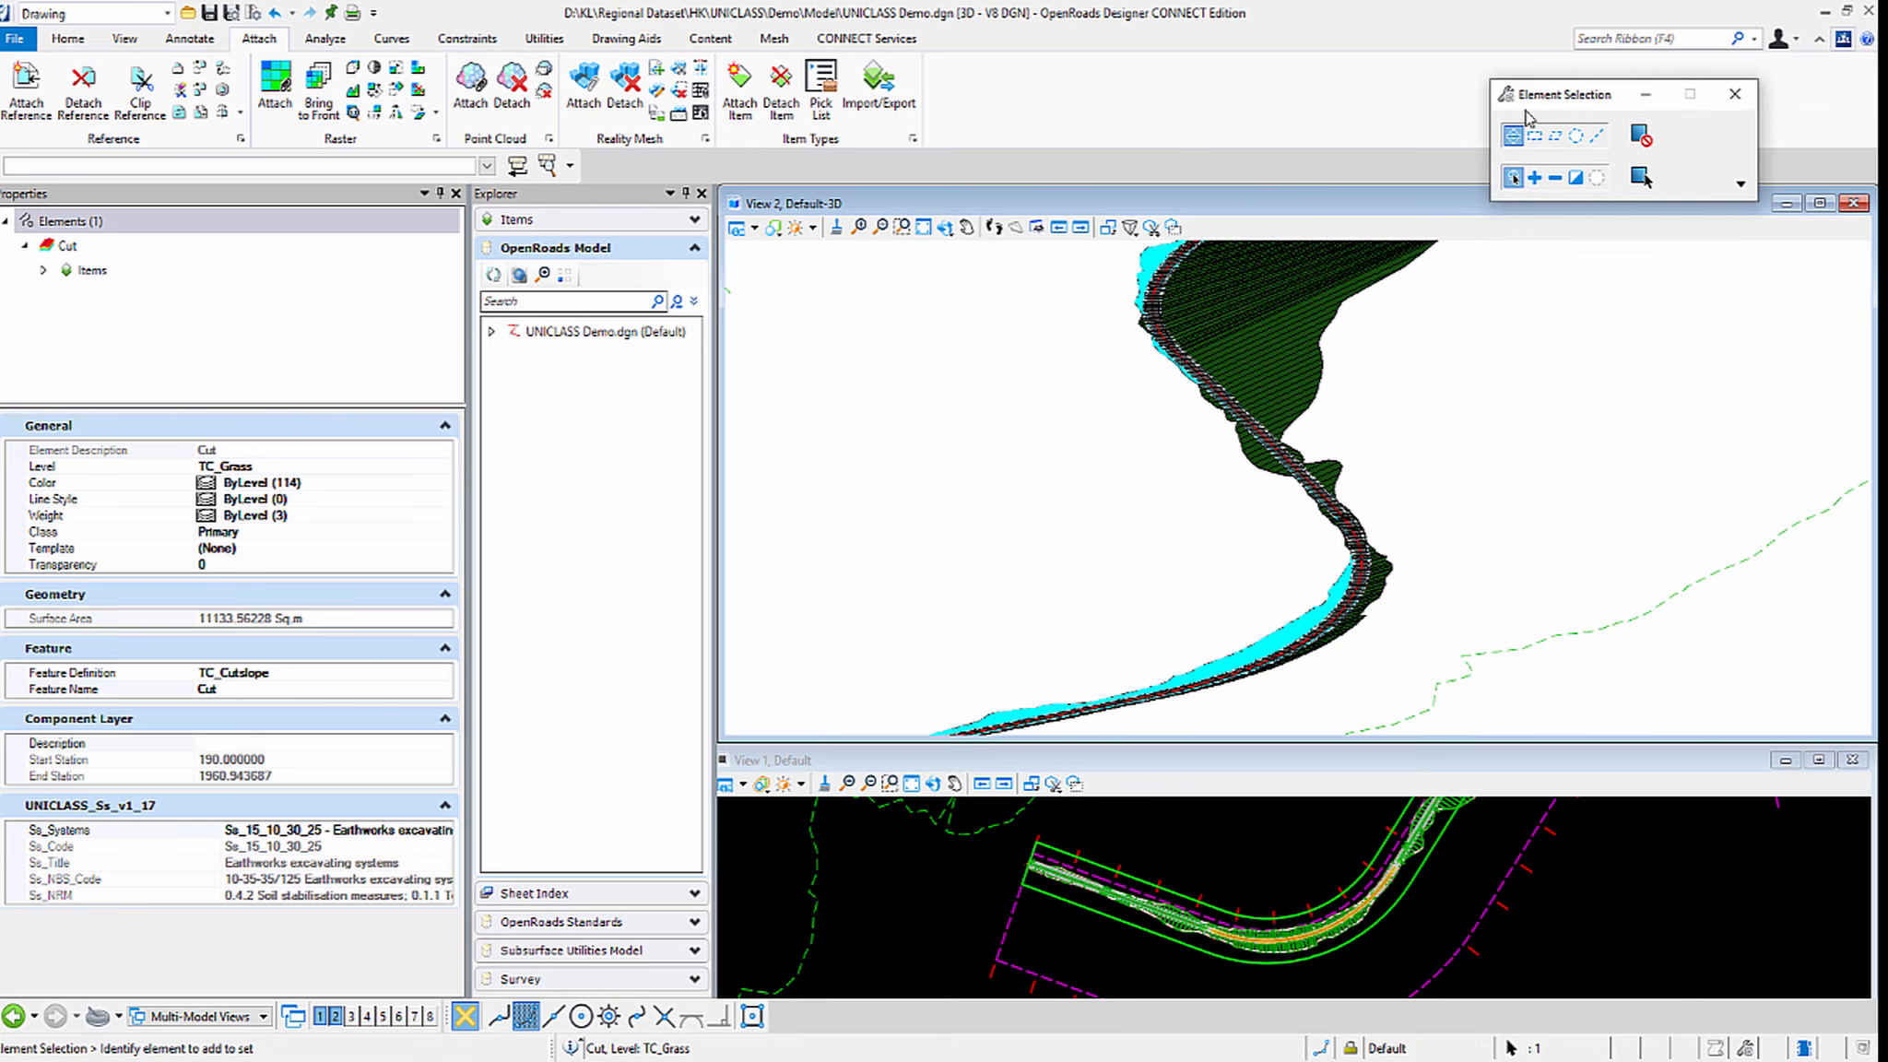
pyautogui.click(965, 428)
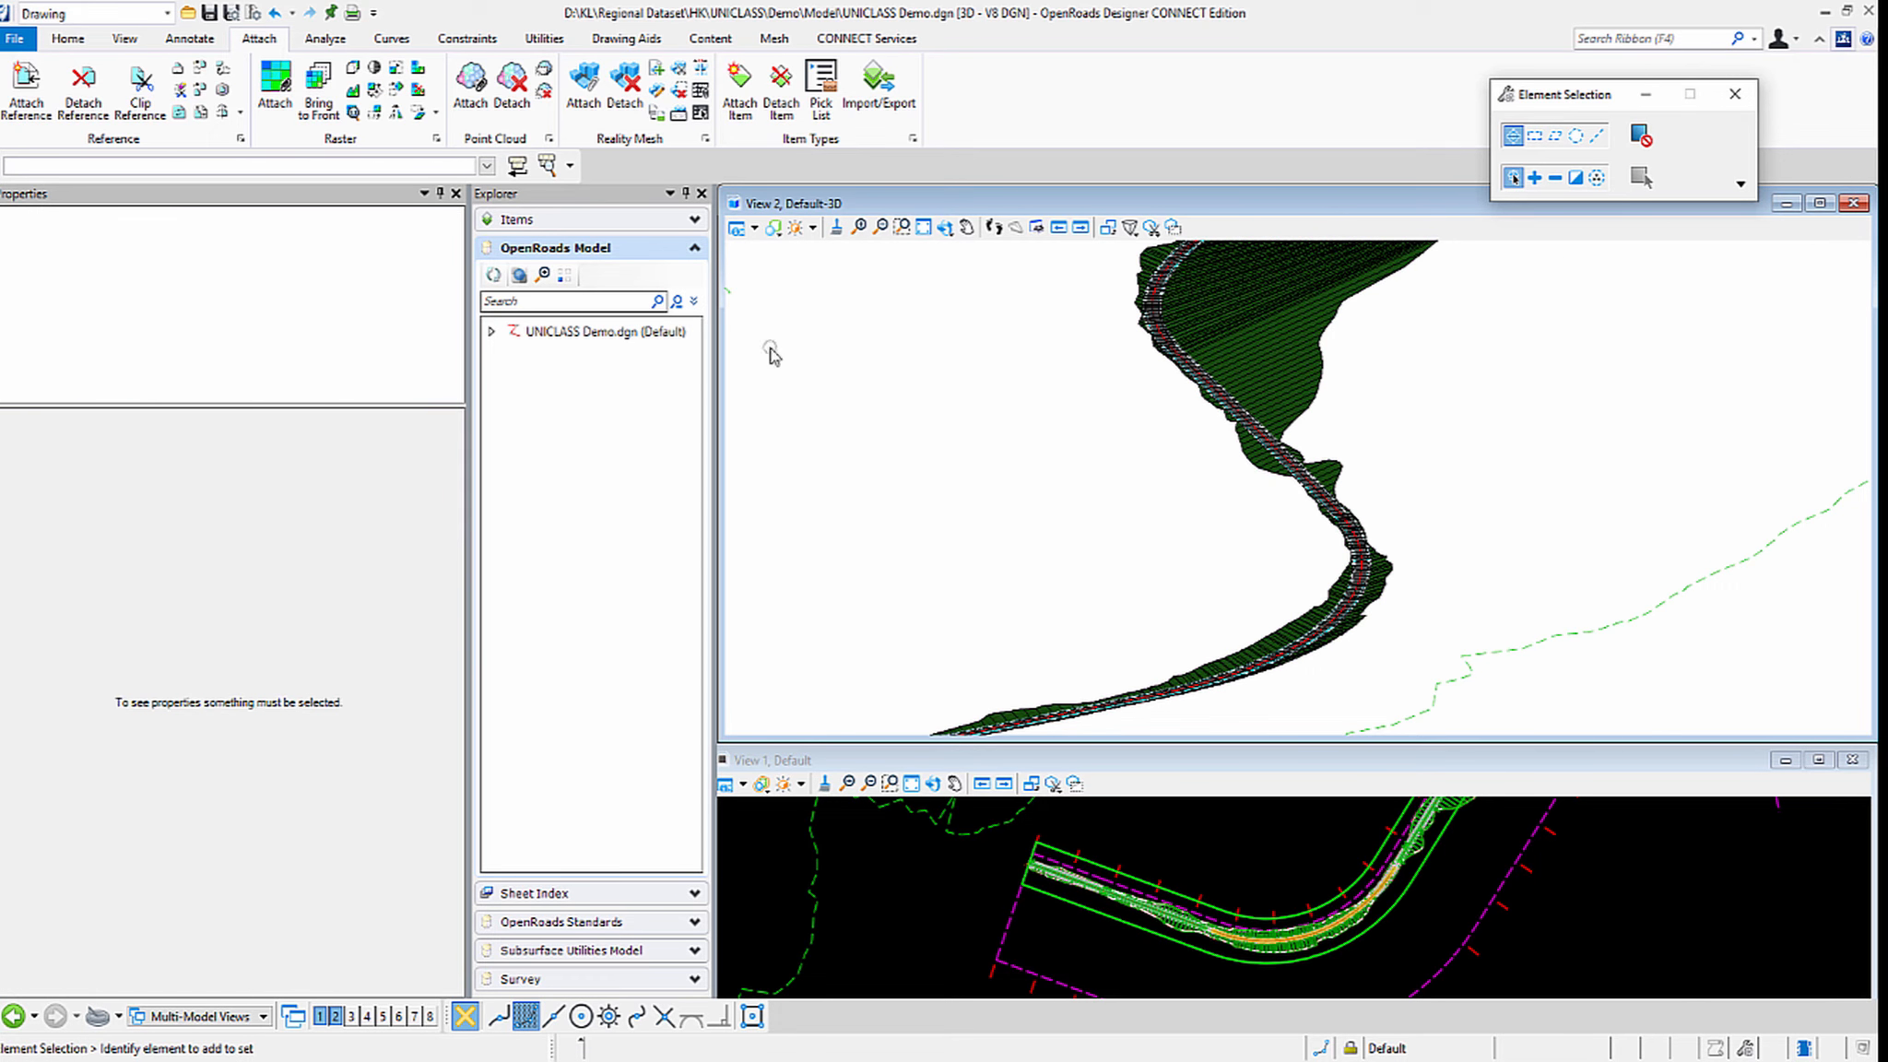
pyautogui.click(93, 15)
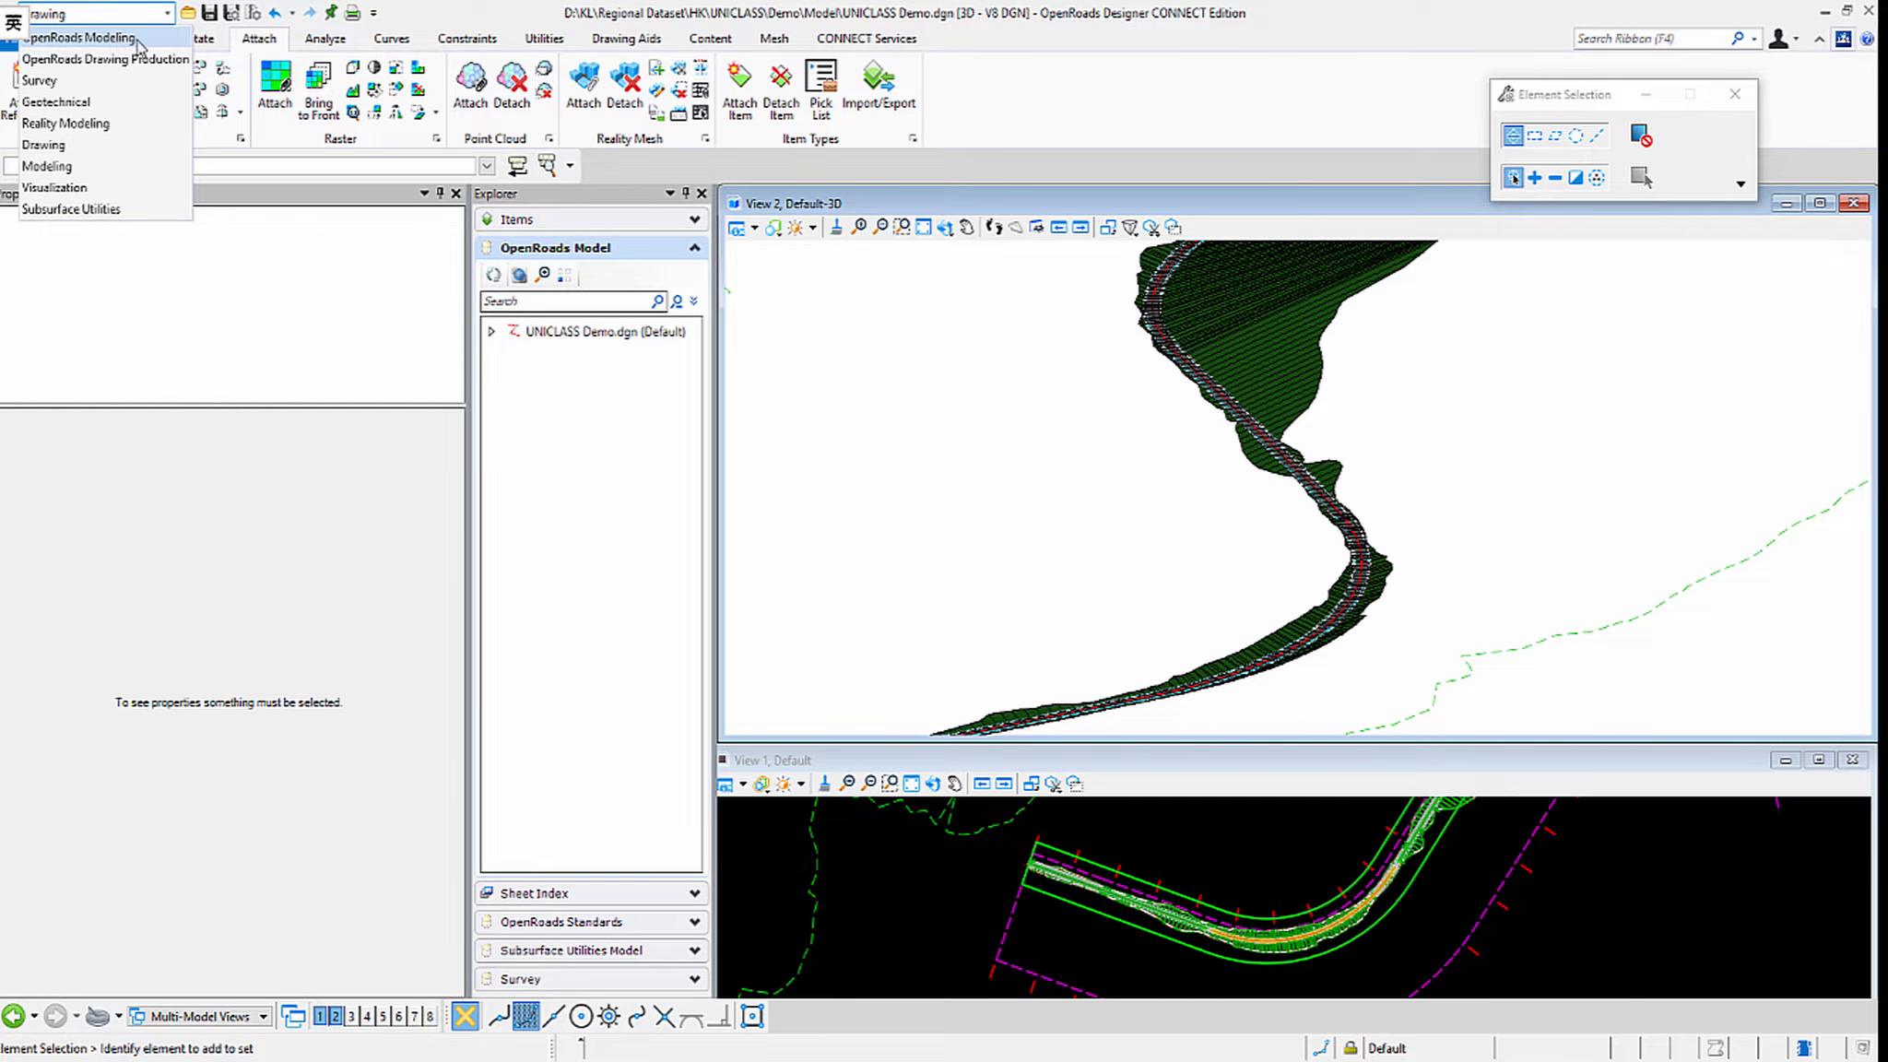
pyautogui.click(138, 41)
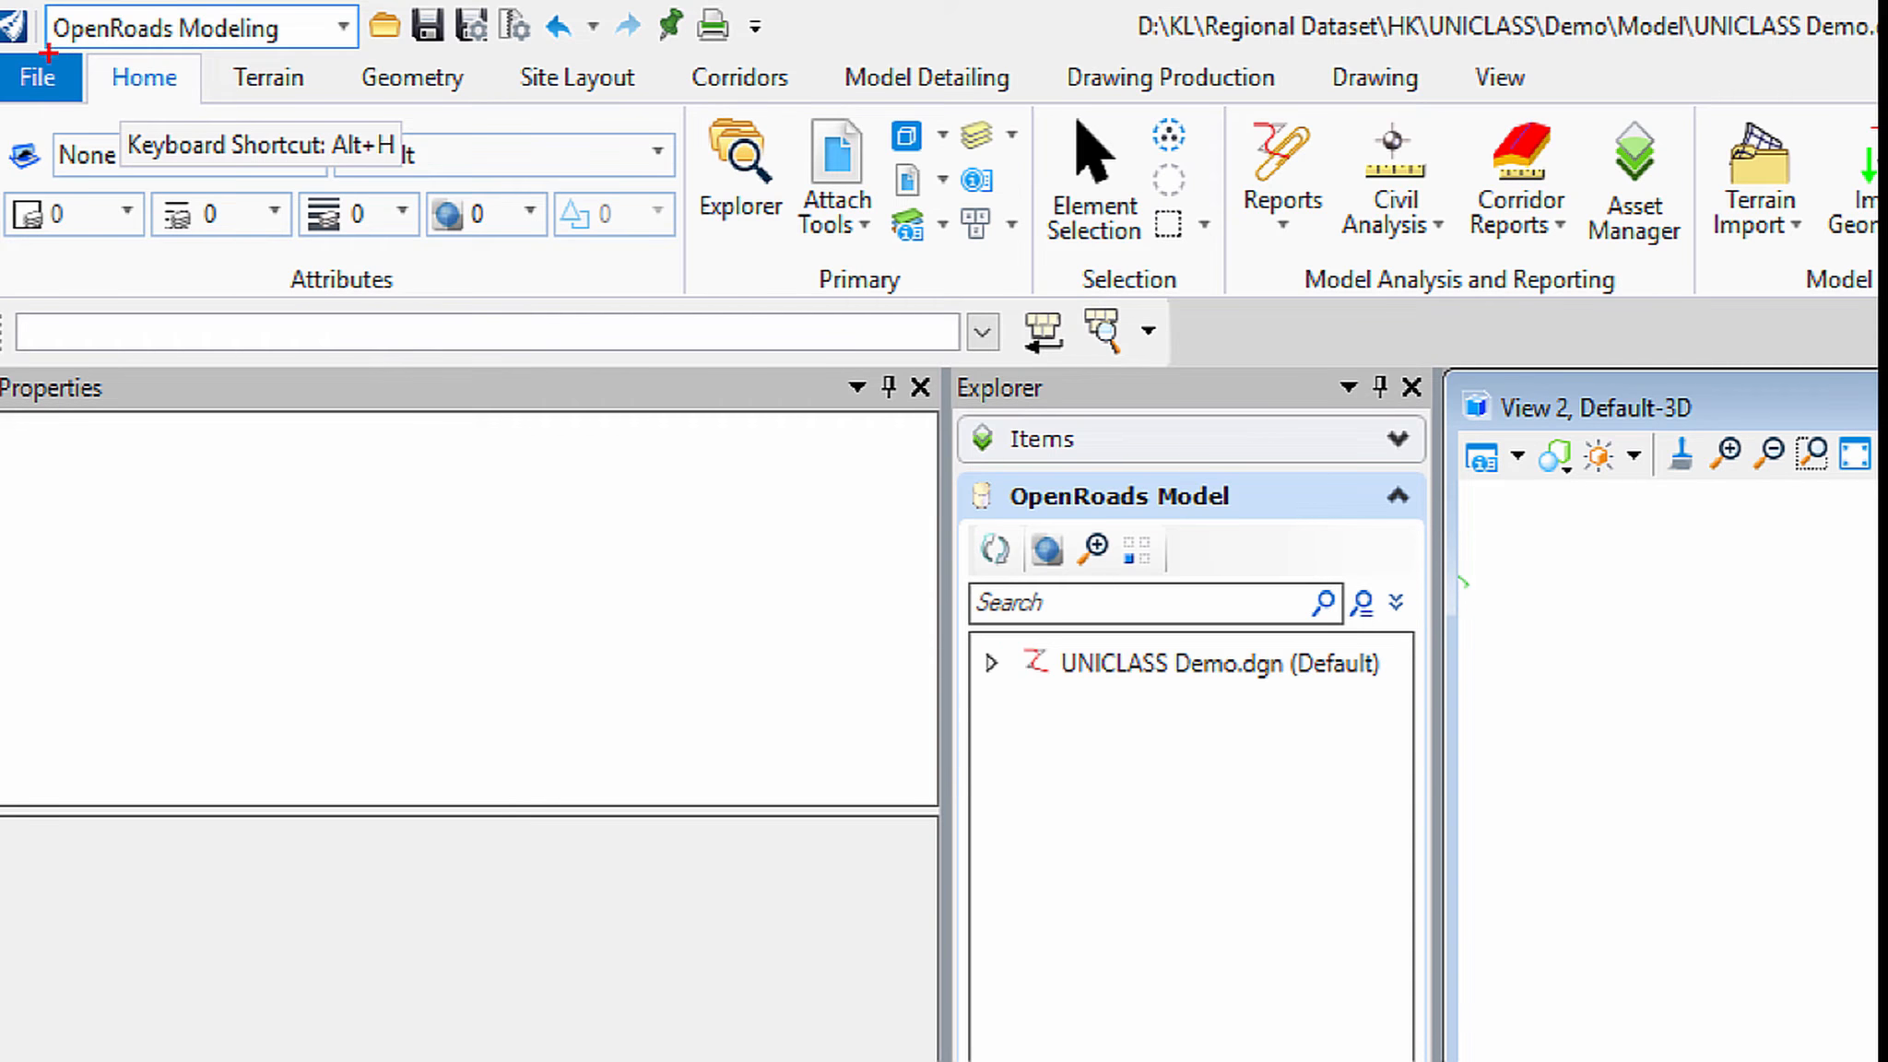
pyautogui.moveTo(48, 53)
pyautogui.mouseDown()
pyautogui.moveTo(155, 52)
pyautogui.moveTo(189, 95)
pyautogui.mouseUp()
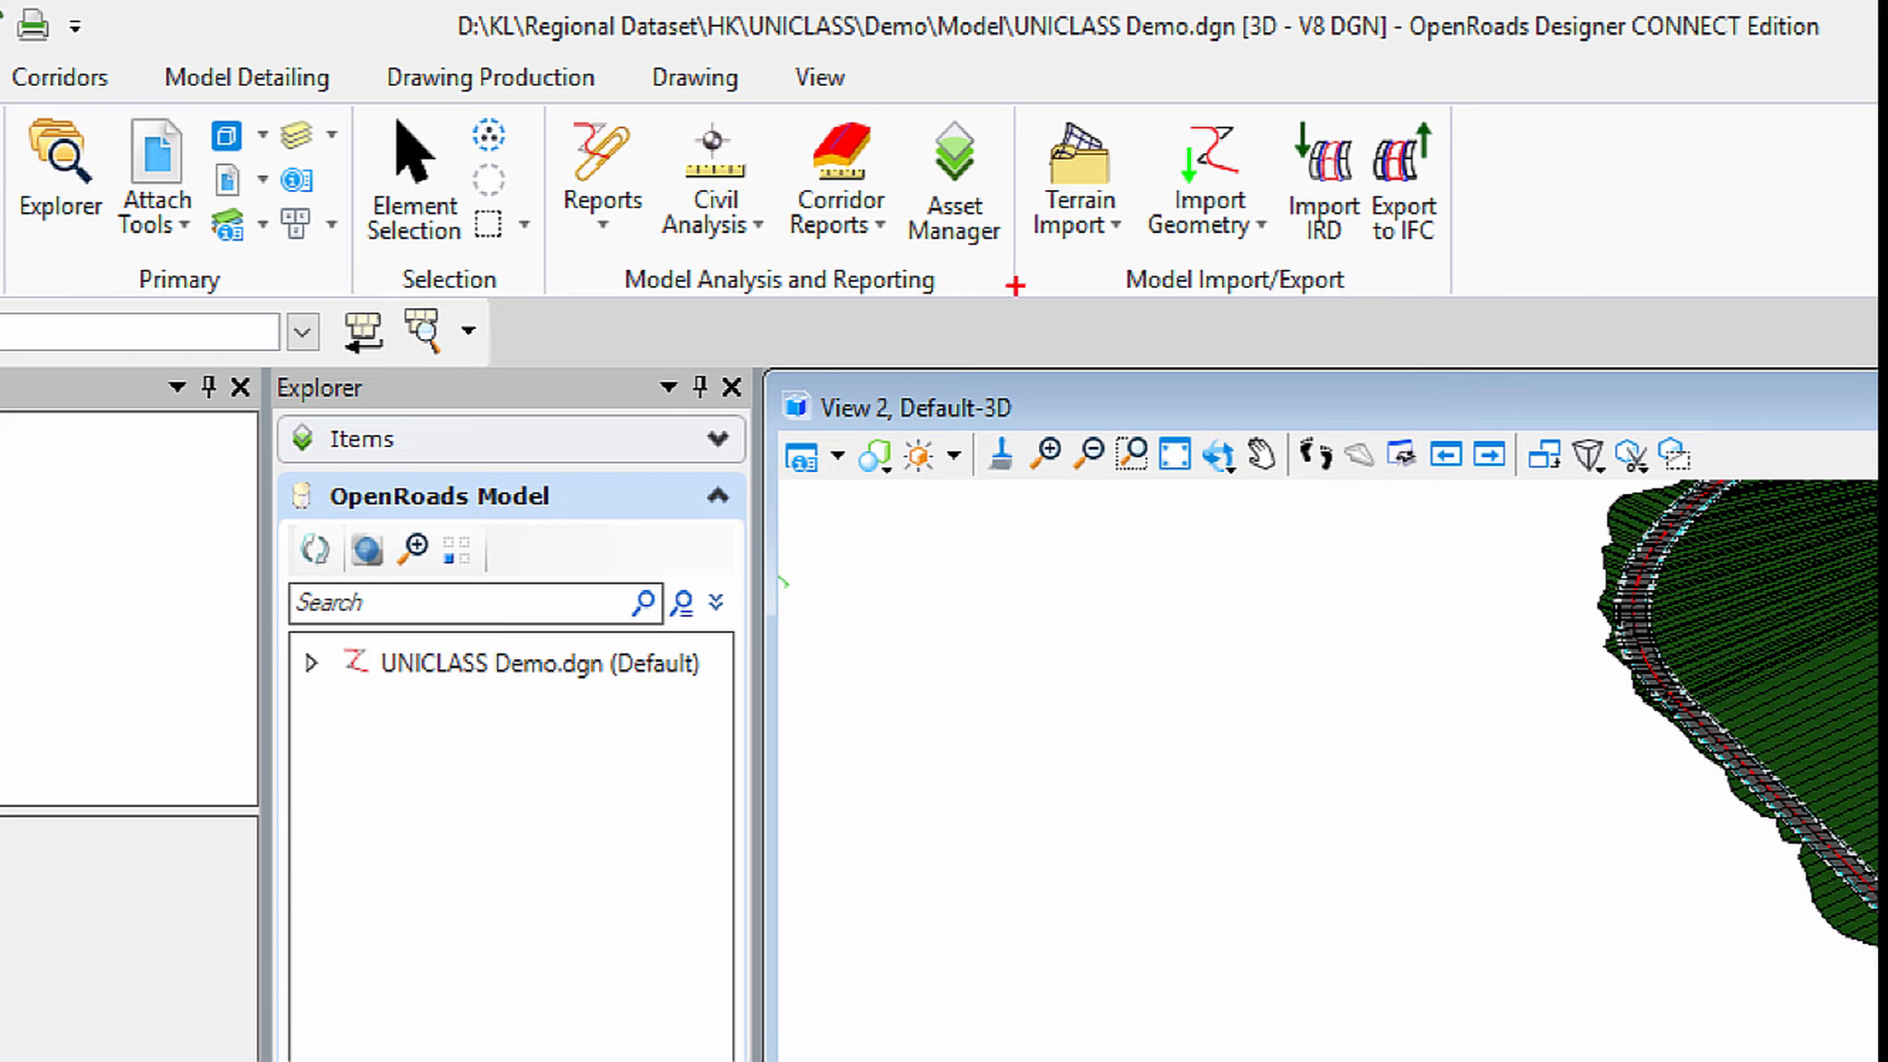
pyautogui.moveTo(1012, 293)
pyautogui.mouseDown()
pyautogui.moveTo(840, 94)
pyautogui.moveTo(1014, 159)
pyautogui.moveTo(978, 257)
pyautogui.mouseUp()
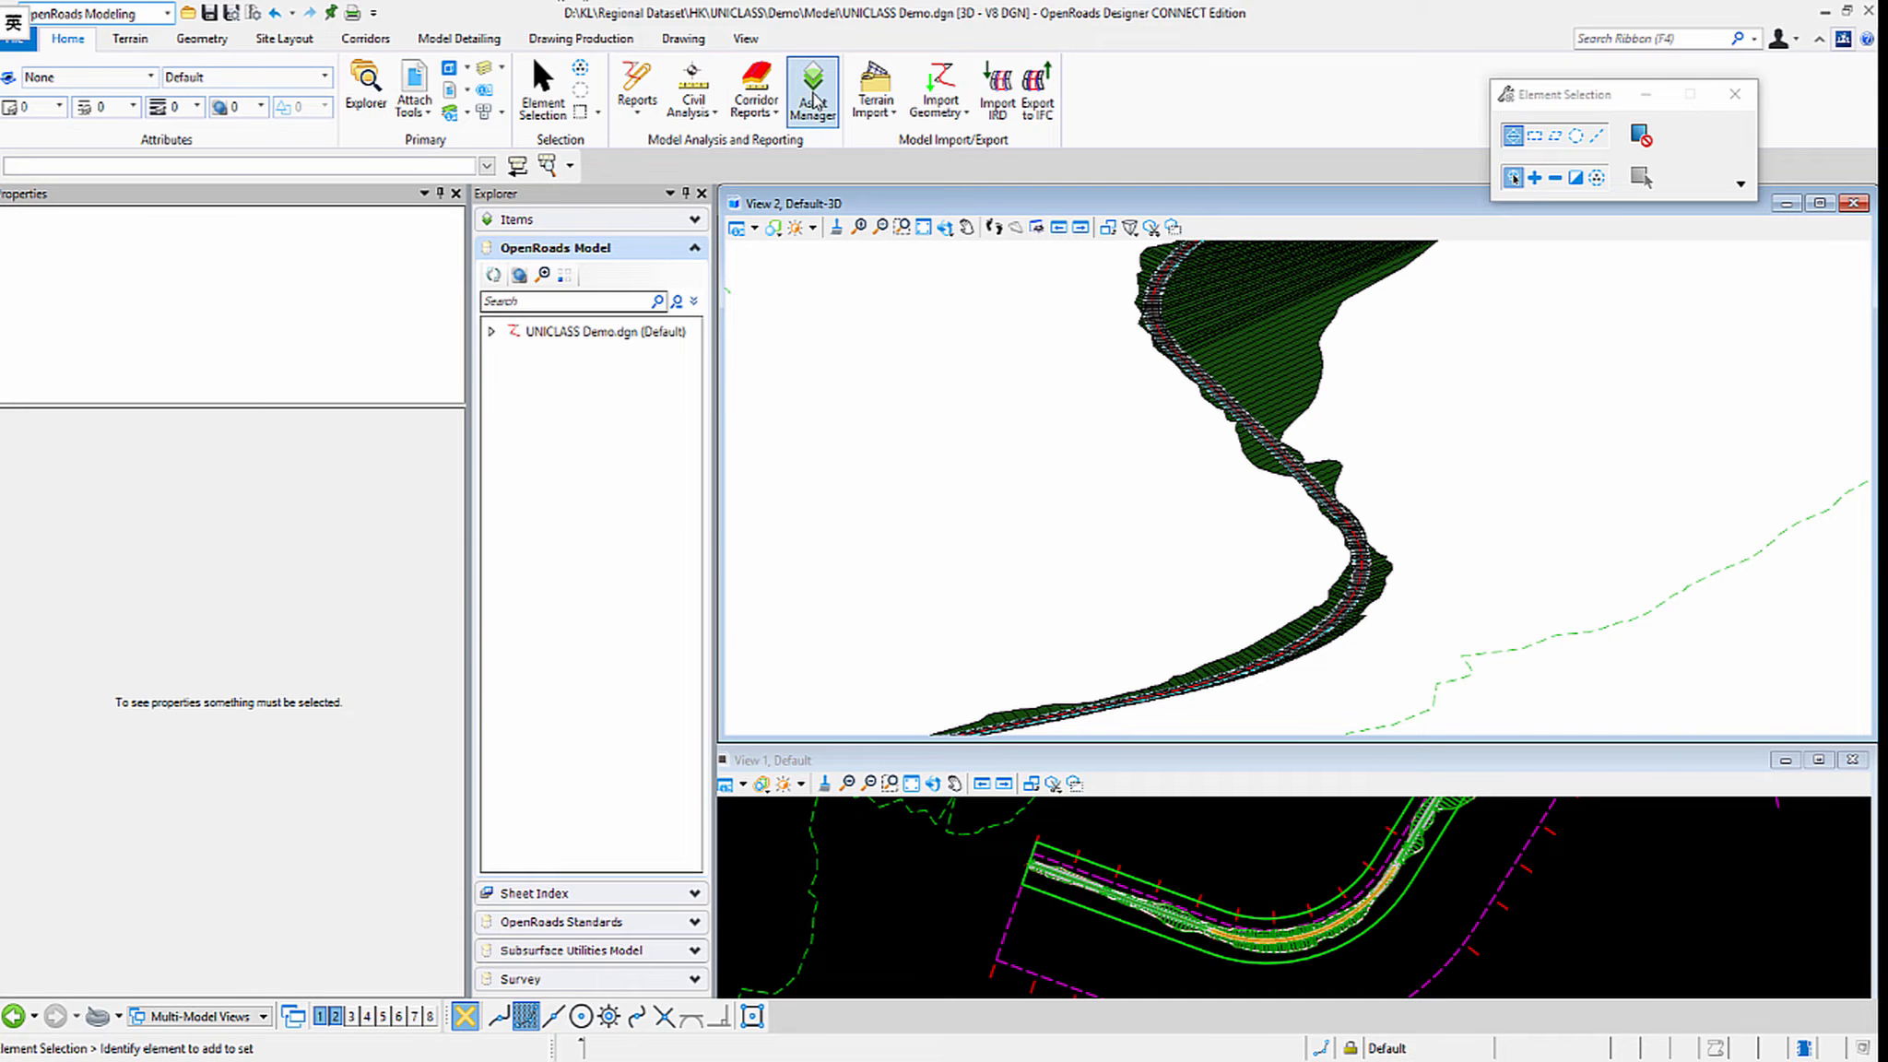
# Open the Asset Manager and load the asset definitions file RD_Asset Management_UNICLASS.xlsm from the Asset Manager folder.
pyautogui.click(812, 92)
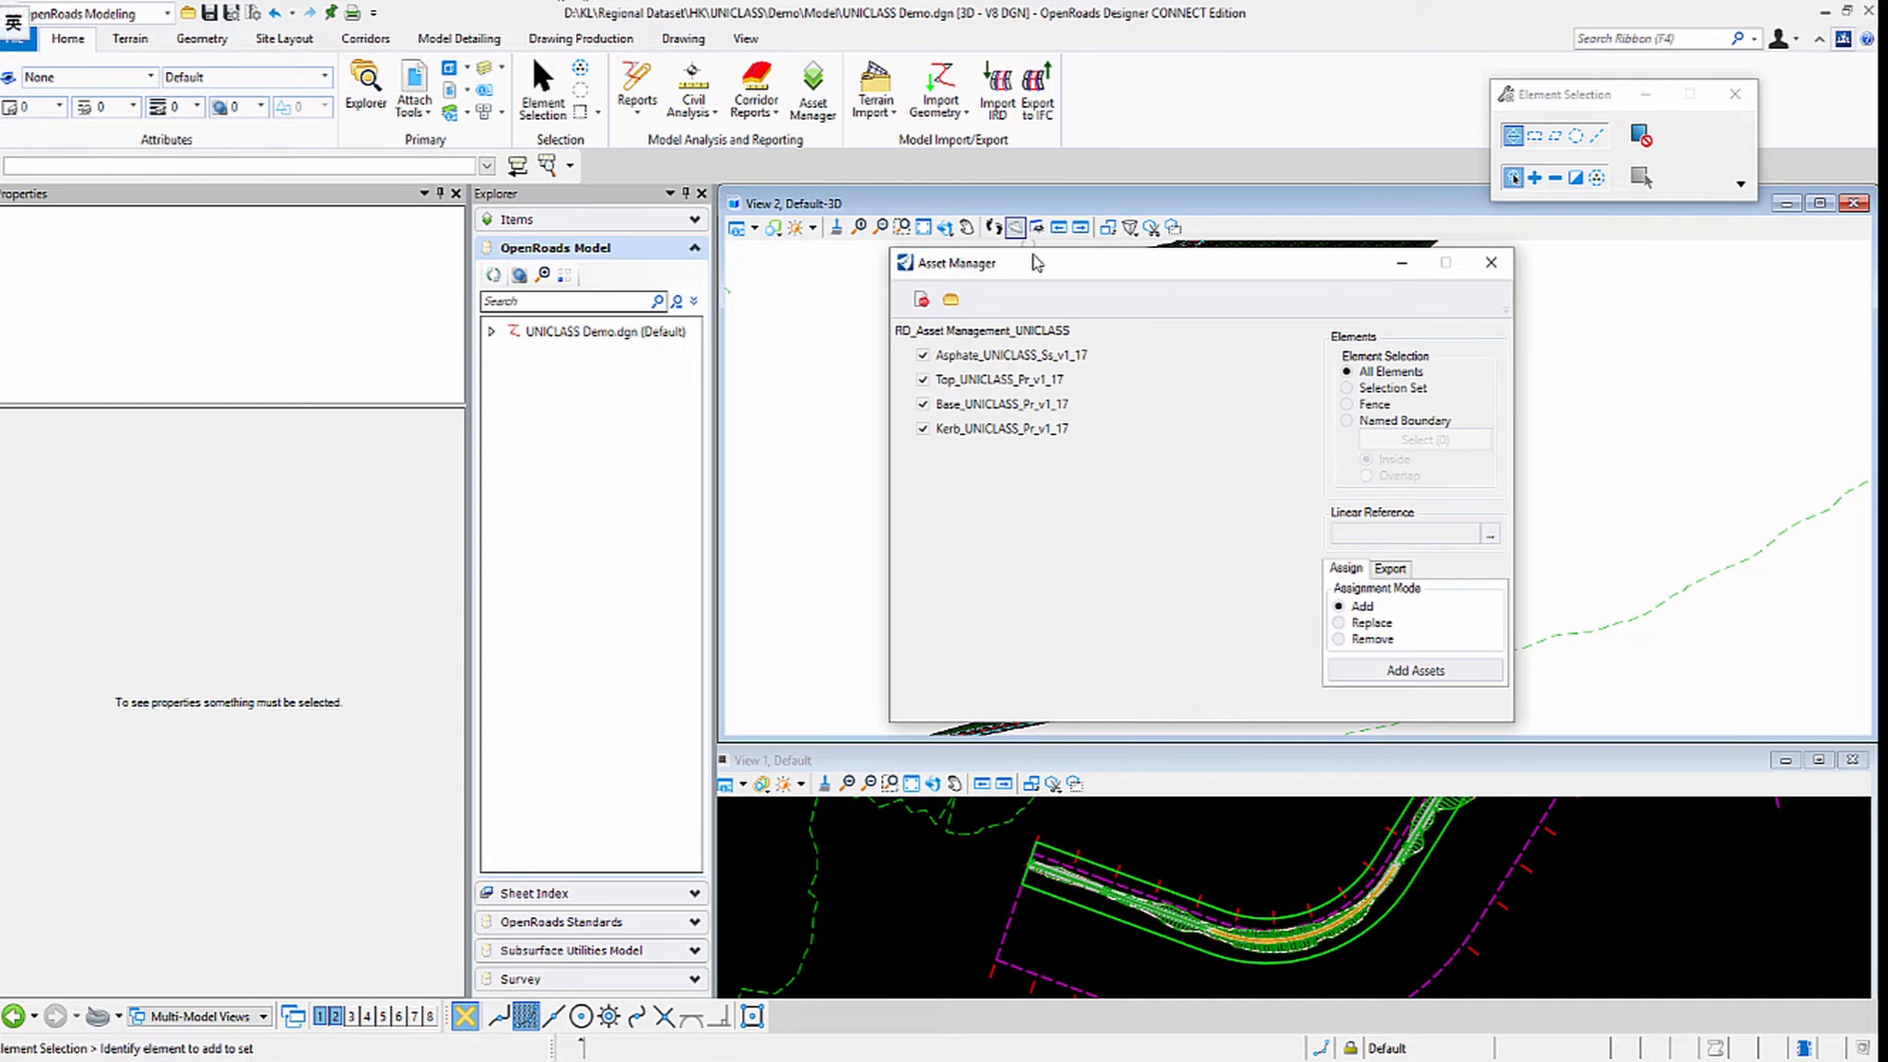
pyautogui.moveTo(962, 263); pyautogui.dragTo(869, 242)
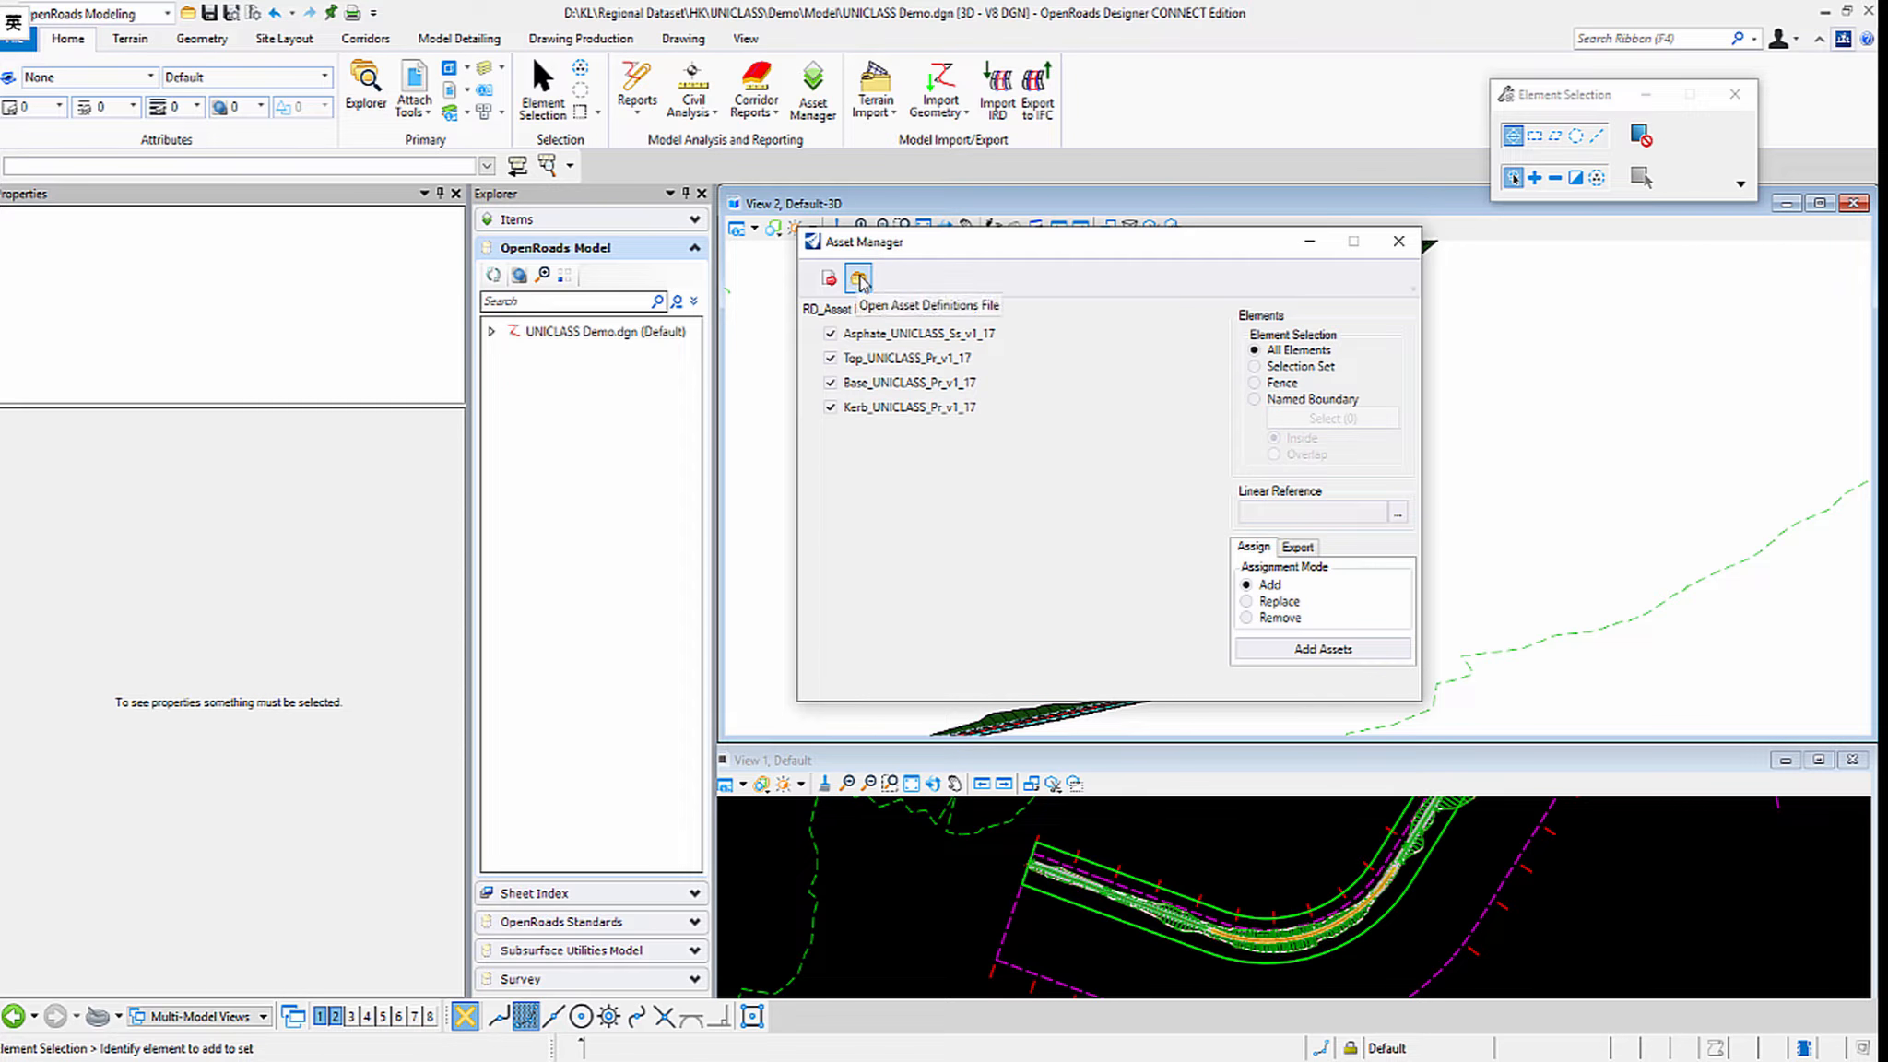
pyautogui.click(859, 278)
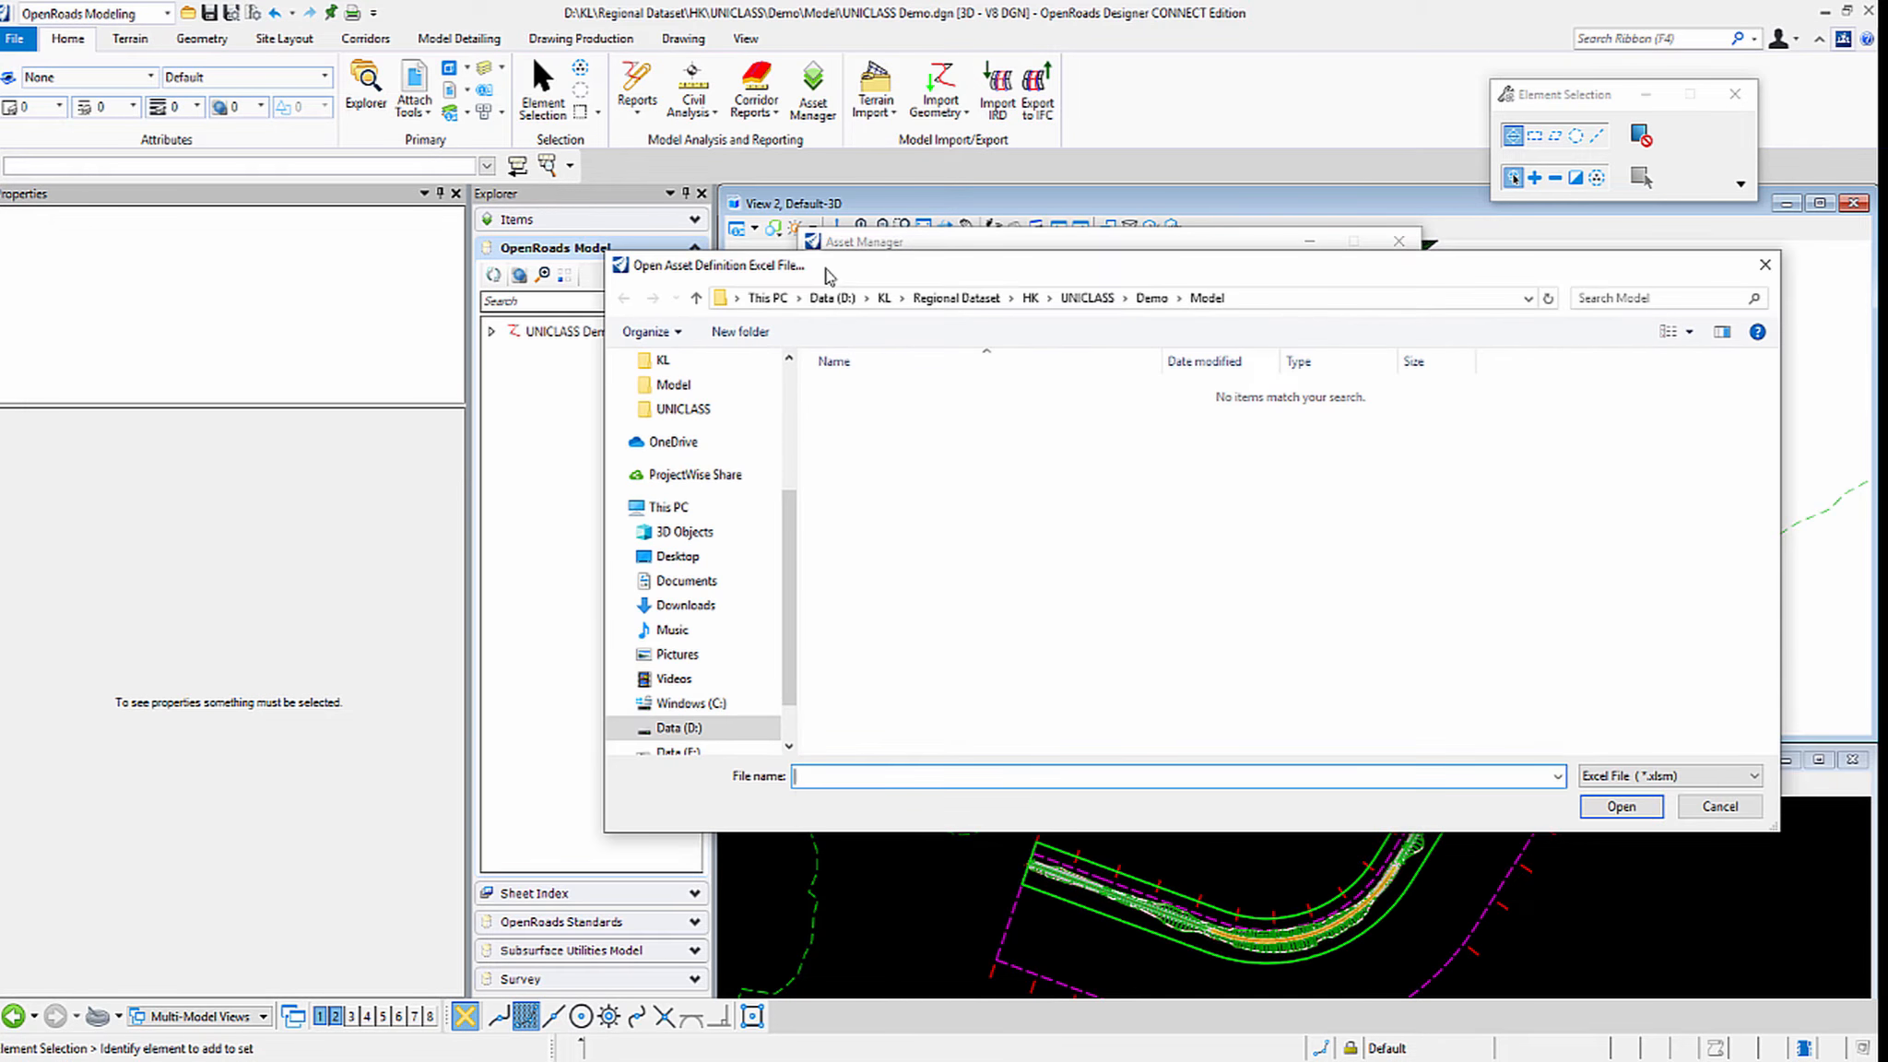
pyautogui.scroll(2, 715, 443)
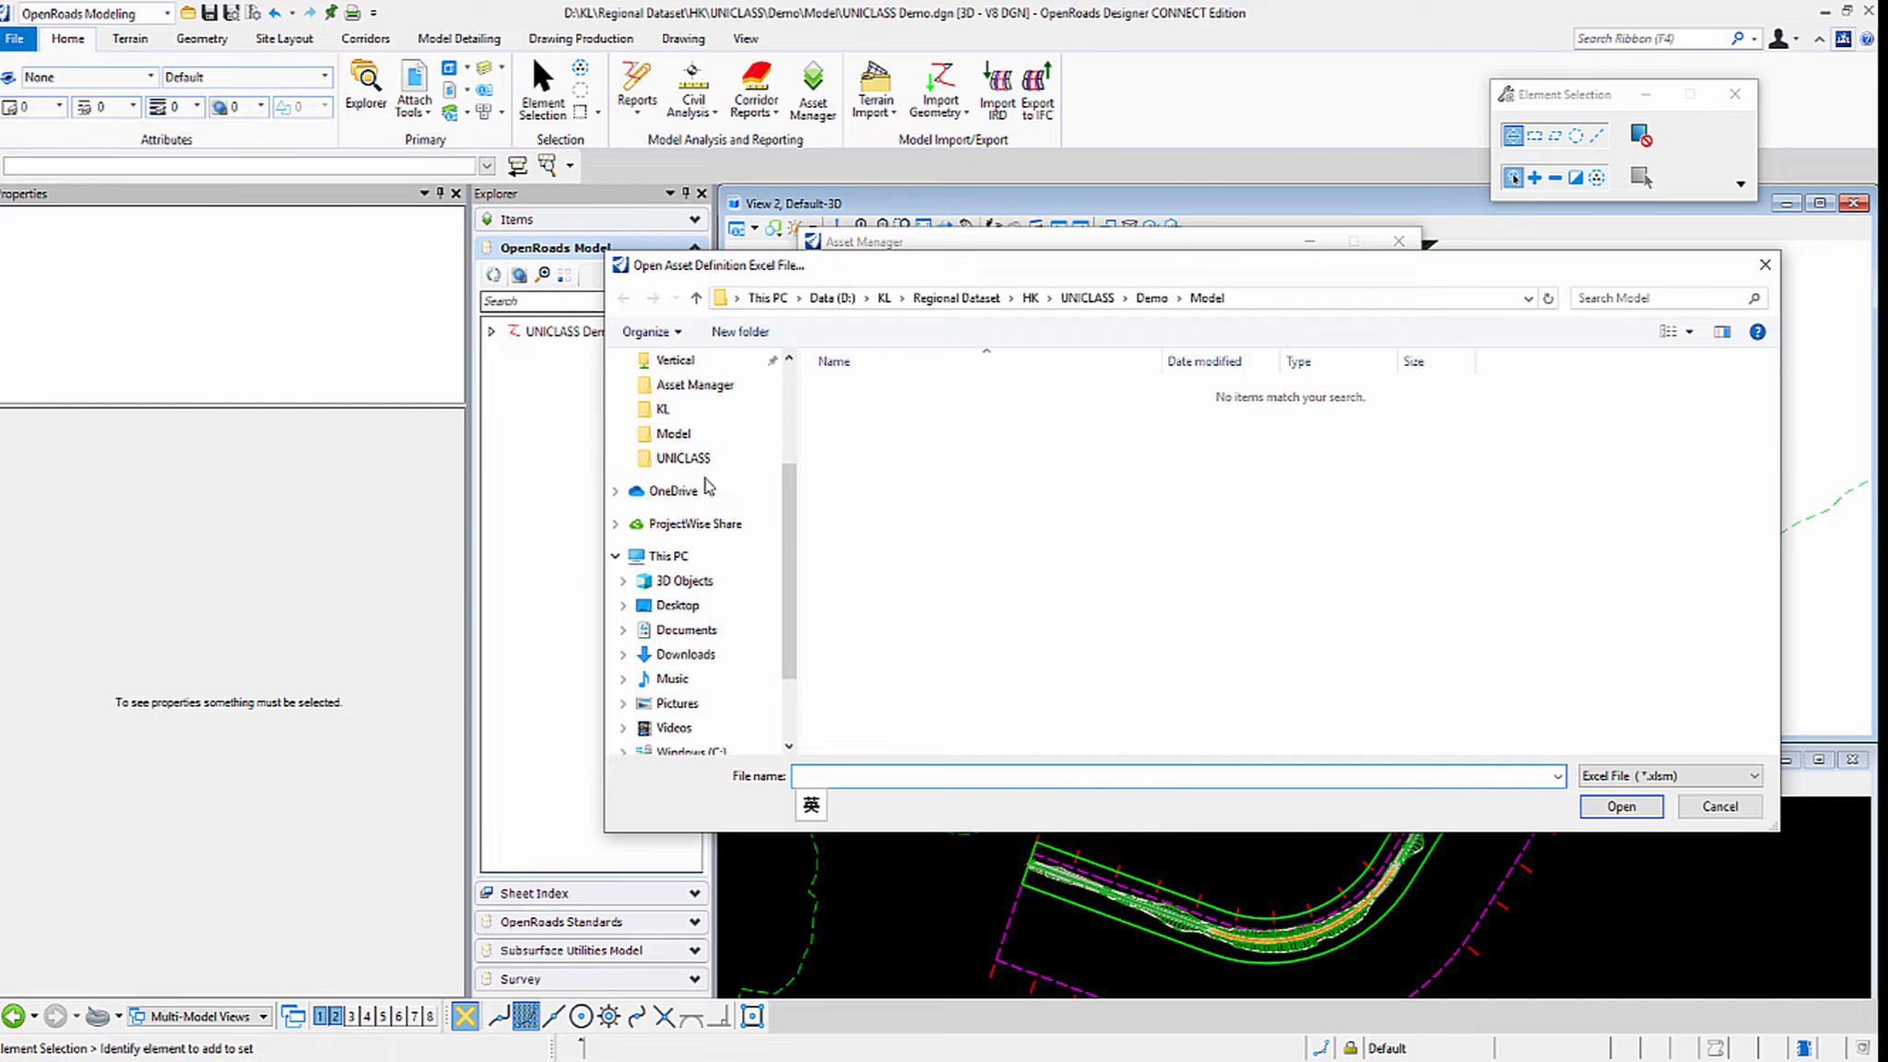
pyautogui.click(693, 483)
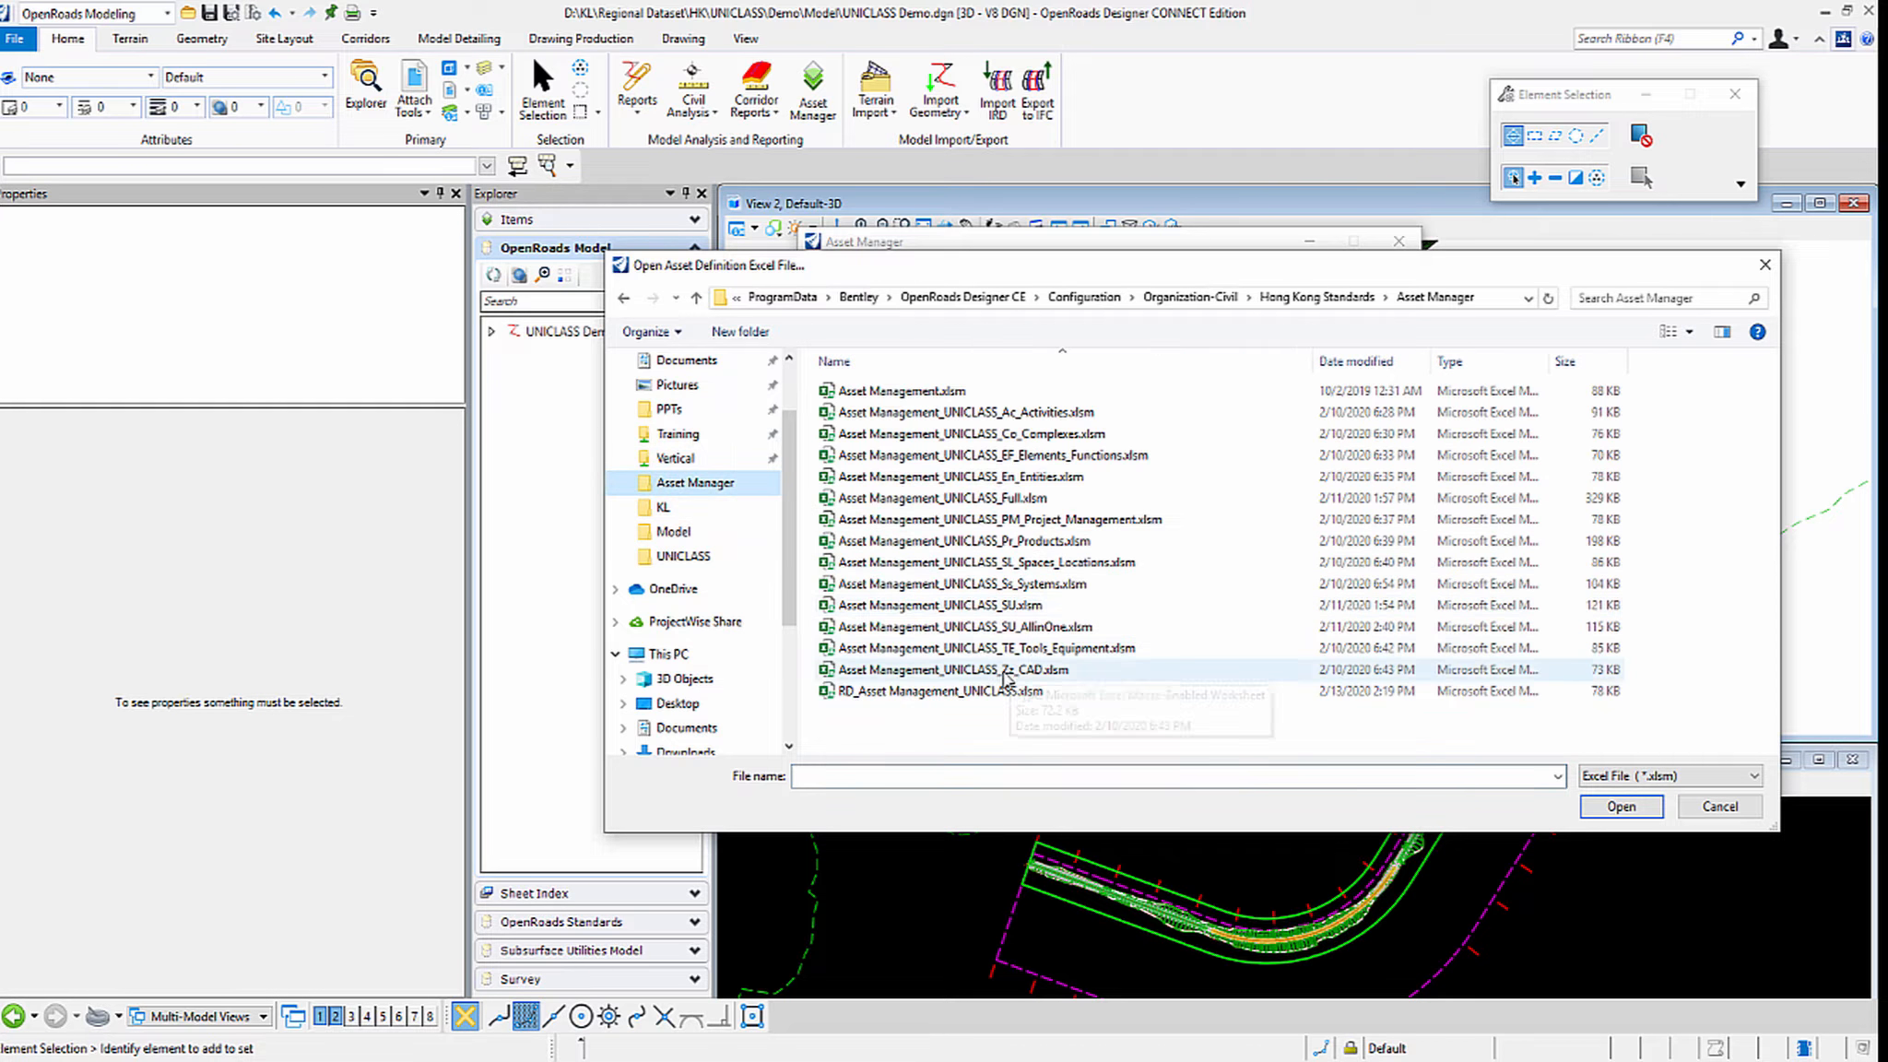
pyautogui.click(952, 693)
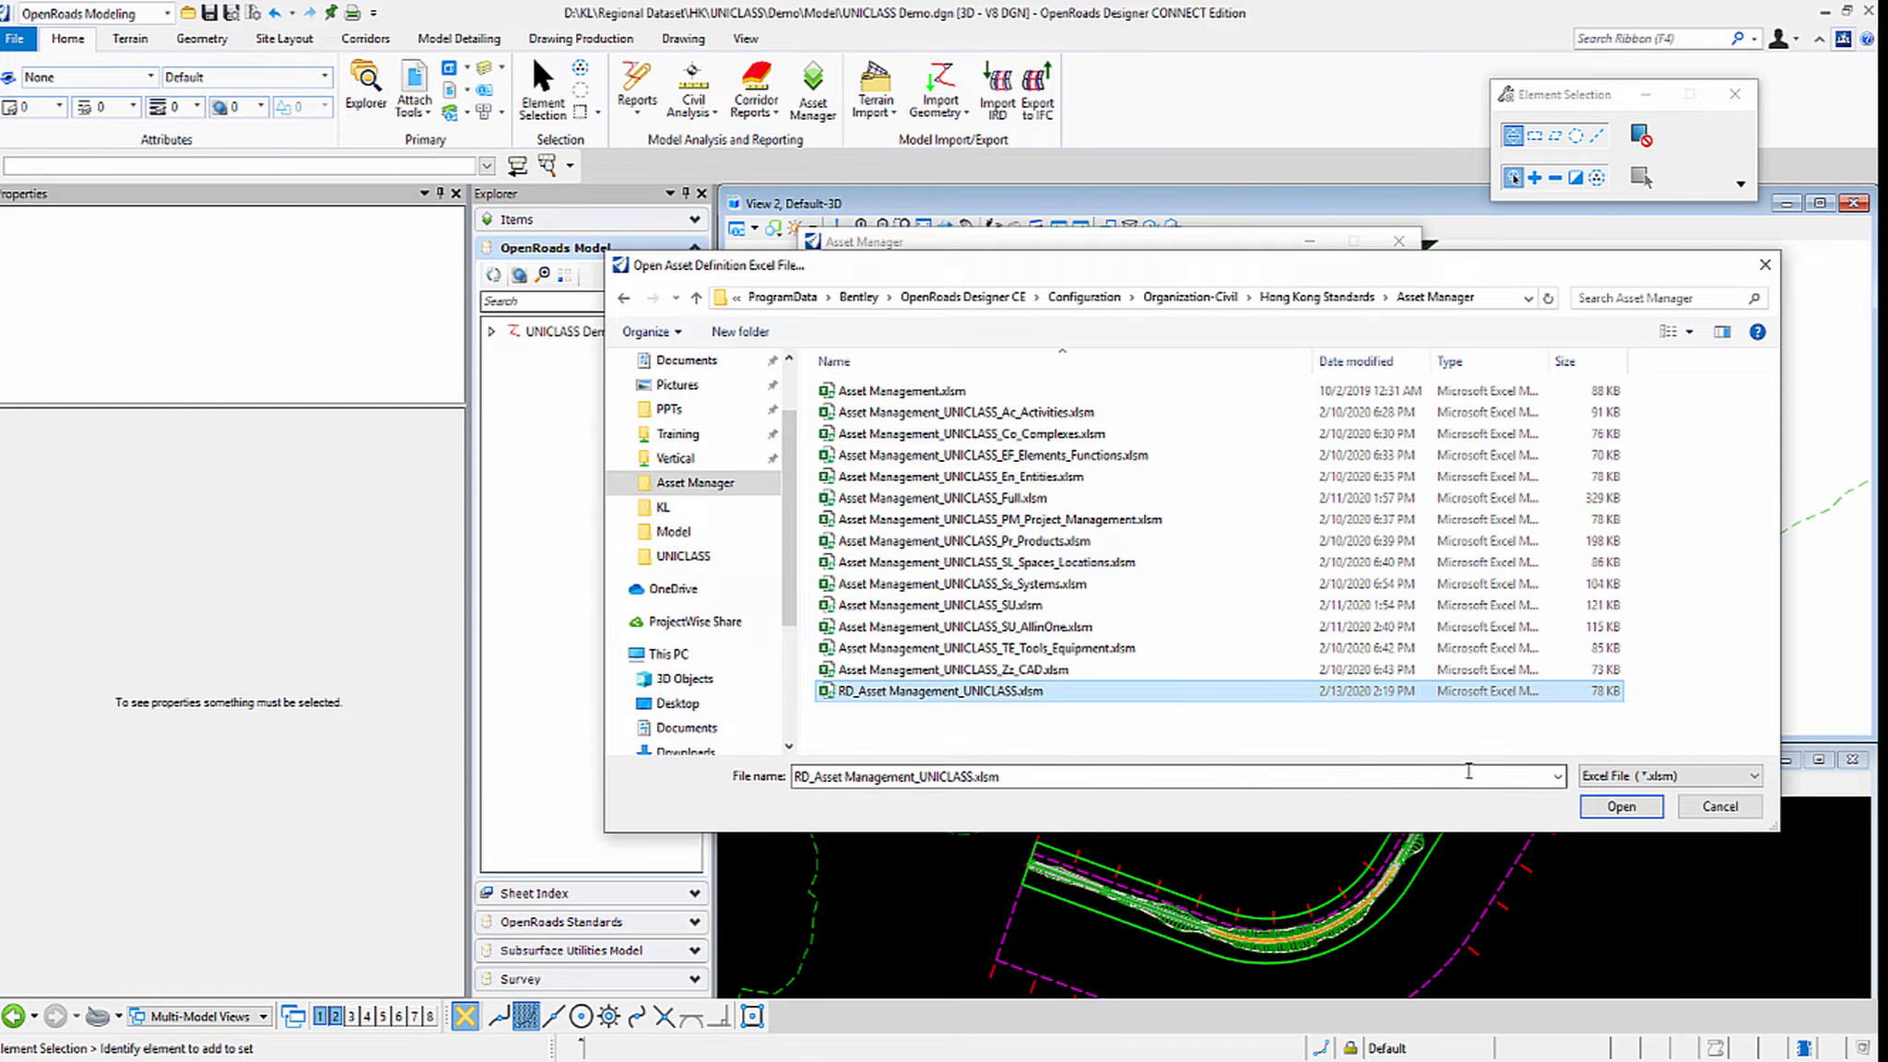
pyautogui.click(1621, 816)
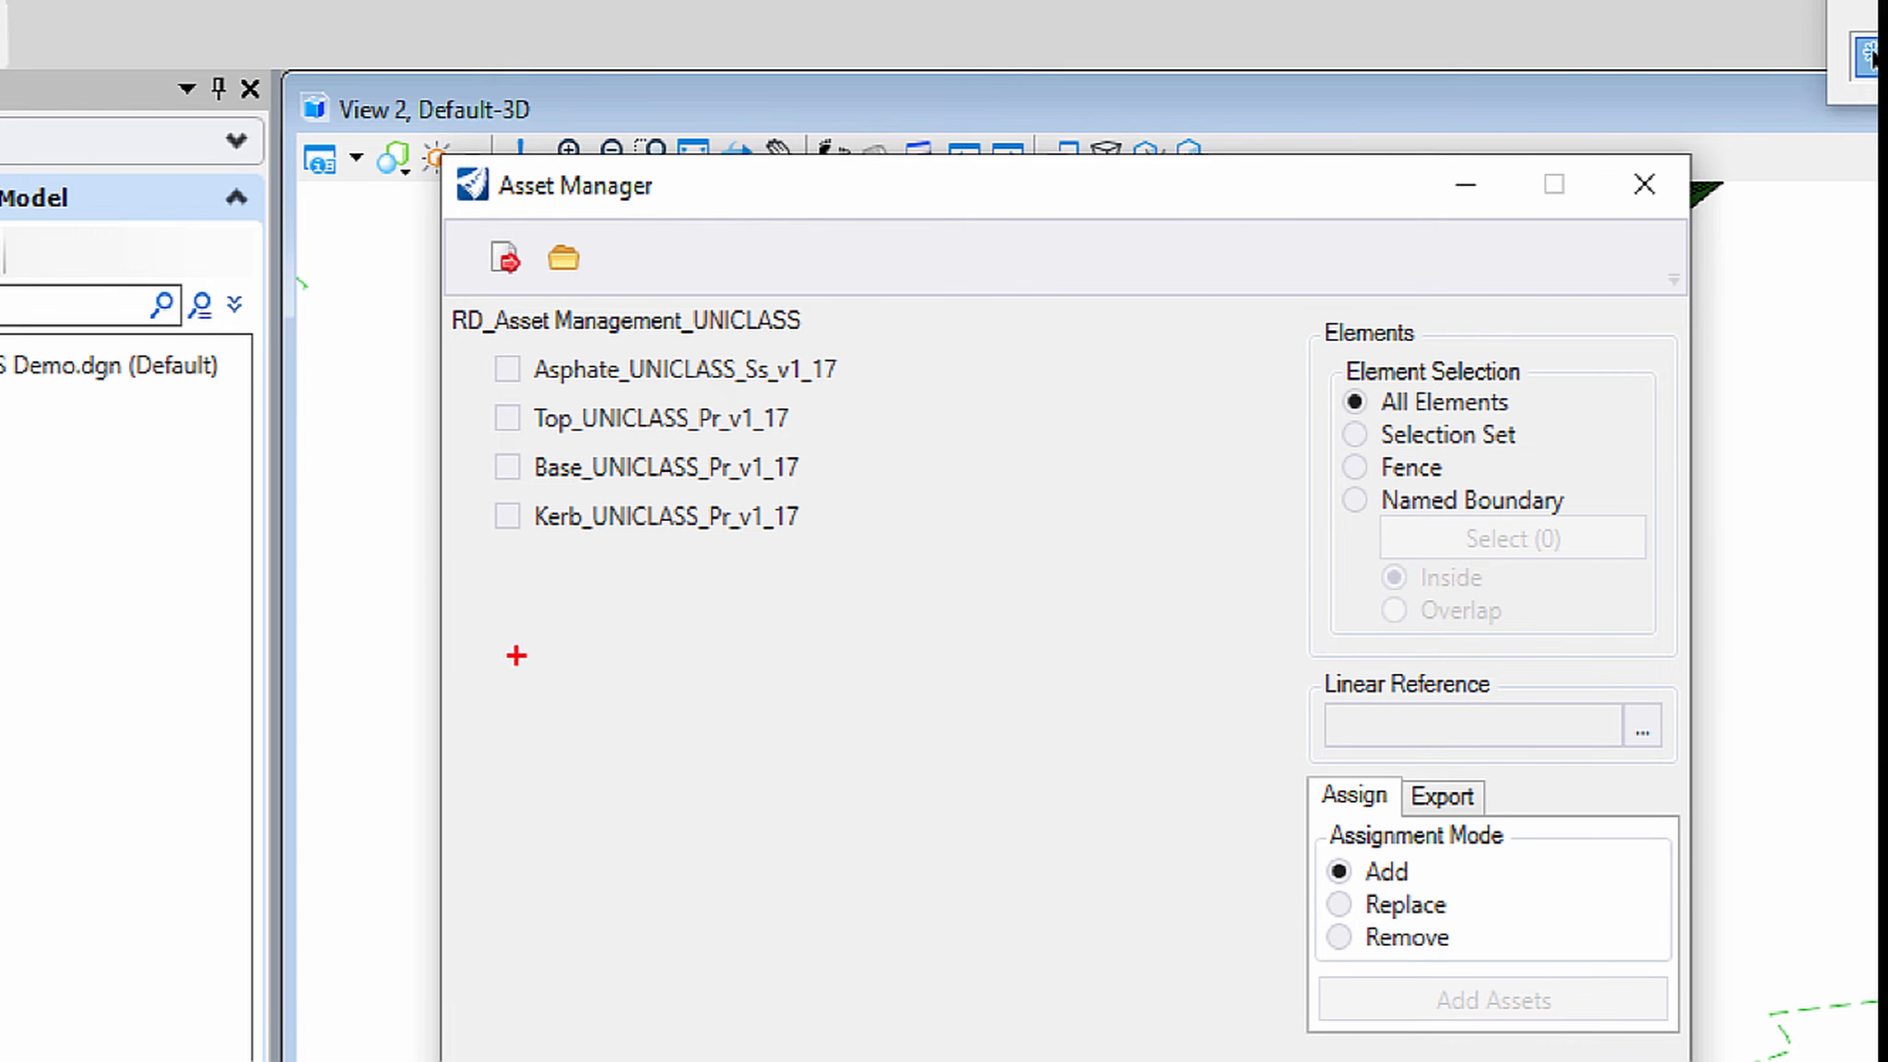
# Enable the asset definitions Asphate_UNICLASS_Ss_v1_17, Top_UNICLASS_Pr_v1_17, Base_UNICLASS_Pr_v1_17 and Kerb_UNICLASS_Pr_v1_17.
pyautogui.moveTo(516, 655)
pyautogui.mouseDown()
pyautogui.moveTo(323, 512)
pyautogui.moveTo(963, 293)
pyautogui.moveTo(1014, 680)
pyautogui.moveTo(523, 713)
pyautogui.moveTo(480, 616)
pyautogui.mouseUp()
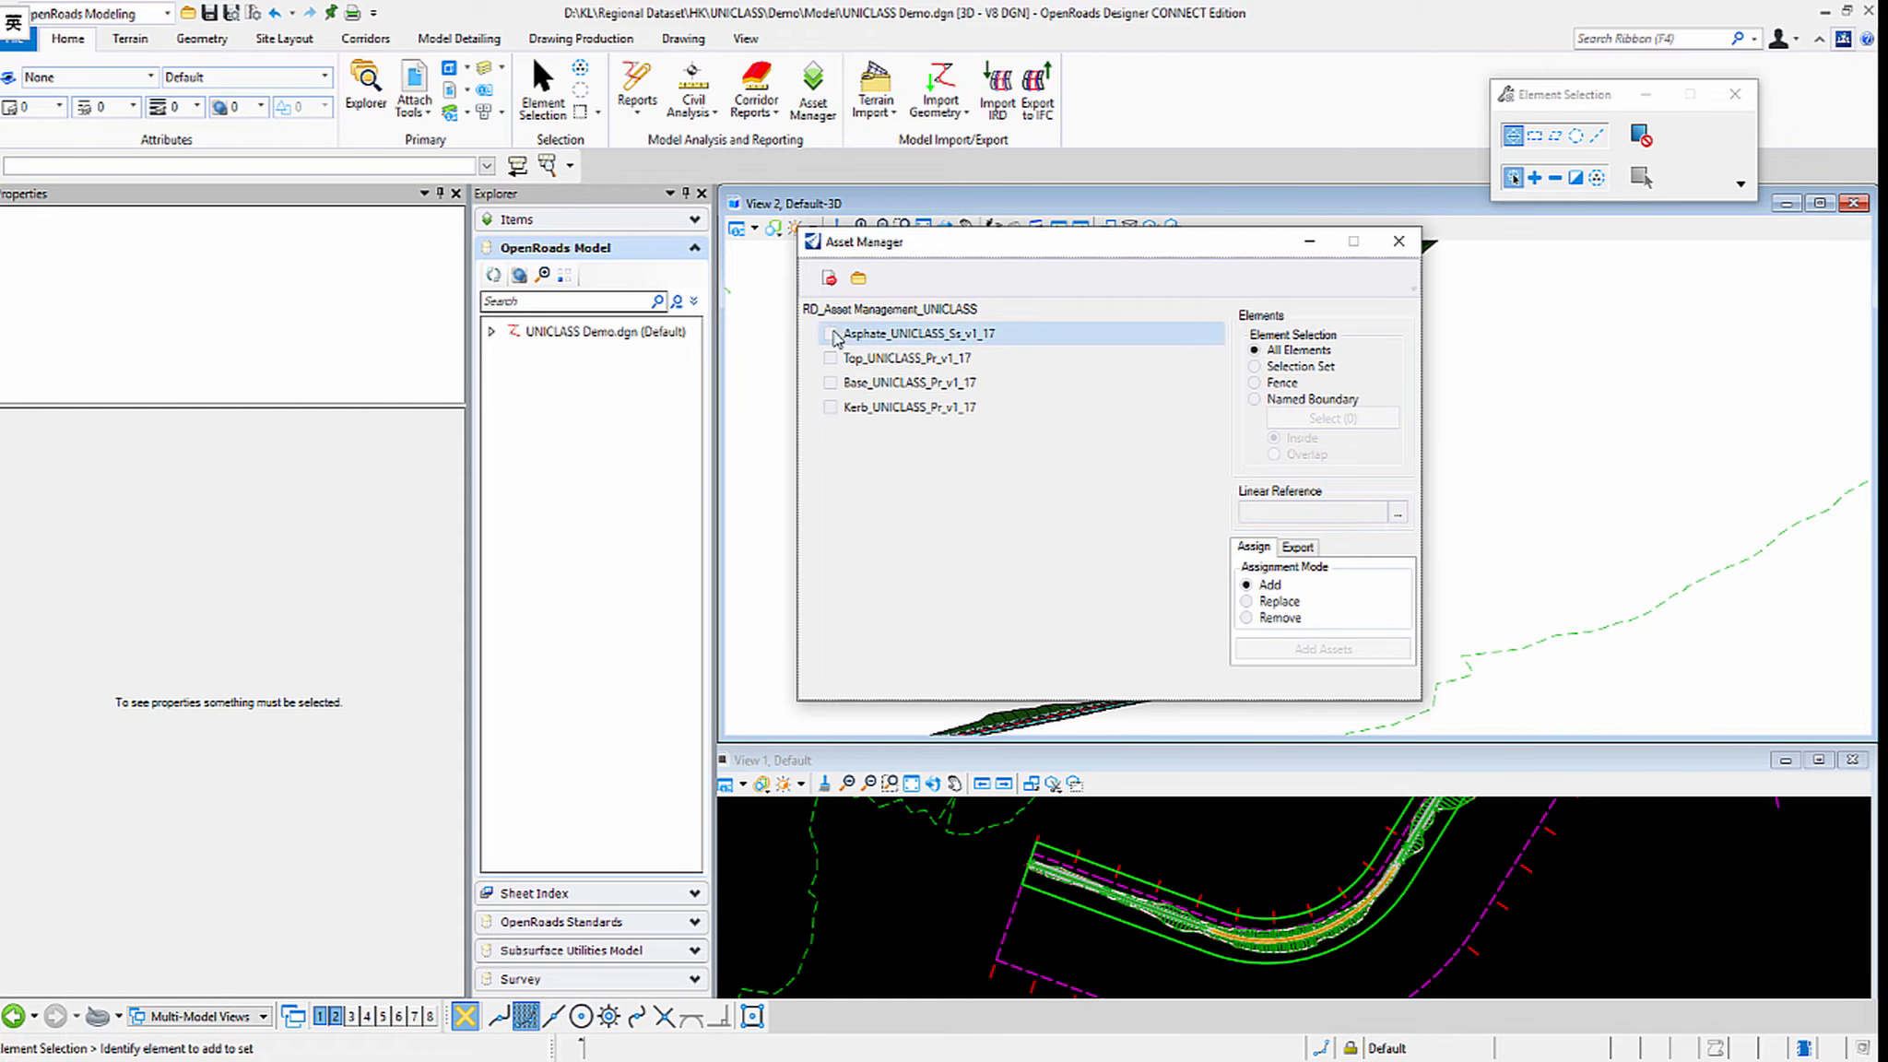
pyautogui.click(832, 335)
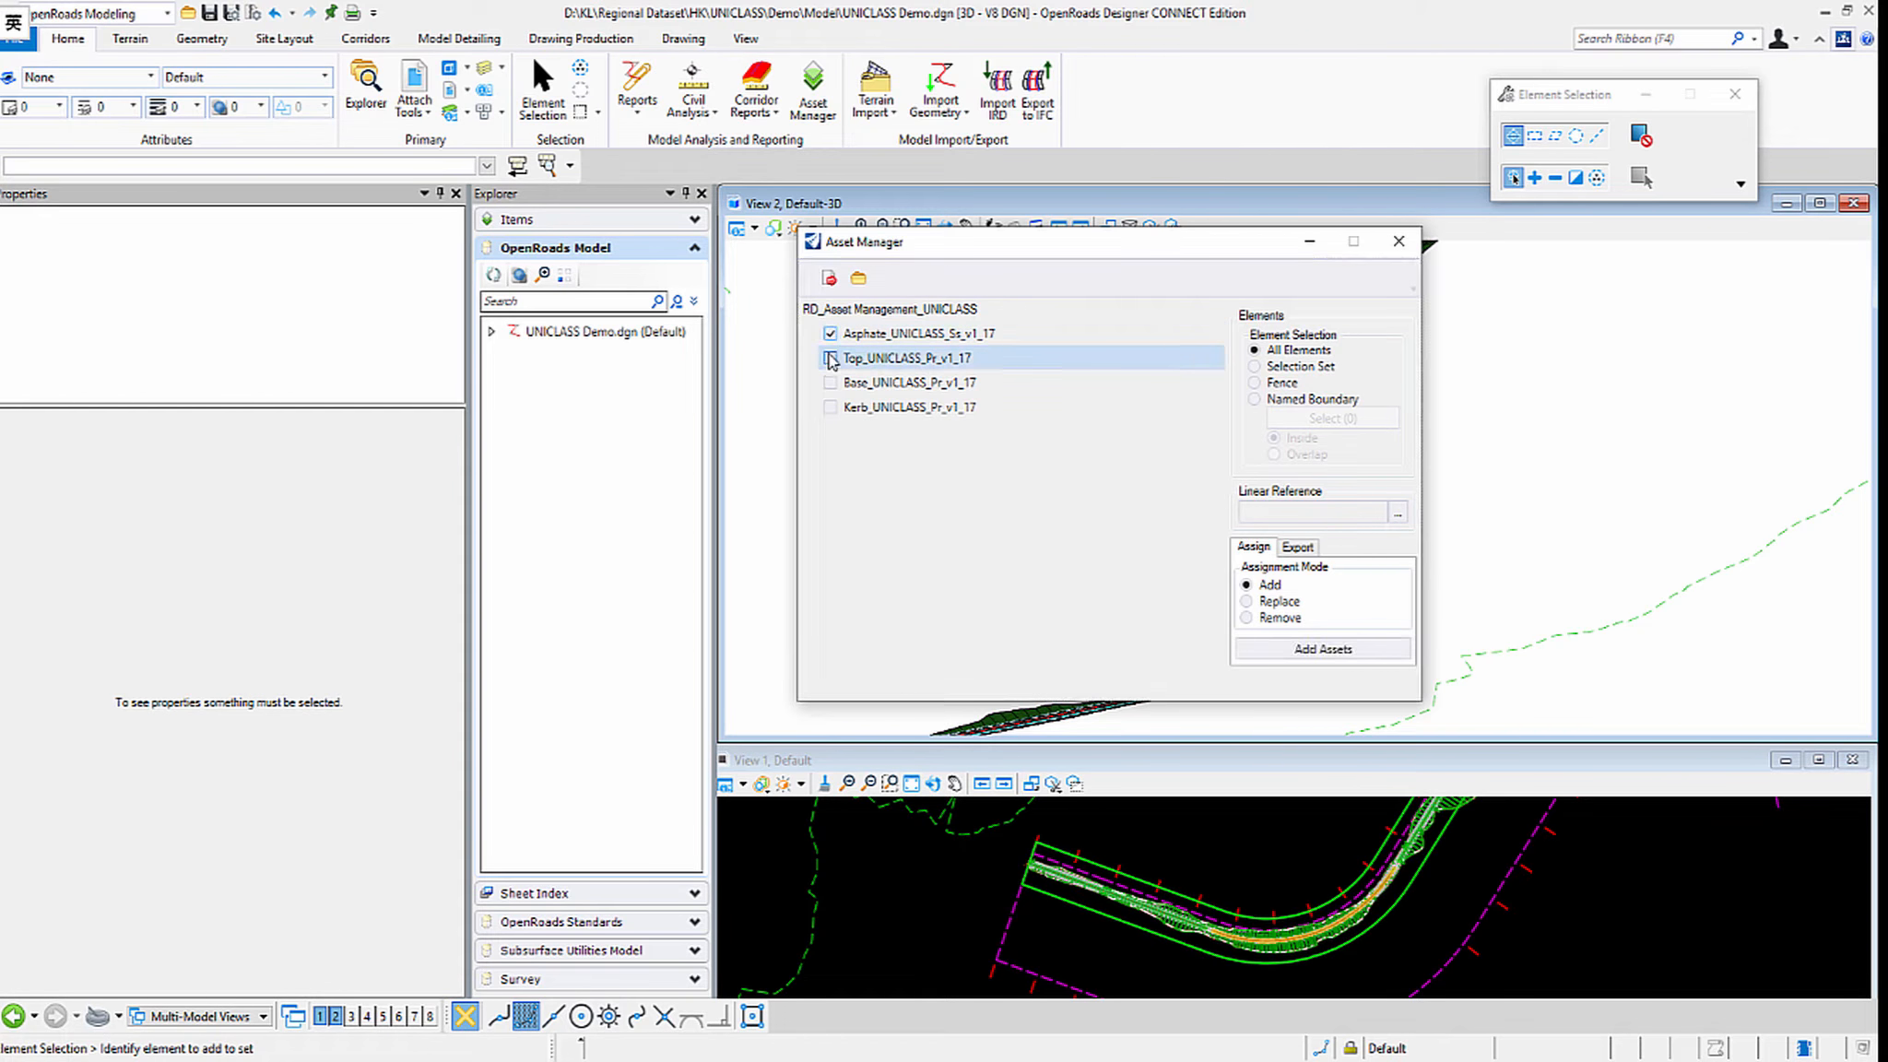
pyautogui.click(831, 359)
pyautogui.click(830, 382)
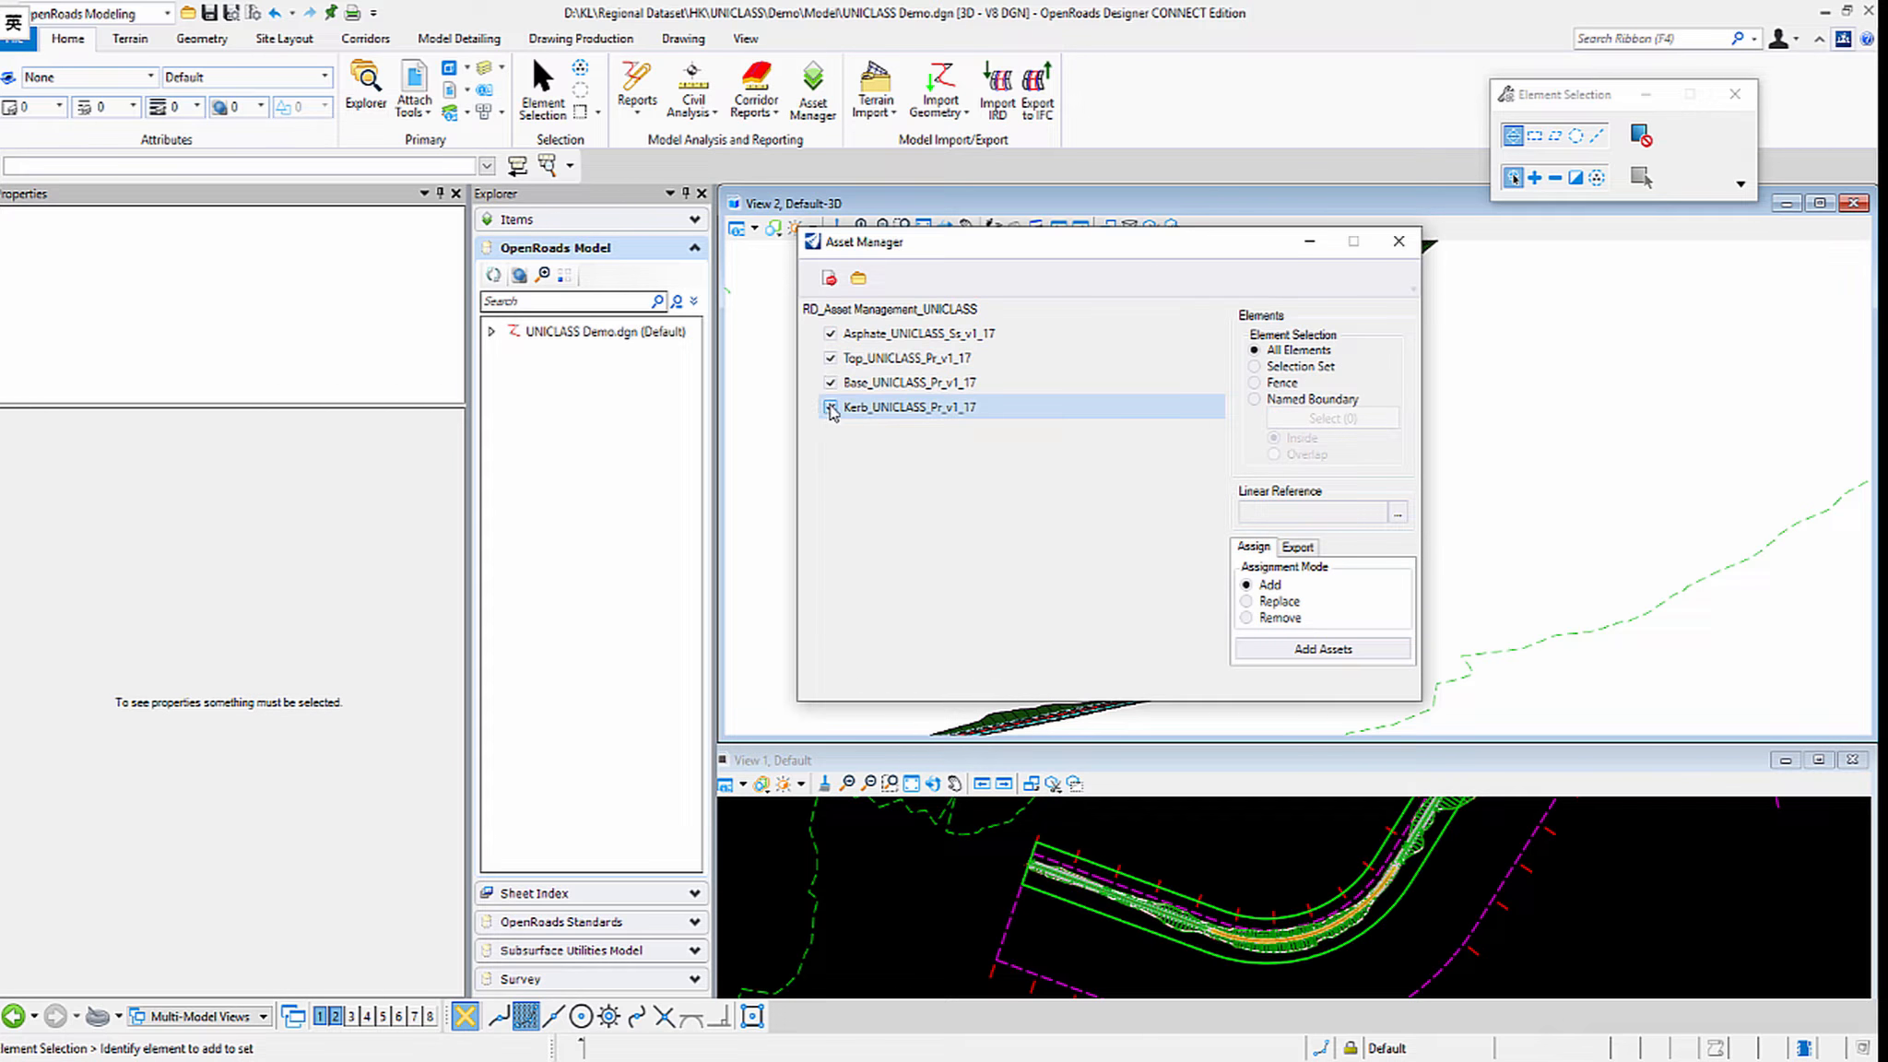
pyautogui.click(831, 407)
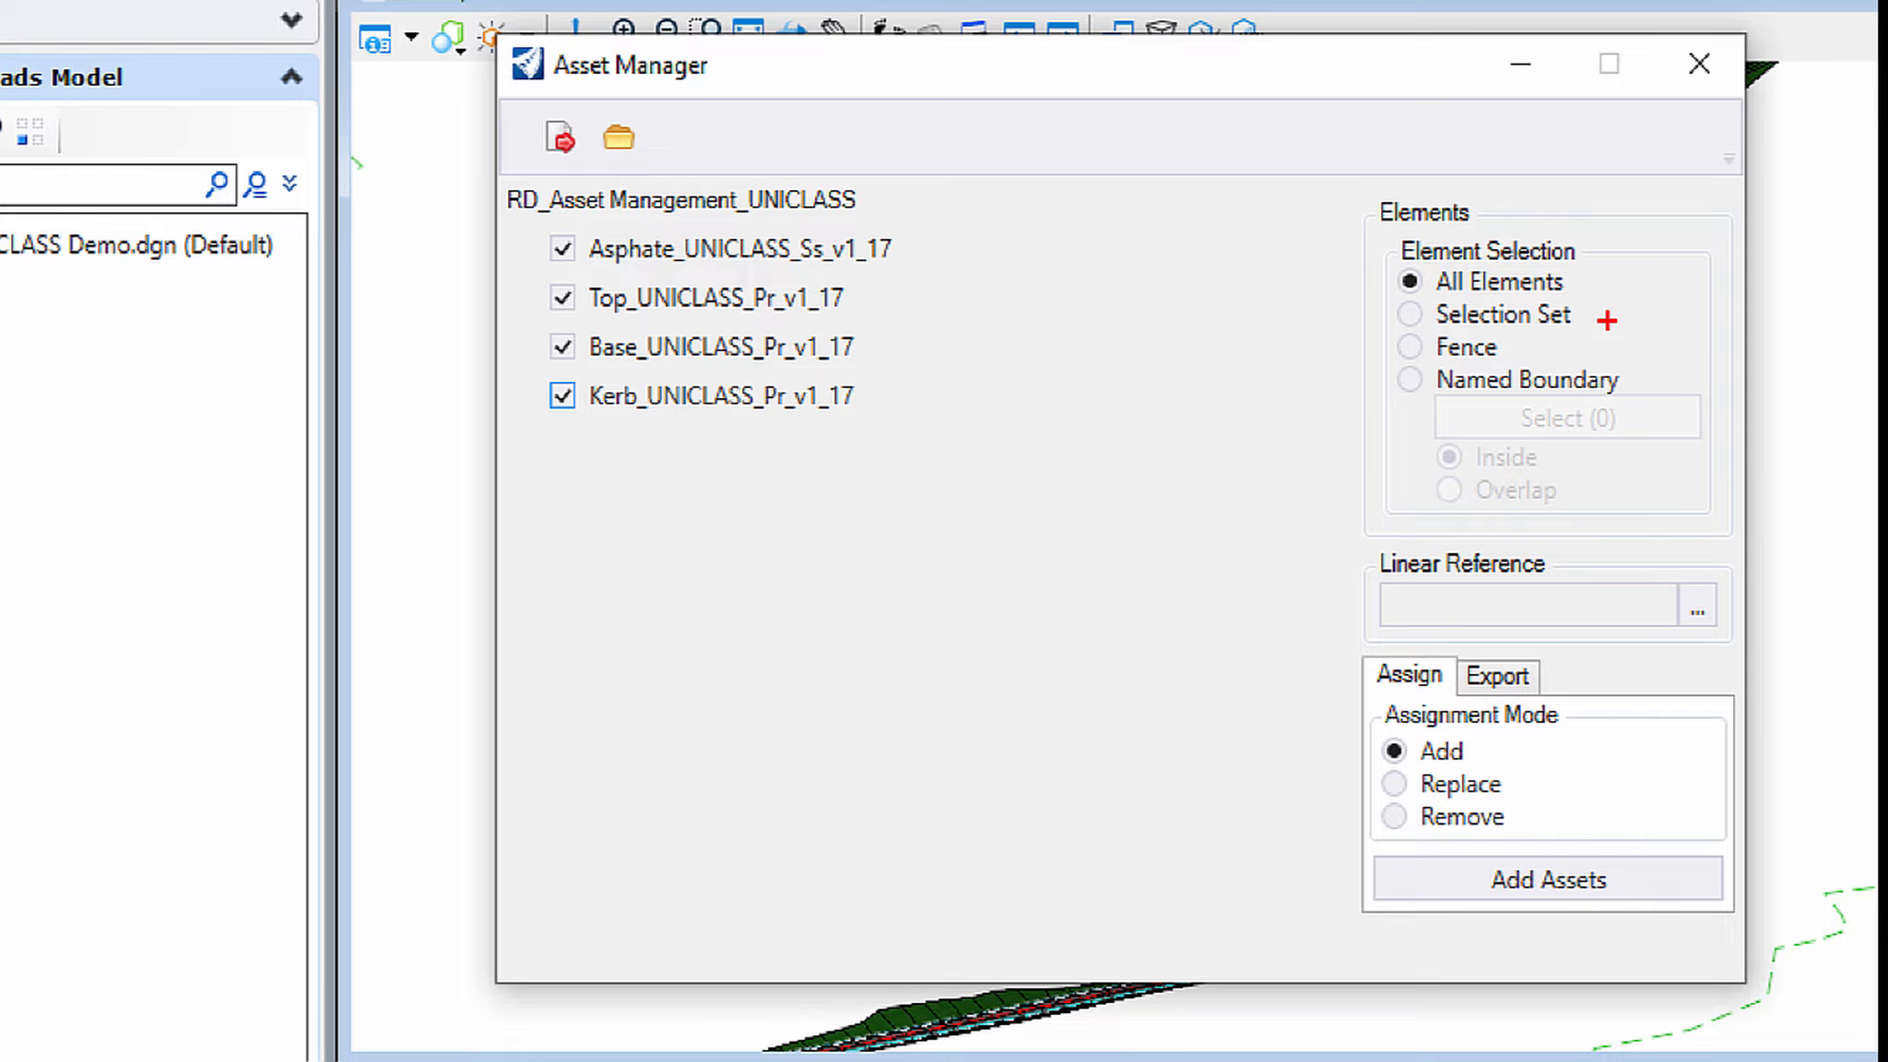
# Add the enabled assets to the model with All Elements as the element selection and Add as the assignment mode.
pyautogui.moveTo(1364, 293); pyautogui.dragTo(1638, 305)
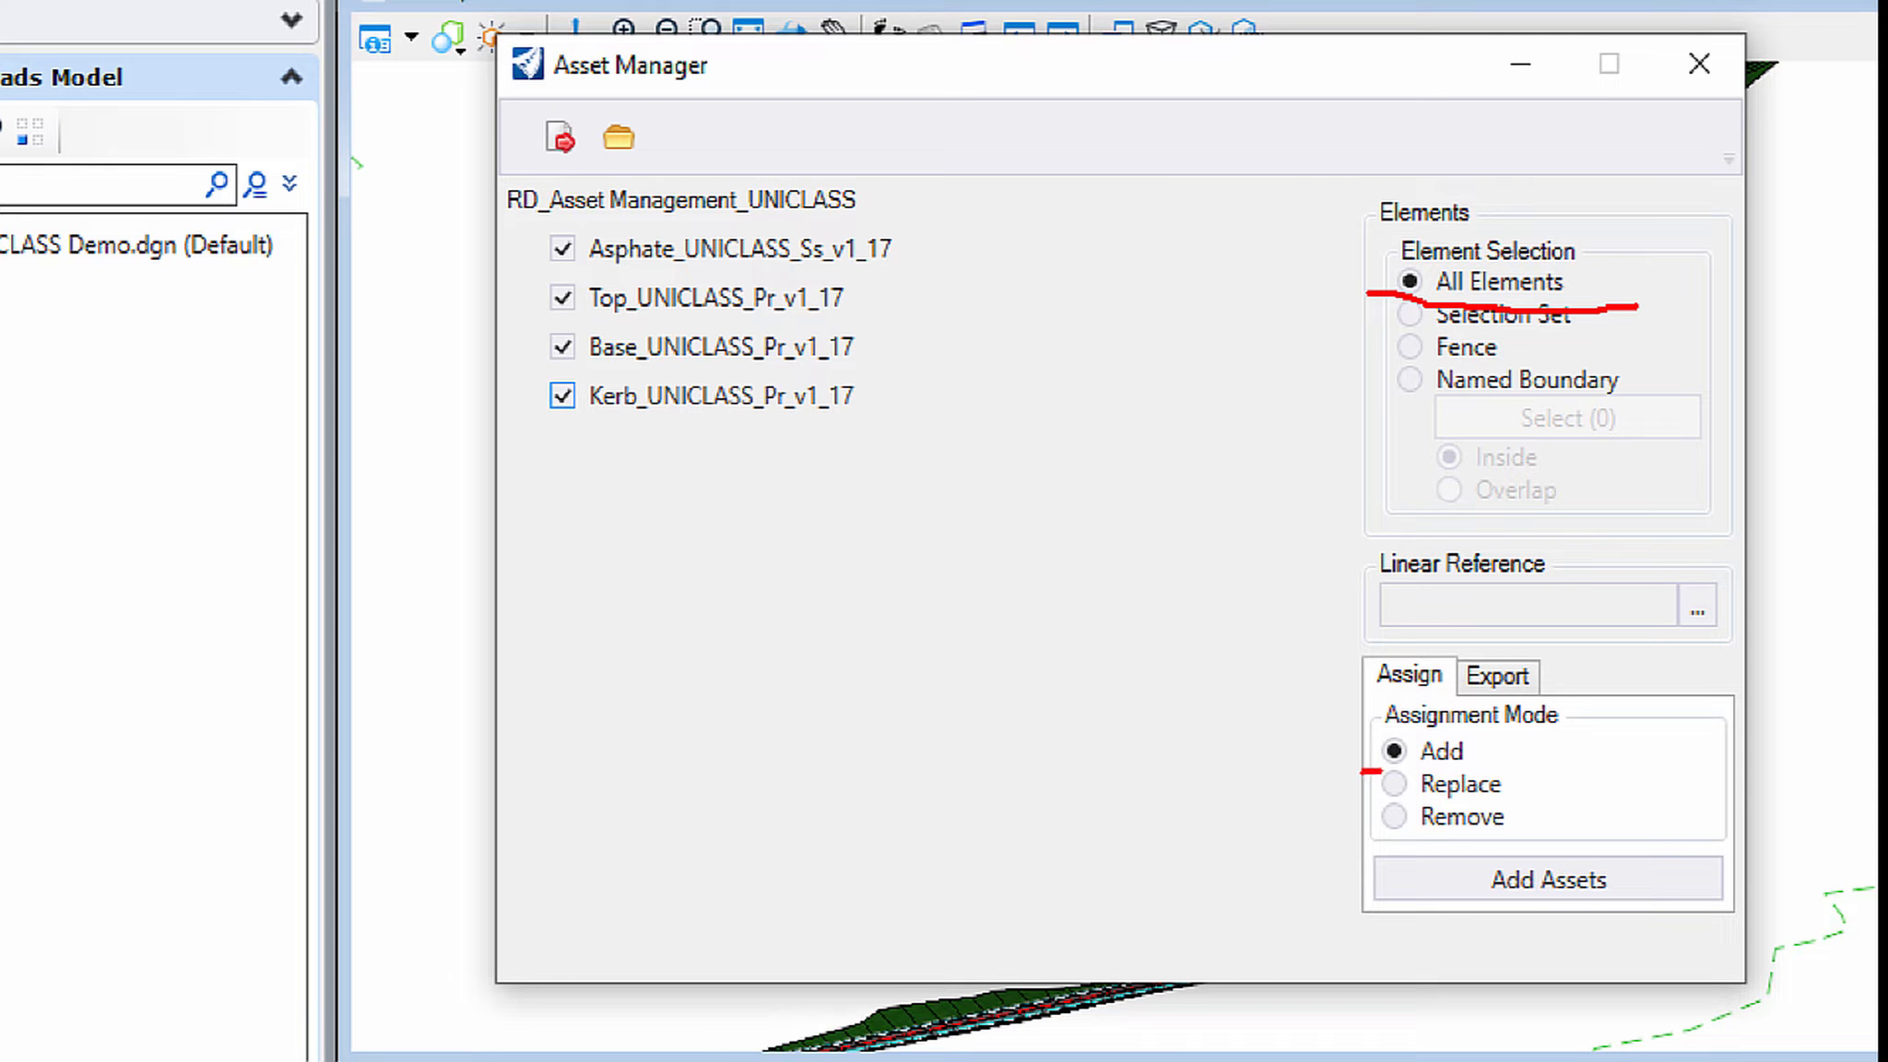
pyautogui.moveTo(1380, 771)
pyautogui.mouseDown()
pyautogui.moveTo(1531, 758)
pyautogui.moveTo(1547, 647)
pyautogui.moveTo(1376, 674)
pyautogui.moveTo(1289, 740)
pyautogui.moveTo(1375, 752)
pyautogui.mouseUp()
pyautogui.press('Escape')
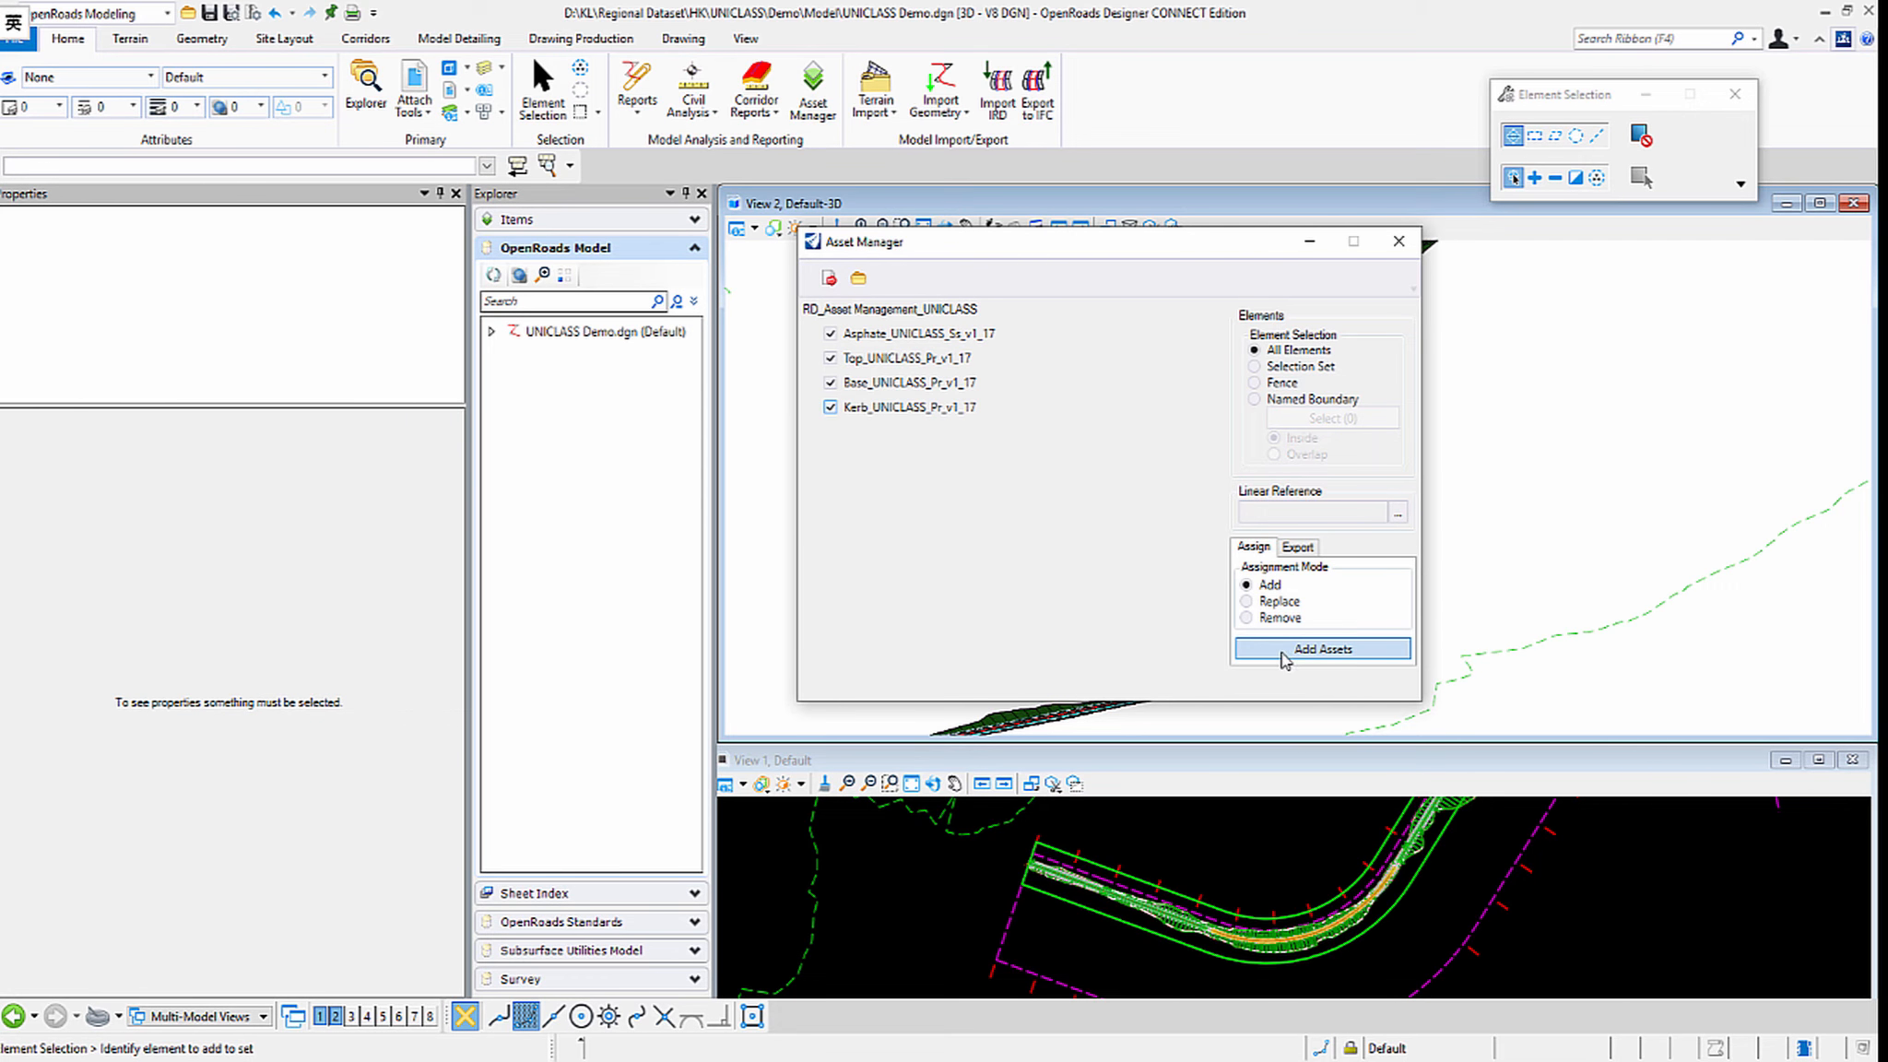
pyautogui.hotkey('ctrl', '1')
pyautogui.moveTo(1280, 656); pyautogui.dragTo(1447, 654)
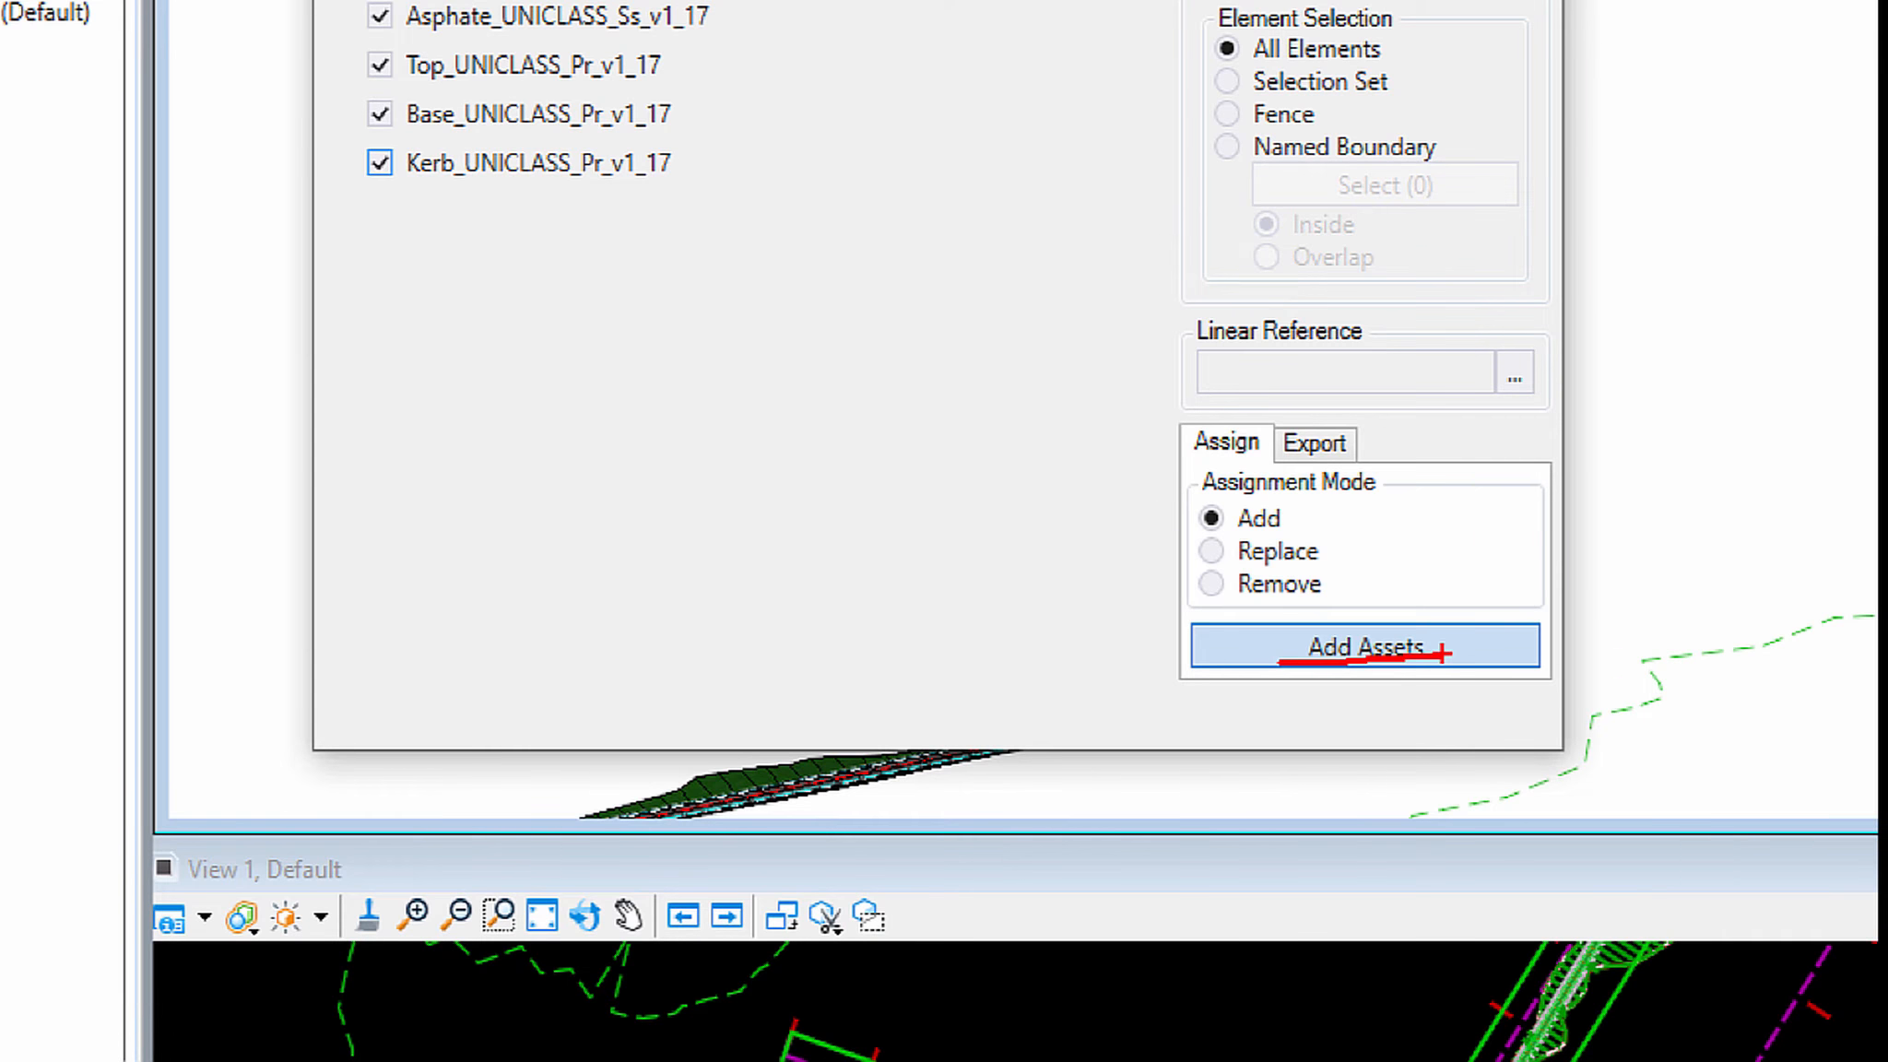
pyautogui.press('Escape')
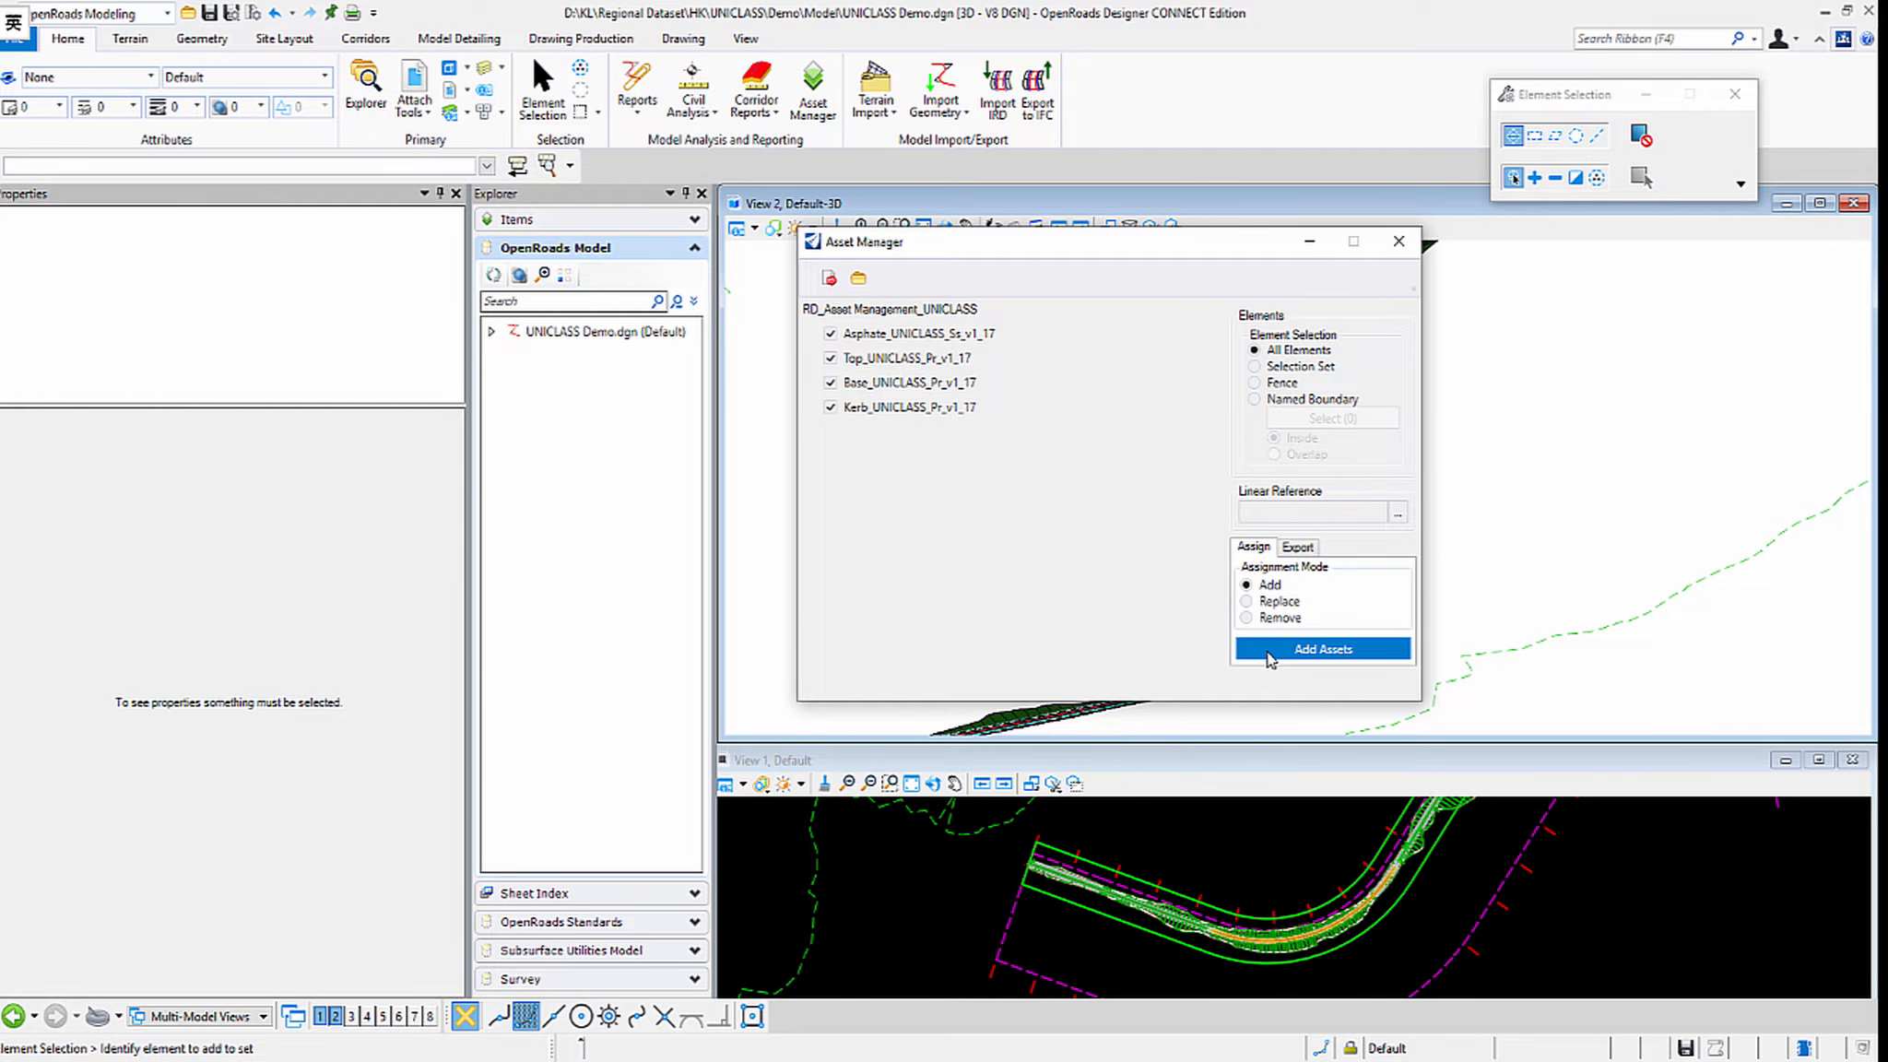
pyautogui.click(1269, 649)
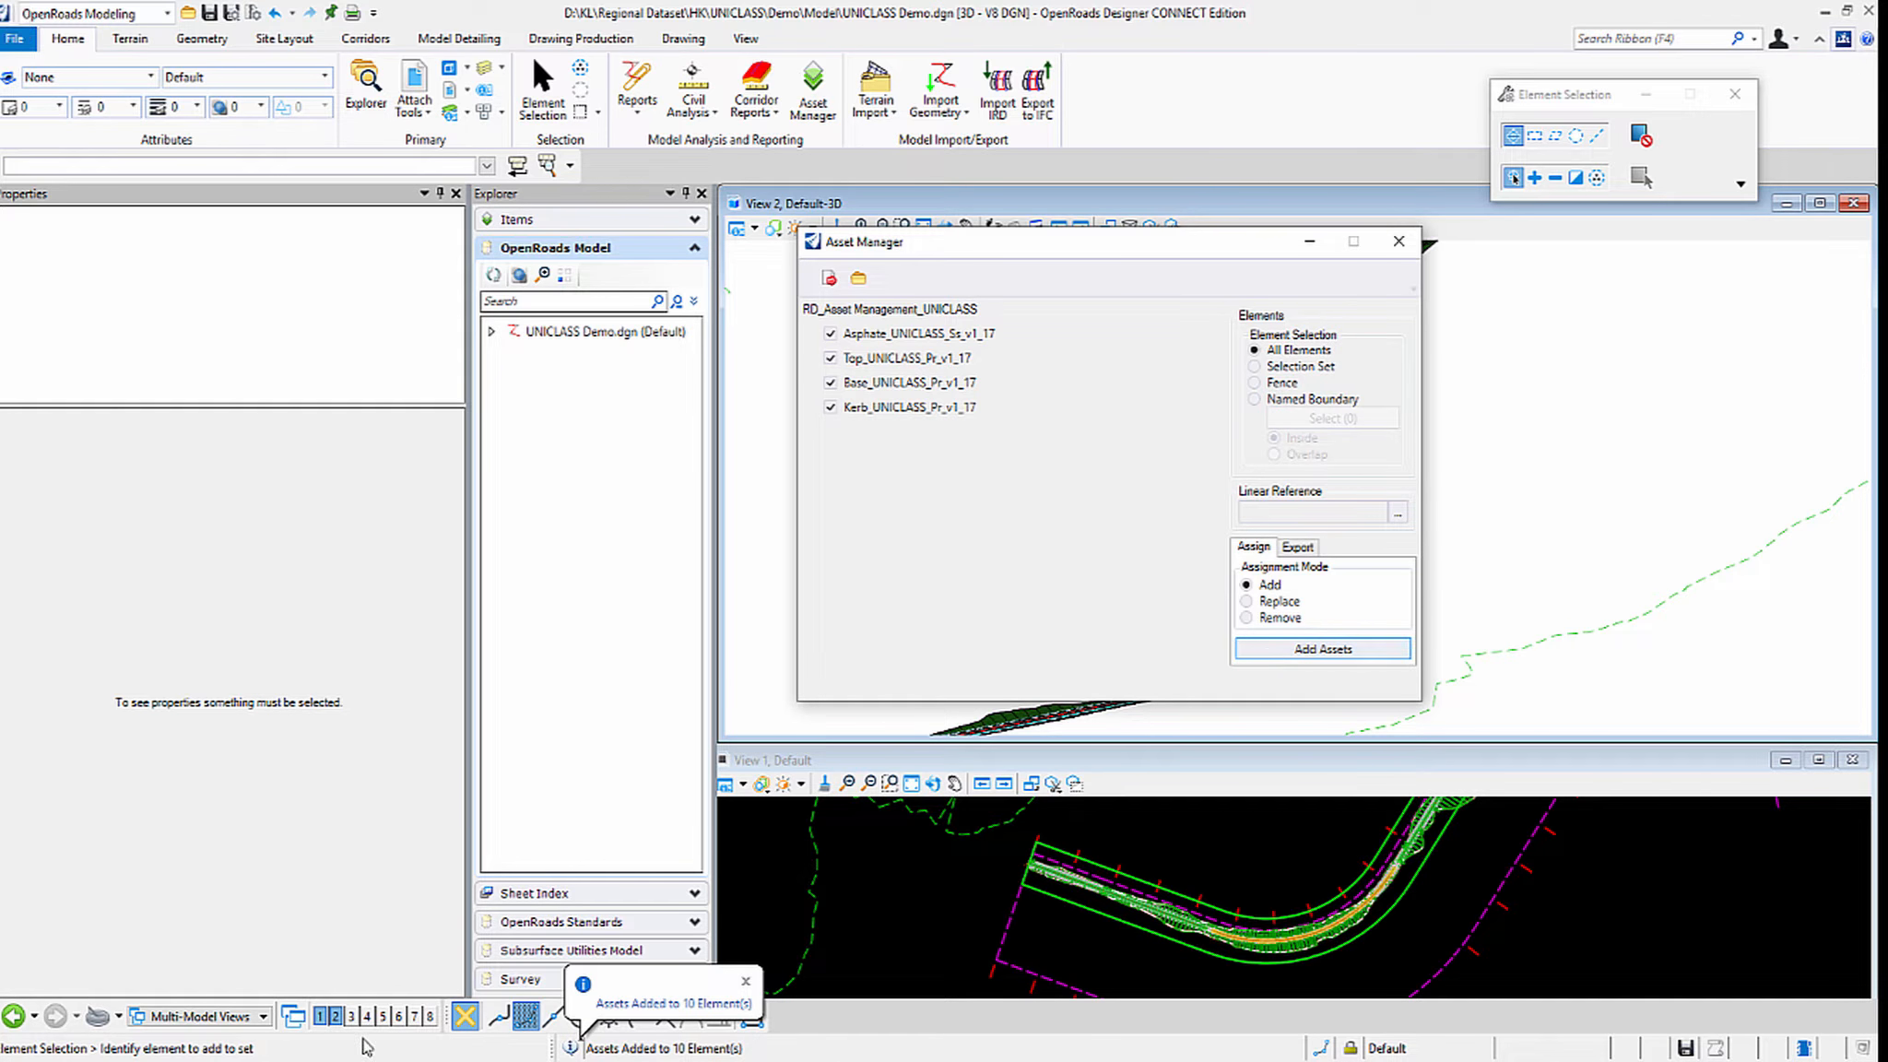
# Check the asset assignment notification, then close the Asset Manager to return to the 3D model.
pyautogui.hotkey('ctrl', '1')
pyautogui.click(545, 956)
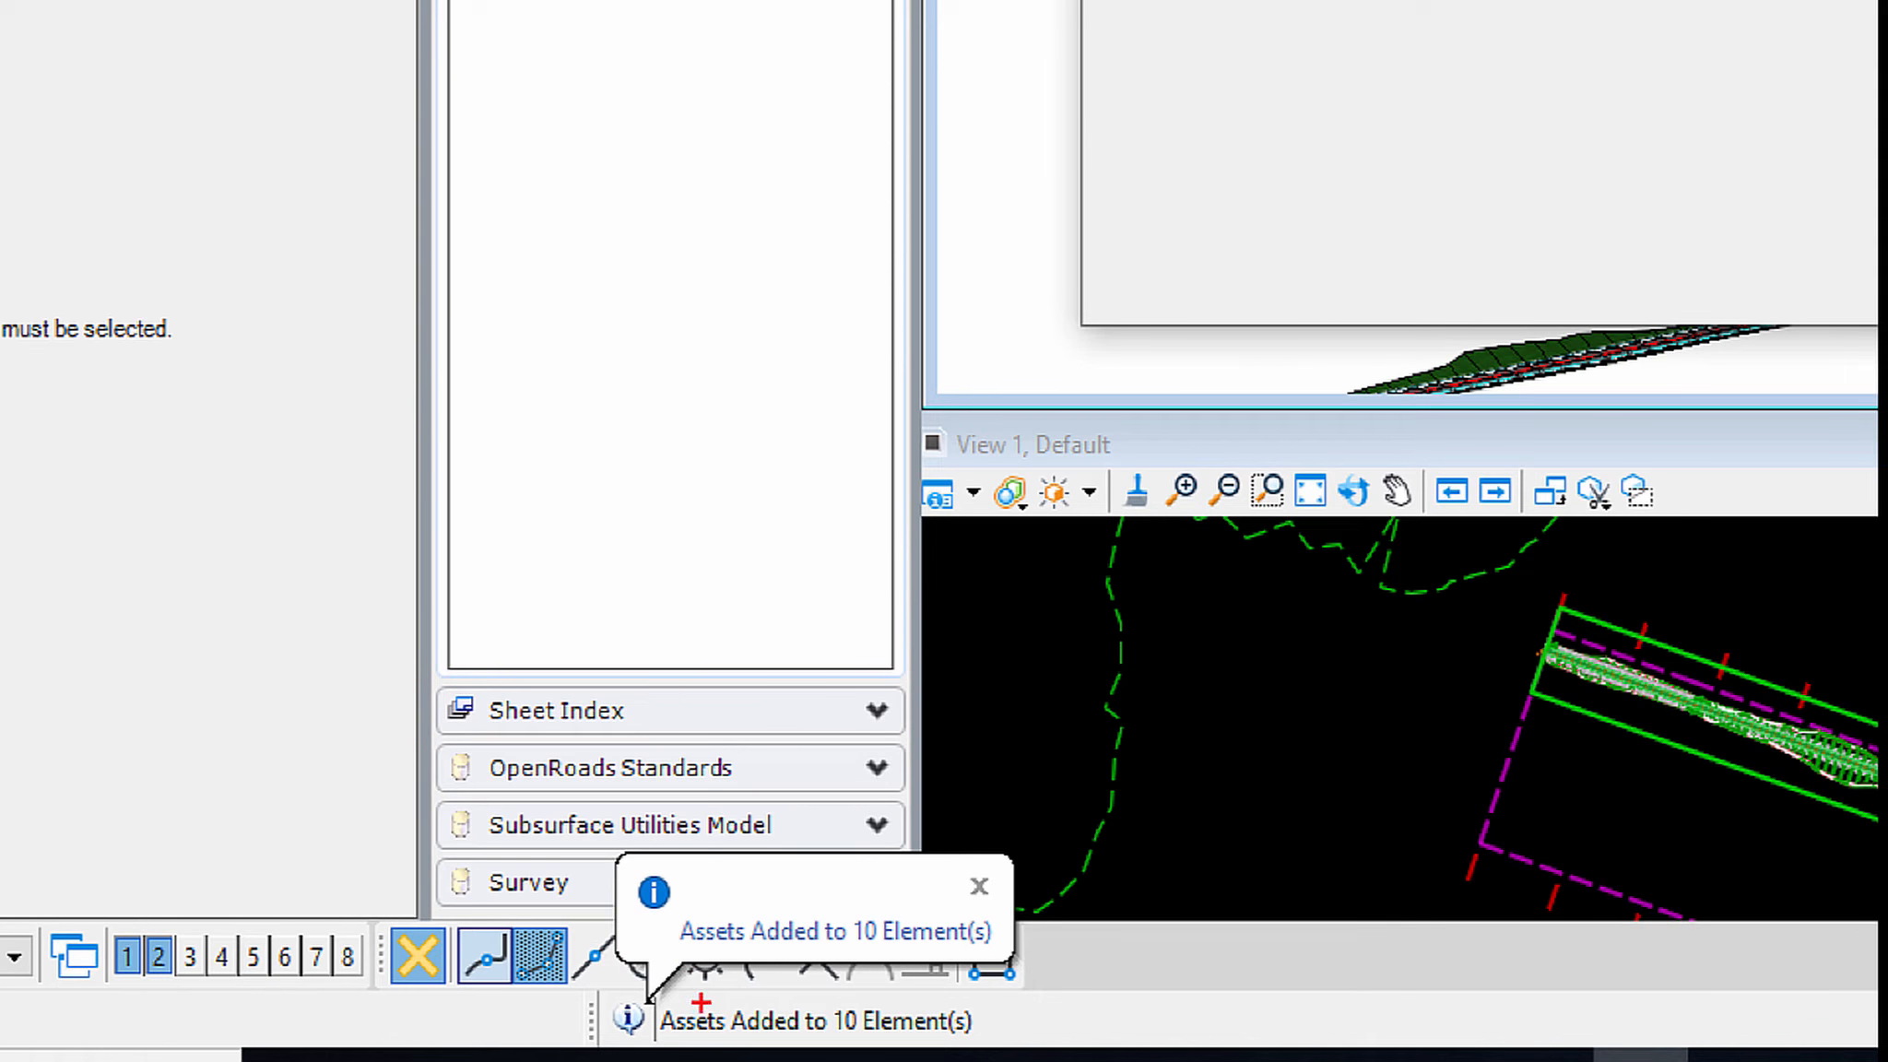
pyautogui.moveTo(701, 1002)
pyautogui.mouseDown()
pyautogui.moveTo(513, 954)
pyautogui.moveTo(1158, 783)
pyautogui.moveTo(991, 959)
pyautogui.moveTo(650, 1005)
pyautogui.mouseUp()
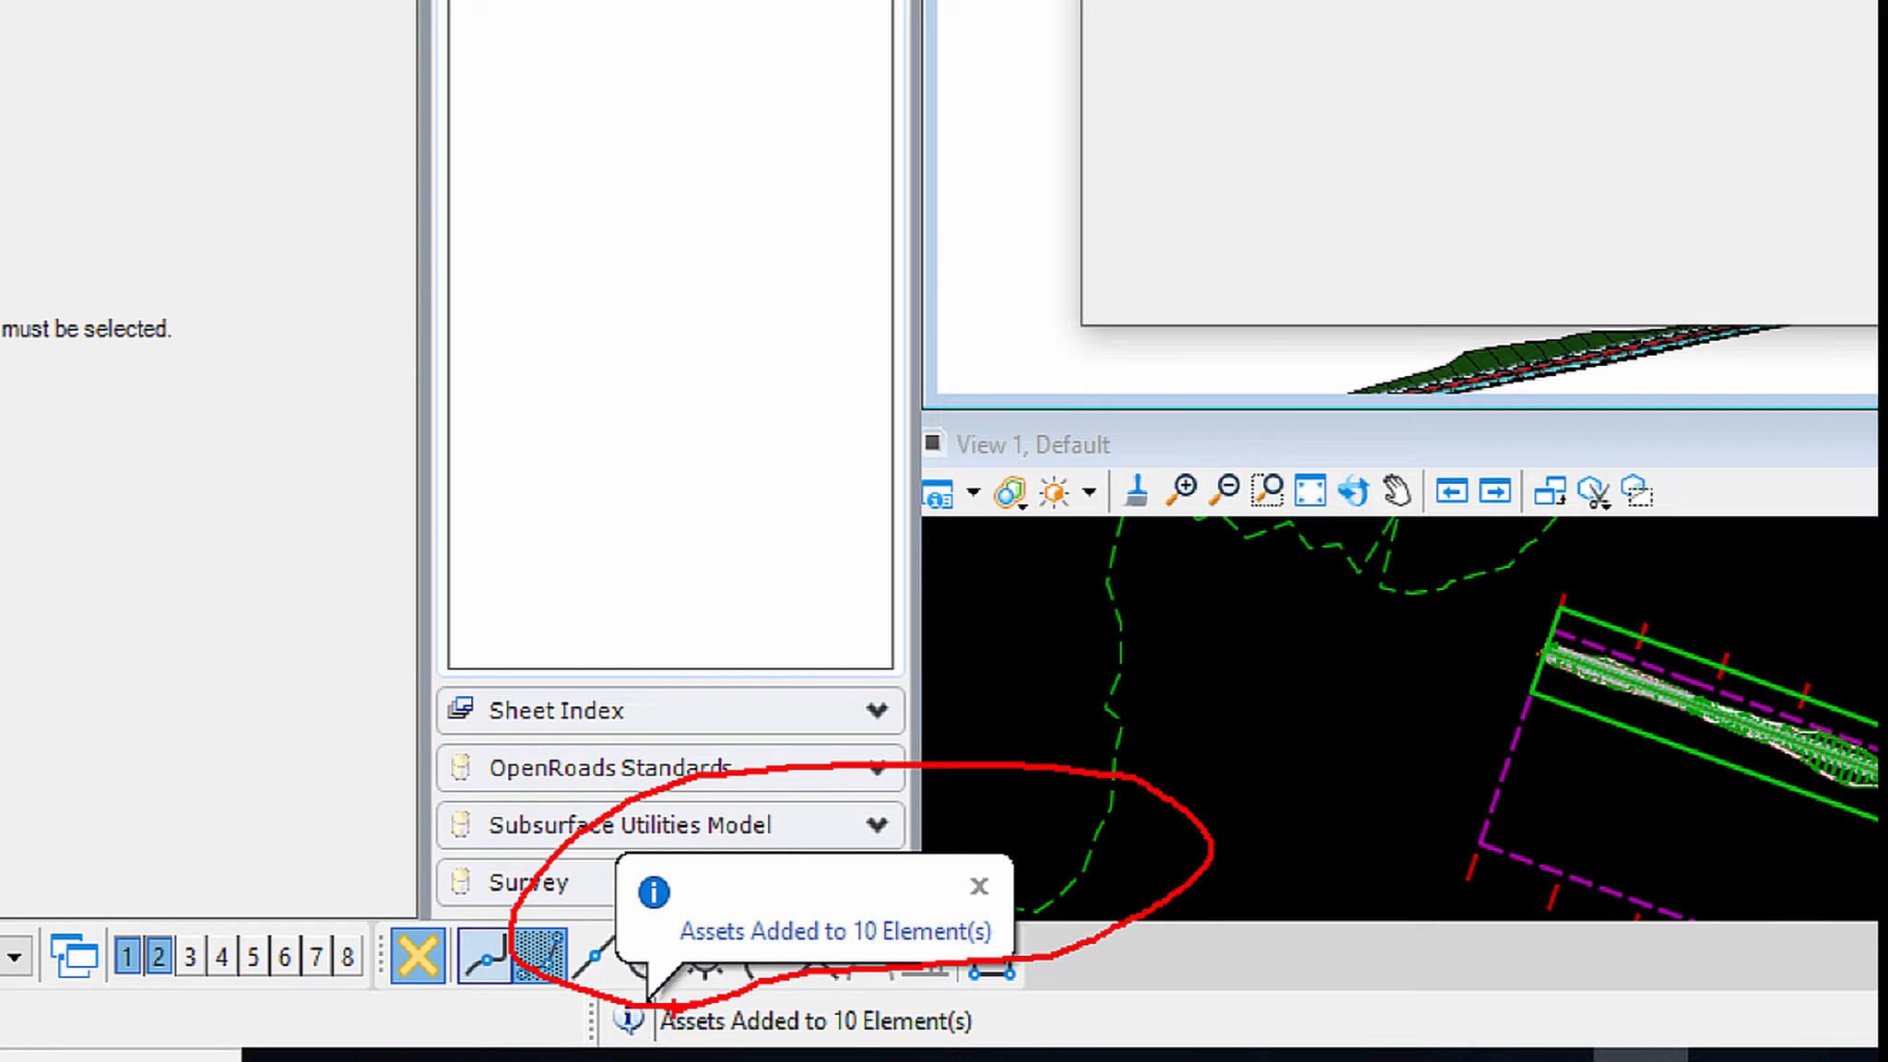
pyautogui.press('Escape')
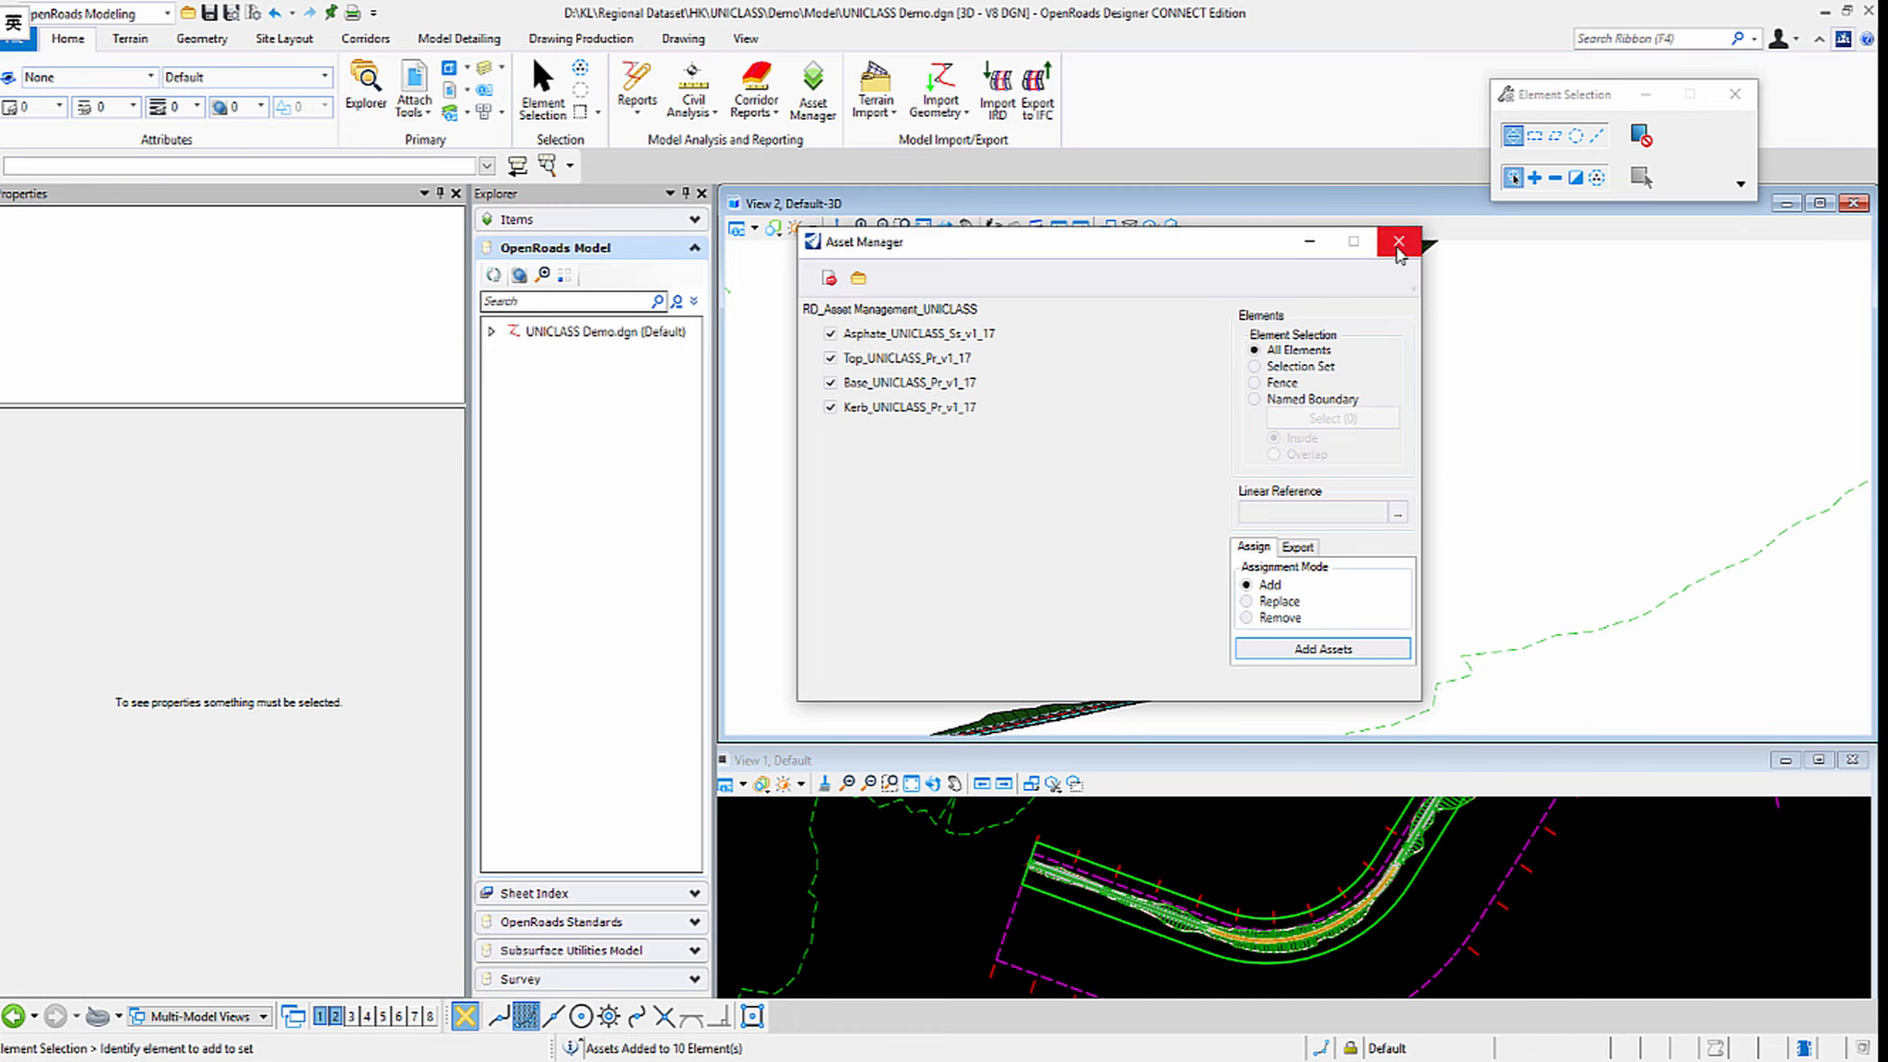
pyautogui.click(1398, 242)
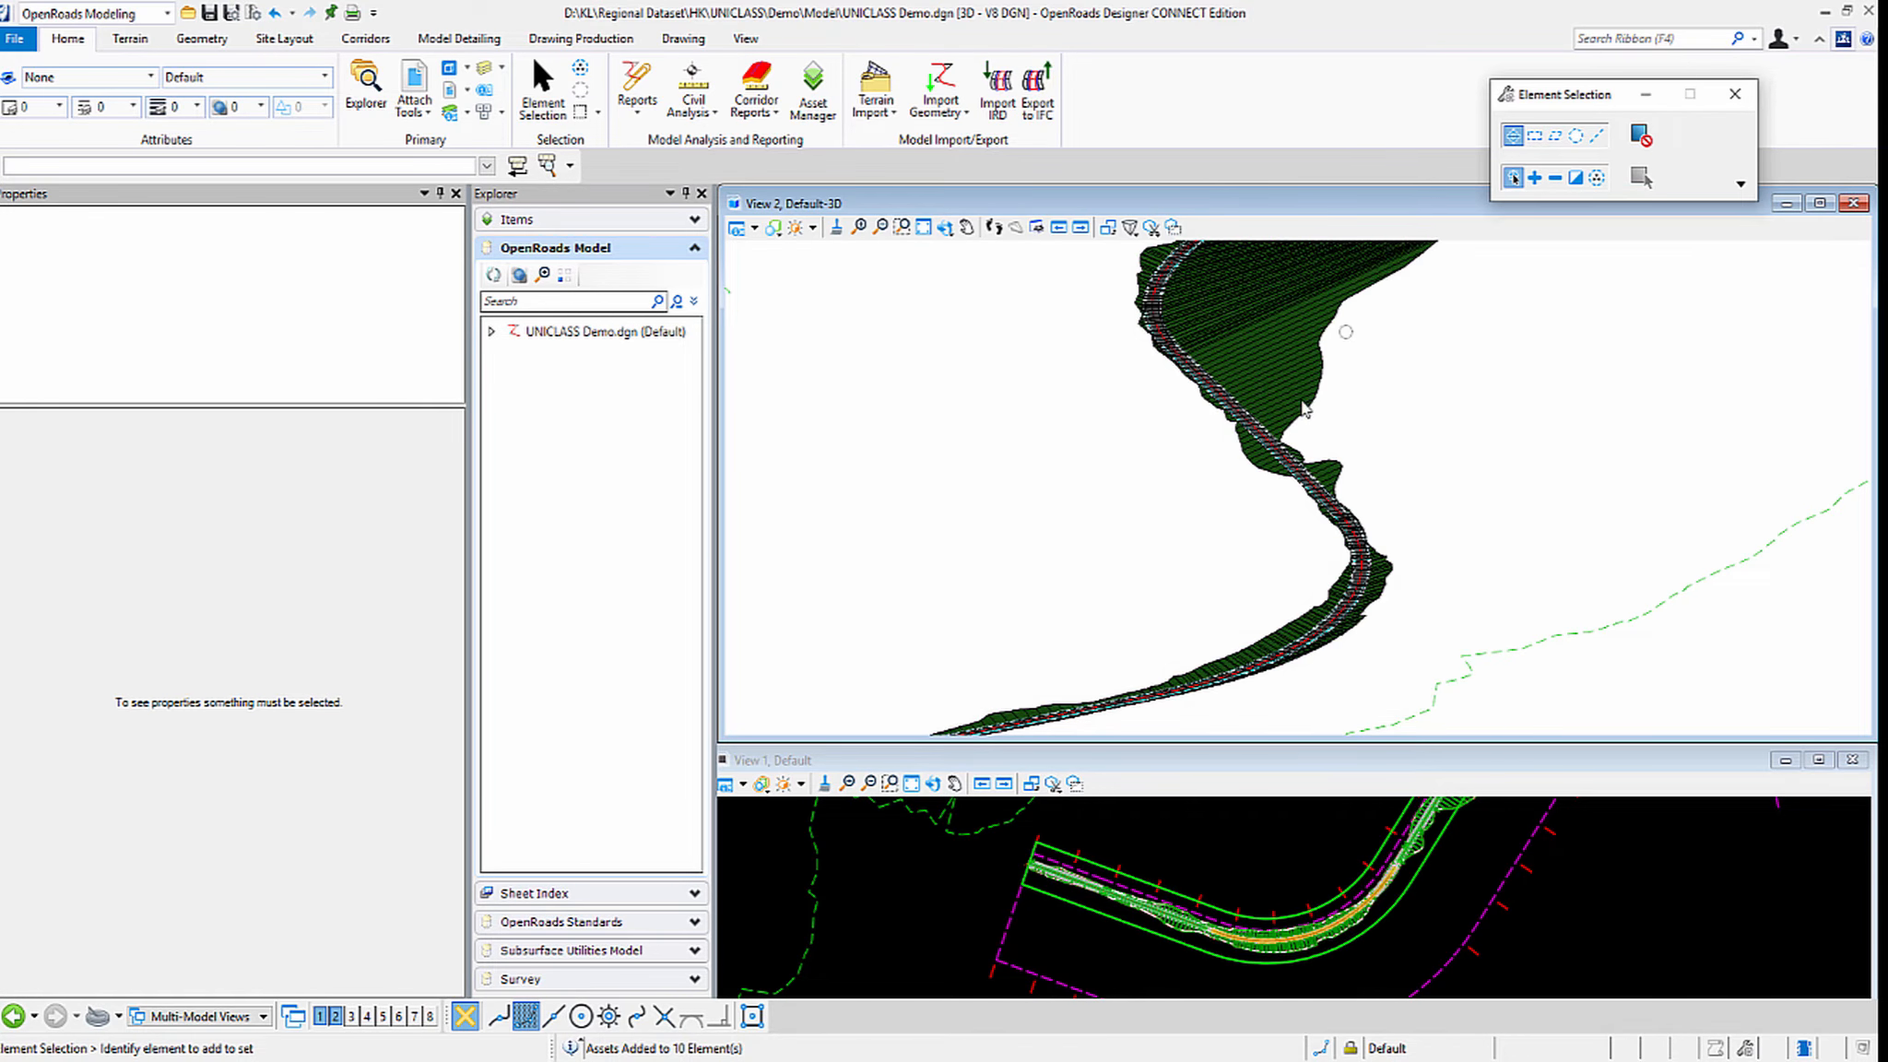
pyautogui.scroll(-3, 1116, 565)
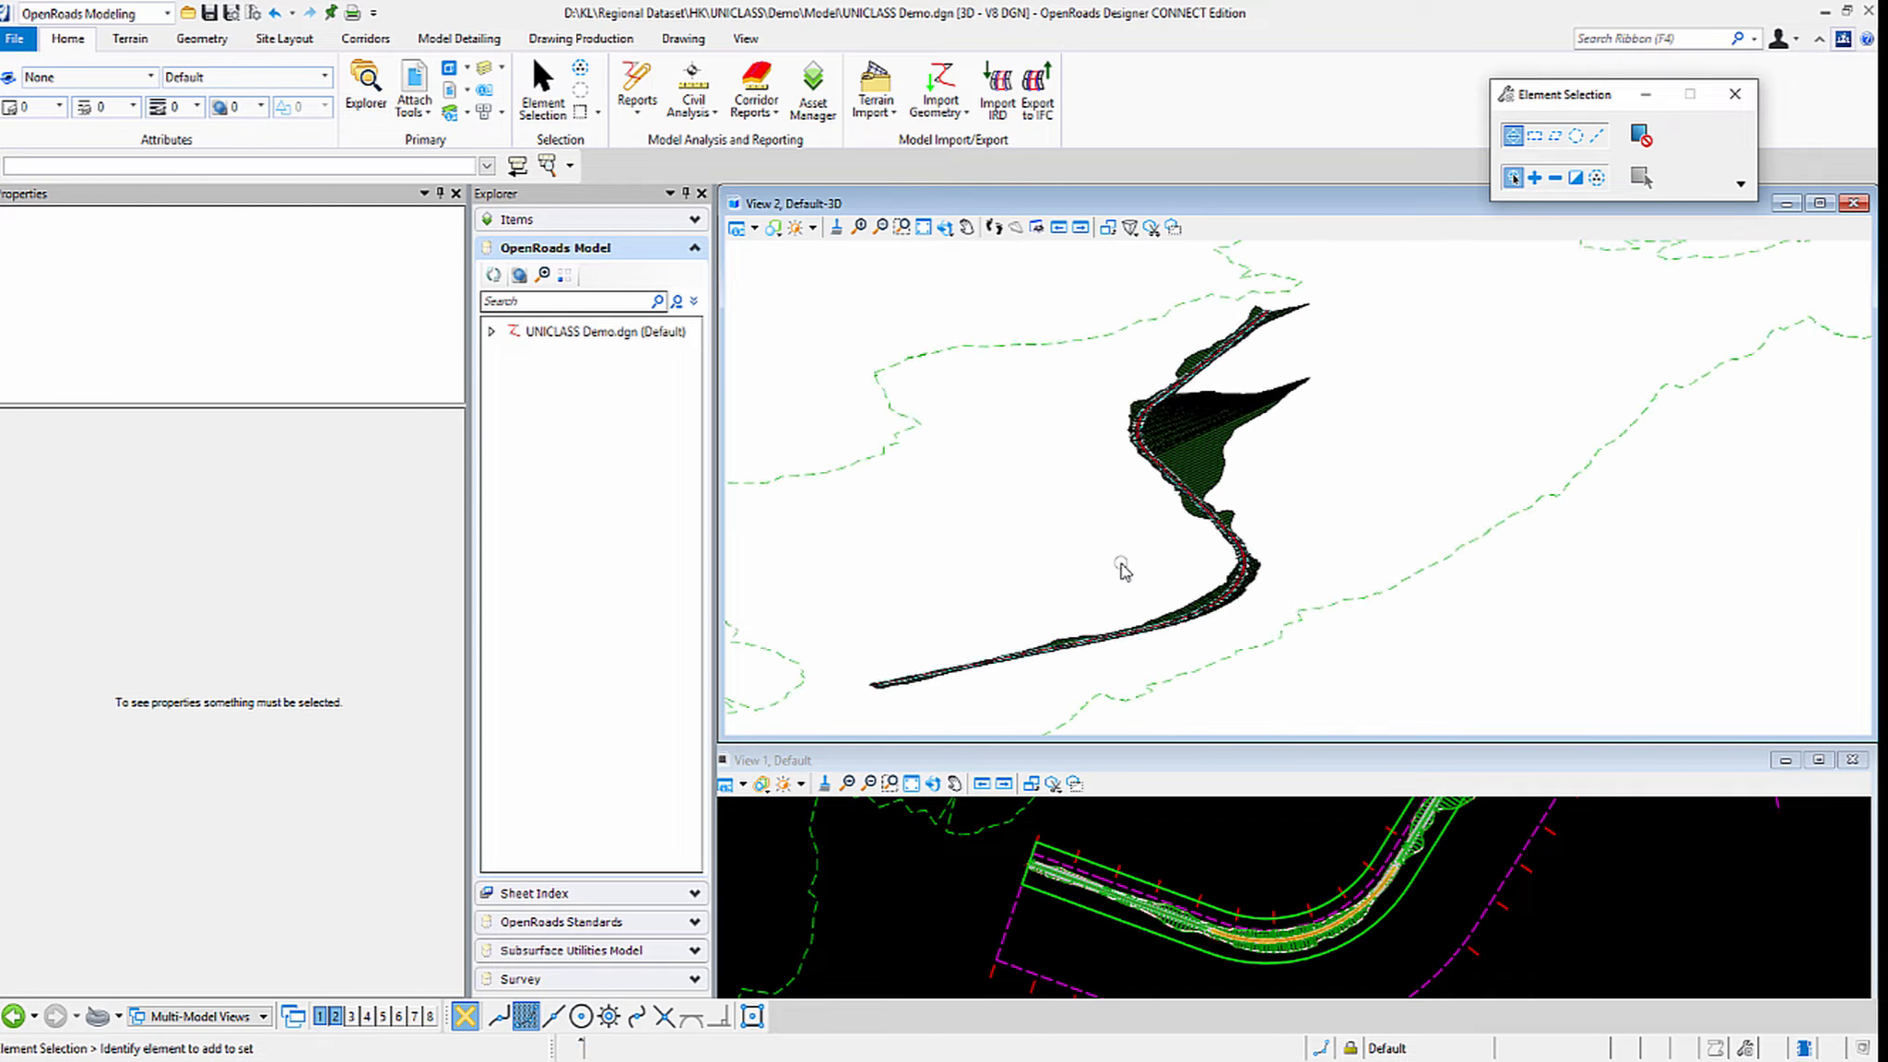
# Select the road kerb beside the carriageway in the 3D view and check its attached UNICLASS Ss and Pr properties.
pyautogui.moveTo(1116, 569); pyautogui.dragTo(1286, 485, button='middle')
pyautogui.scroll(4, 1195, 540)
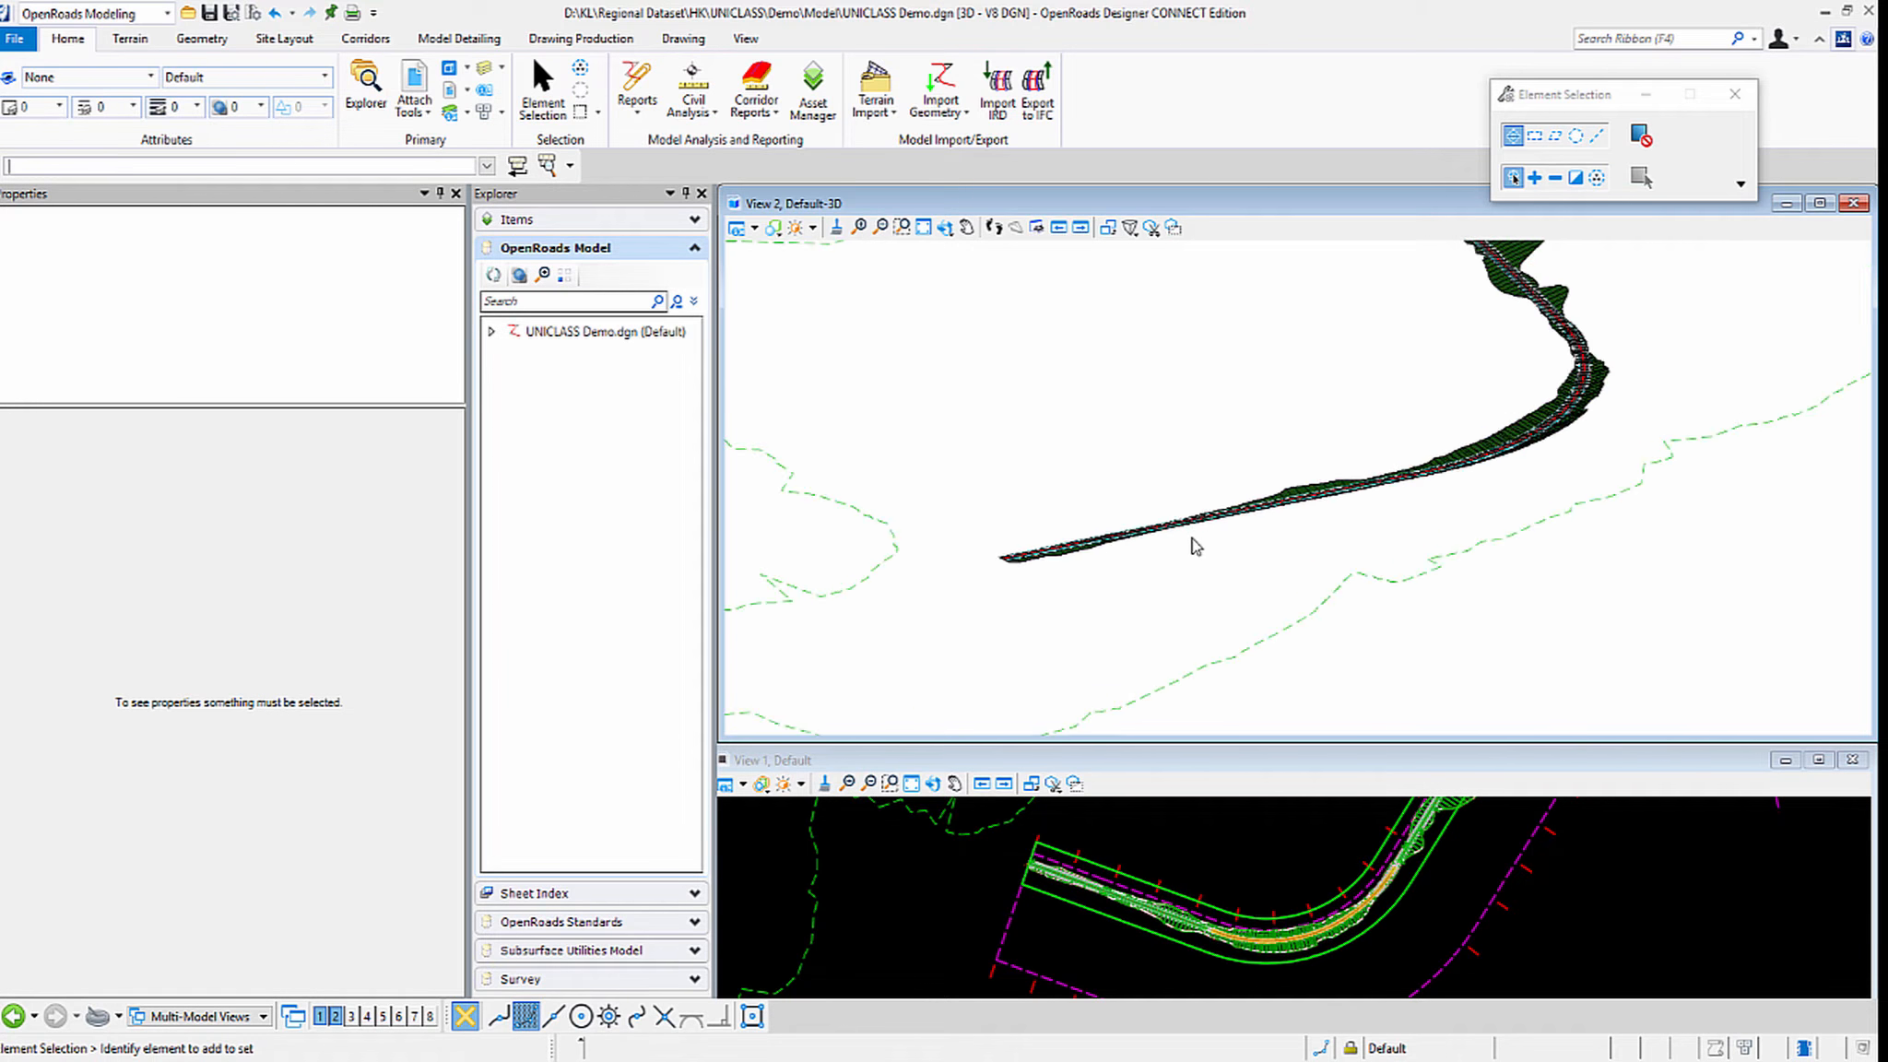
pyautogui.scroll(2, 1097, 539)
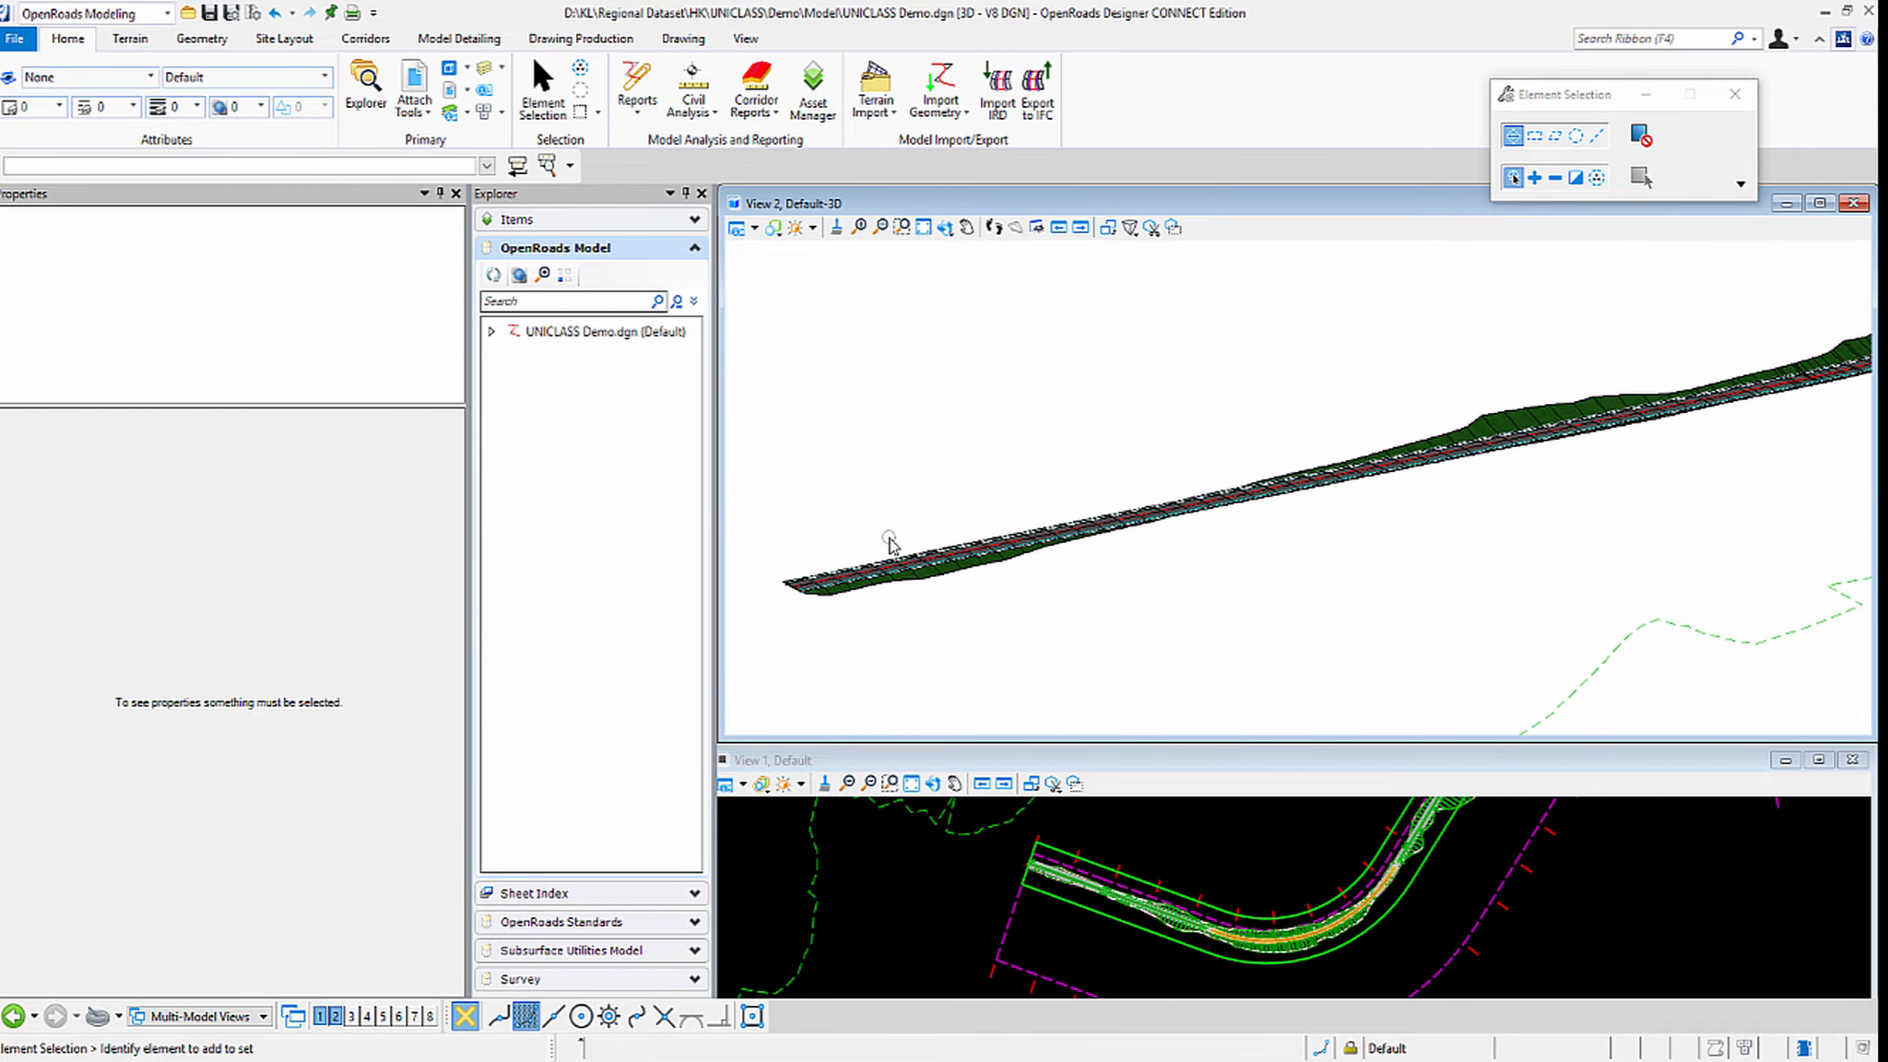
pyautogui.scroll(2, 977, 527)
pyautogui.scroll(3, 977, 527)
pyautogui.moveTo(1070, 582); pyautogui.dragTo(1462, 469, button='middle')
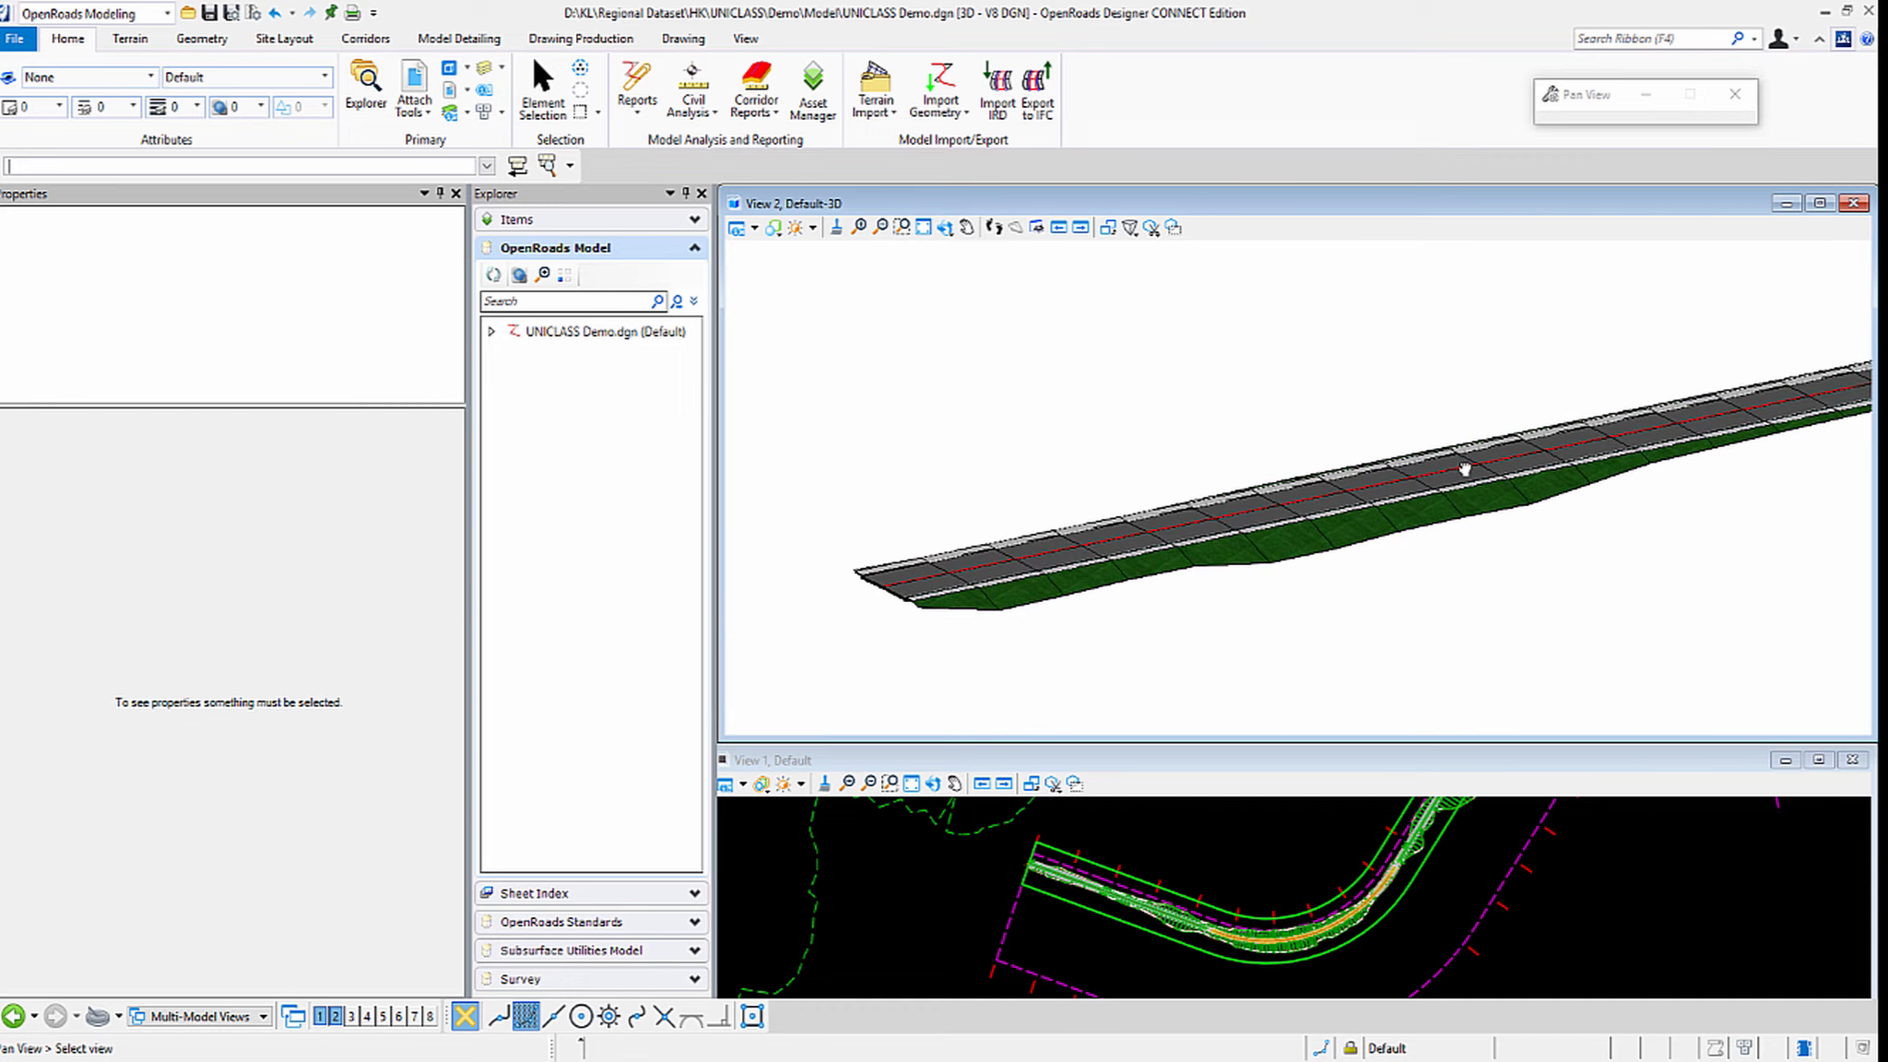
pyautogui.scroll(4, 1288, 490)
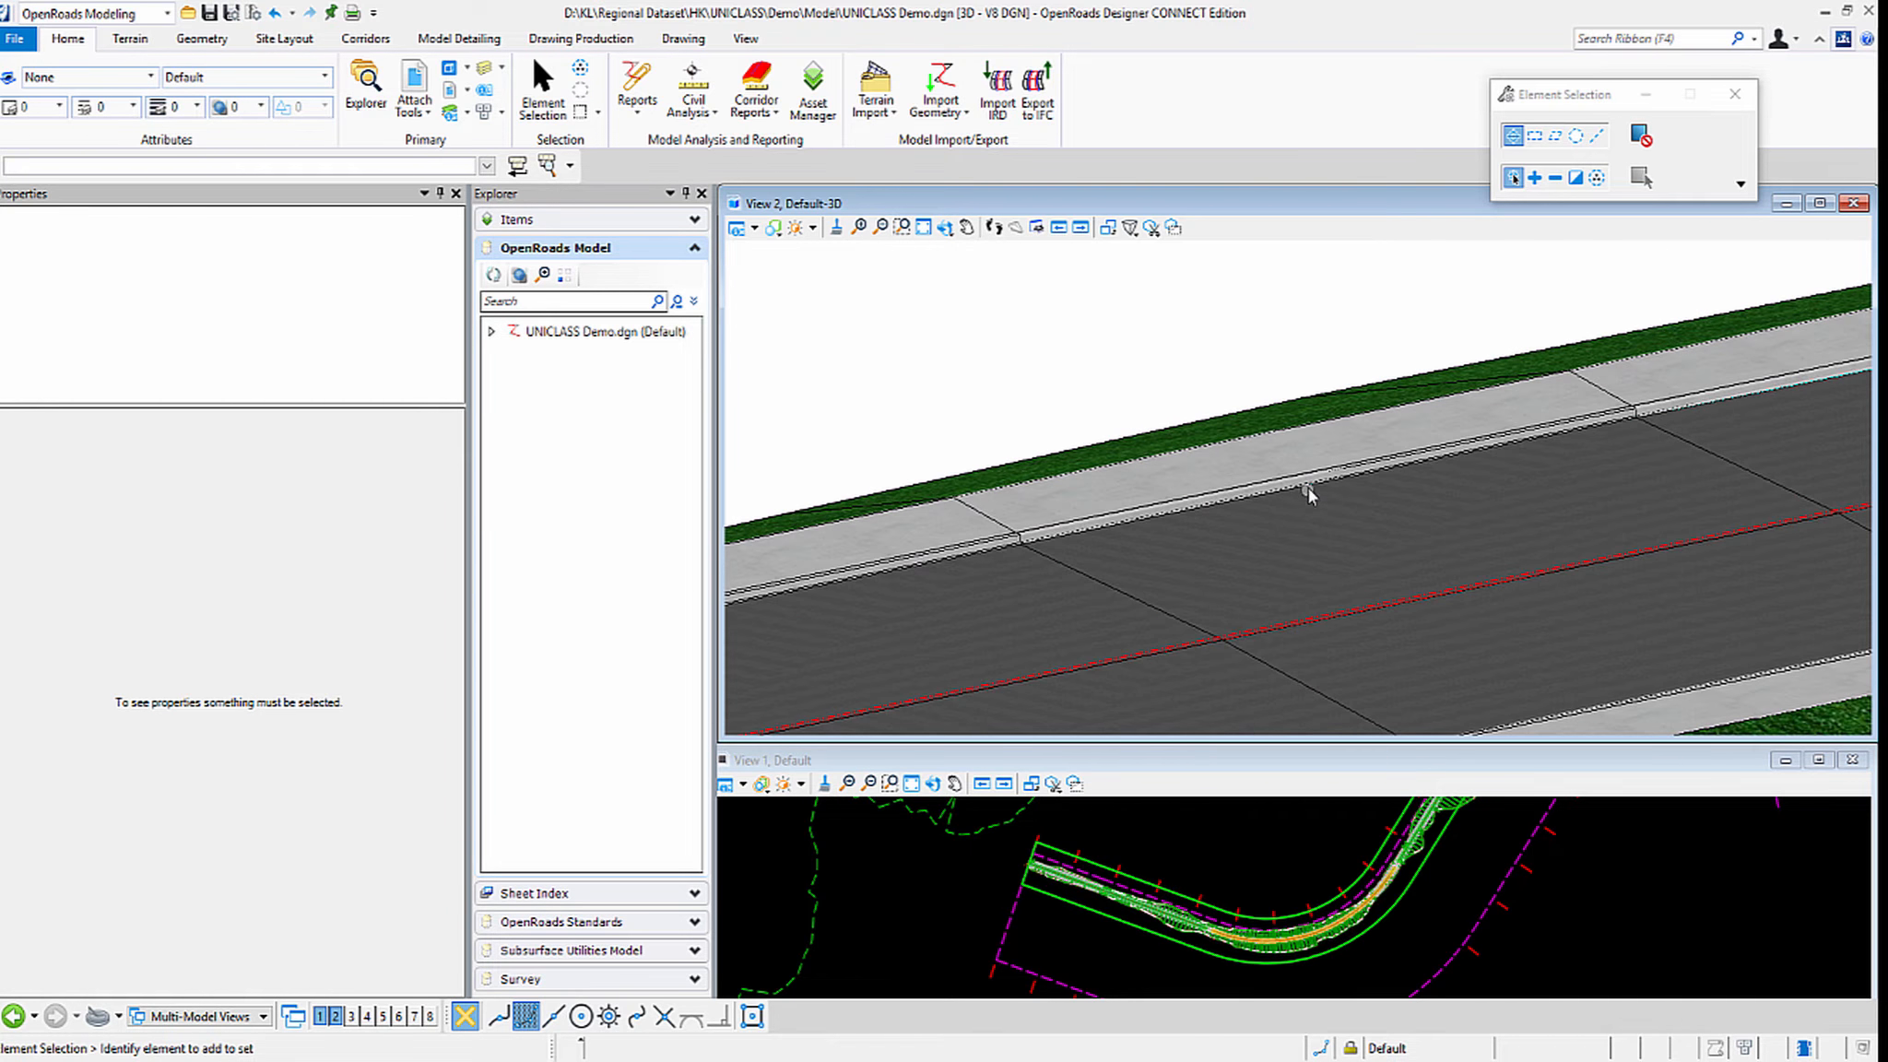
pyautogui.scroll(3, 1281, 498)
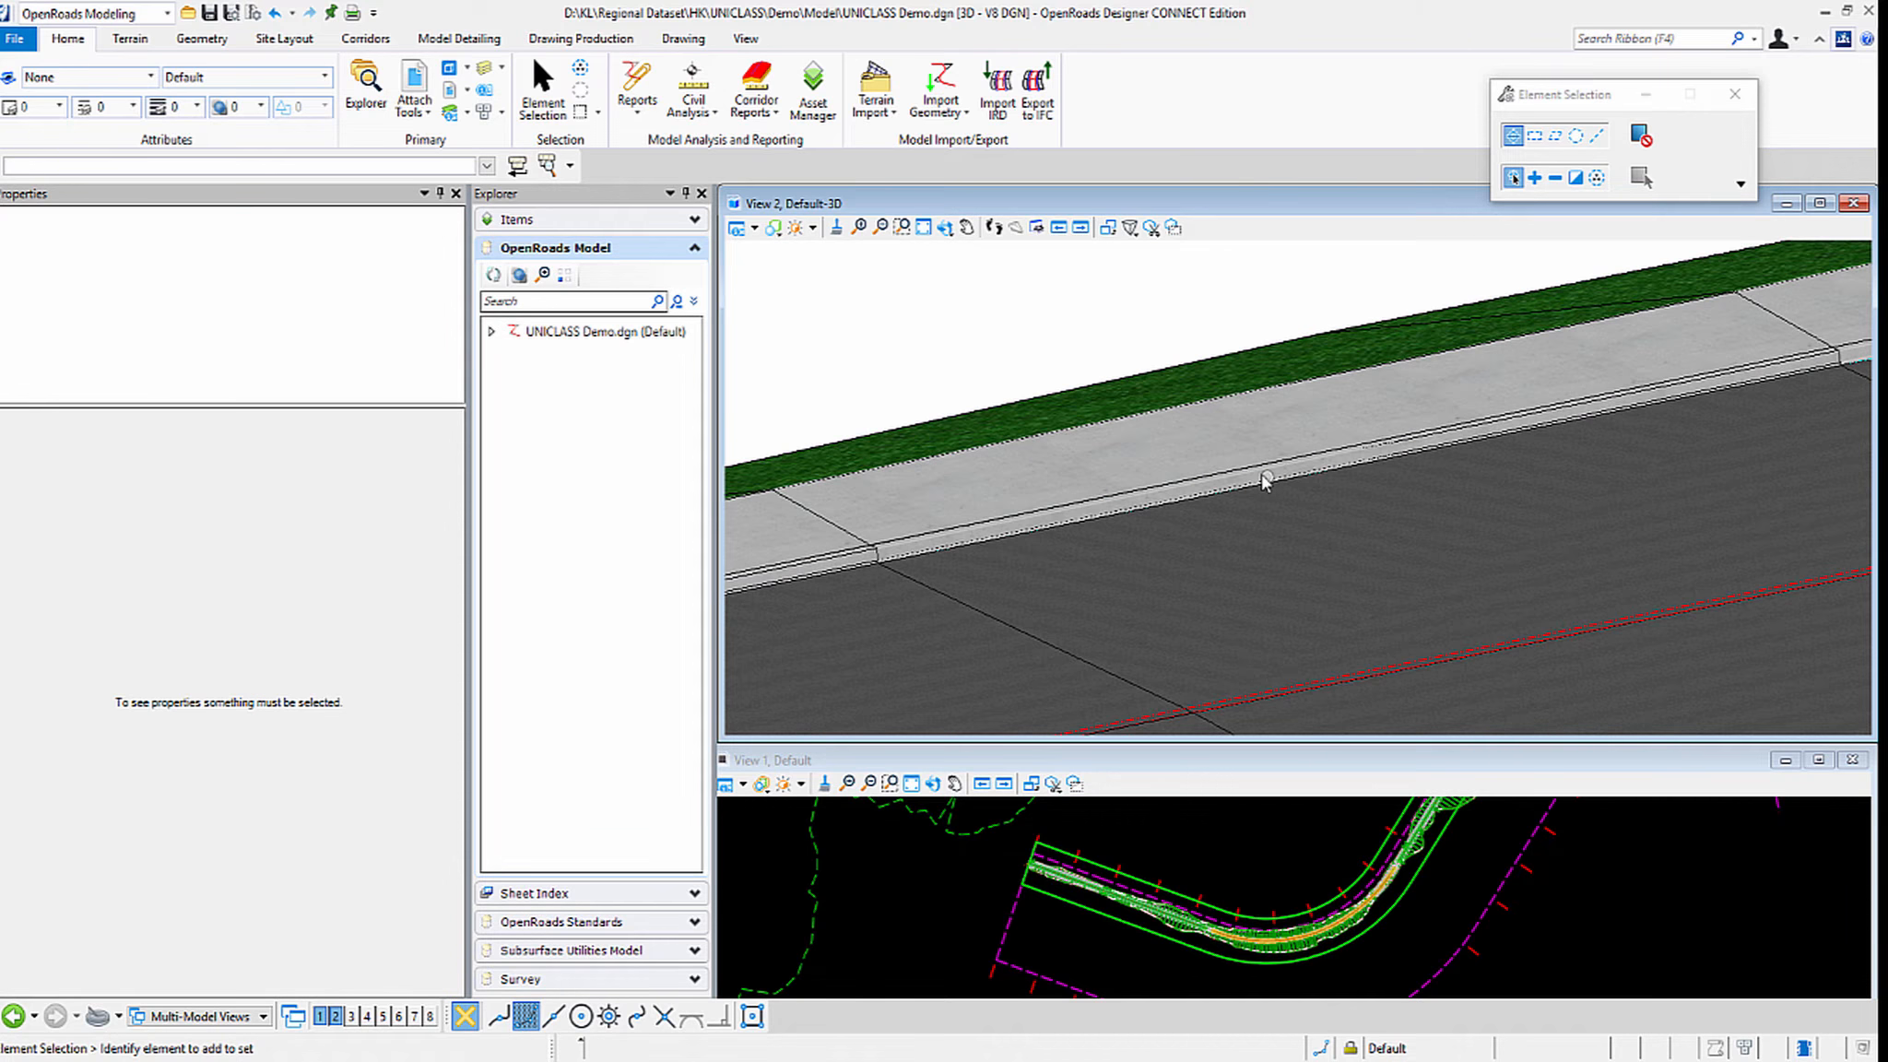
pyautogui.scroll(2, 1254, 484)
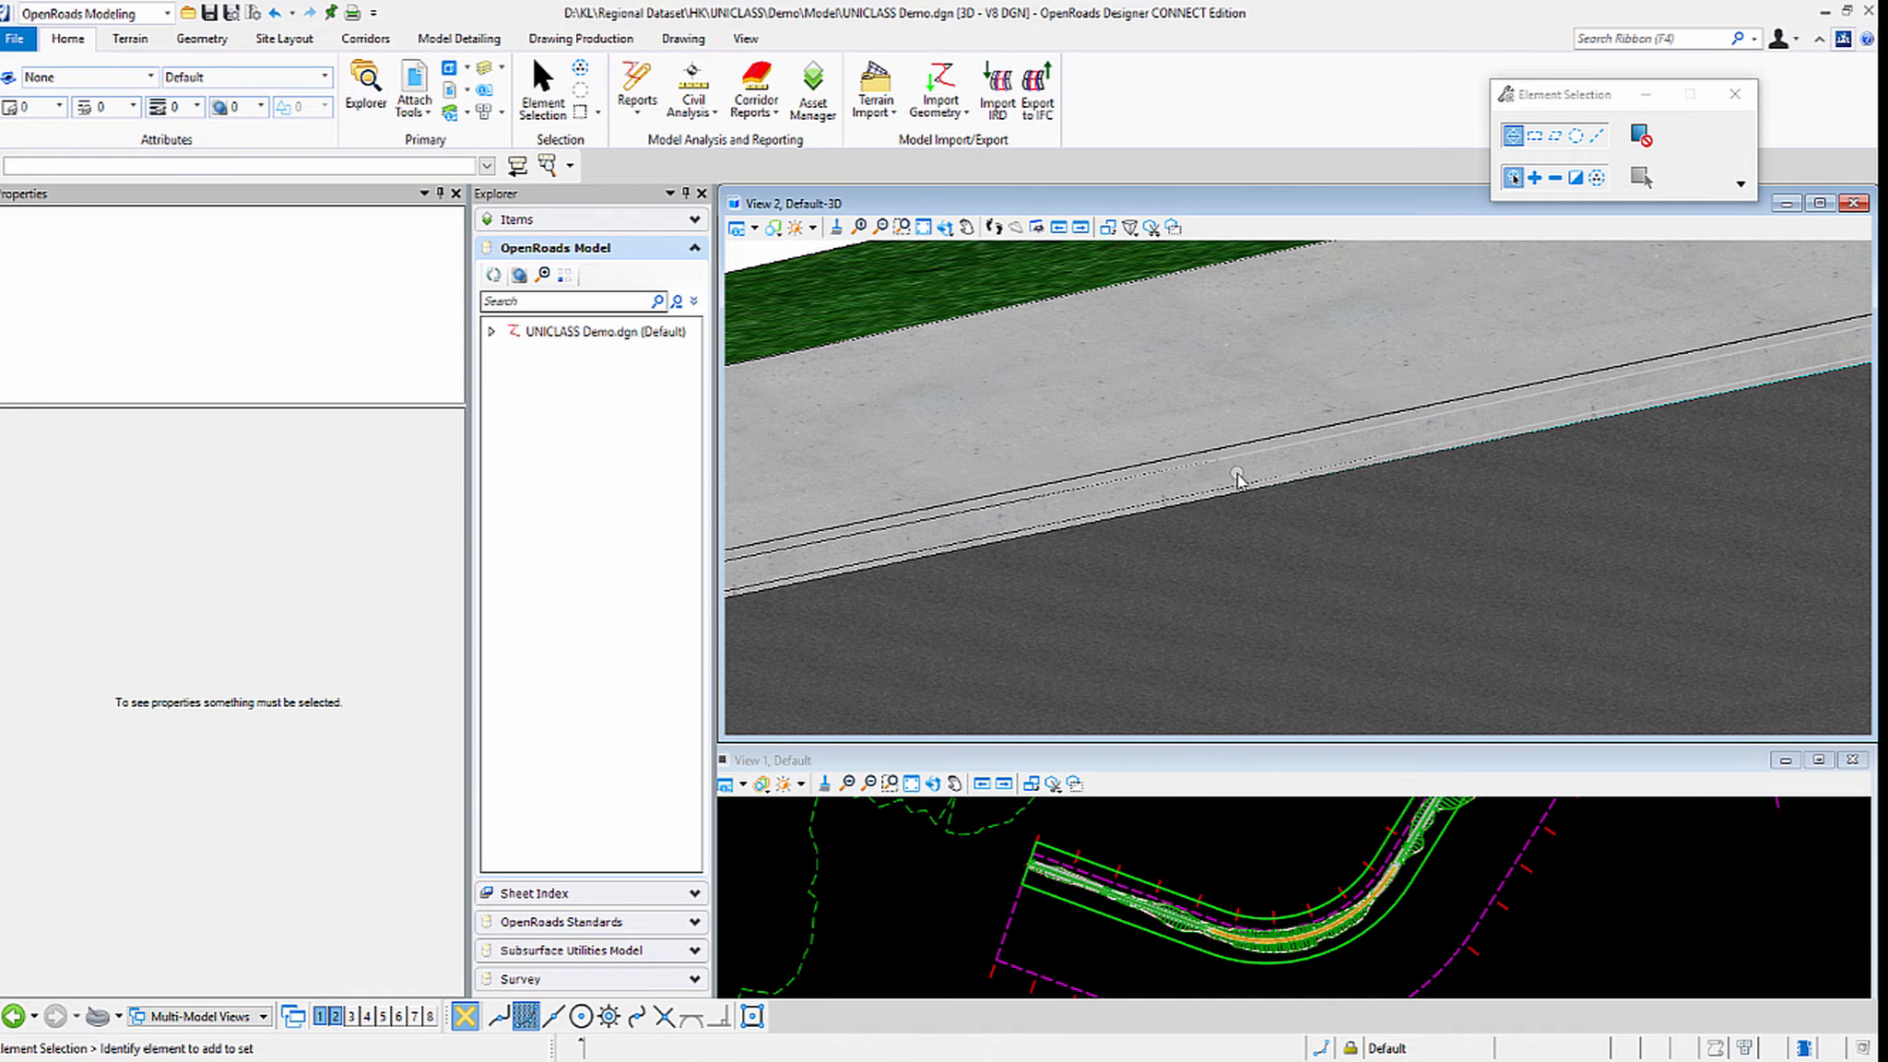
pyautogui.click(1234, 475)
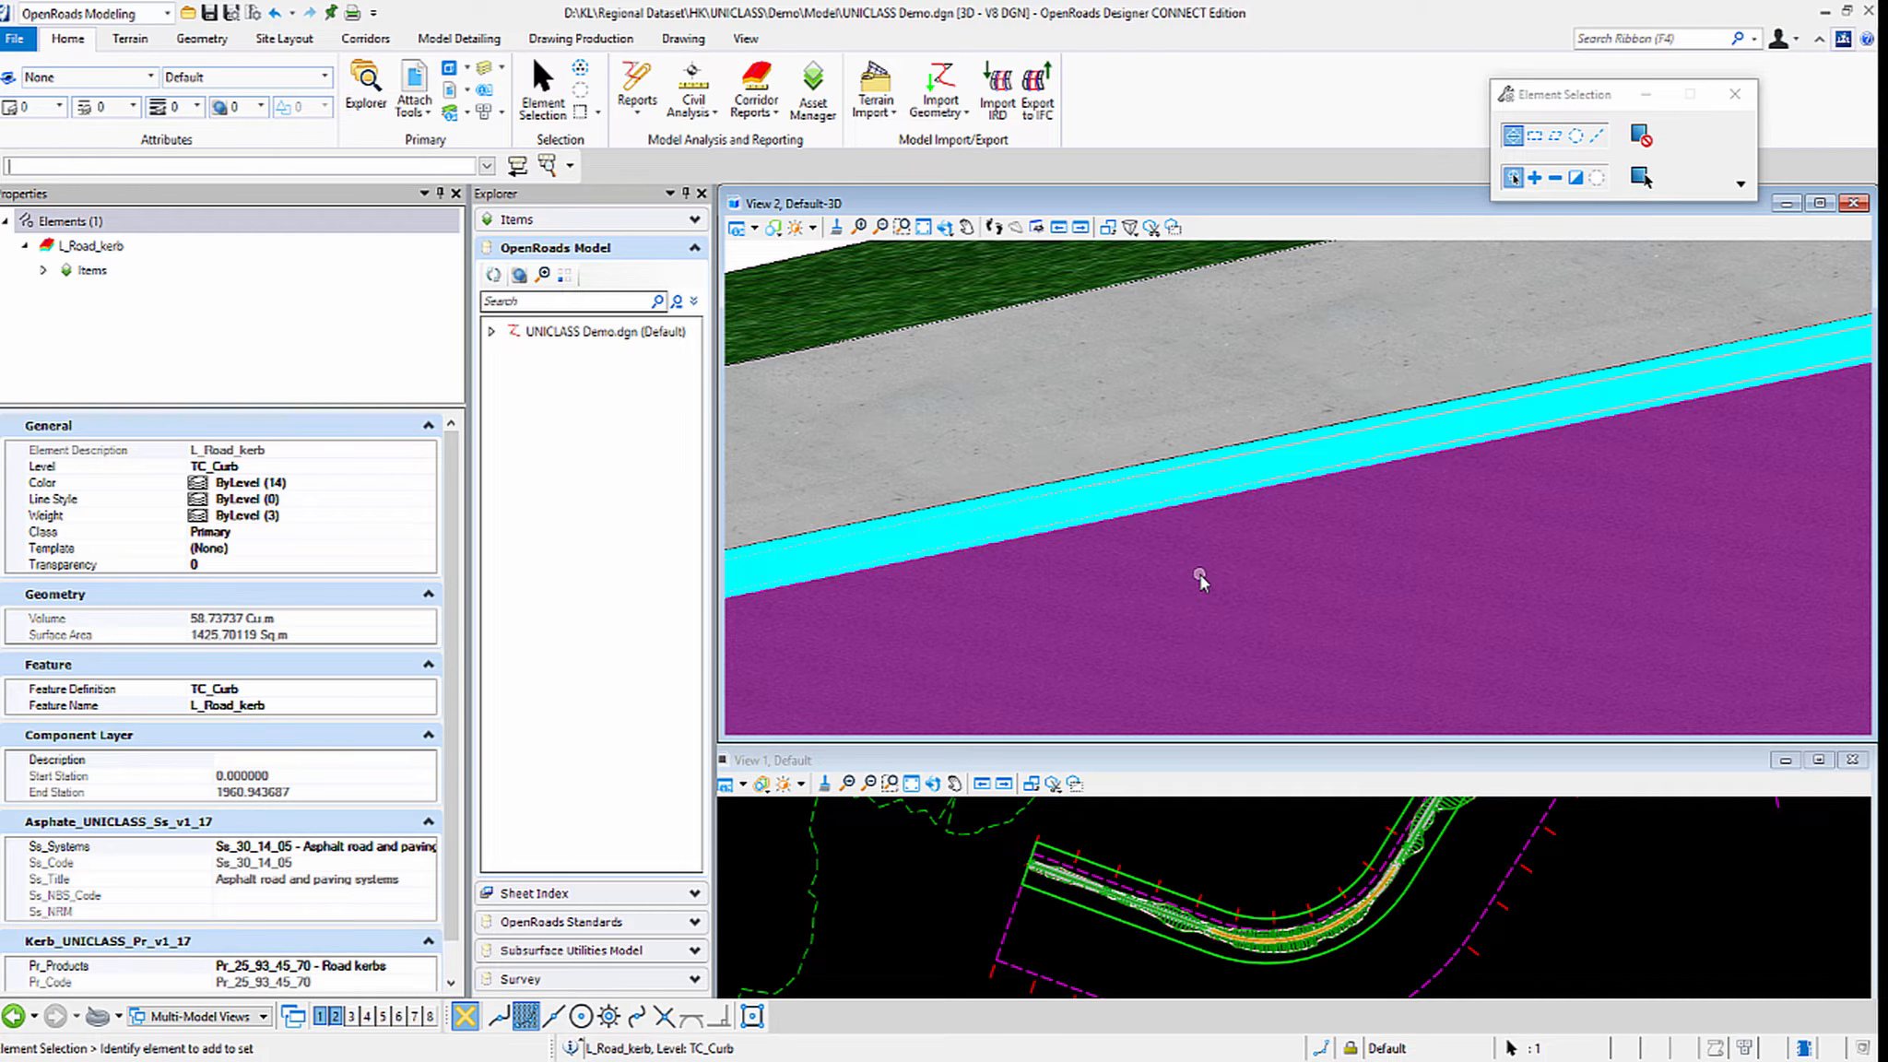
pyautogui.scroll(-1, 333, 752)
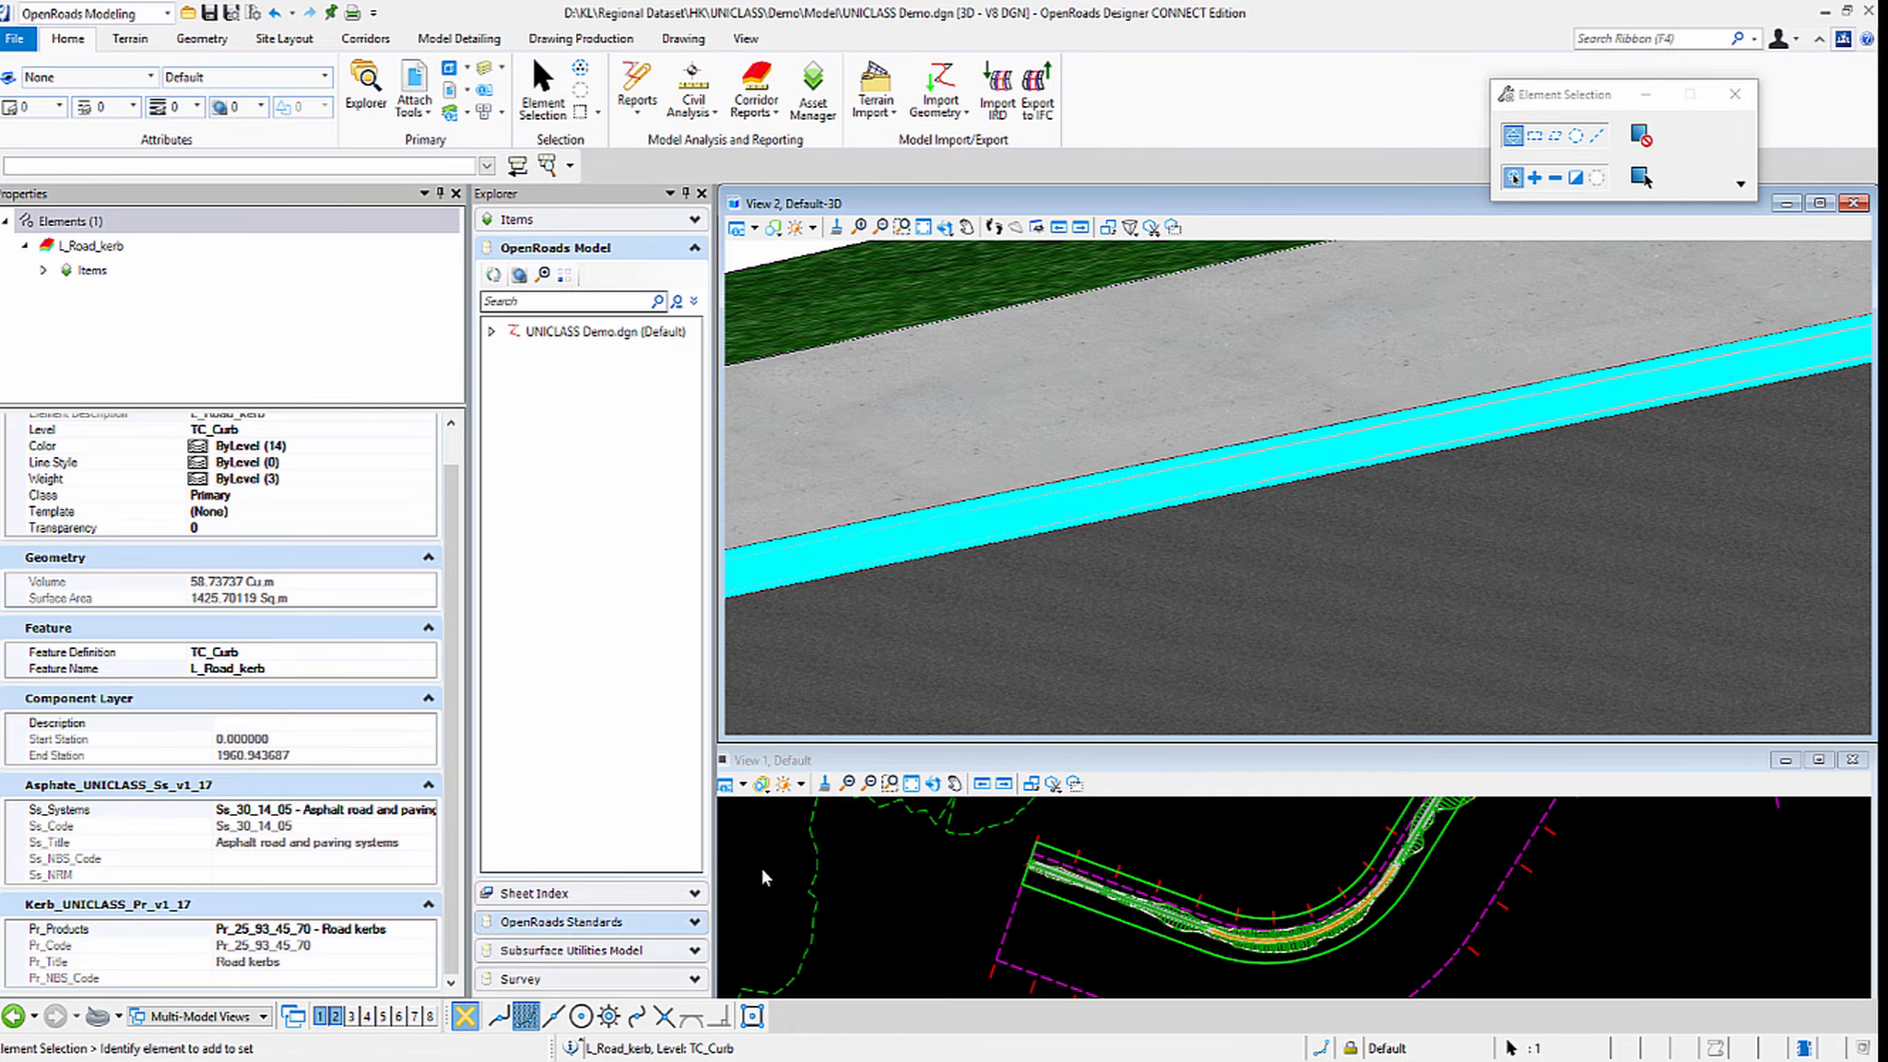
# Select the asphalt road surface and examine its Asphate_UNICLASS_Ss_v1_17 and Top_UNICLASS_Pr_v1_17 properties.
pyautogui.click(1023, 694)
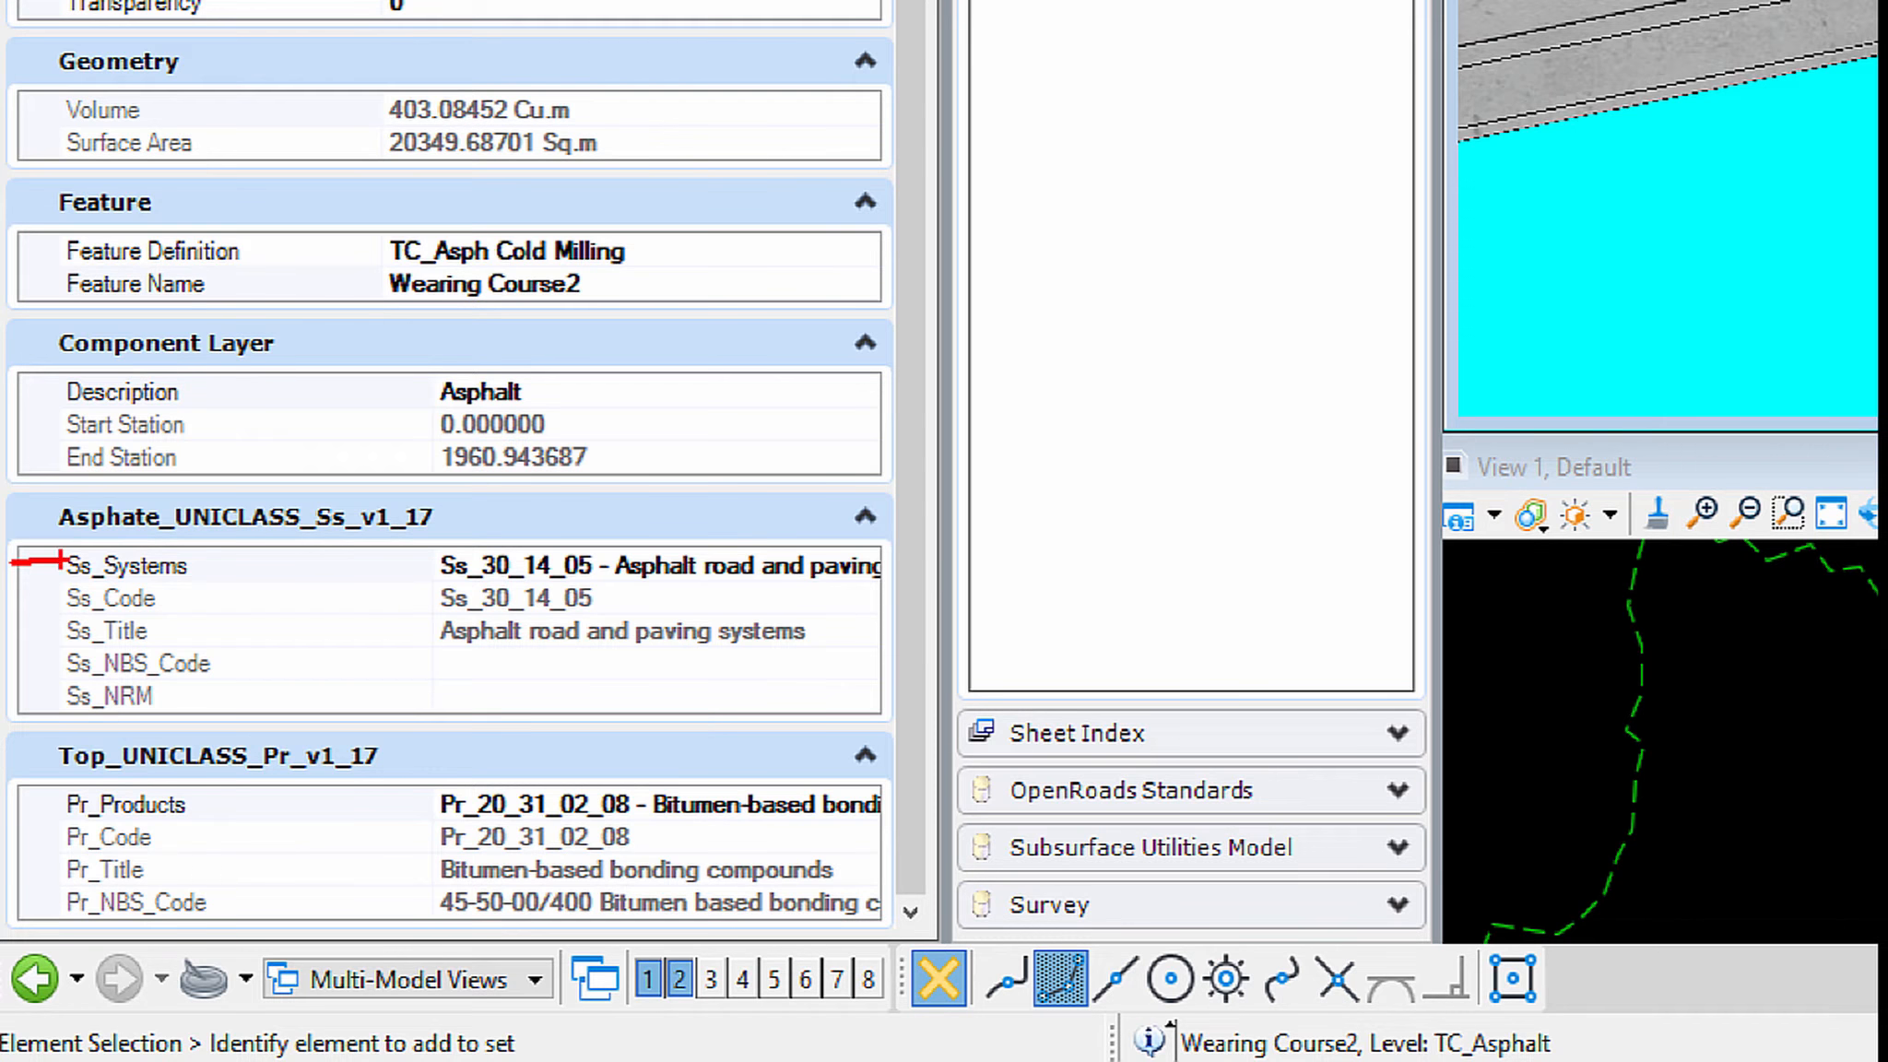
pyautogui.moveTo(9, 802); pyautogui.dragTo(60, 795)
pyautogui.press('Escape')
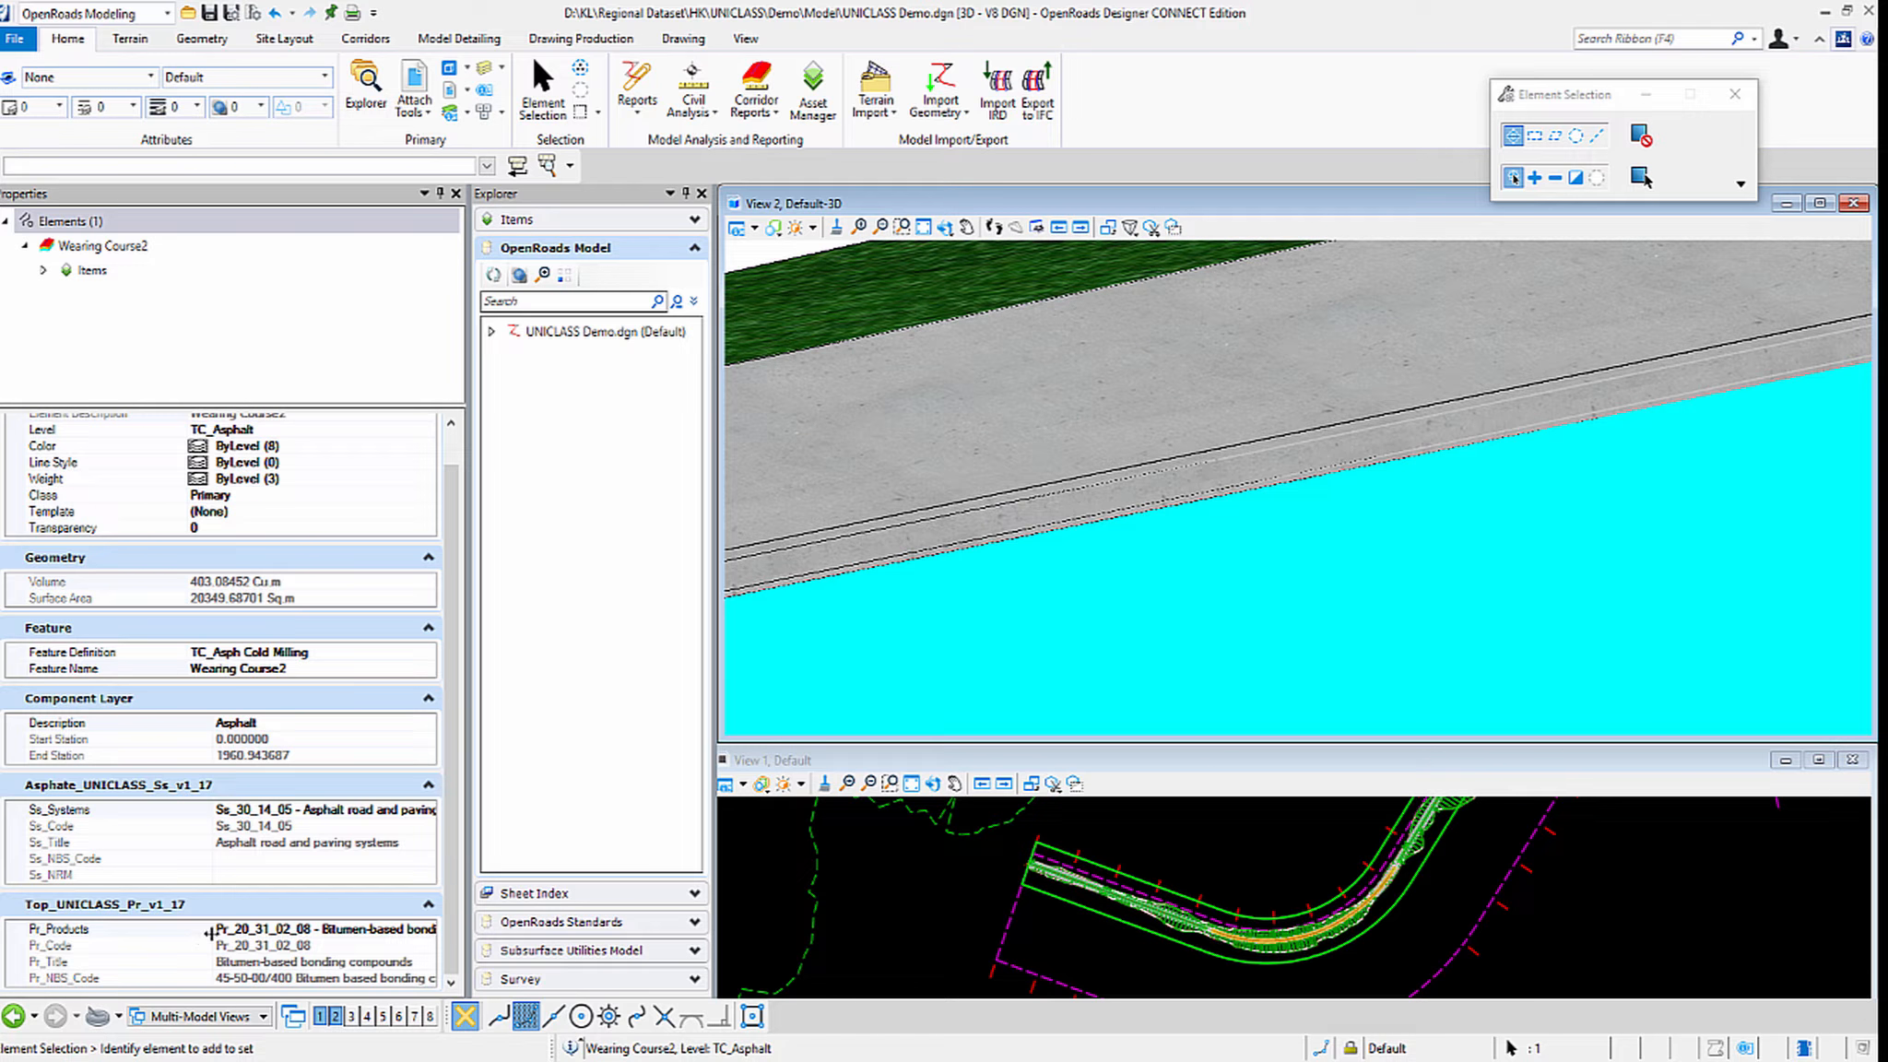
pyautogui.click(217, 929)
pyautogui.moveTo(217, 931); pyautogui.dragTo(157, 928)
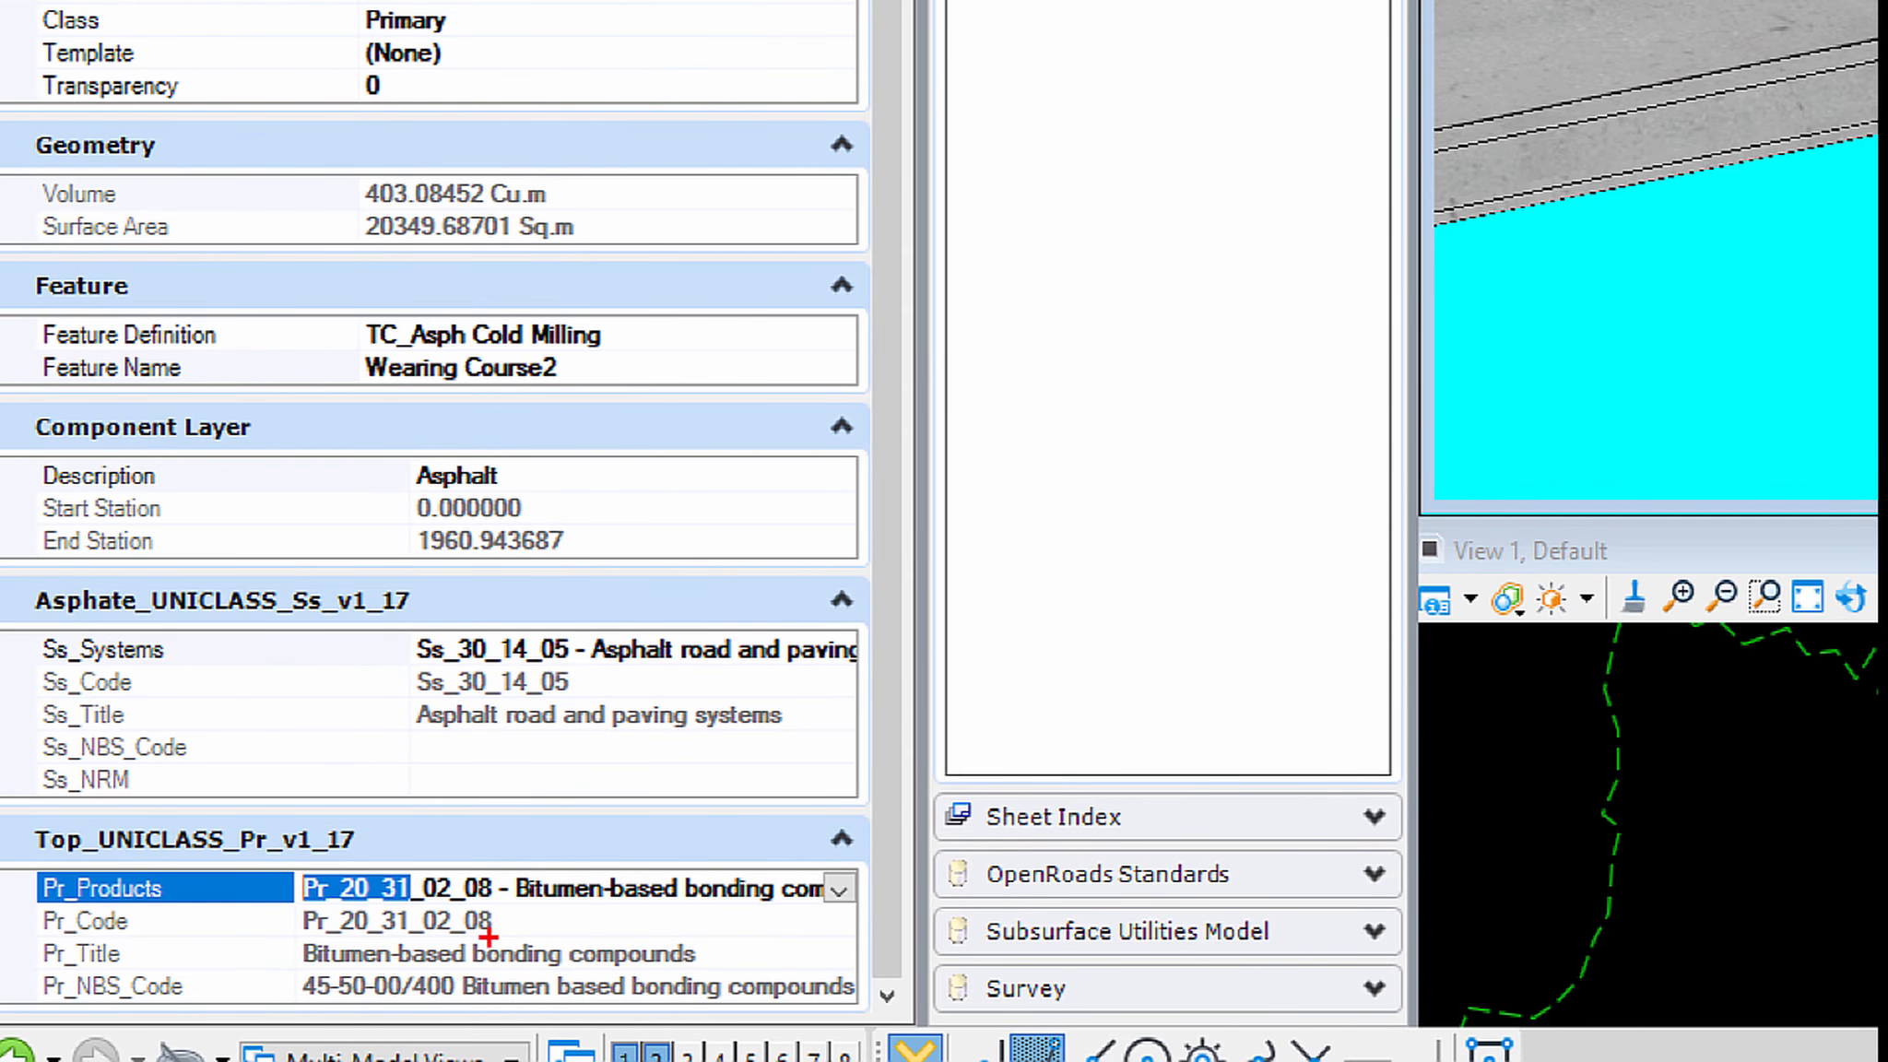
pyautogui.moveTo(519, 908); pyautogui.dragTo(850, 914)
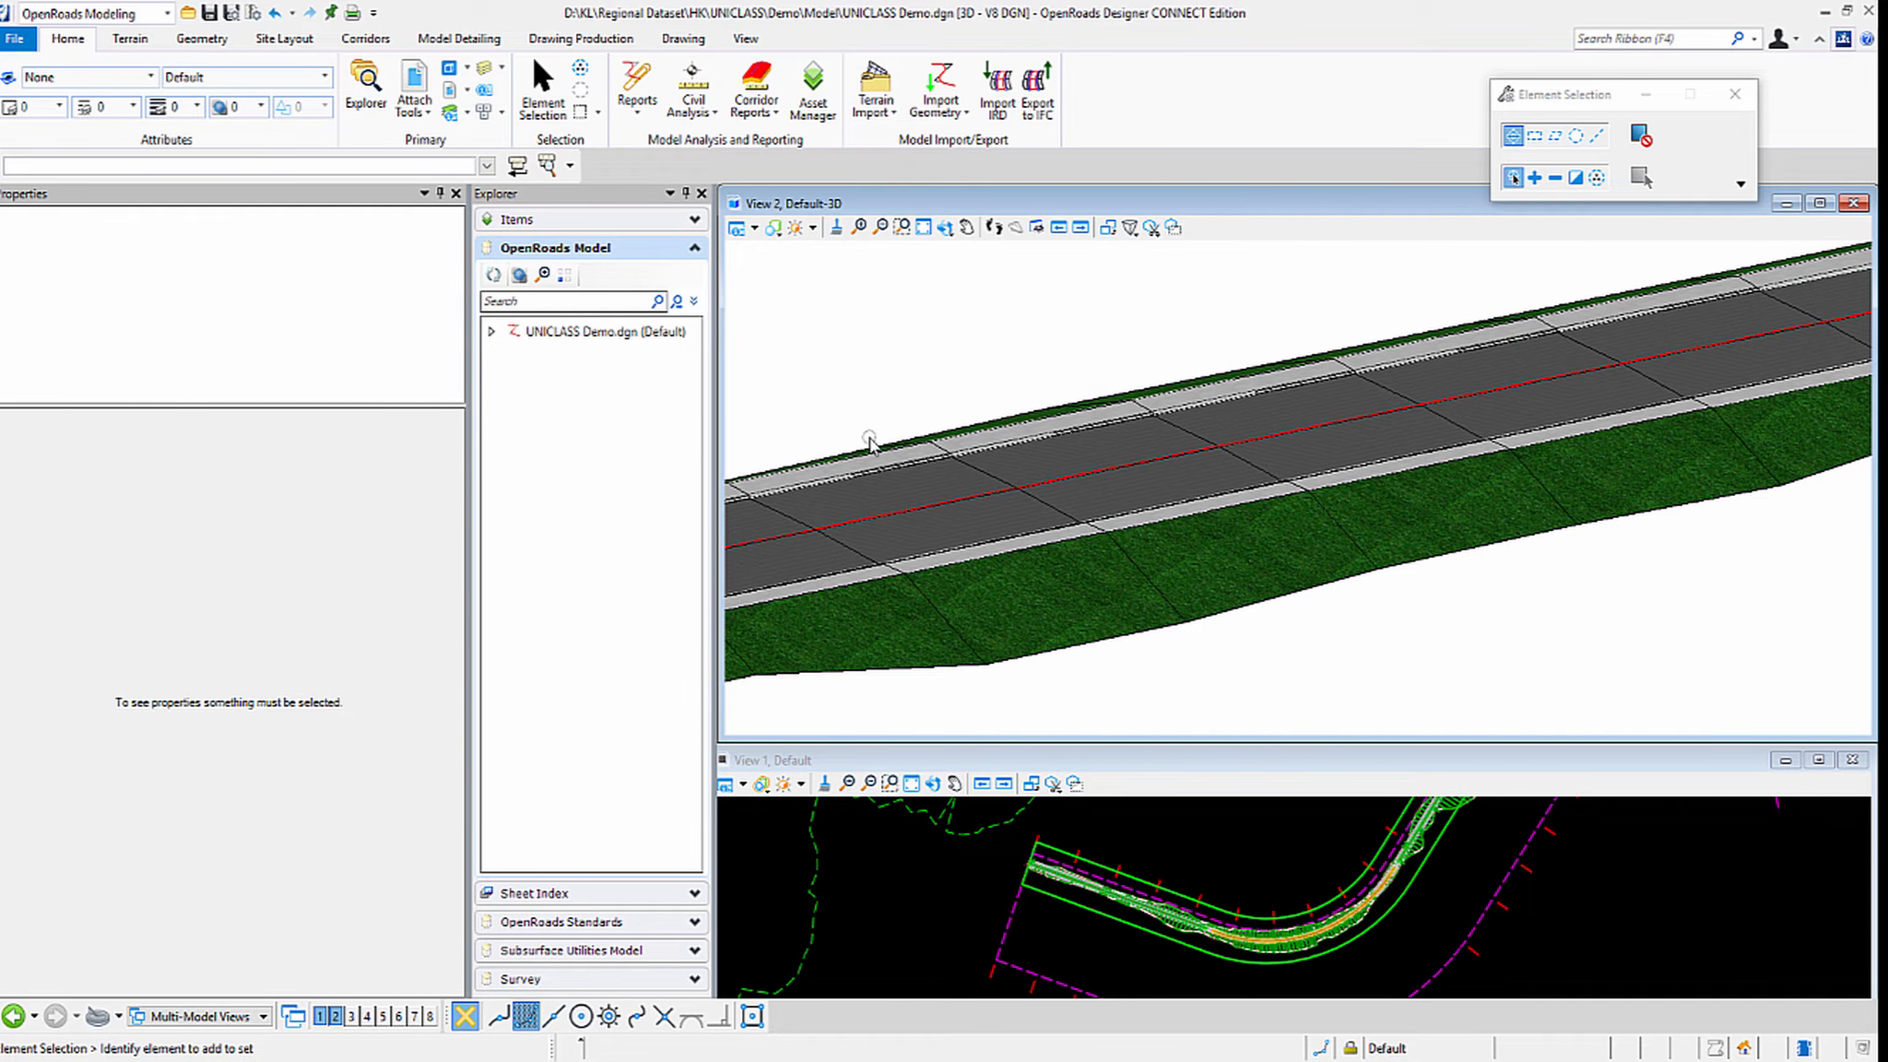
# Open the OpenRoads Standards and expand the library feature definitions down to the SU_Features group.
pyautogui.scroll(-1, 871, 425)
pyautogui.moveTo(931, 456)
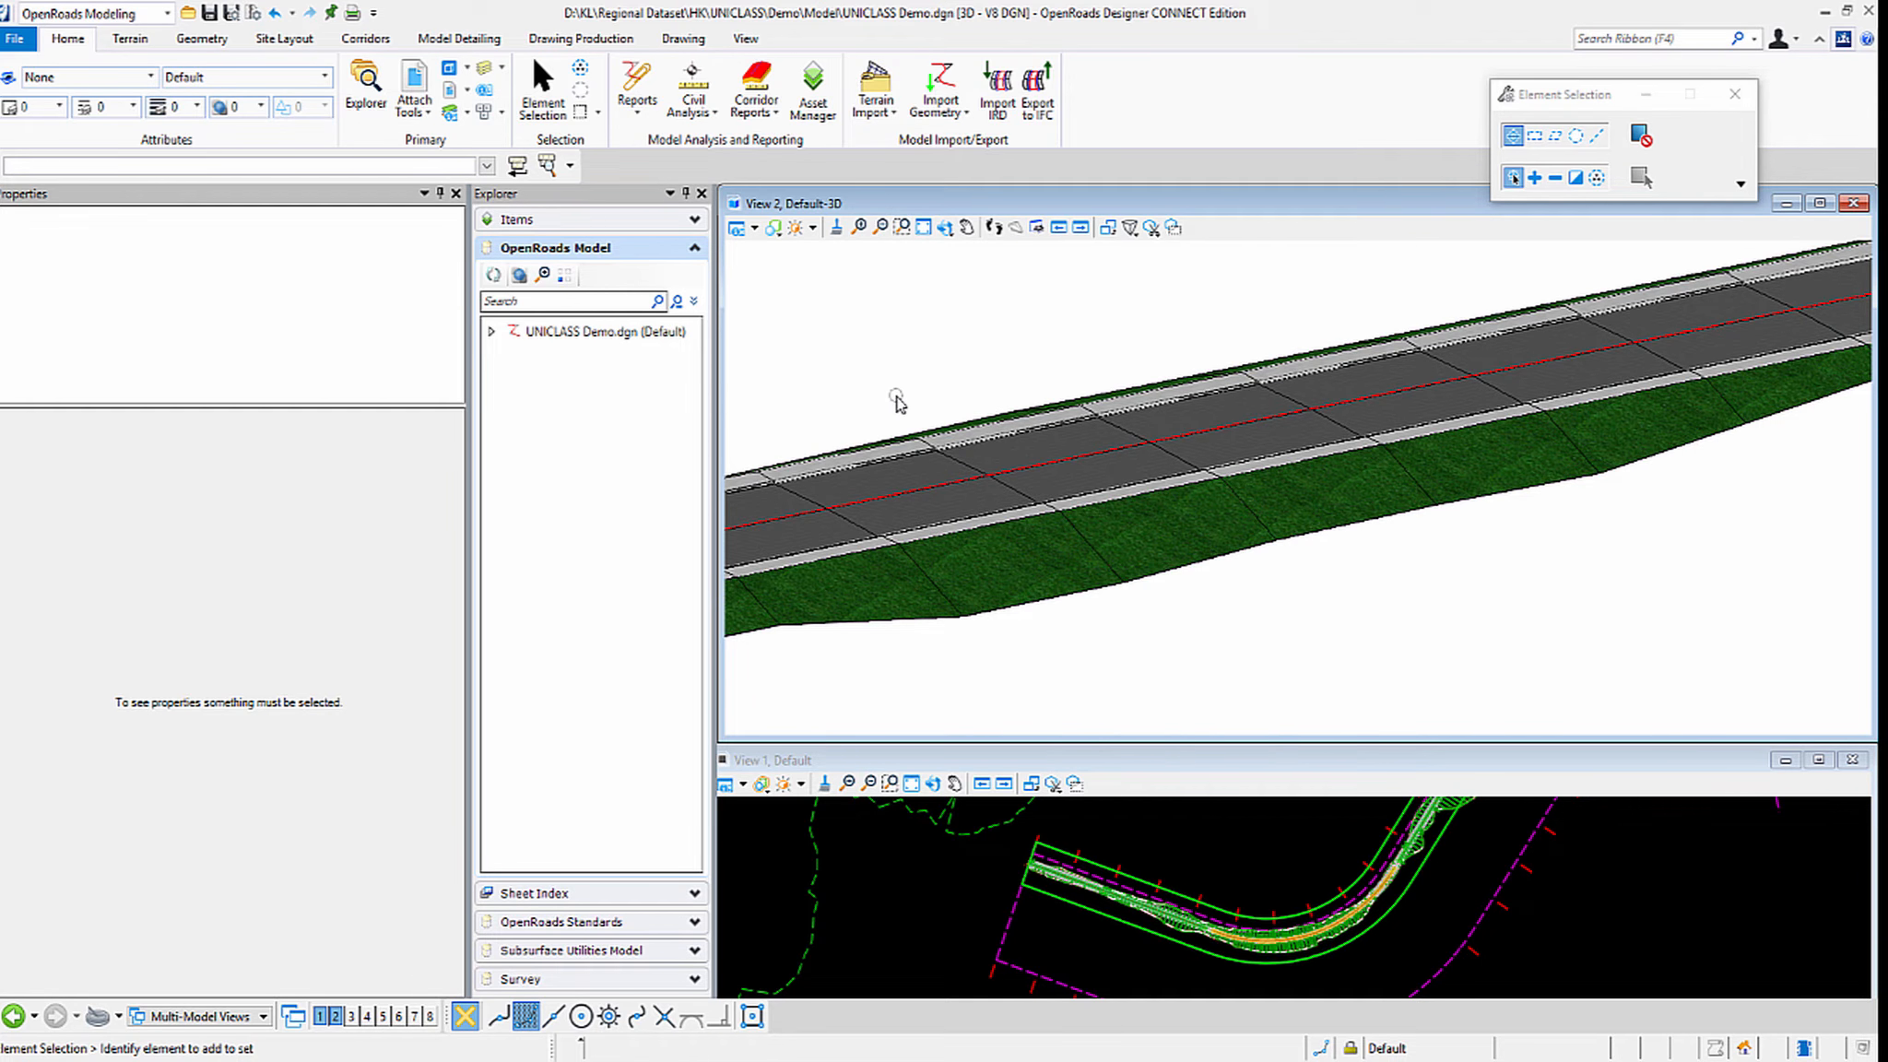
pyautogui.click(553, 430)
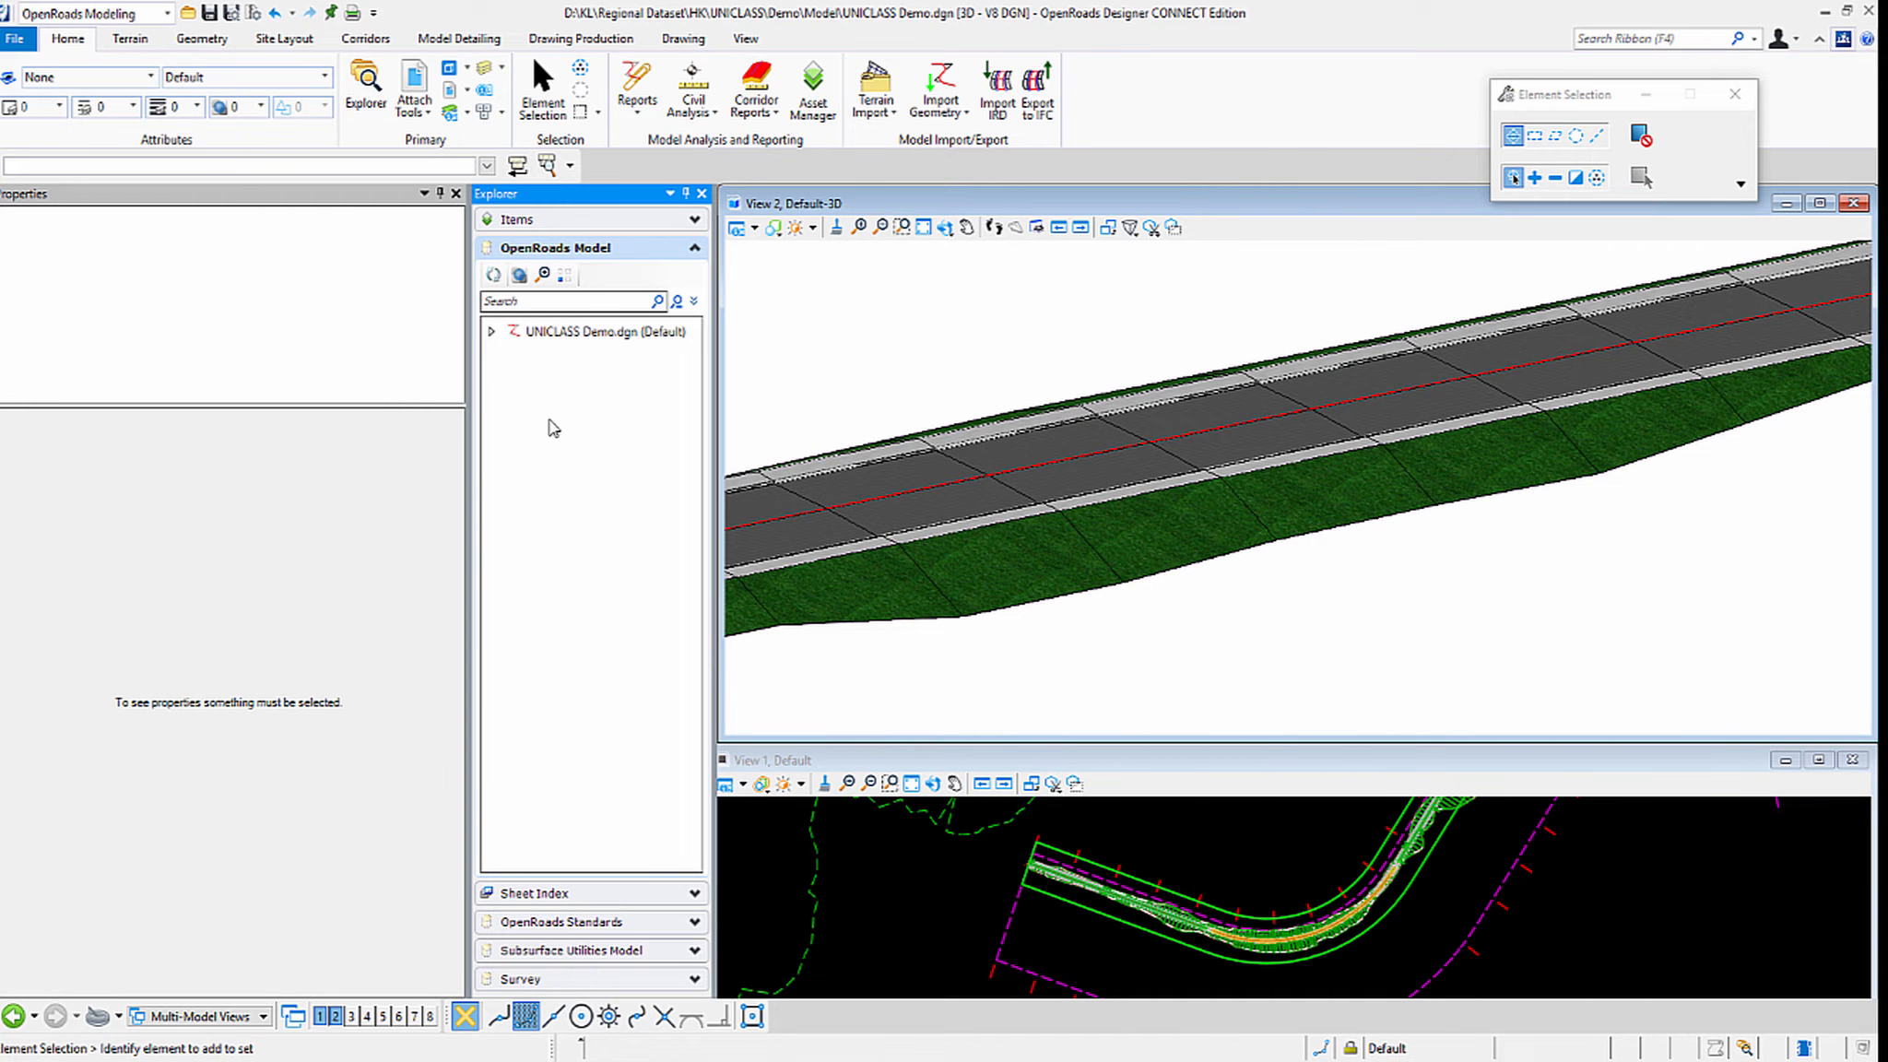
pyautogui.click(582, 925)
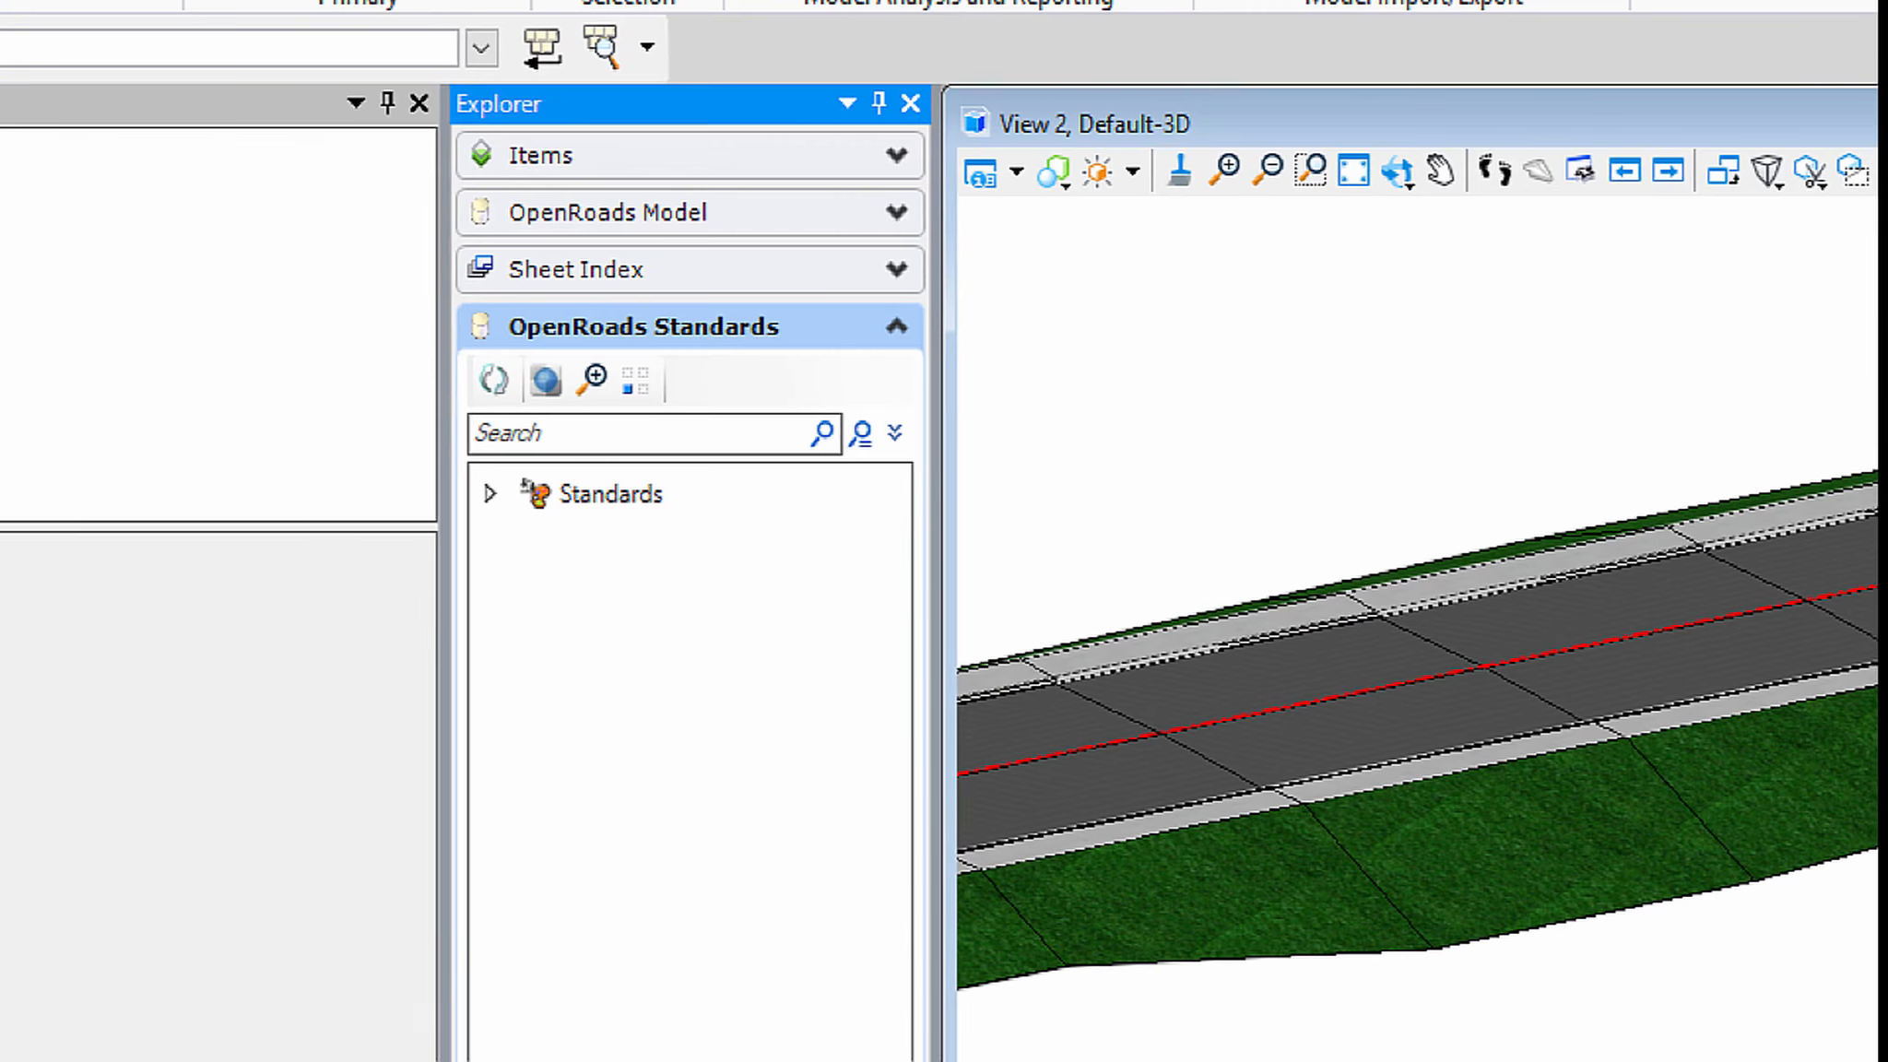
pyautogui.moveTo(455, 351); pyautogui.dragTo(683, 373)
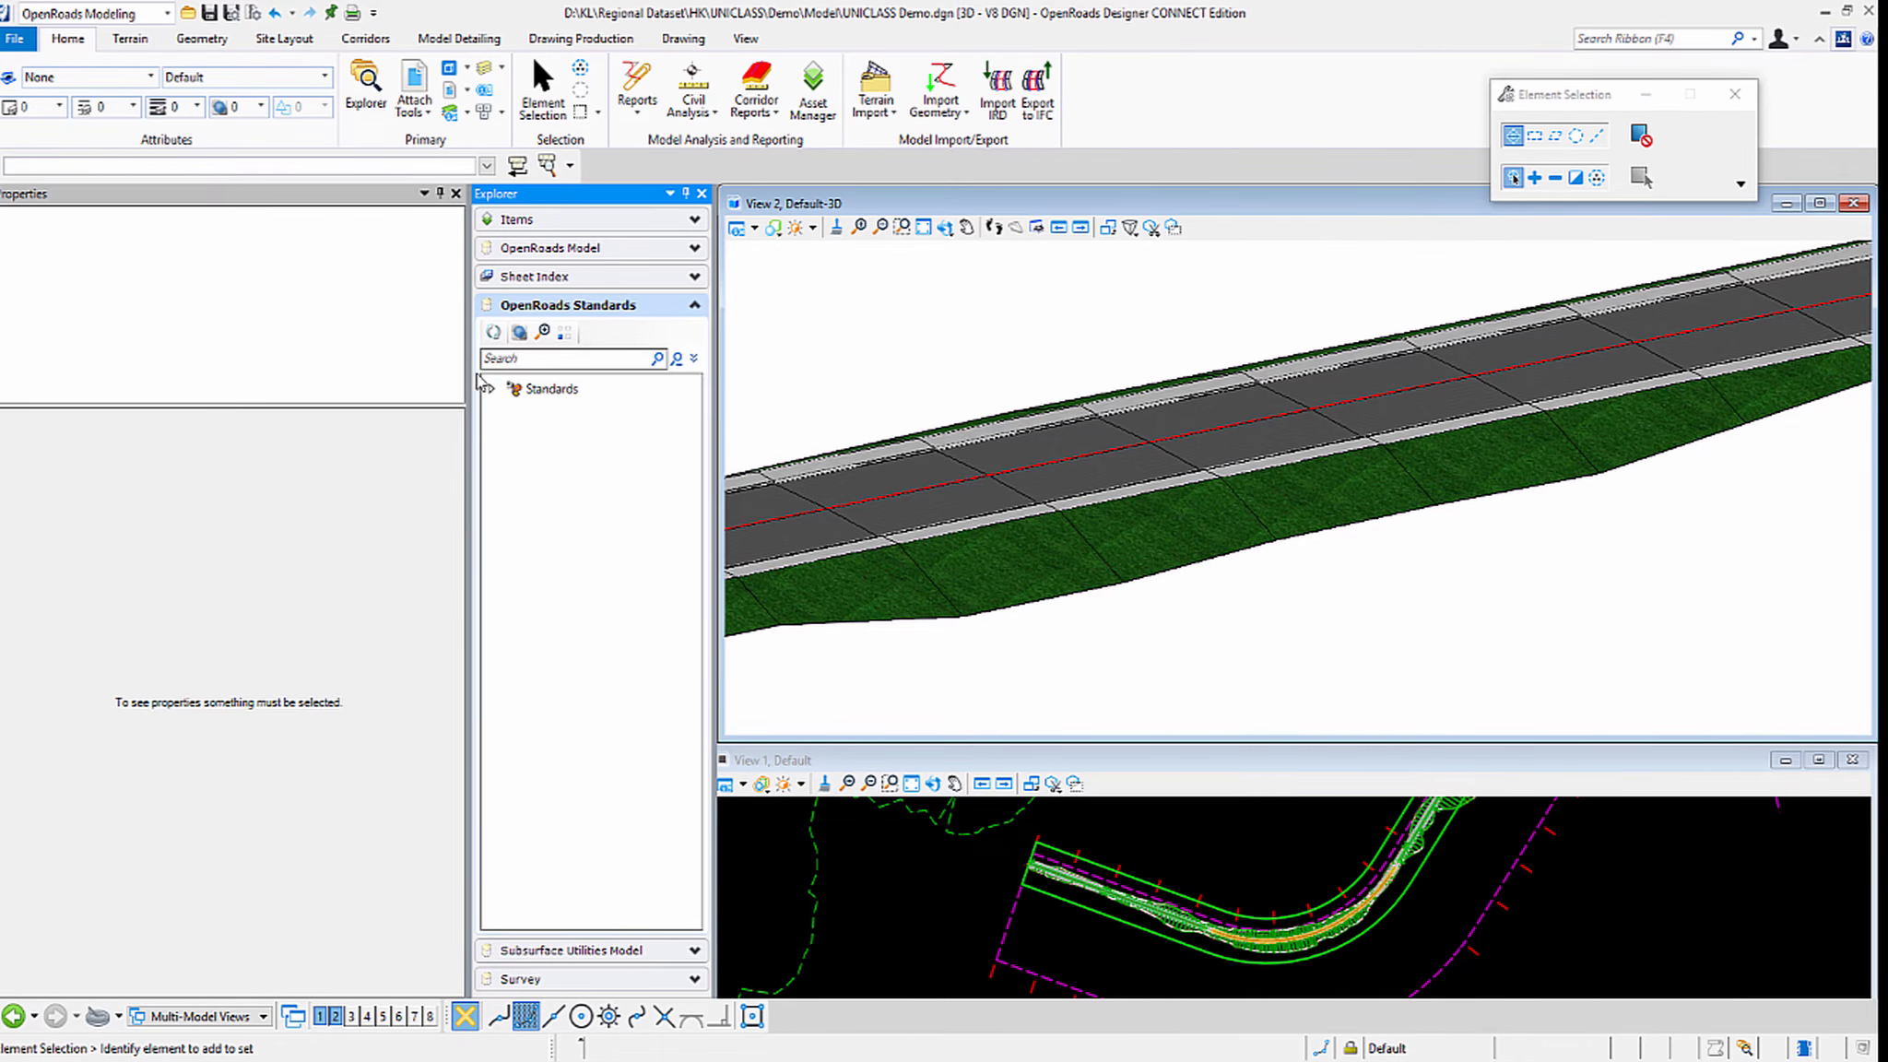
pyautogui.click(497, 498)
pyautogui.click(492, 389)
pyautogui.click(511, 417)
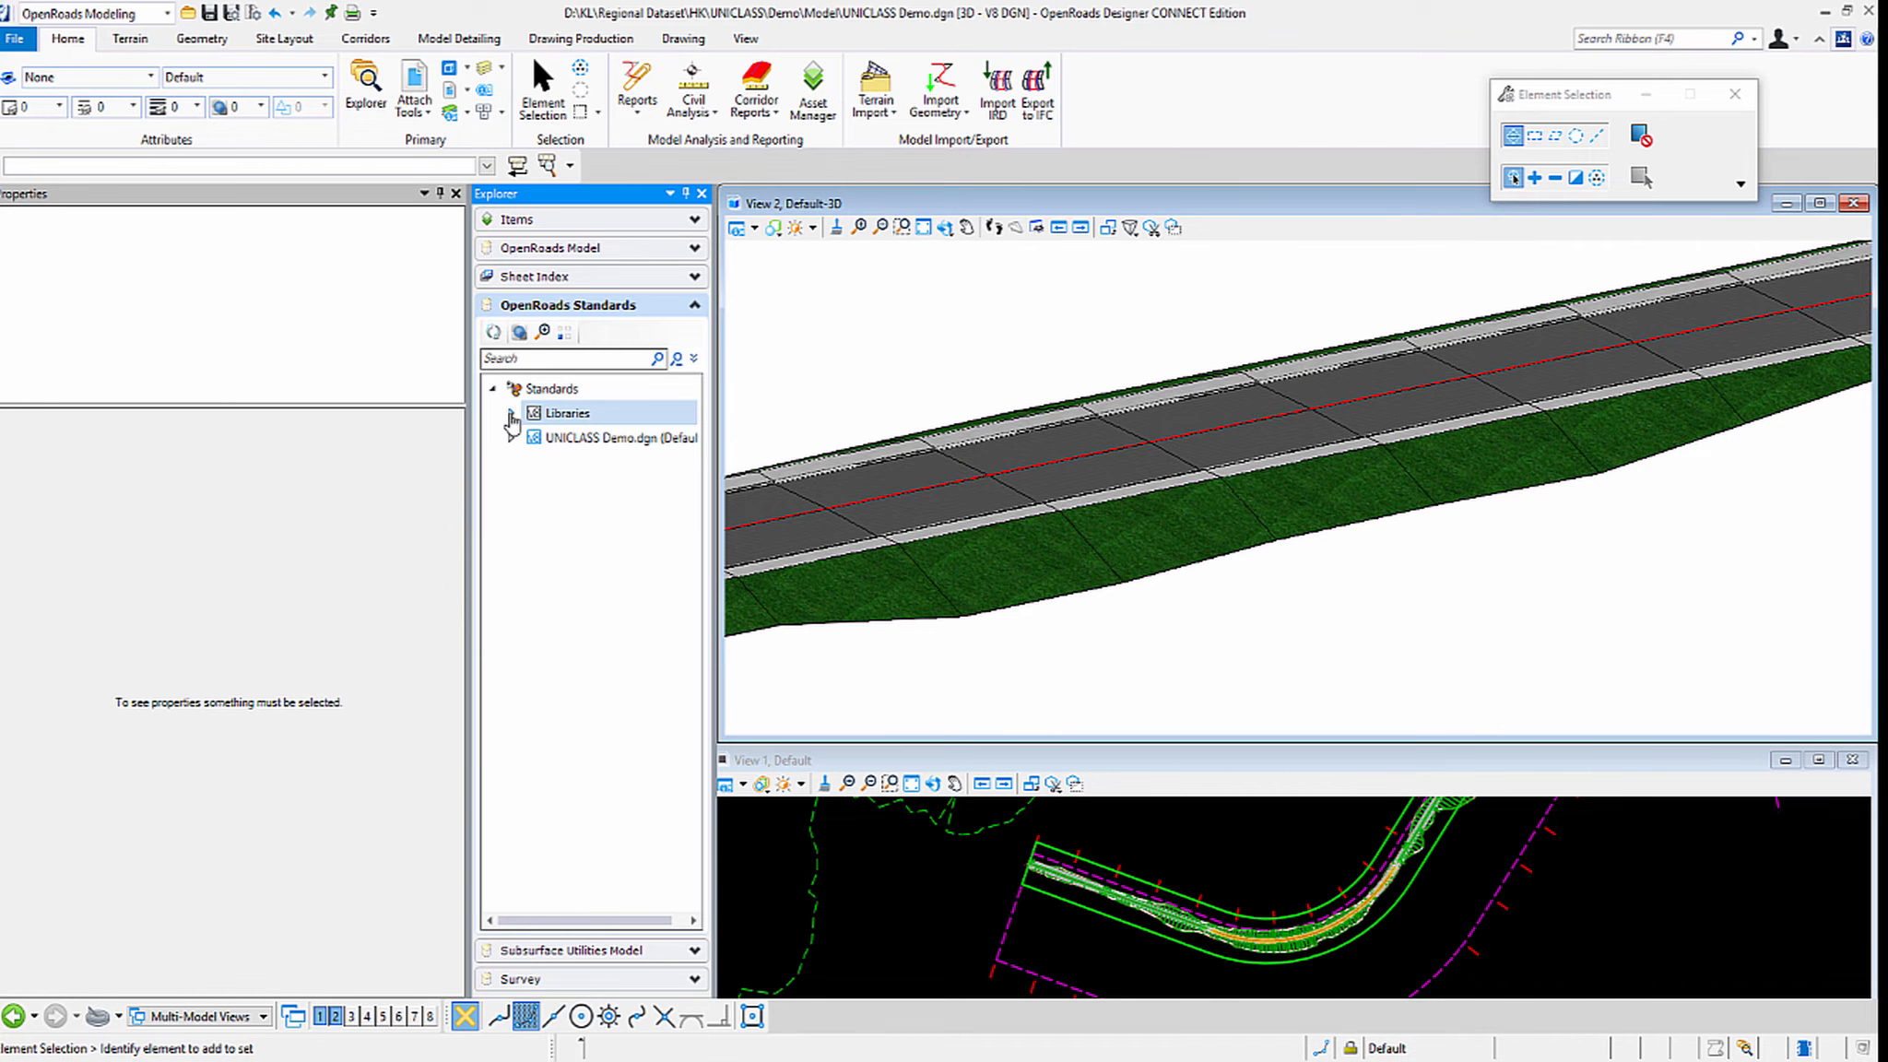
pyautogui.click(512, 419)
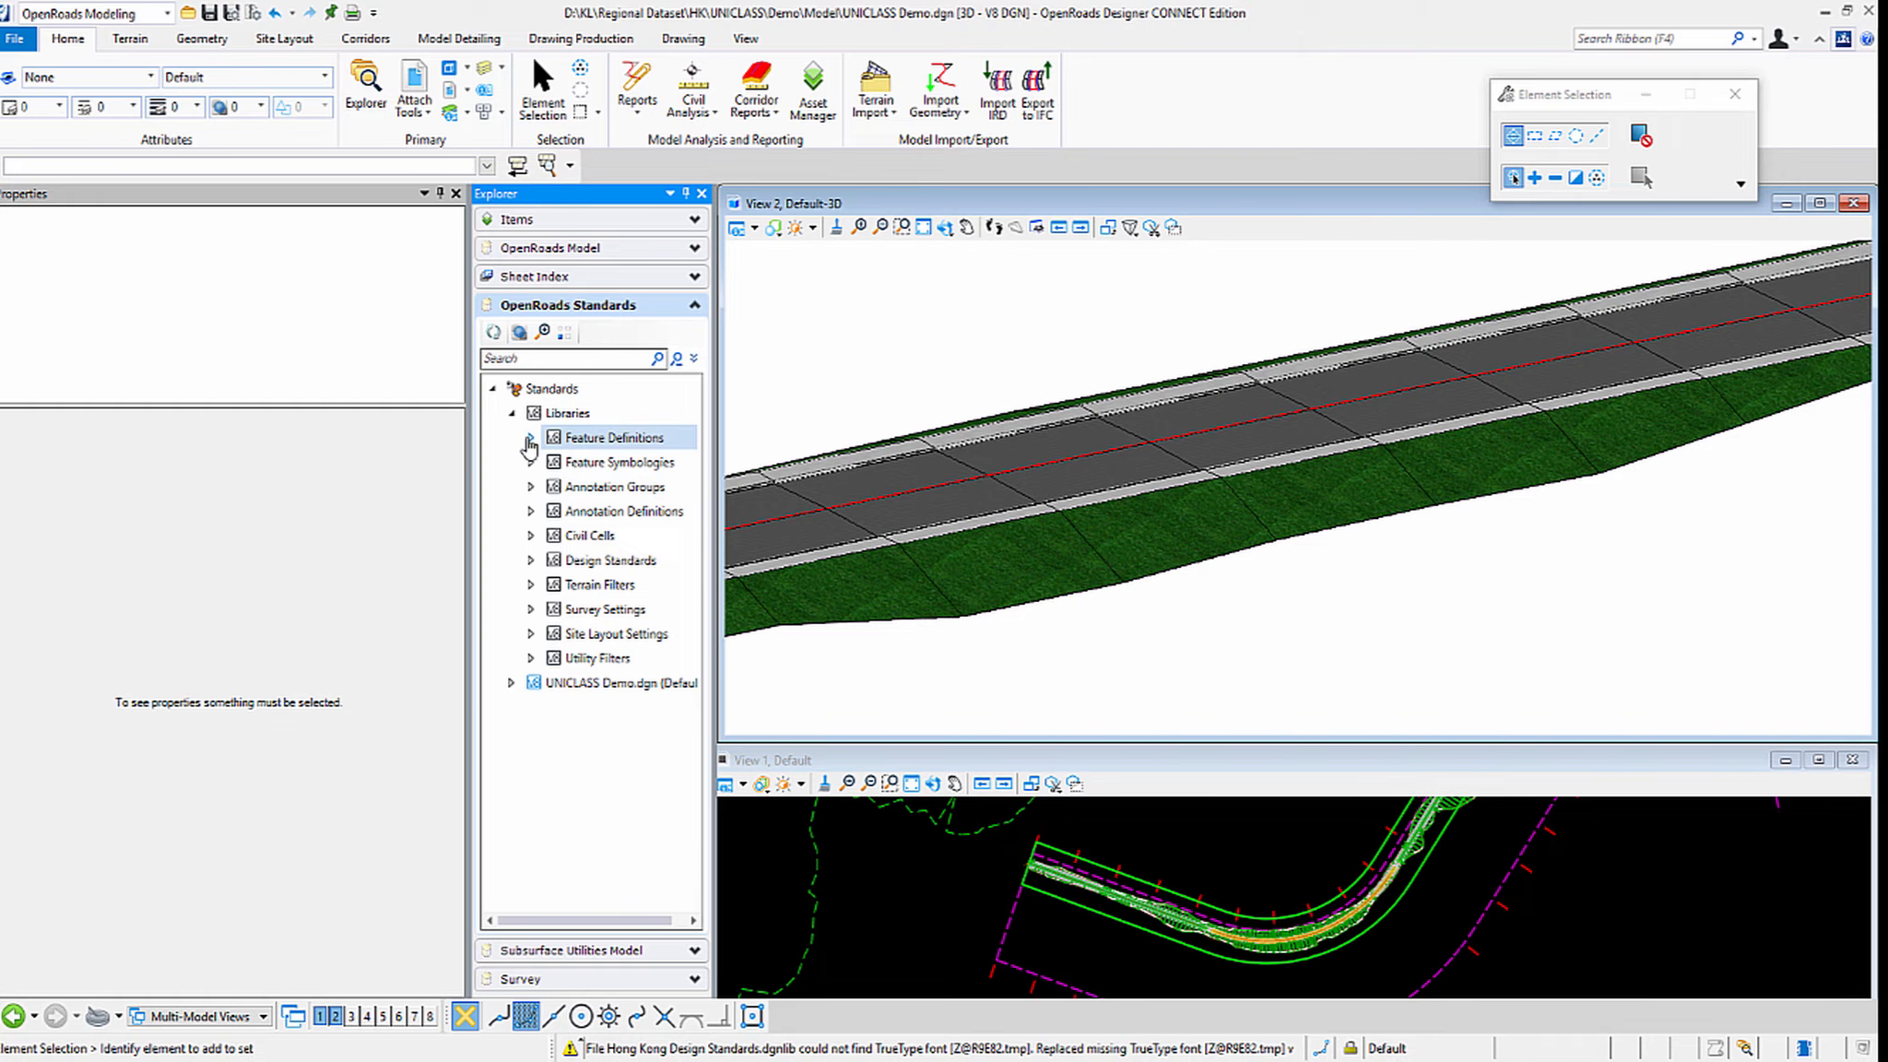
pyautogui.click(510, 438)
pyautogui.click(531, 489)
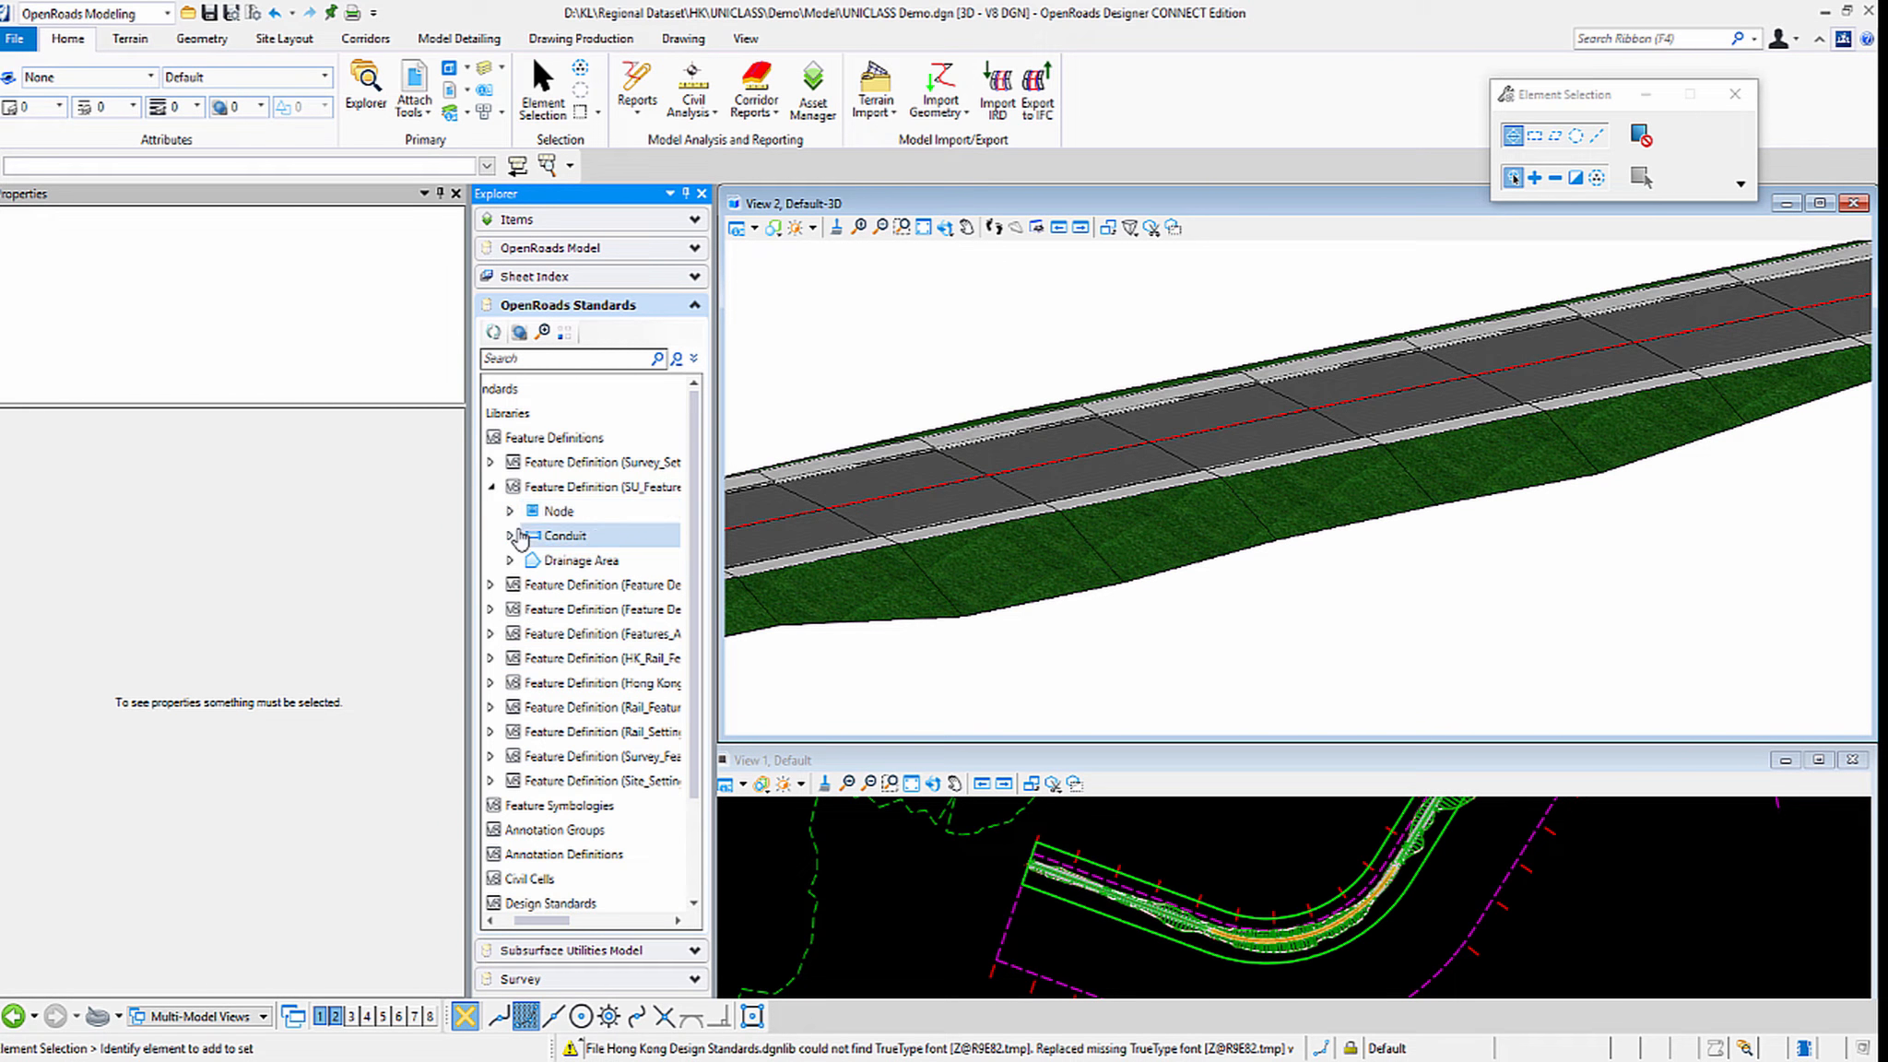
# Locate and select the Manhole Type A feature definition under Node, StormWaterNode, HK - Drainage Nodes, Manhole.
pyautogui.click(510, 511)
pyautogui.click(530, 633)
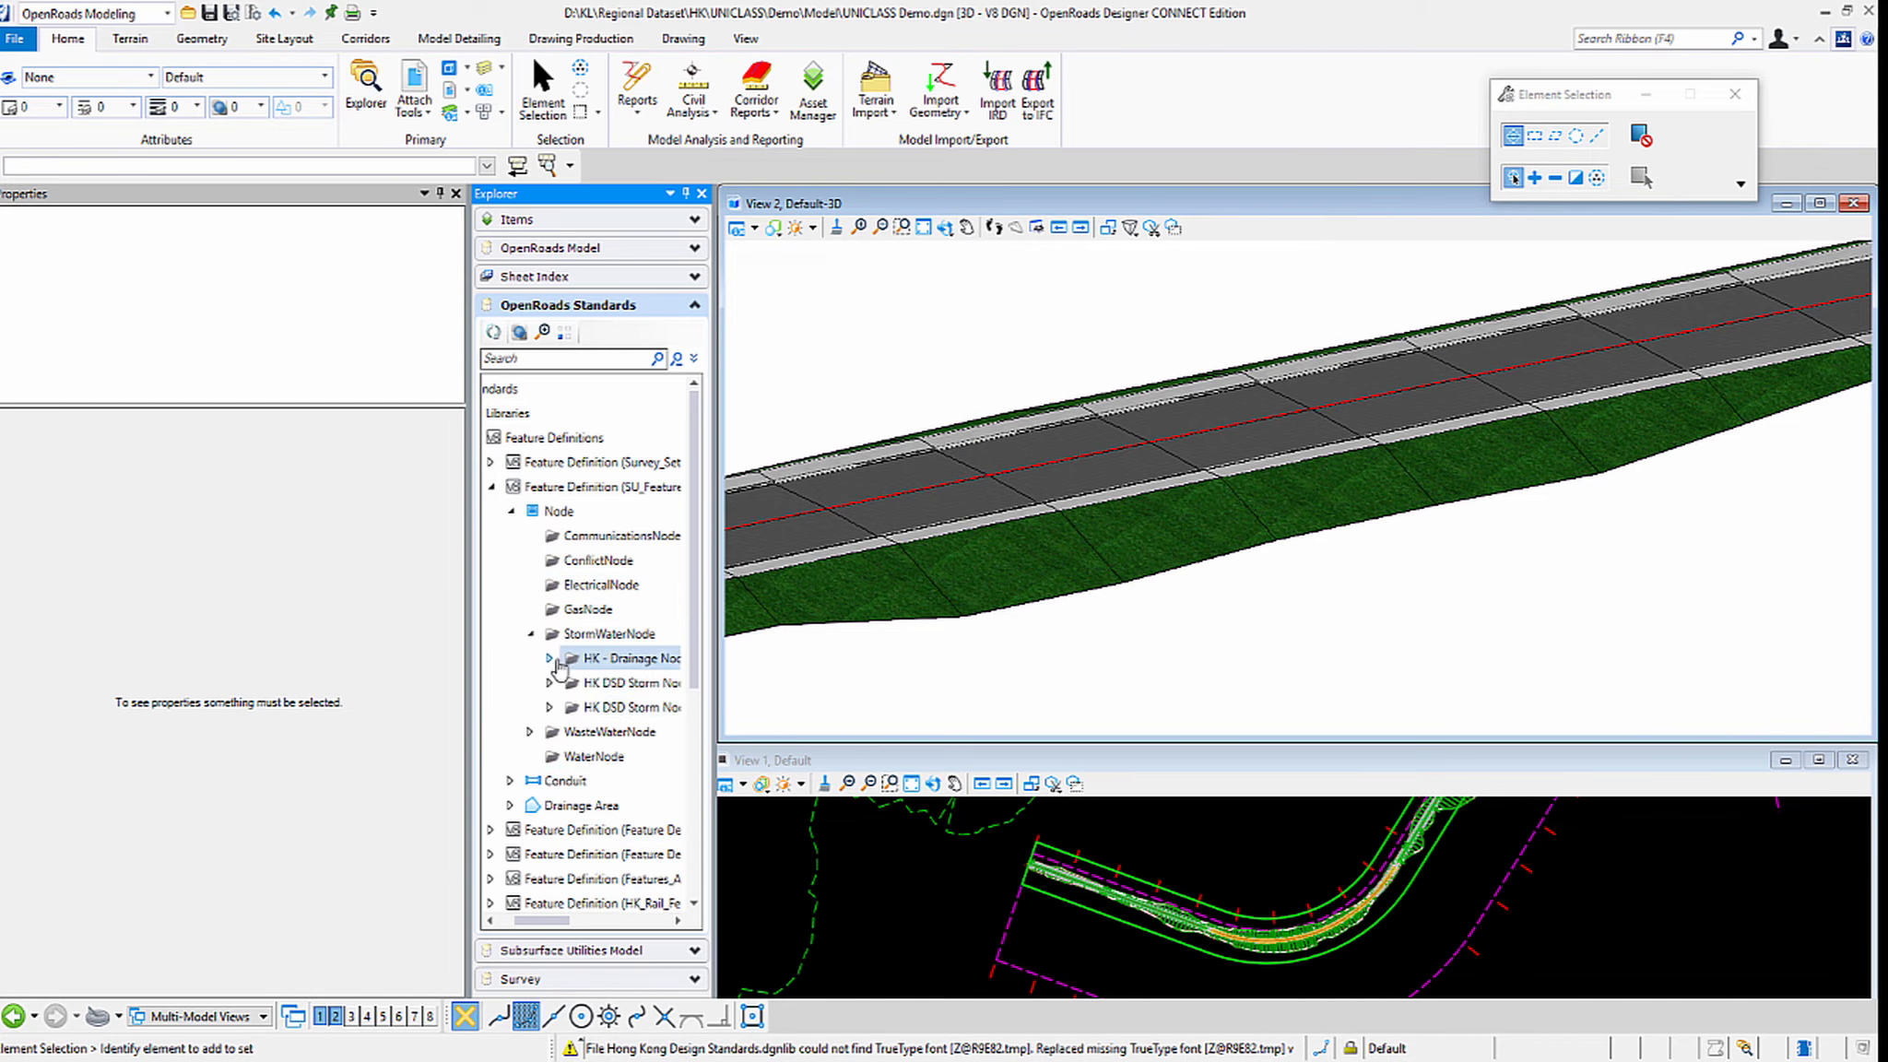
pyautogui.click(551, 658)
pyautogui.click(569, 707)
pyautogui.click(645, 756)
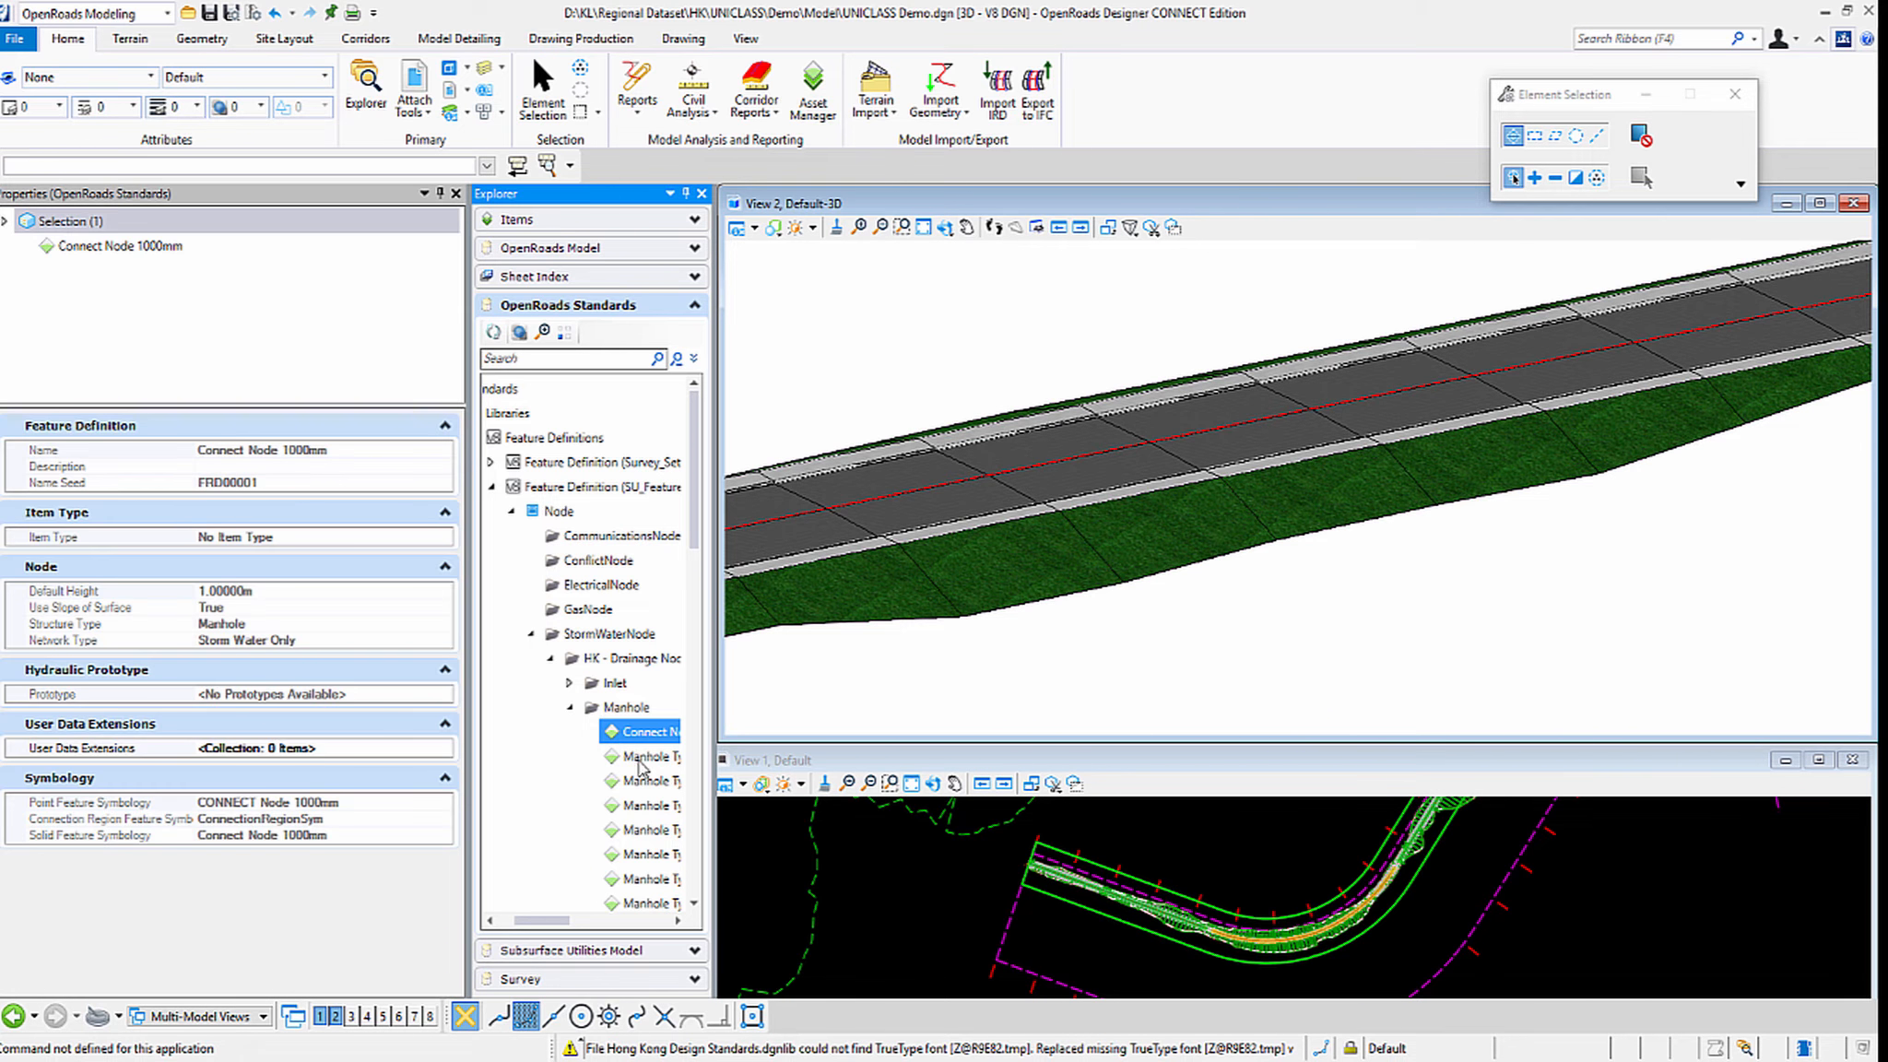
pyautogui.moveTo(556, 920); pyautogui.dragTo(567, 927)
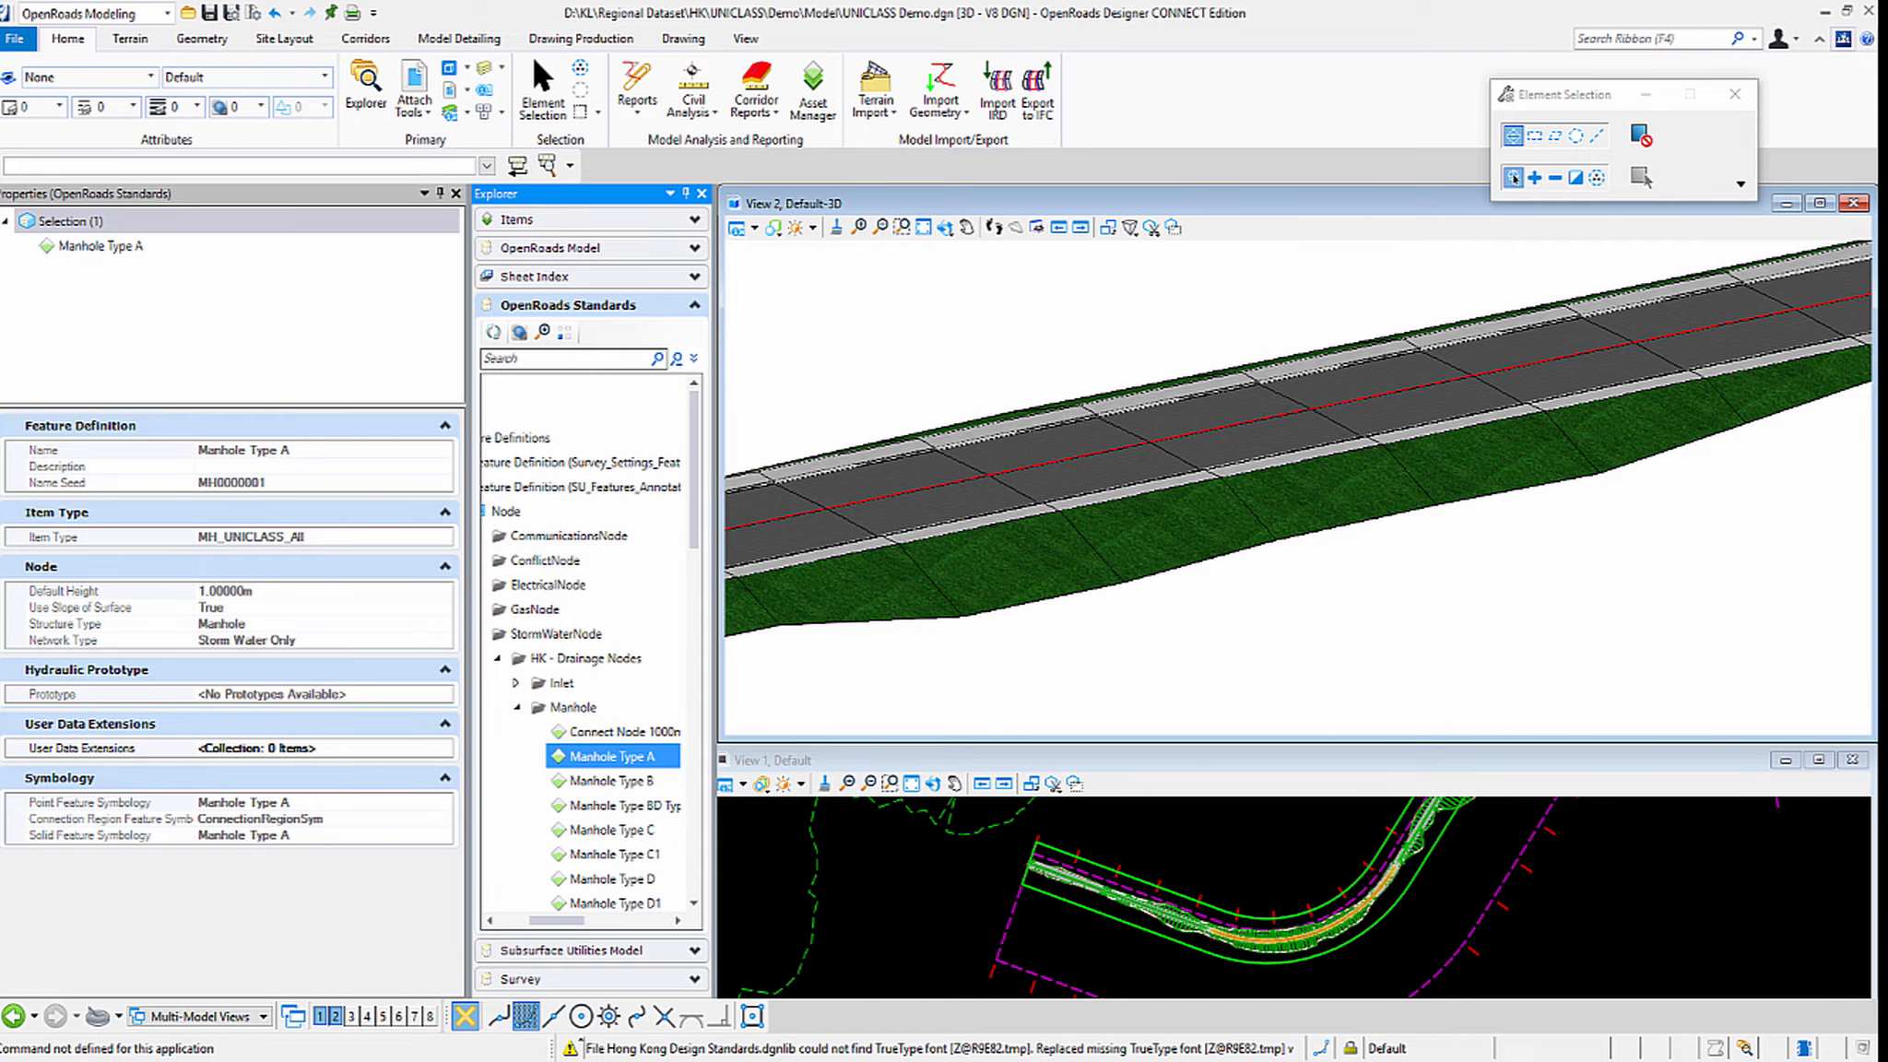
# Examine the Item Type property of the Manhole Type A feature definition.
pyautogui.click(92, 409)
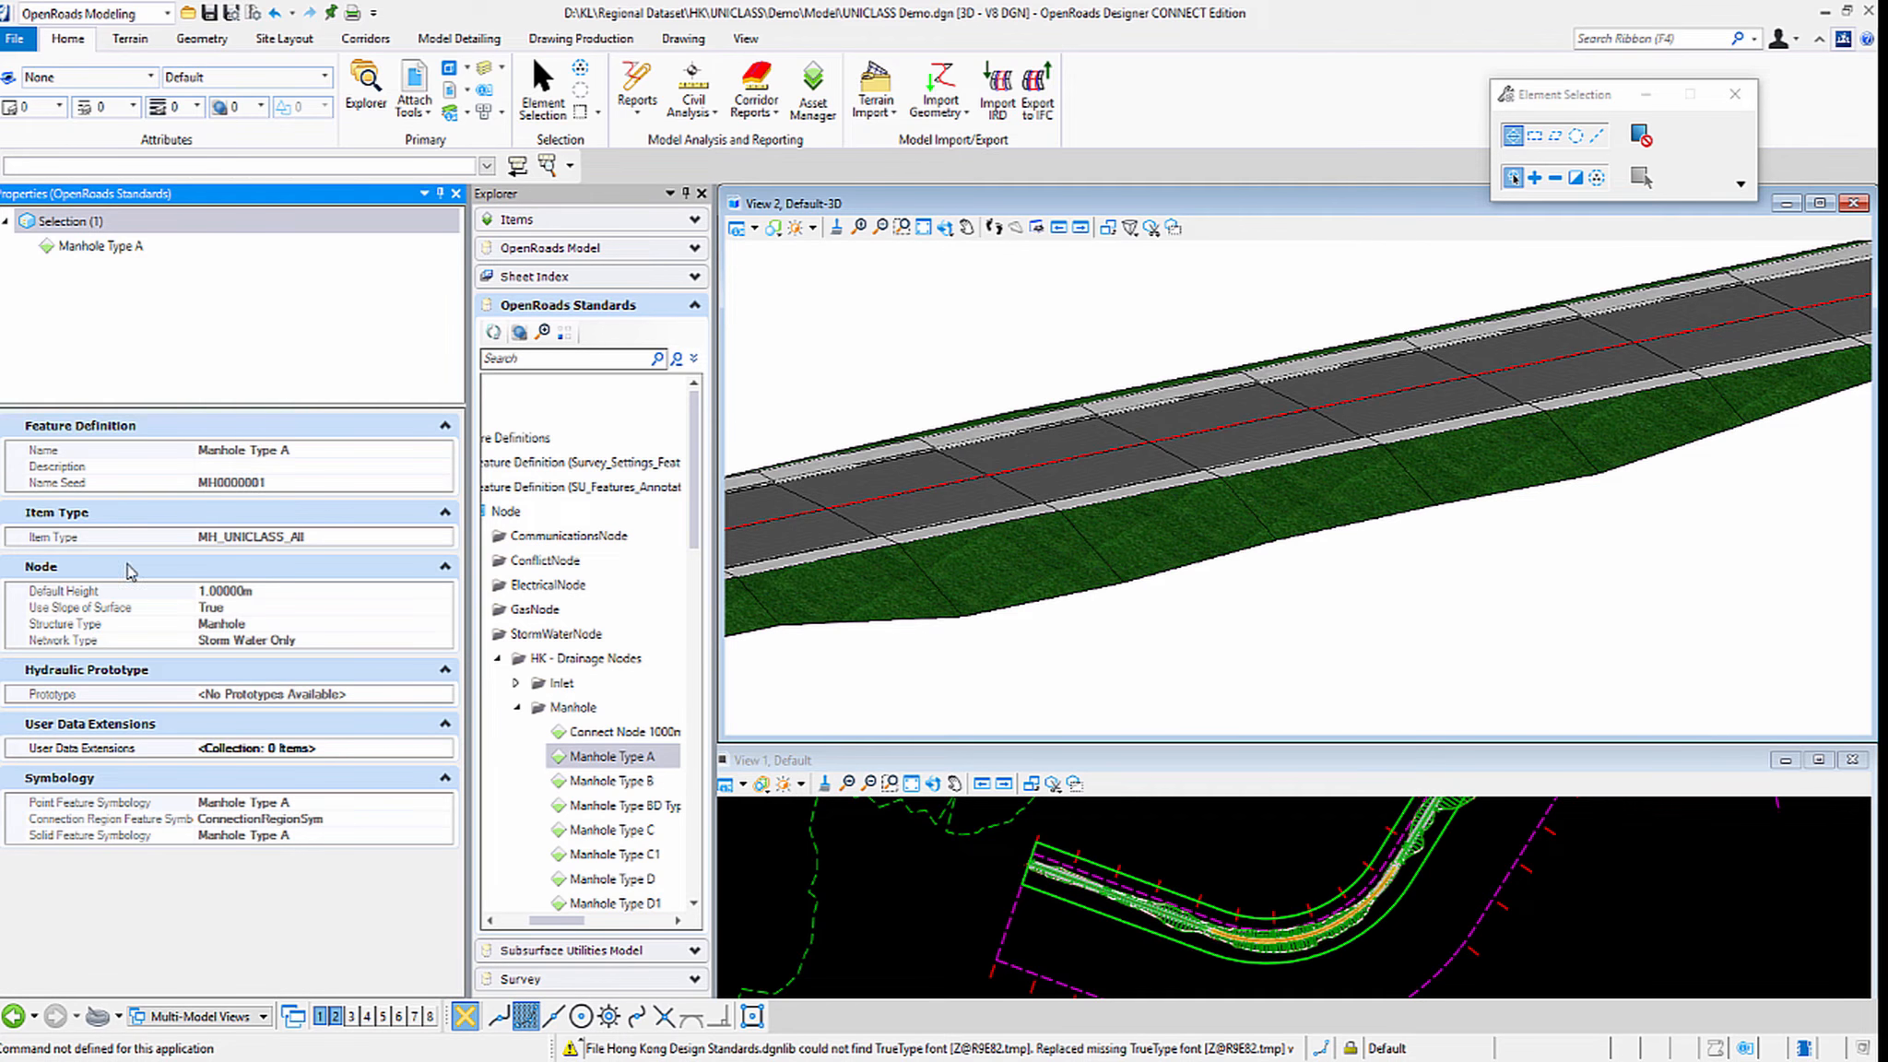
pyautogui.click(224, 400)
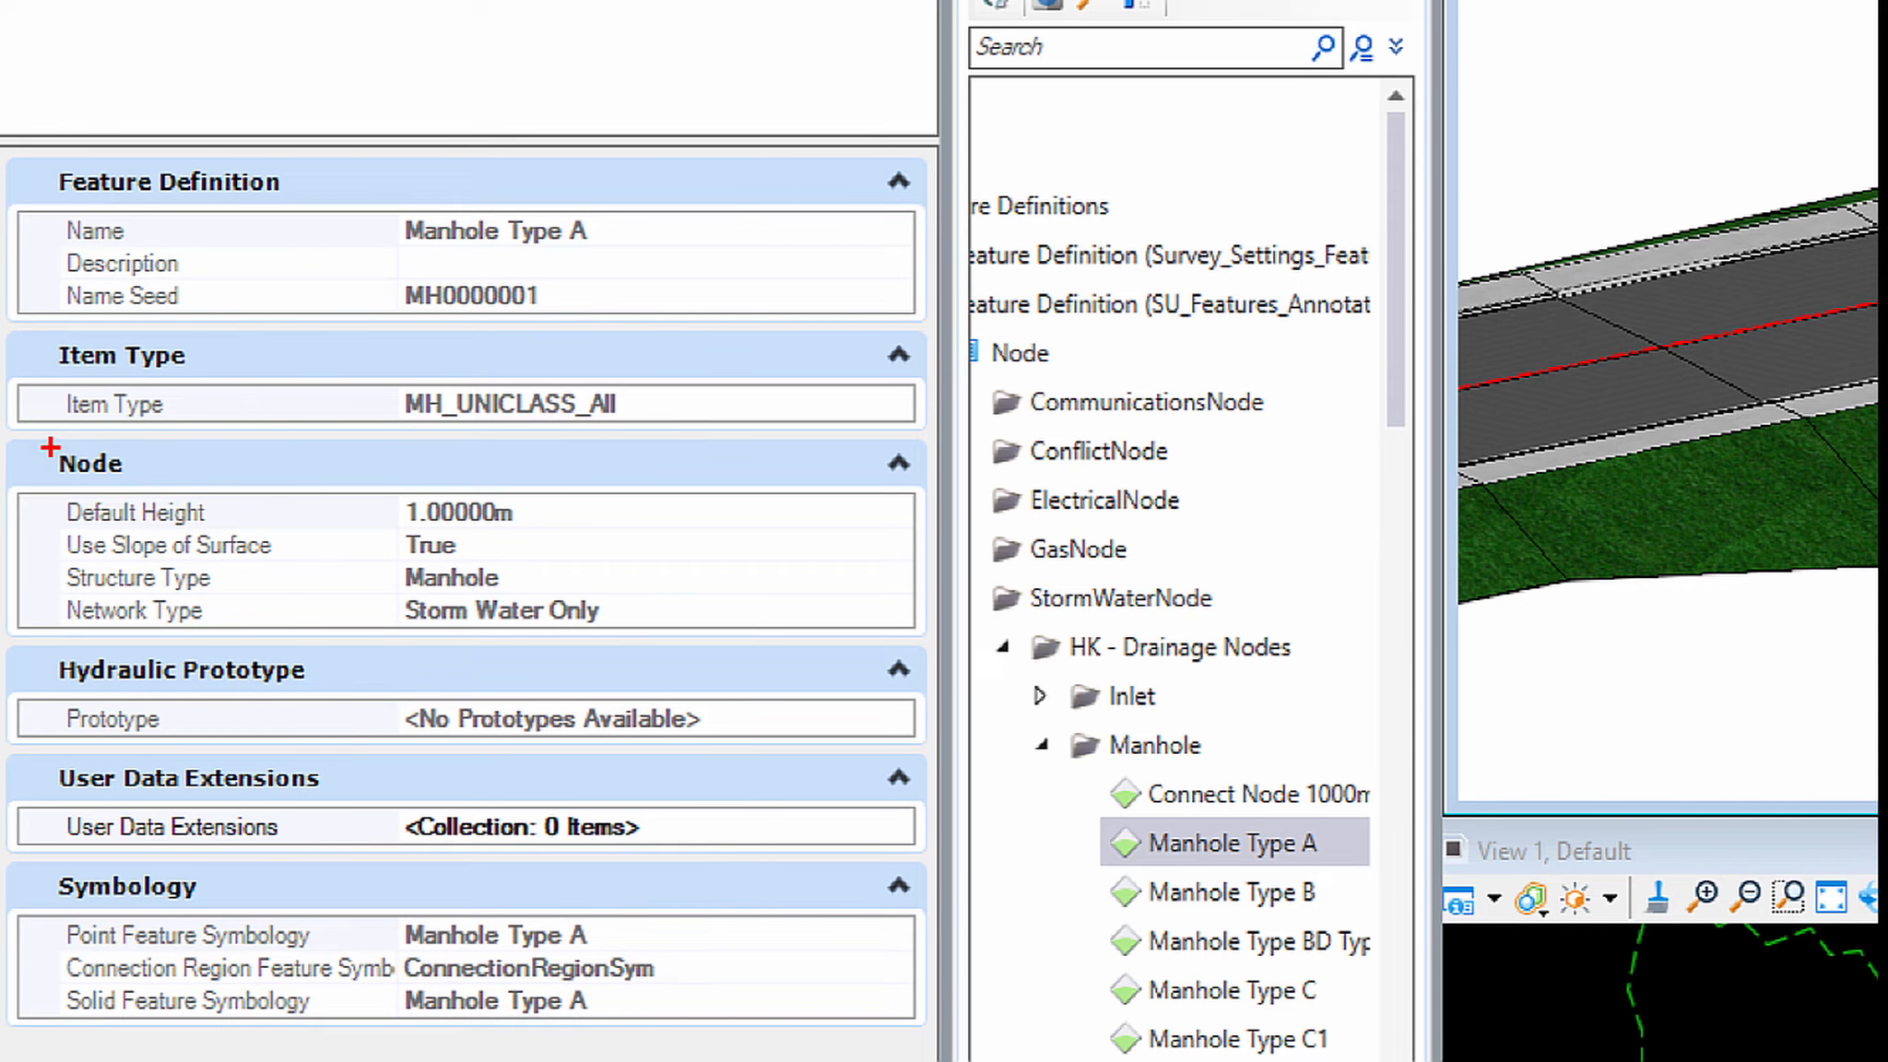
pyautogui.moveTo(48, 449); pyautogui.dragTo(612, 442)
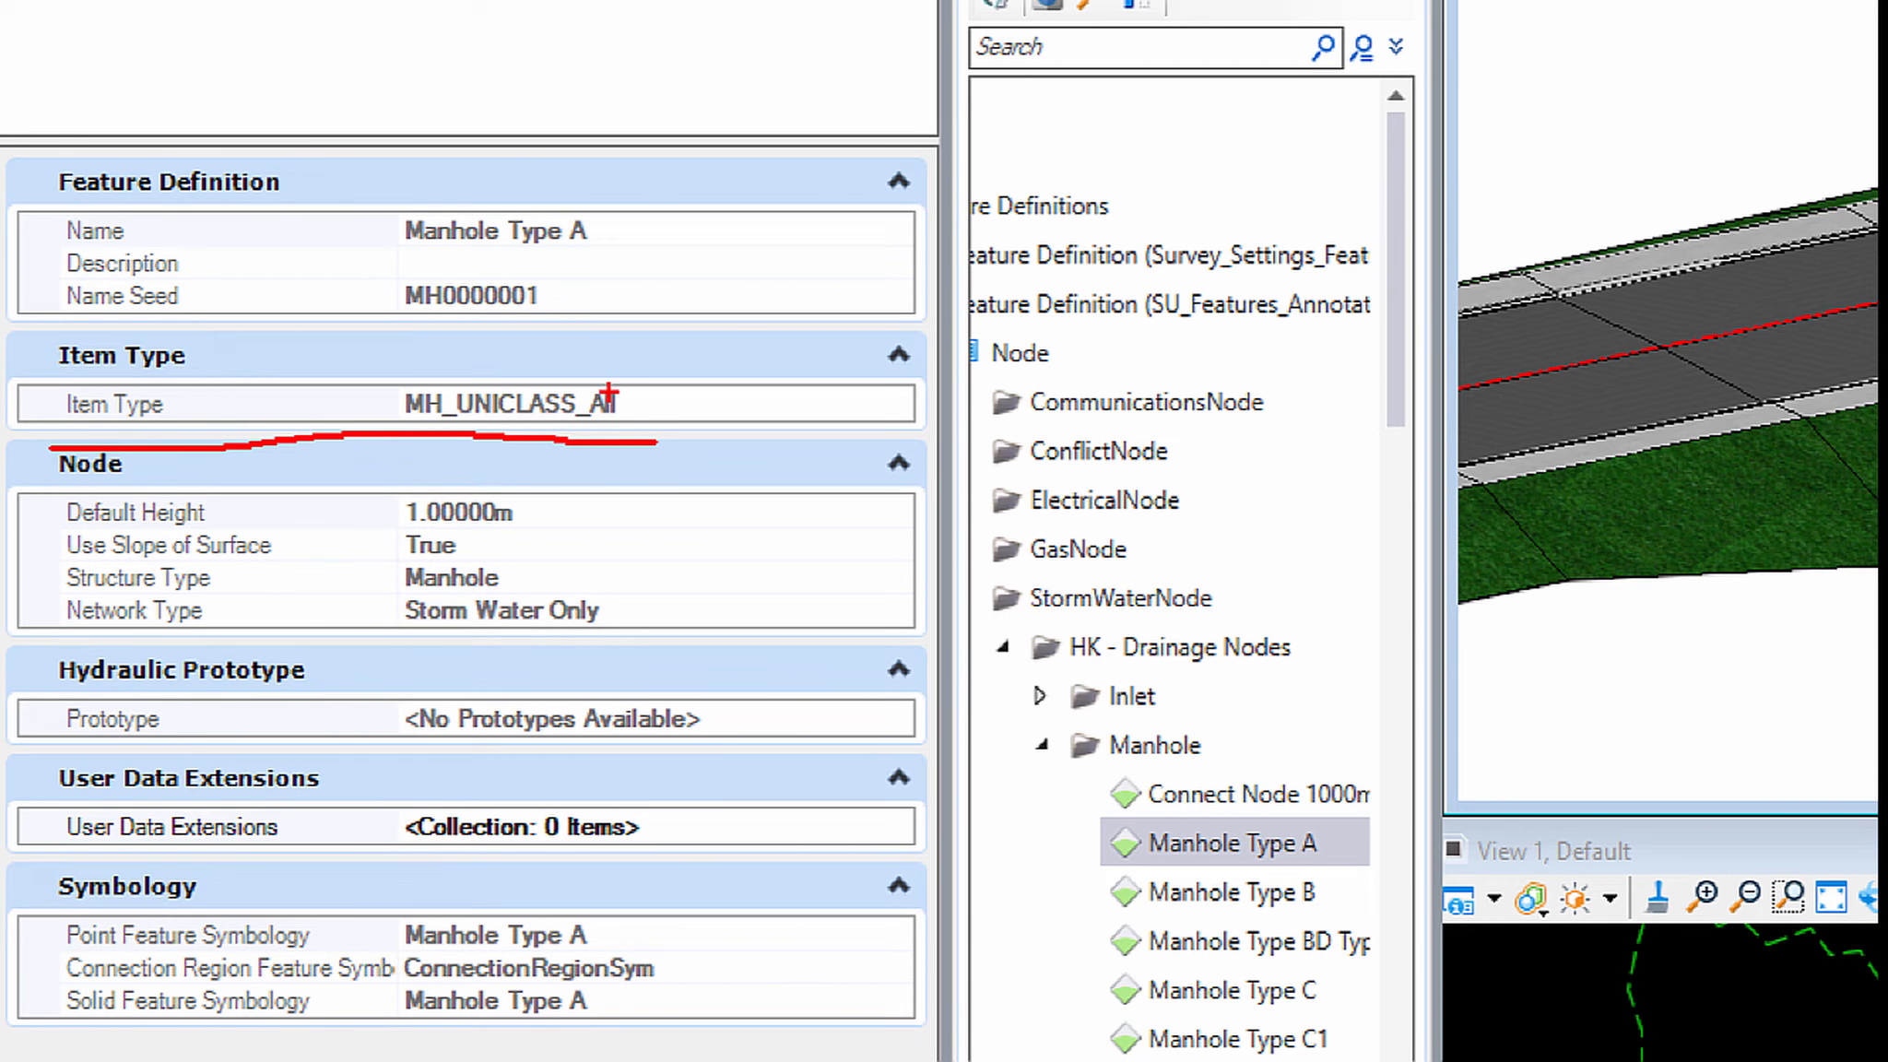
pyautogui.press('Escape')
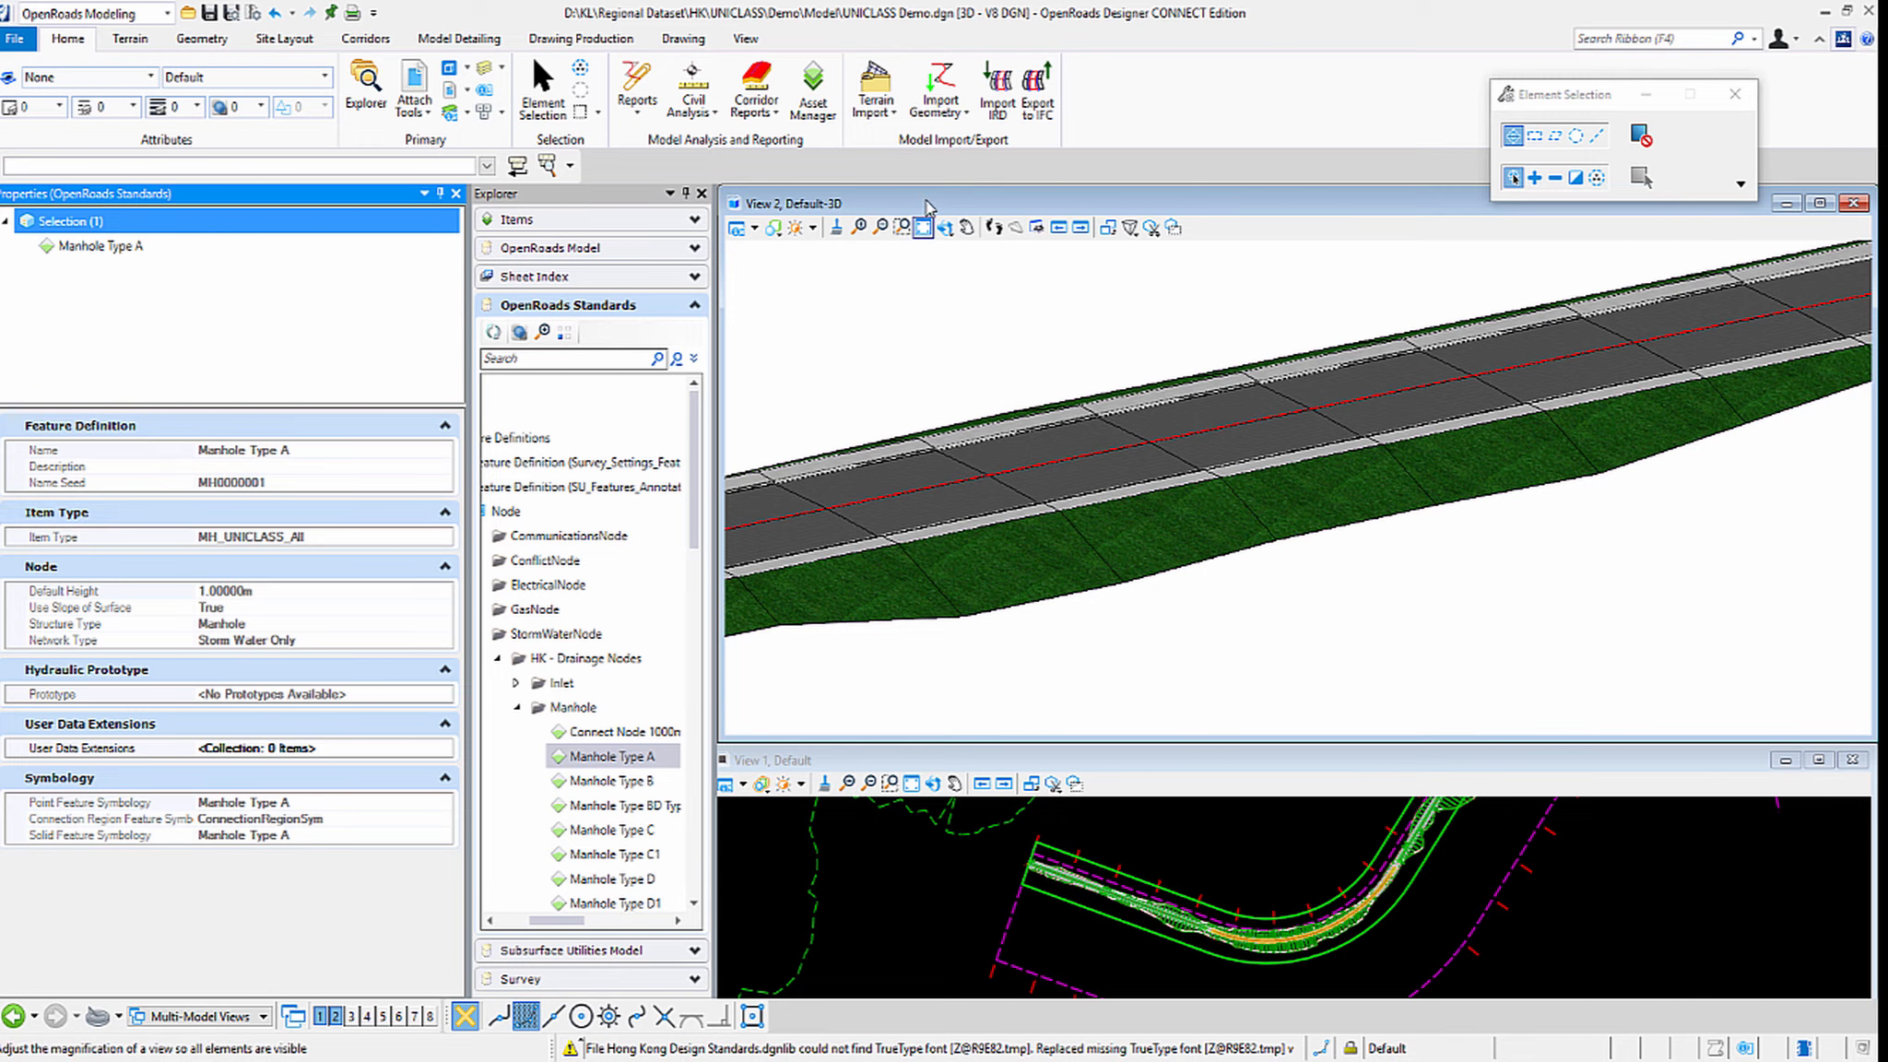
pyautogui.scroll(-2, 982, 730)
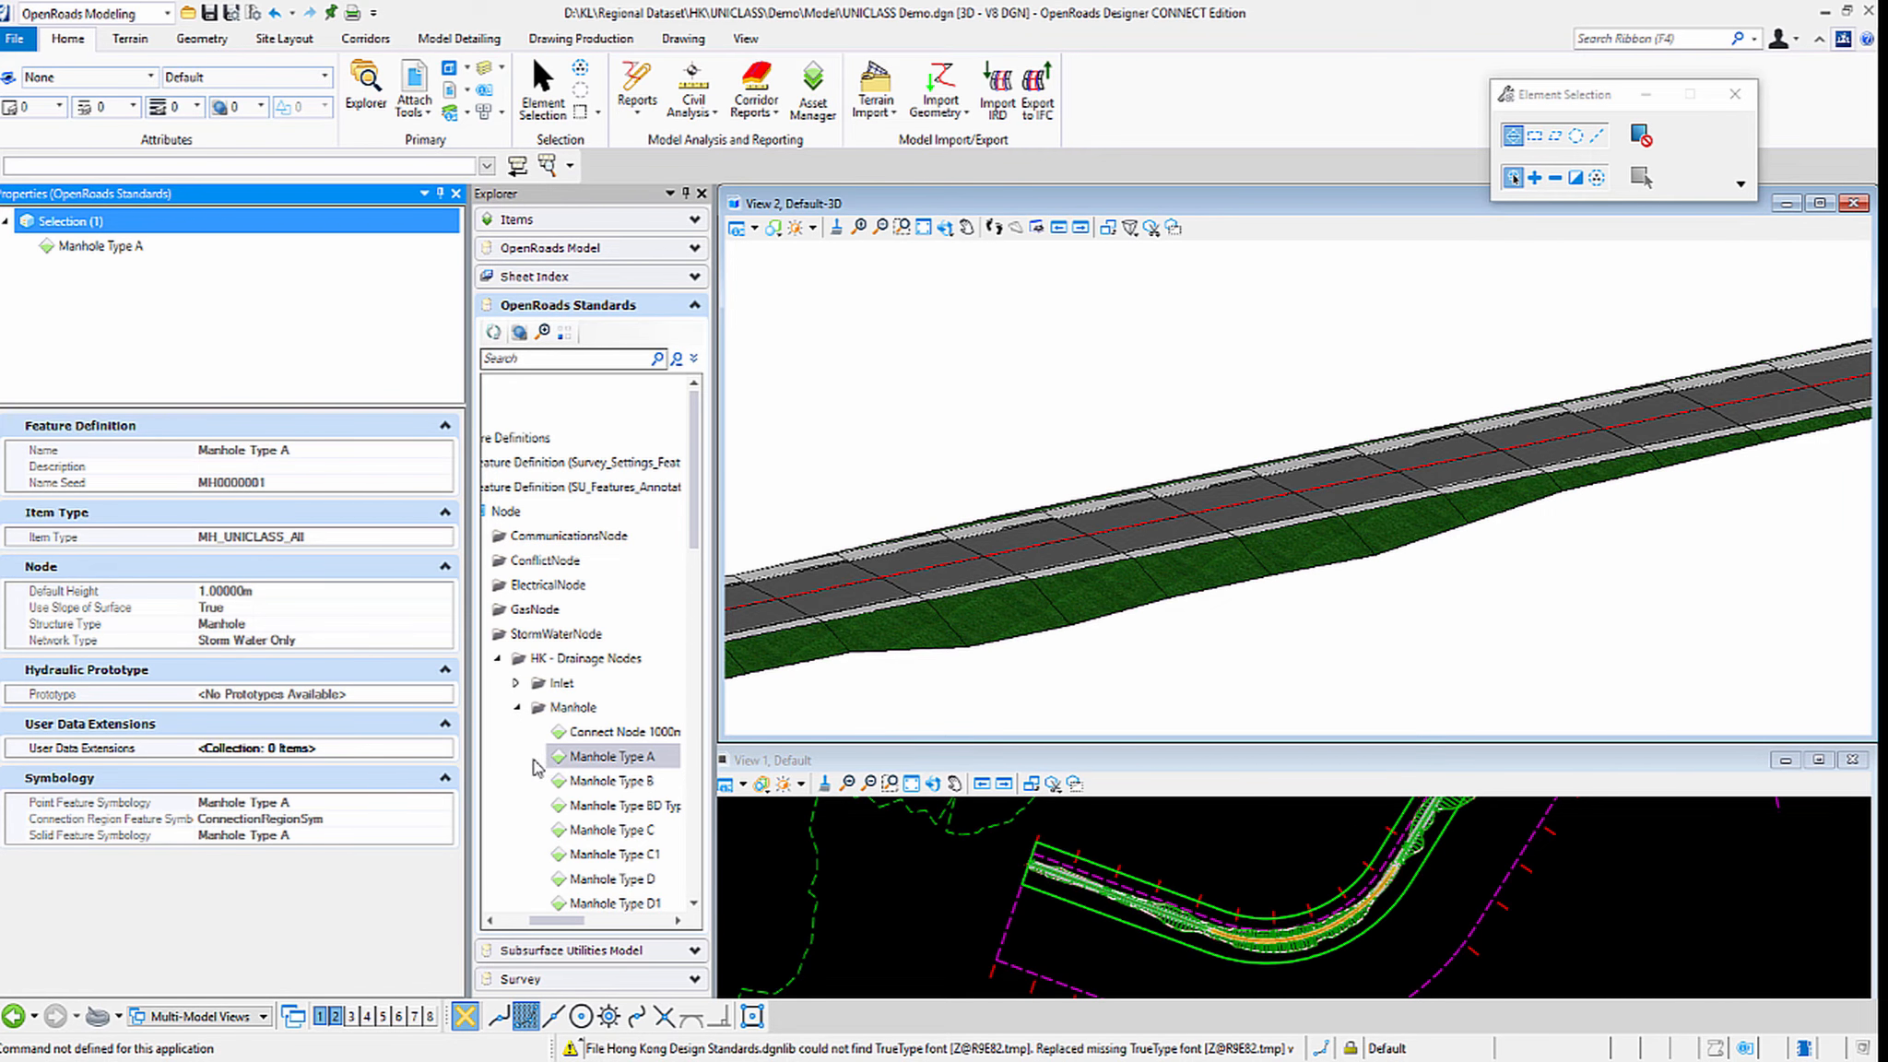
# Switch to the Subsurface Utilities workflow and start Place Node, agreeing to create the utility model and compact the database.
pyautogui.click(103, 13)
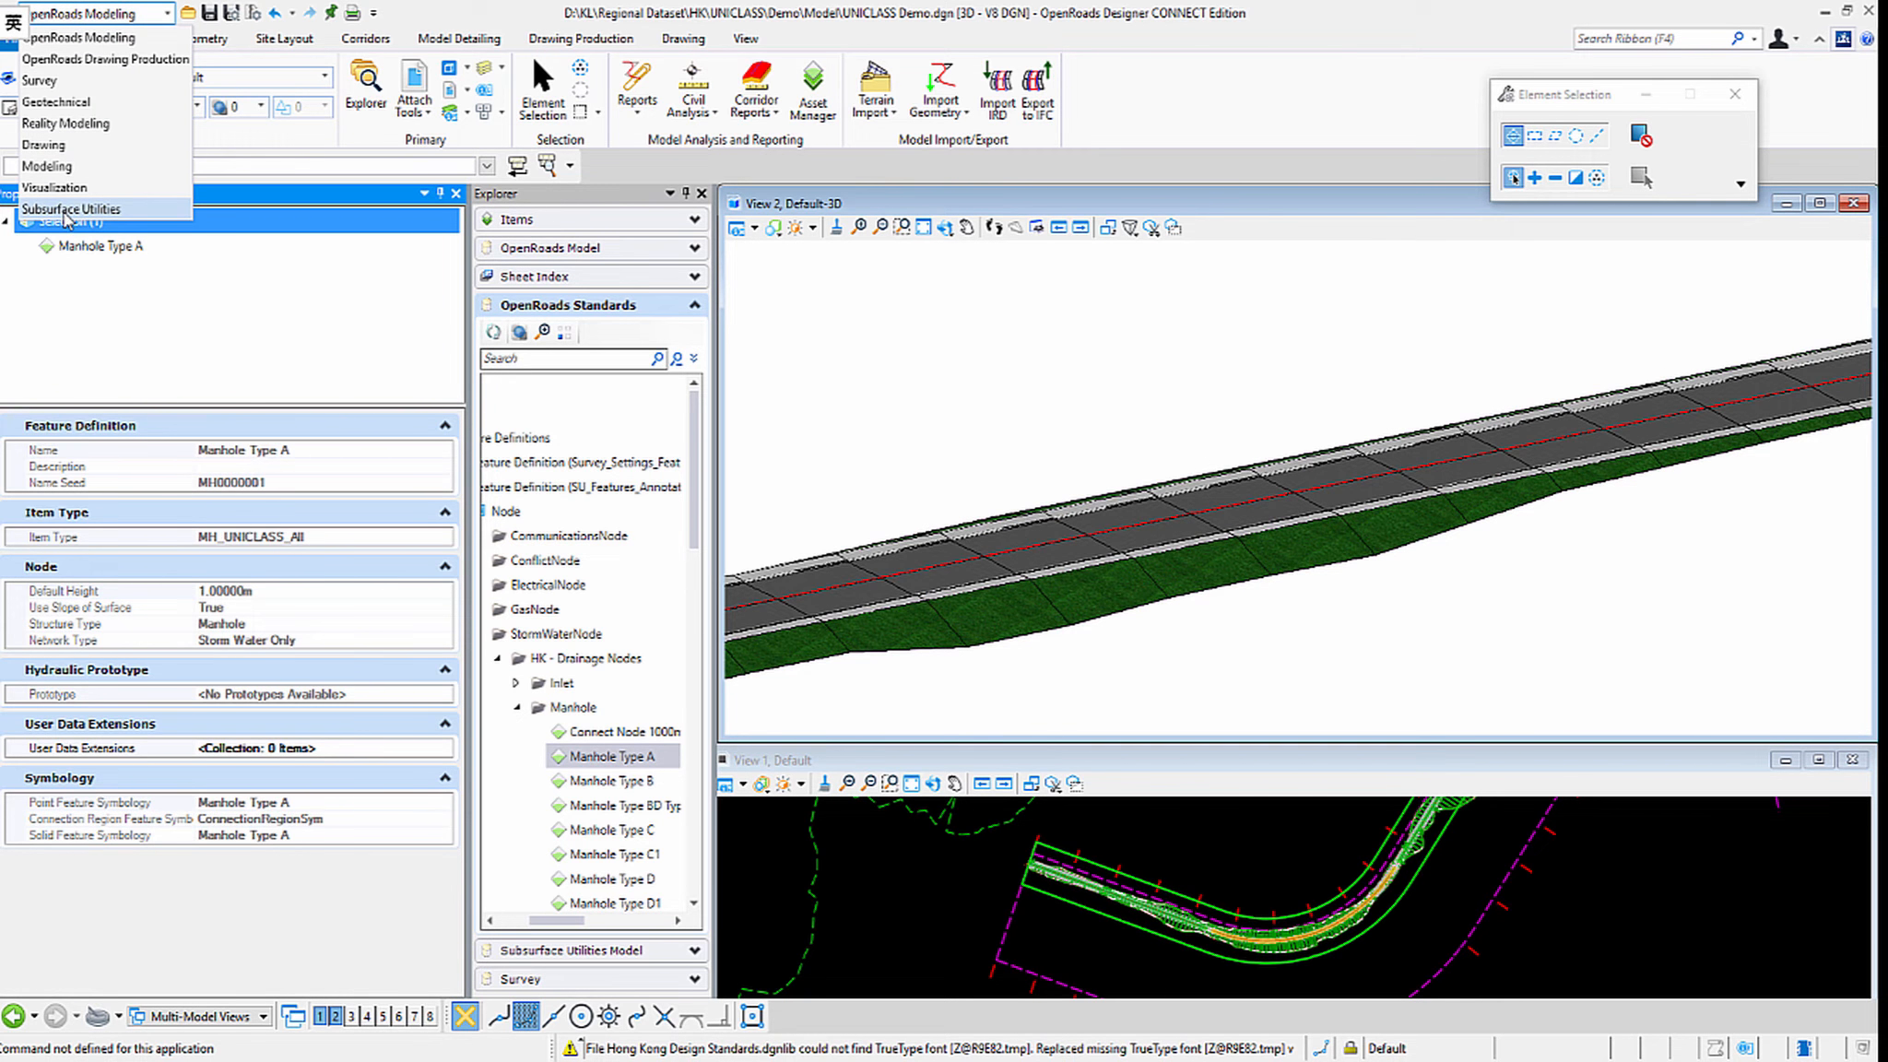
pyautogui.click(66, 210)
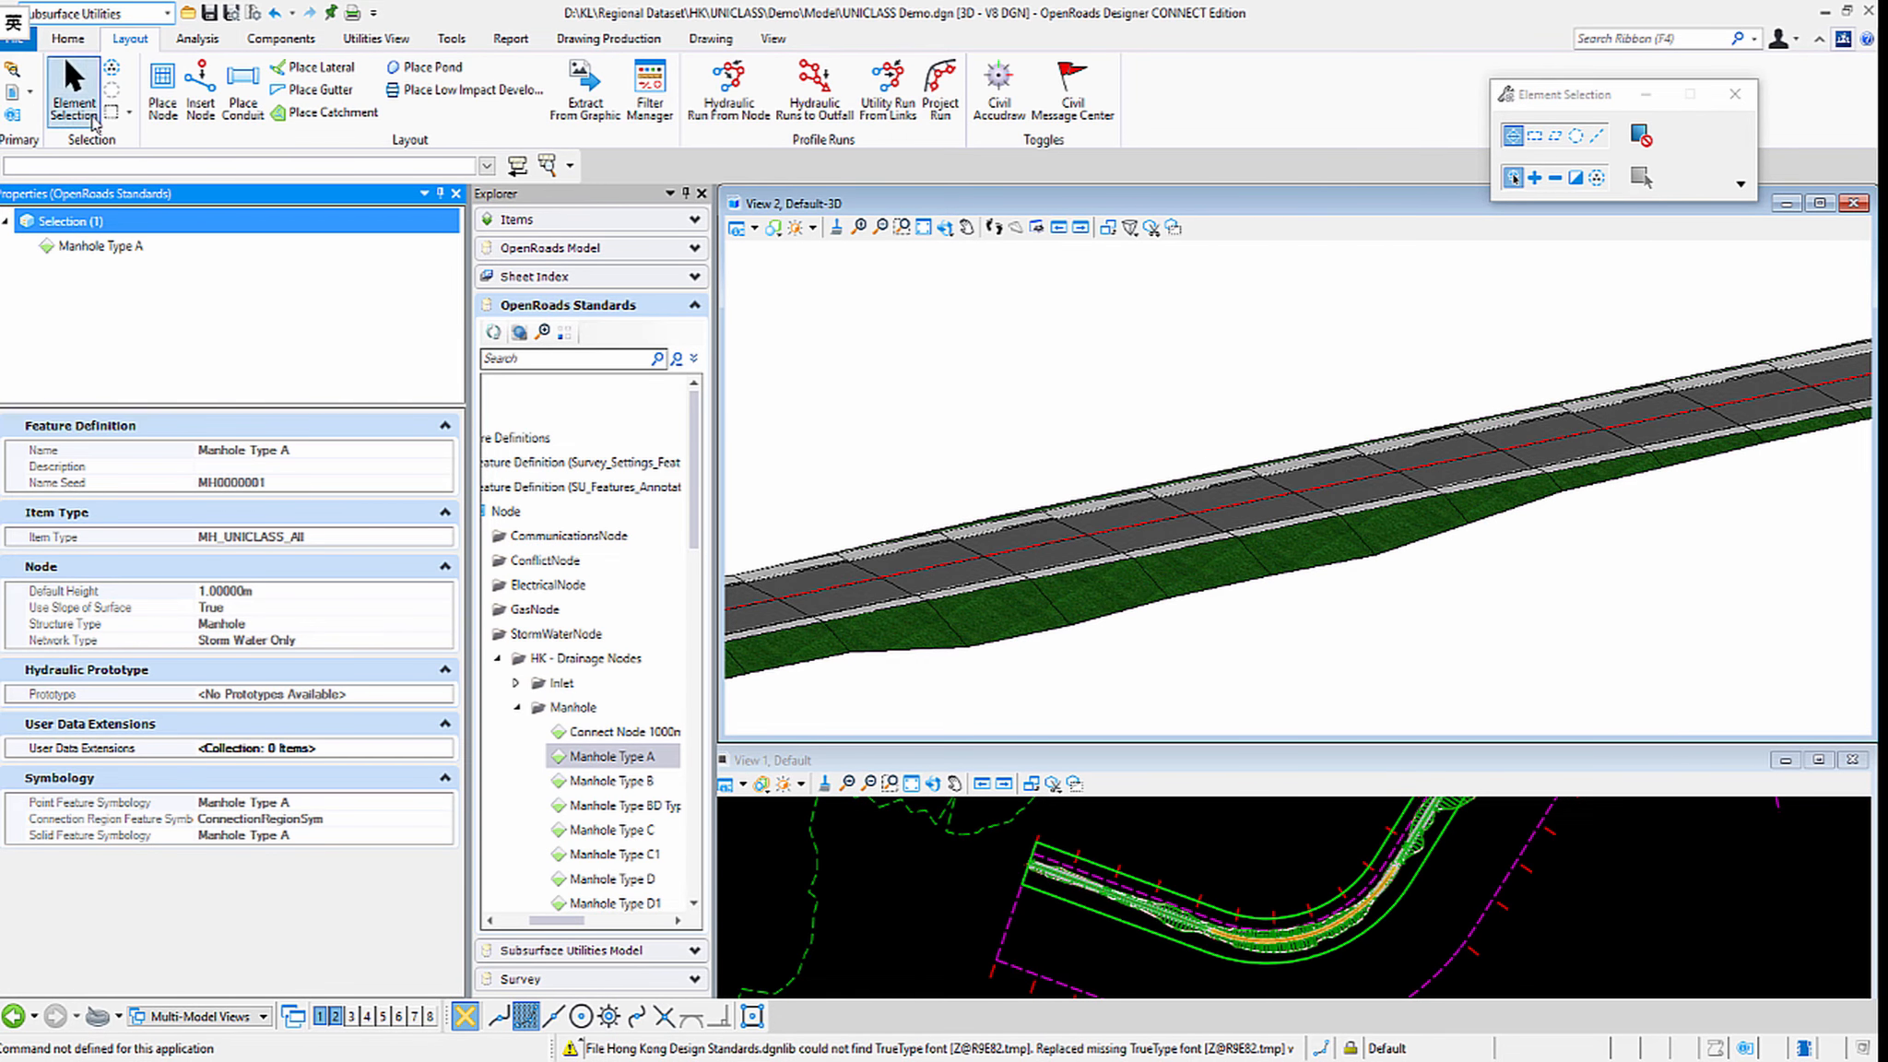
pyautogui.click(159, 120)
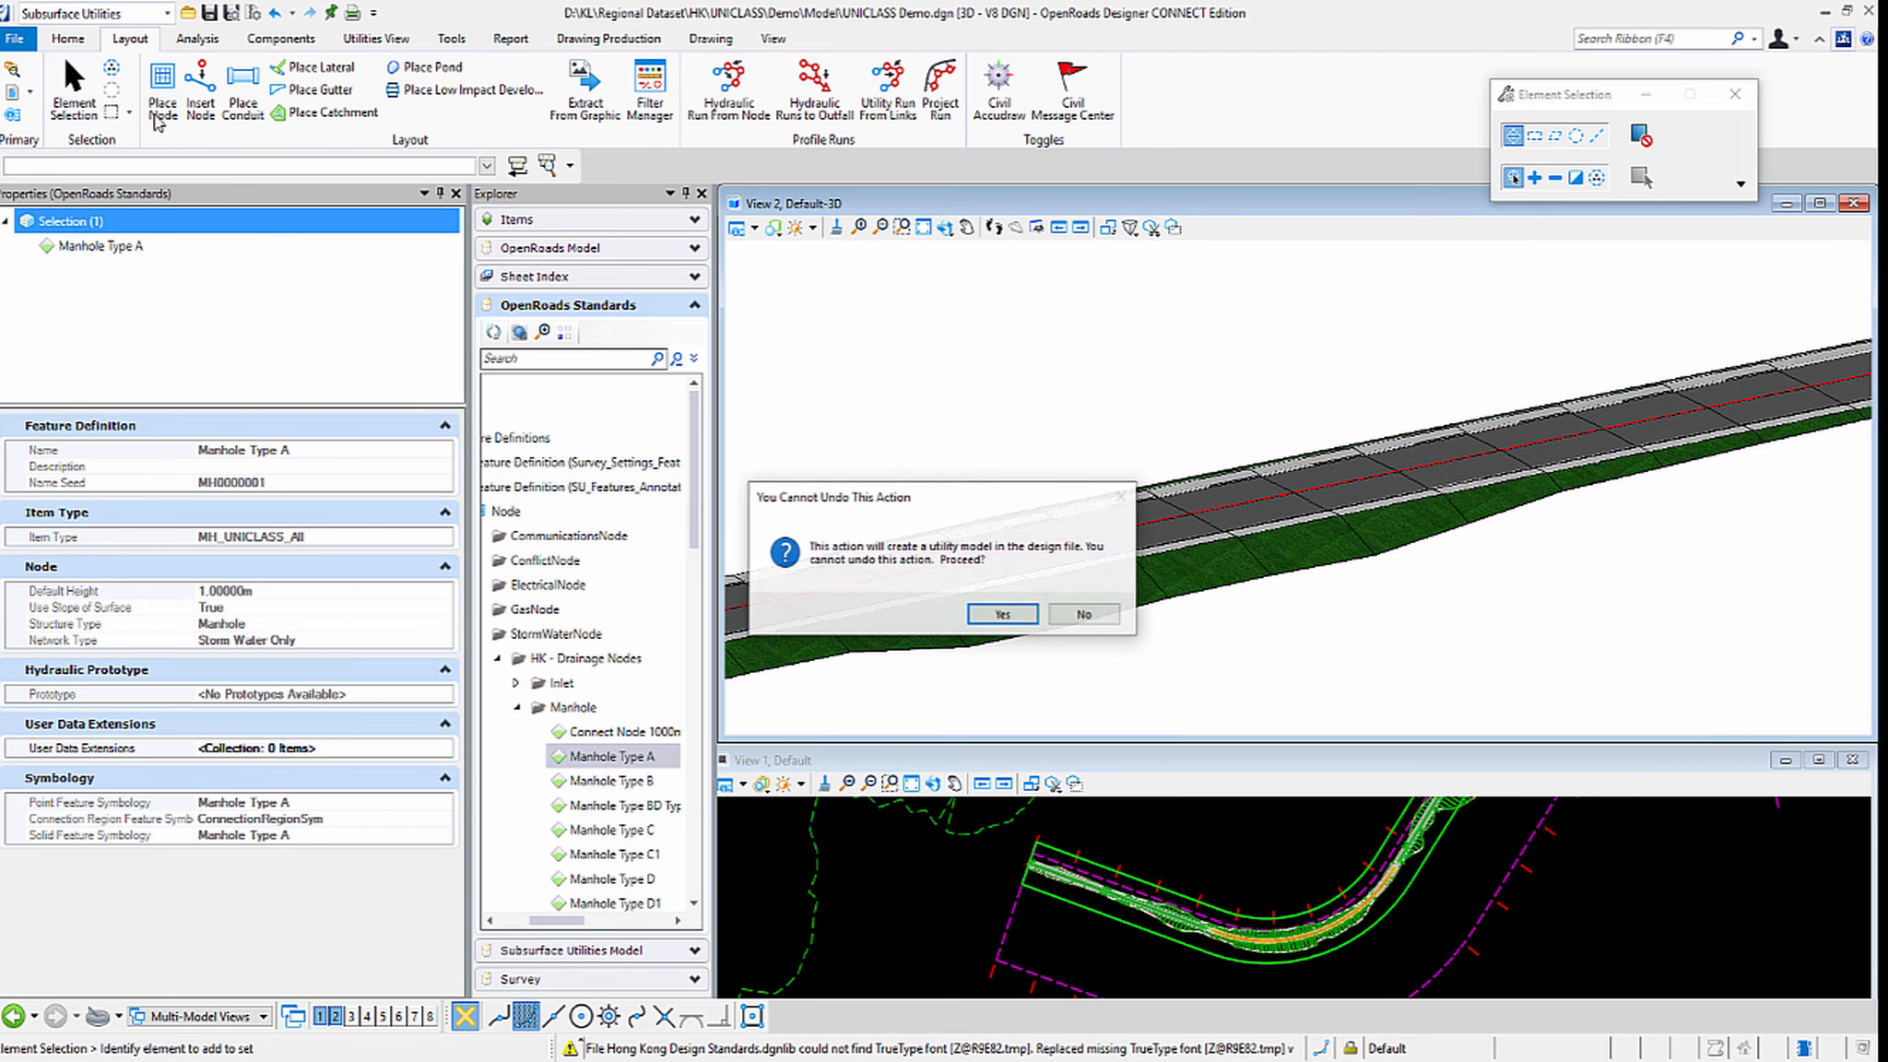
pyautogui.press('Return')
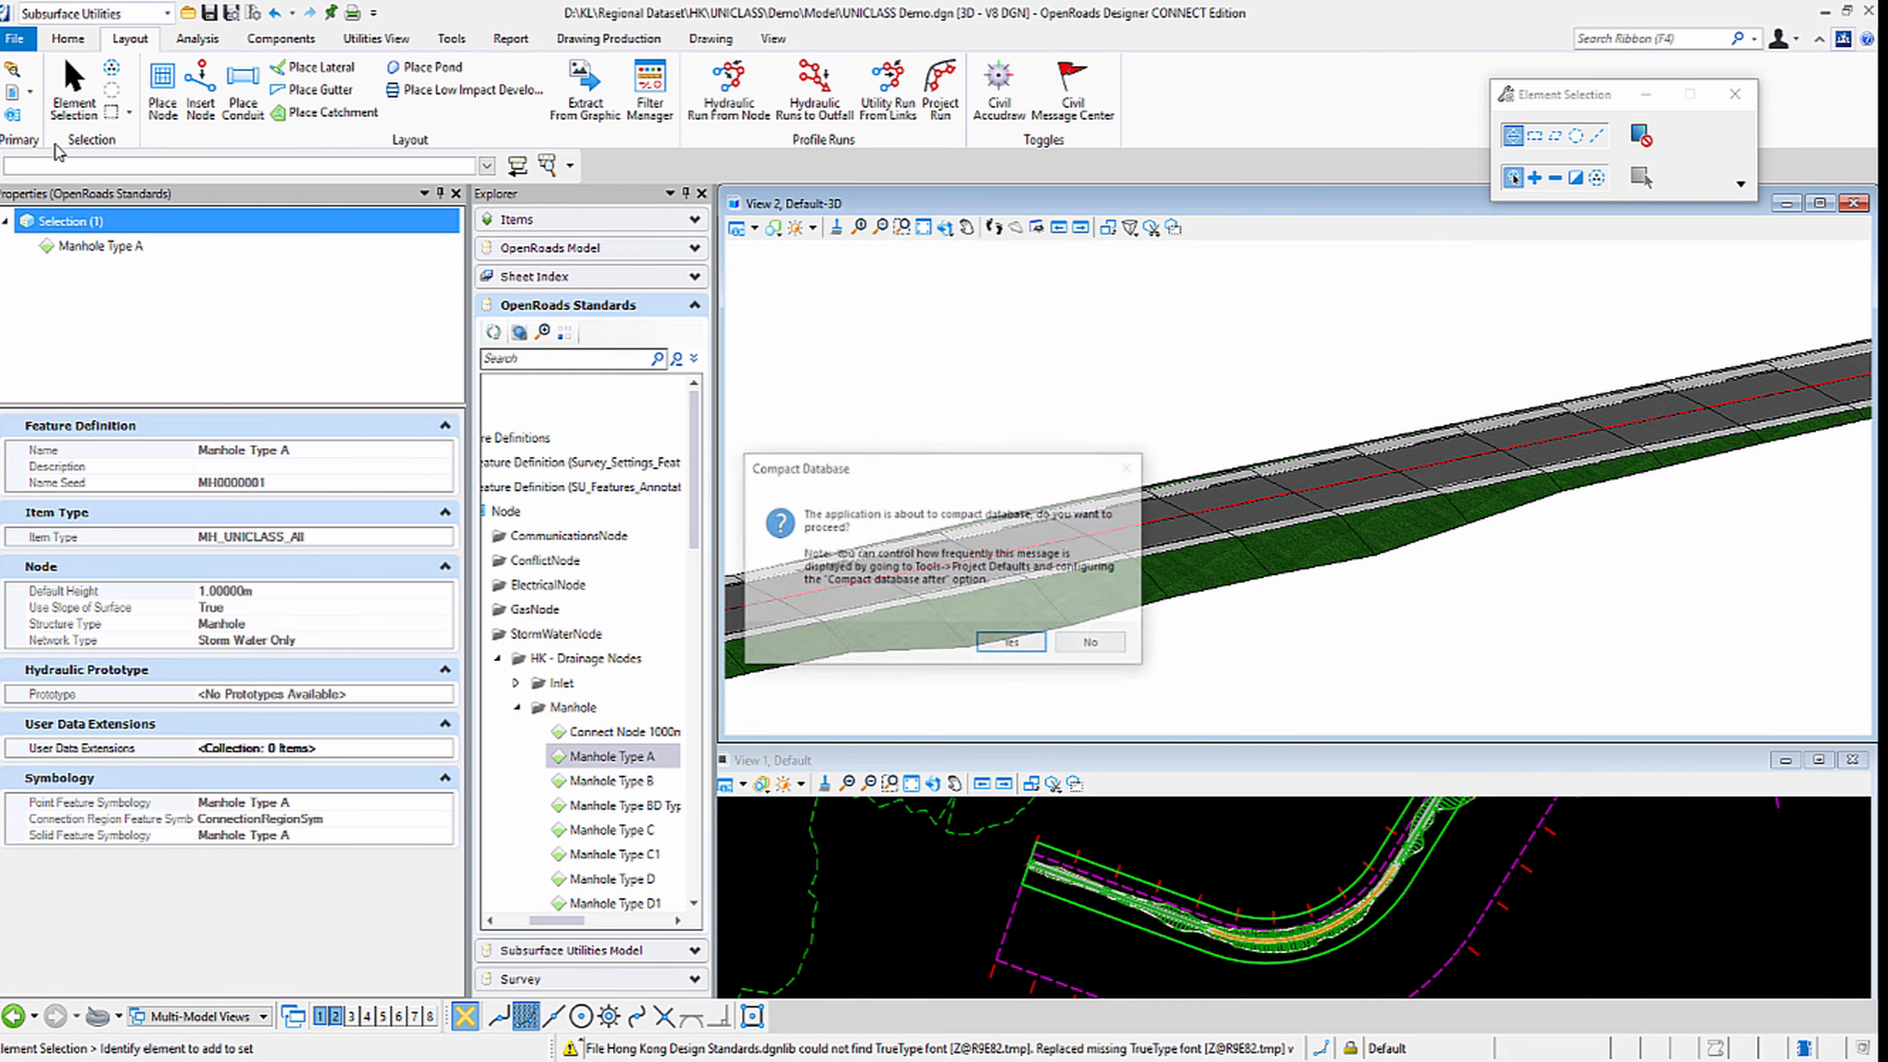
pyautogui.click(990, 641)
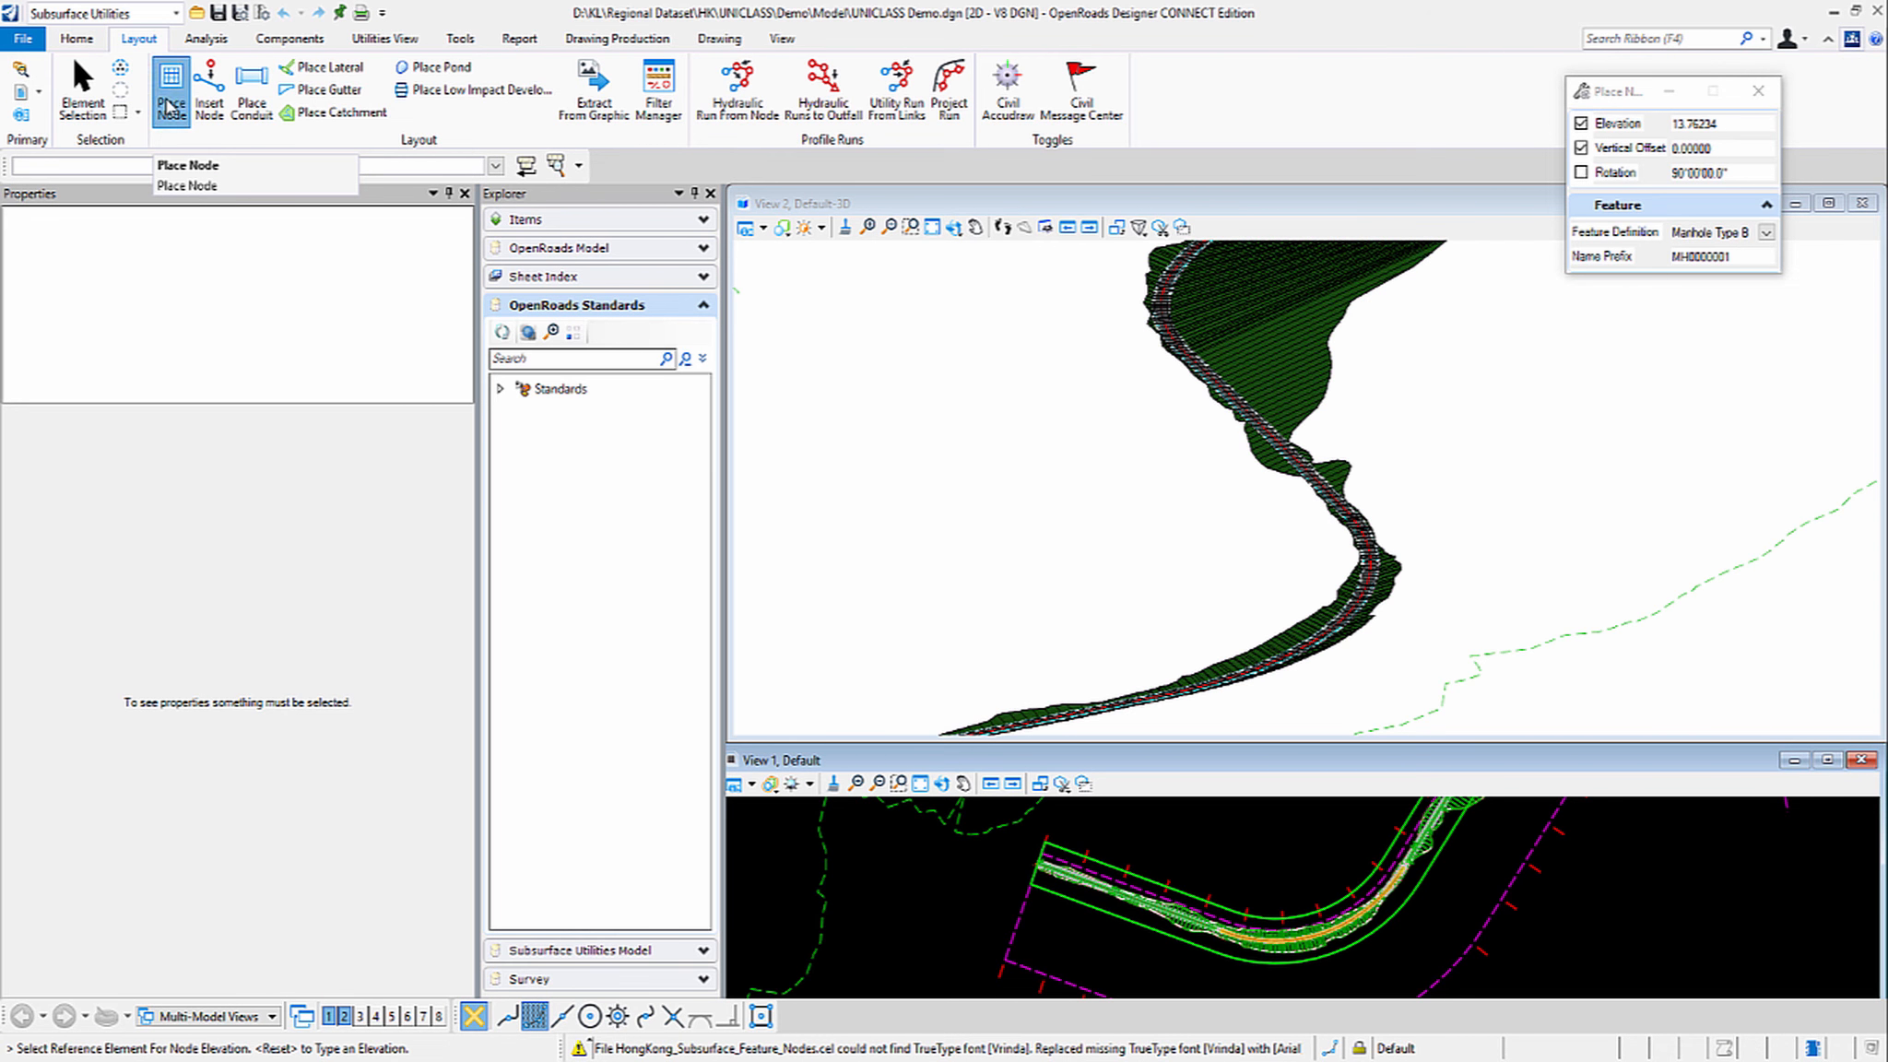
# Restart Place Node and choose Manhole Type A as the feature definition for the node.
pyautogui.click(169, 104)
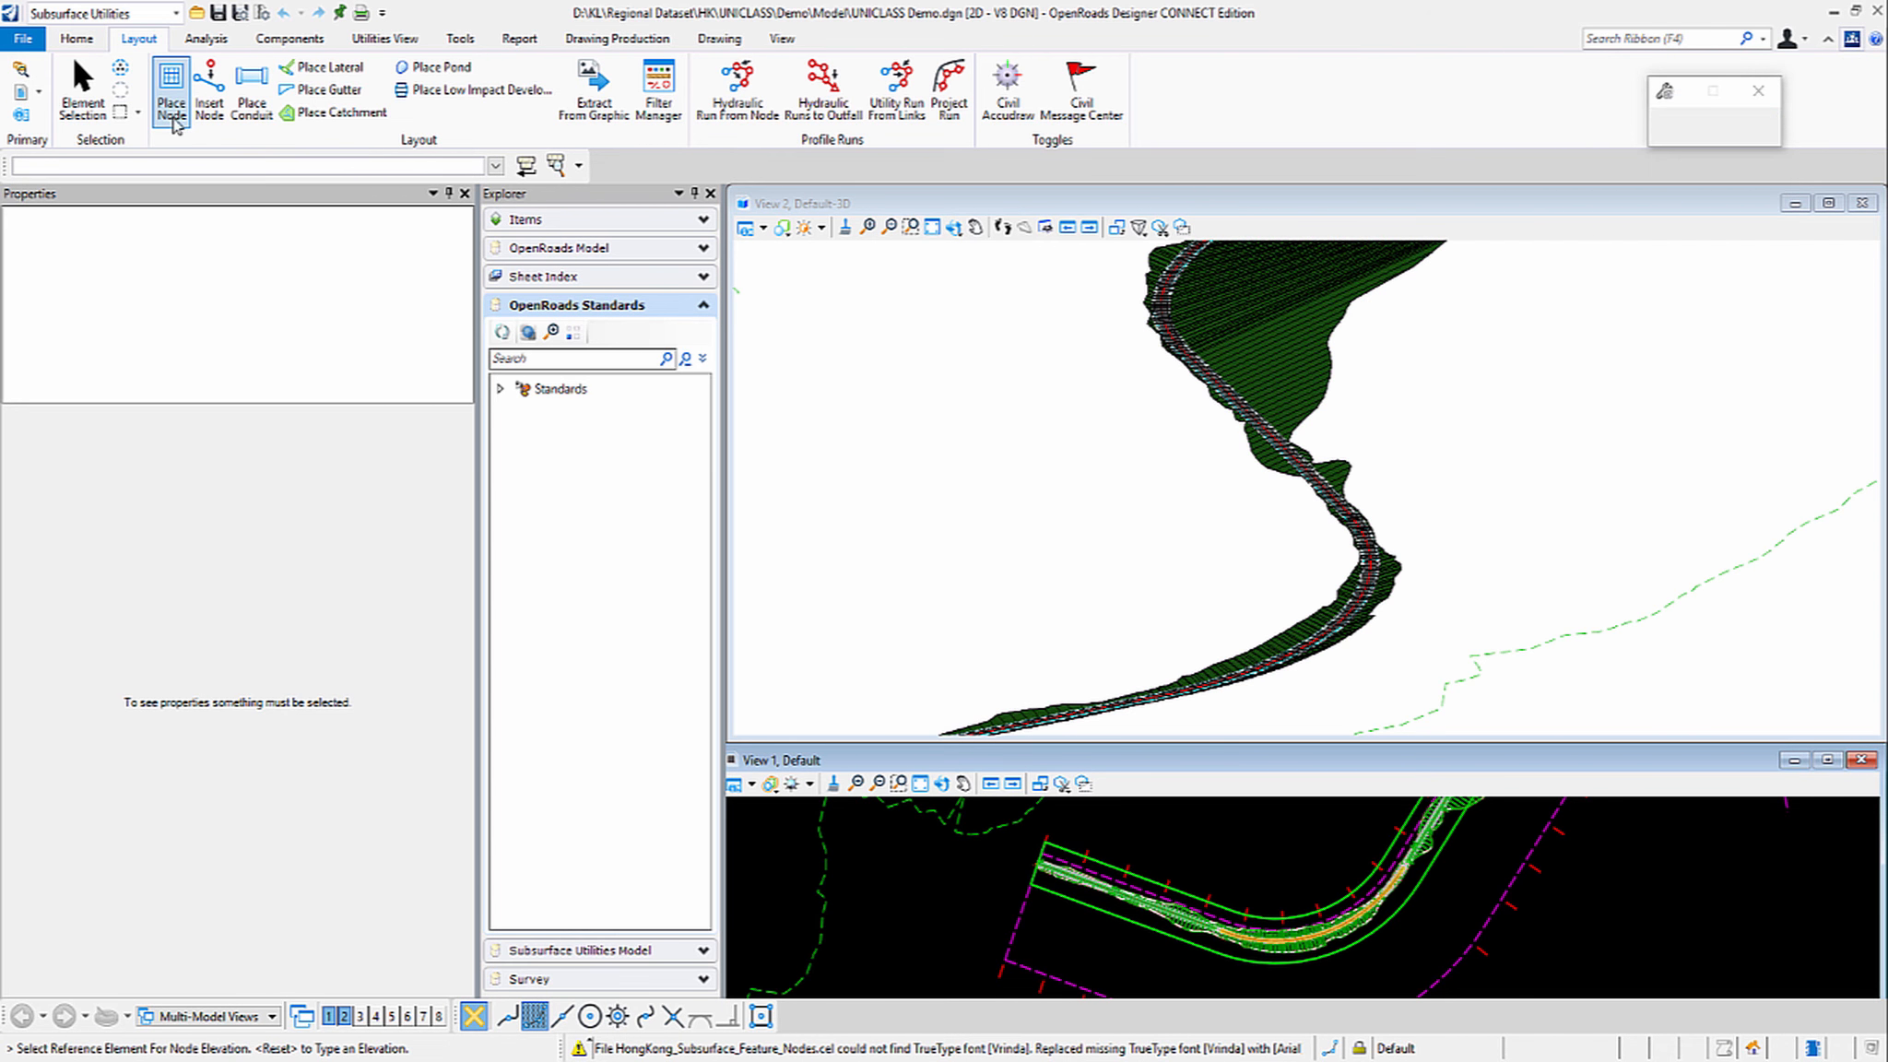
pyautogui.moveTo(1606, 92); pyautogui.dragTo(1533, 122)
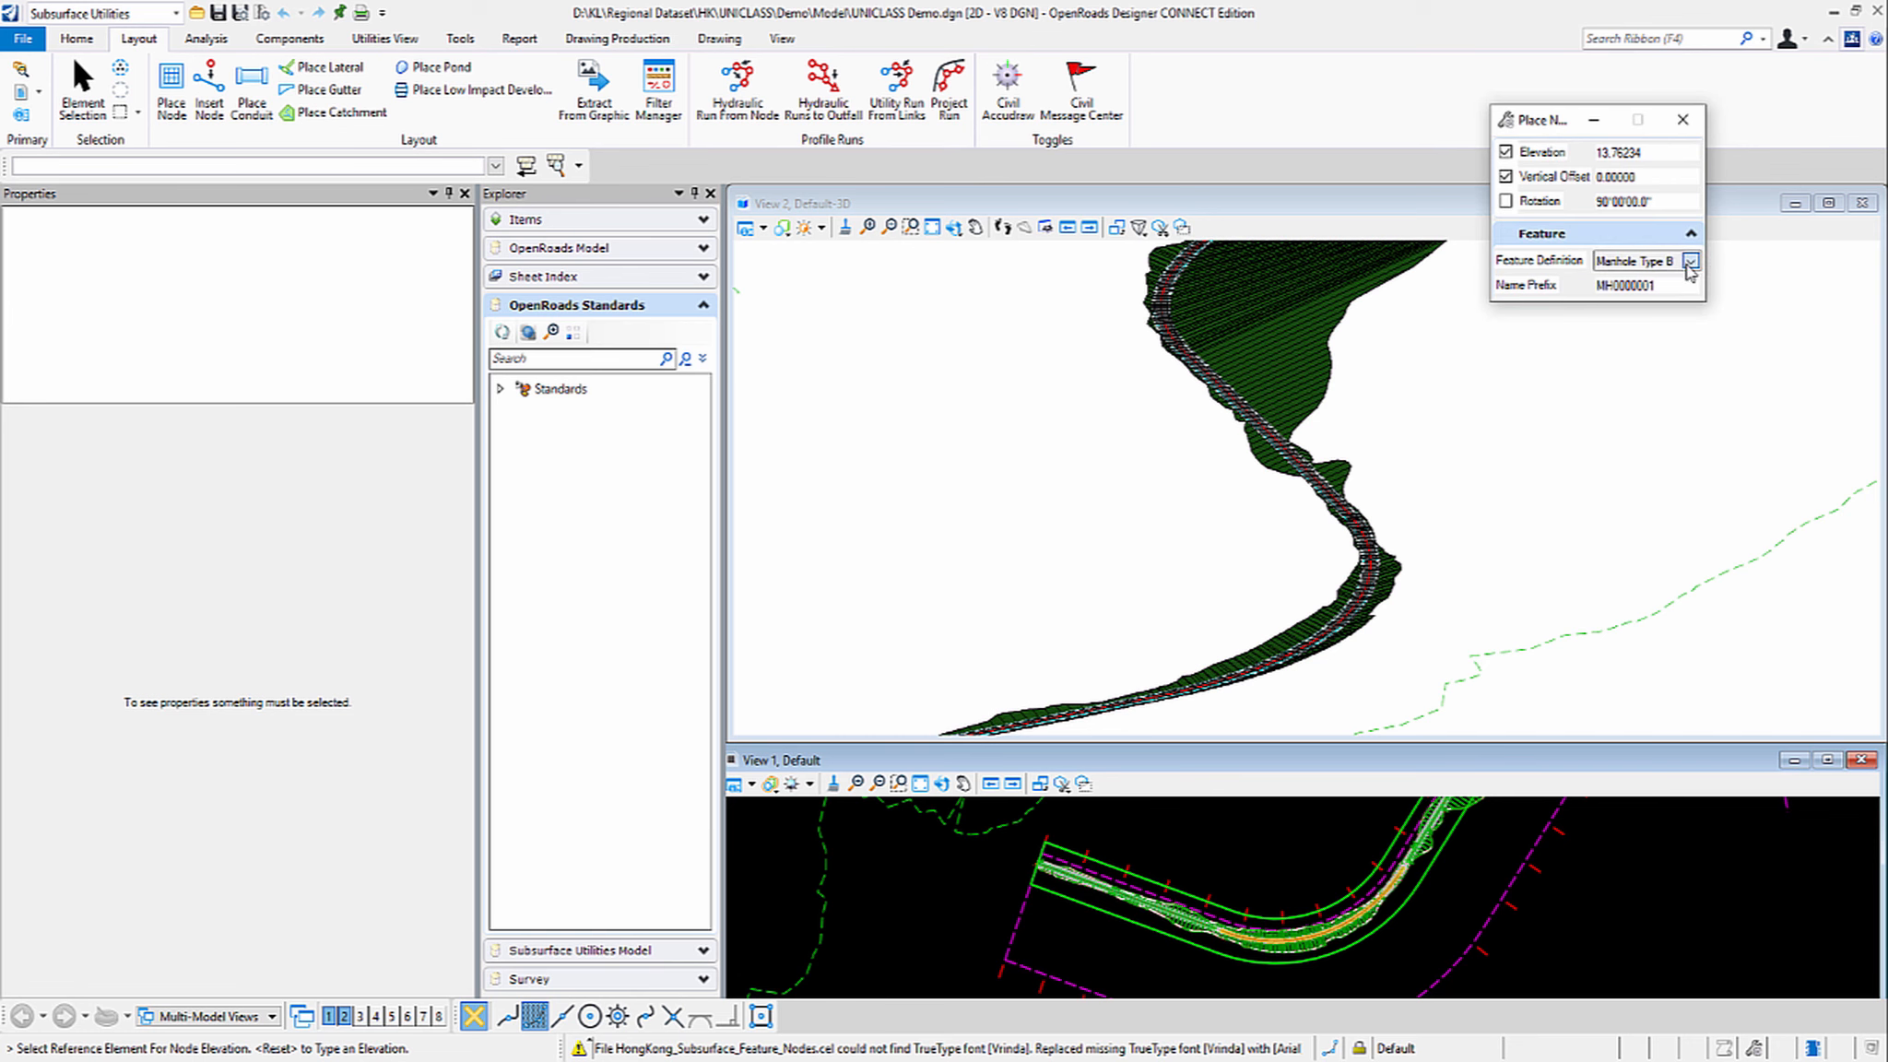
pyautogui.click(1688, 263)
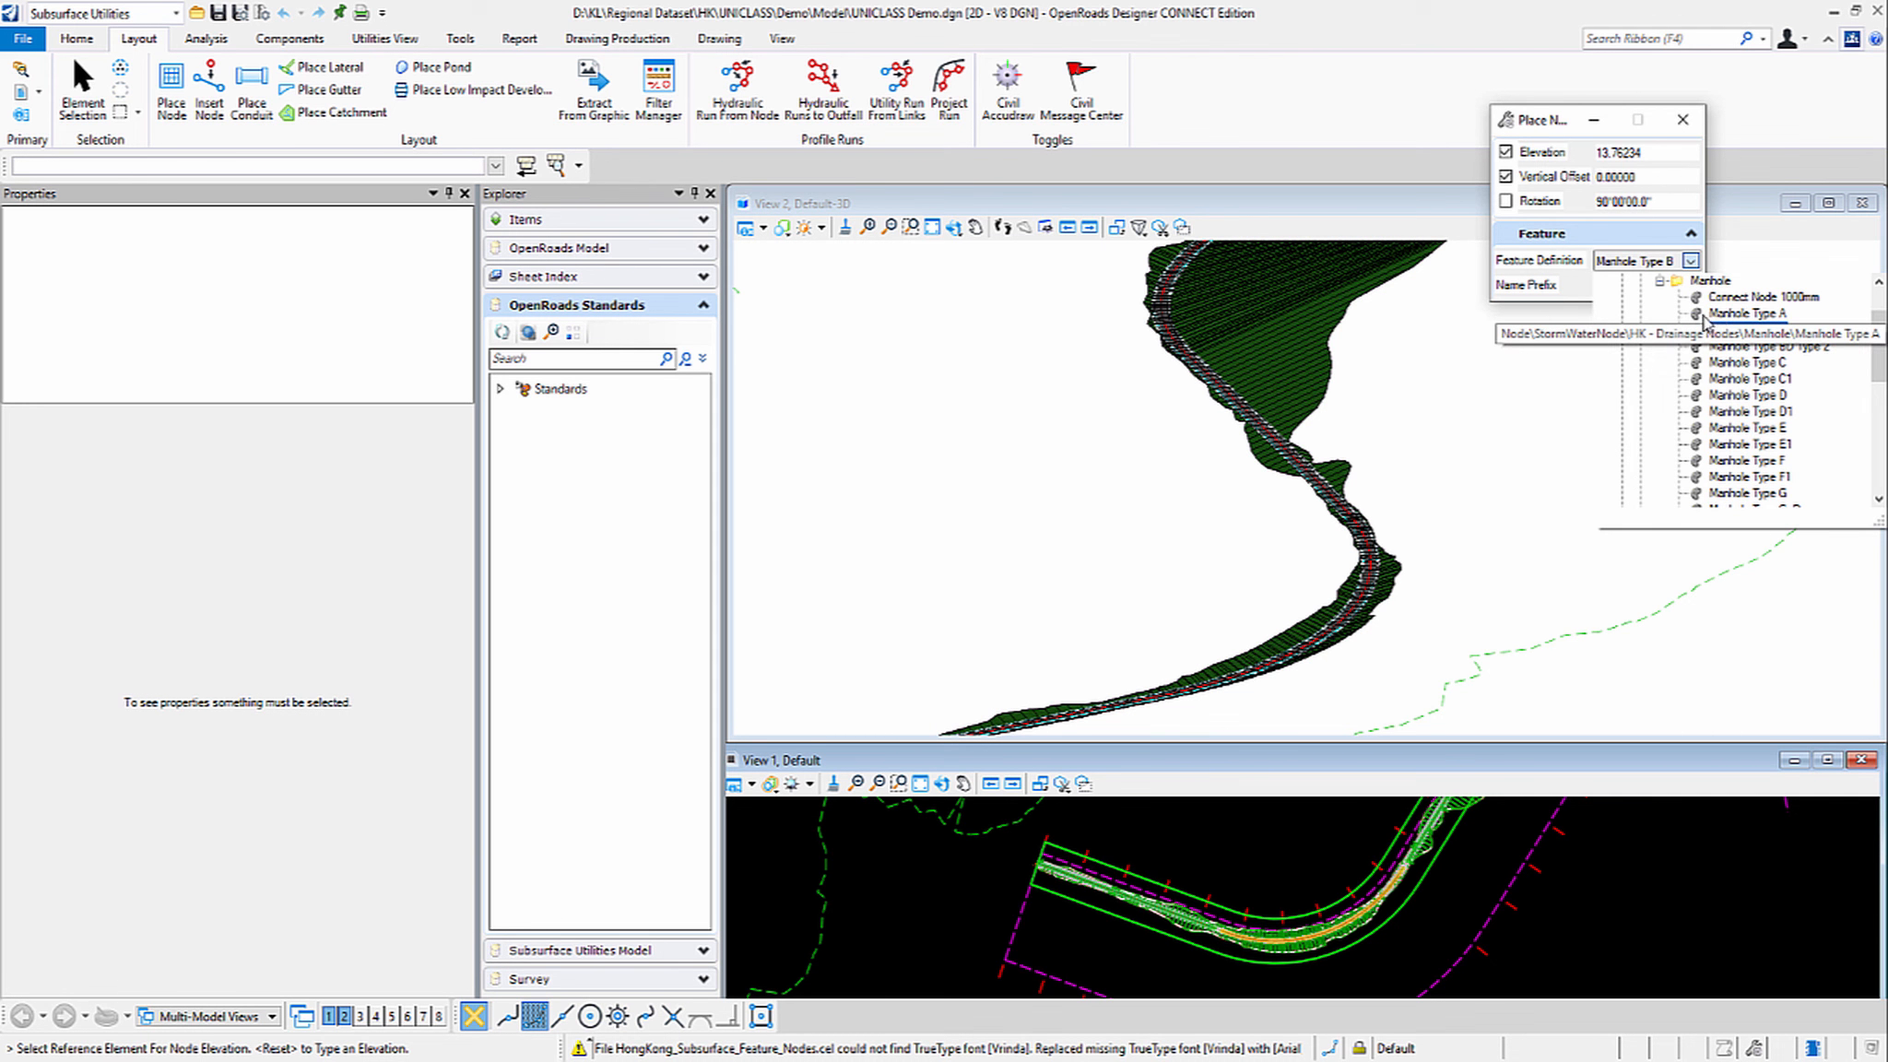
pyautogui.click(1703, 314)
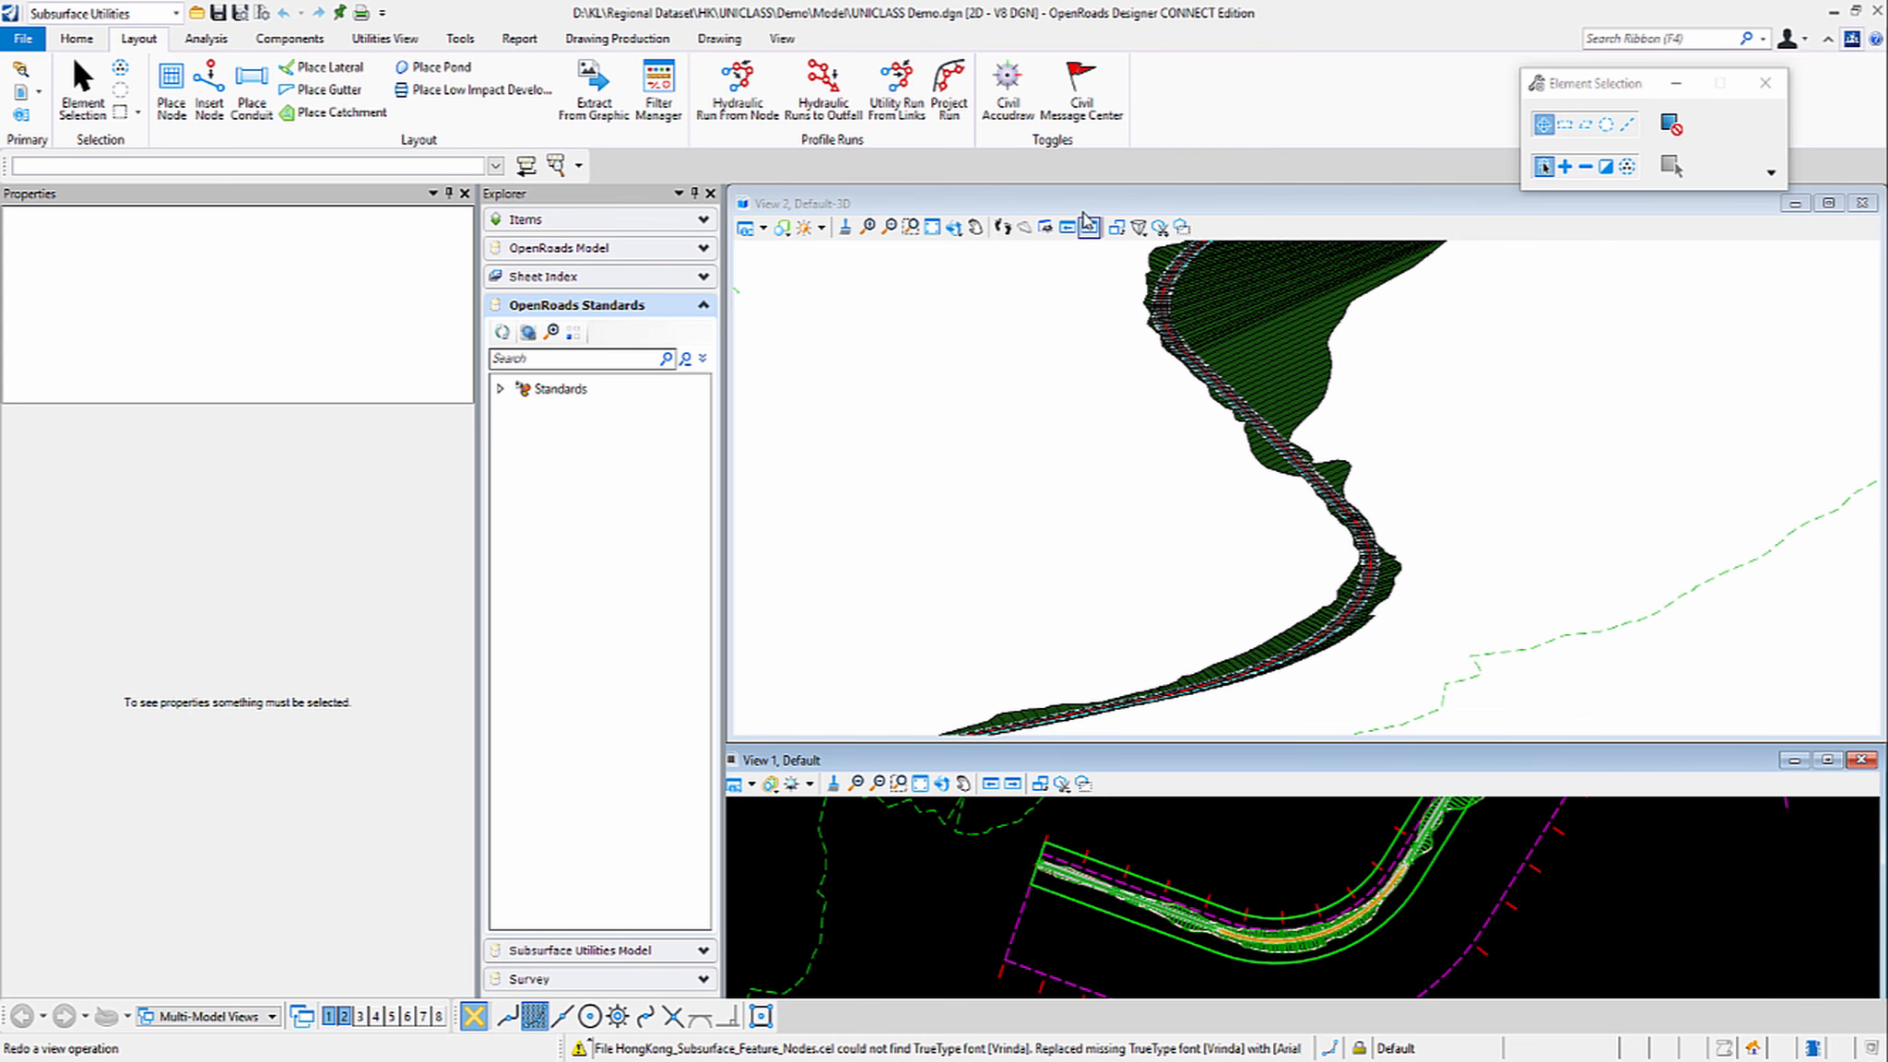
pyautogui.click(1095, 196)
pyautogui.moveTo(1626, 92); pyautogui.dragTo(1657, 98)
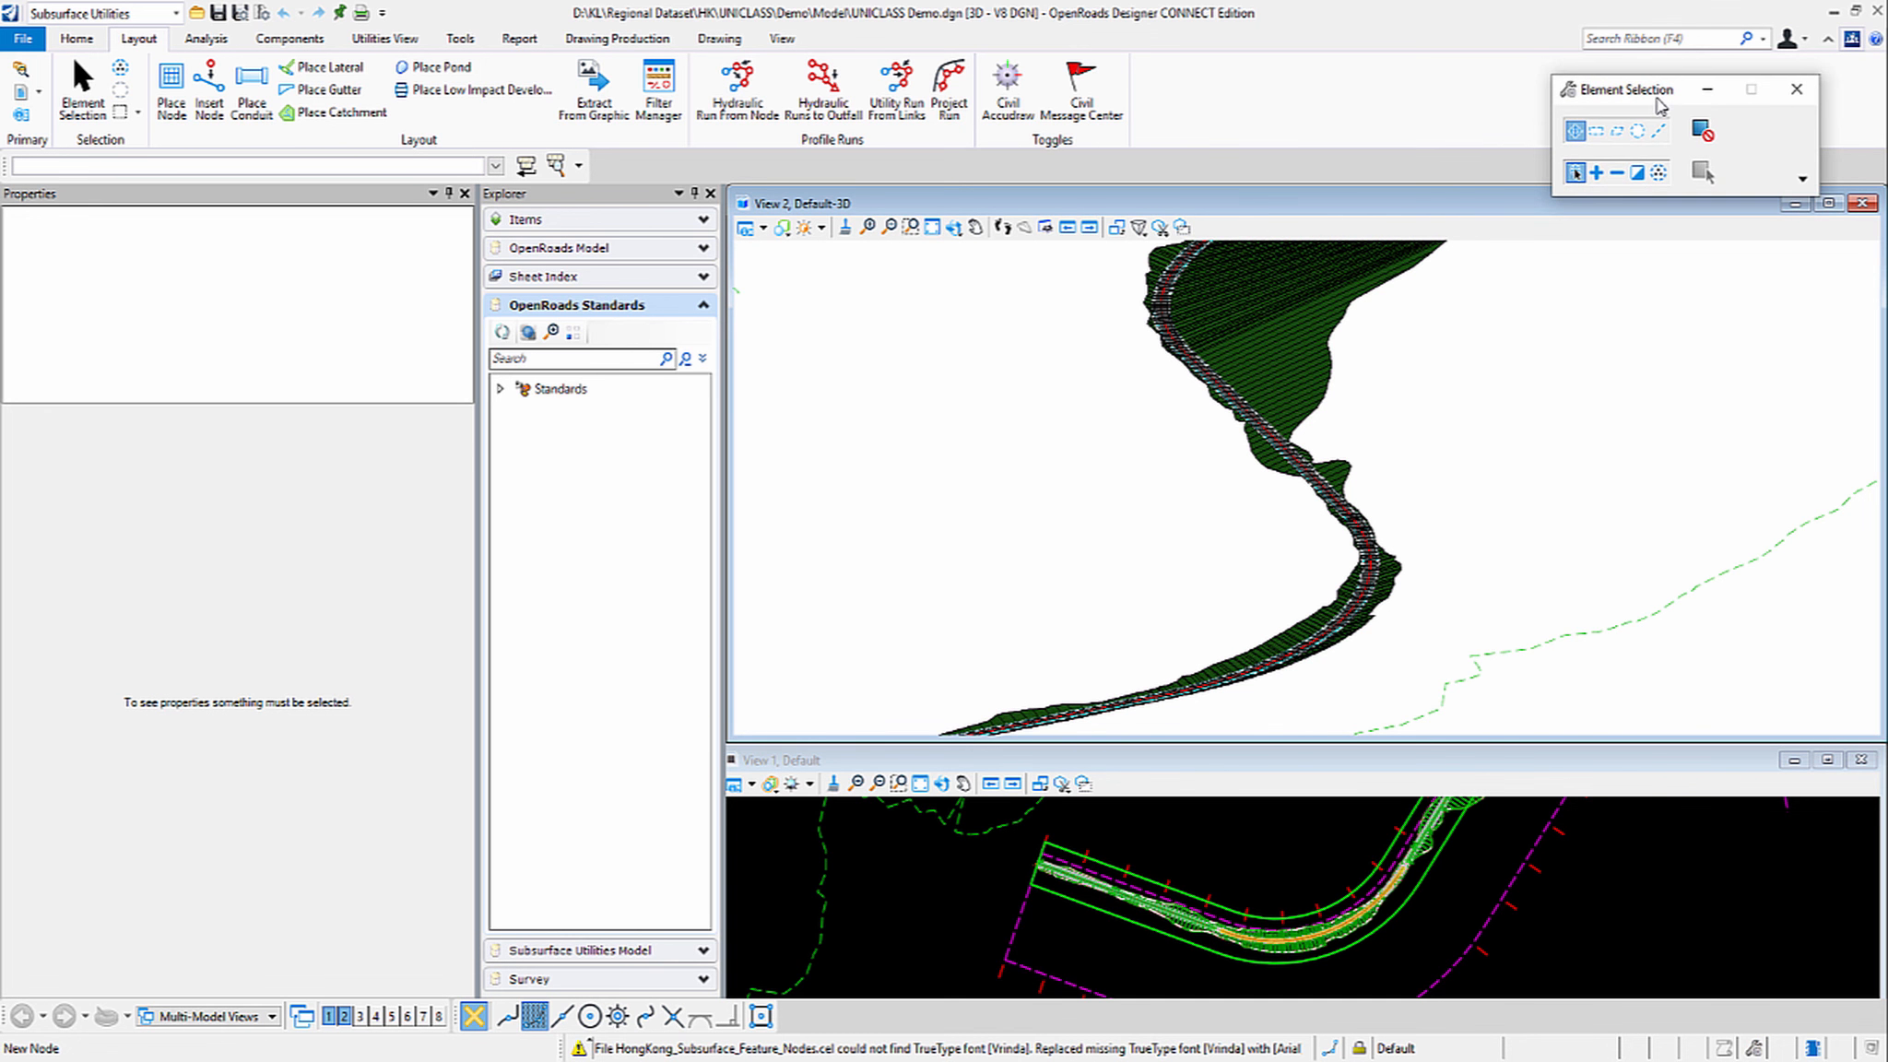